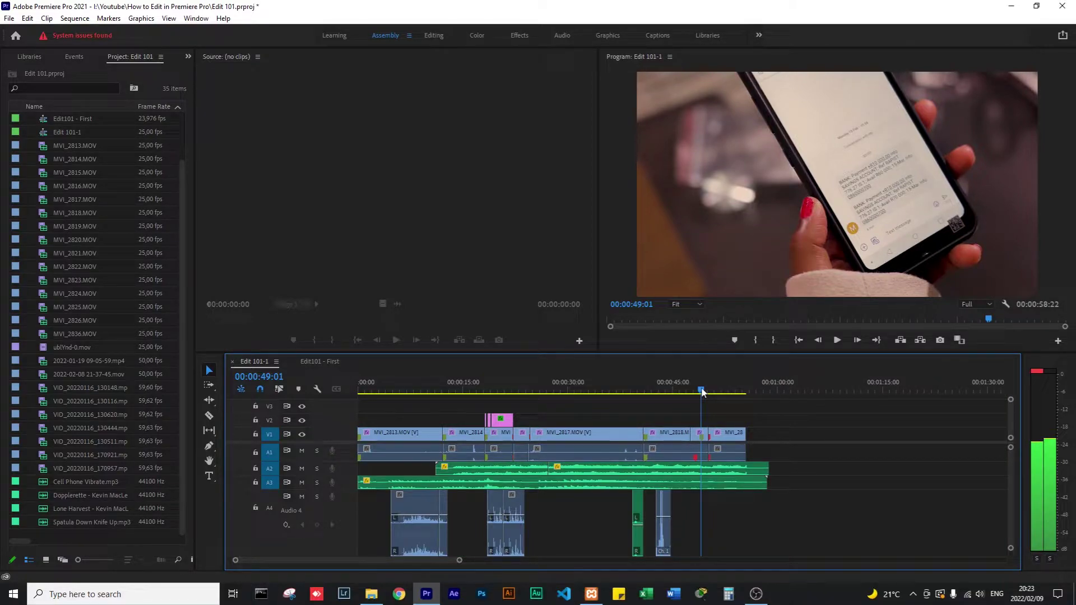
Preview the sequence, scrubbing and playing through the wine-pour shot and the woman shot at 26 seconds.
left_click_drag(702, 392, 405, 413)
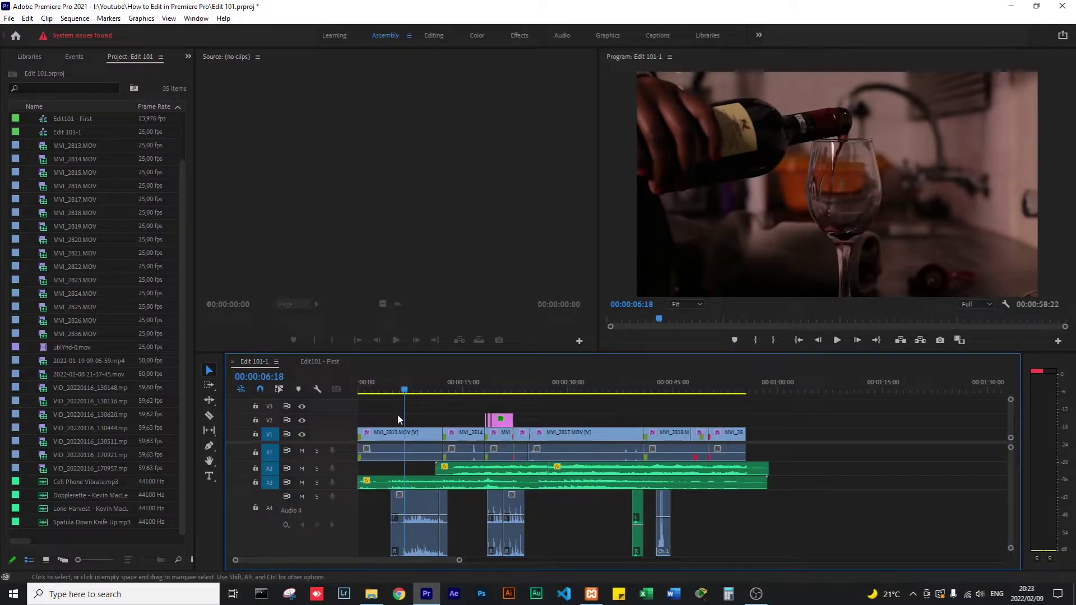
left_click(396, 392)
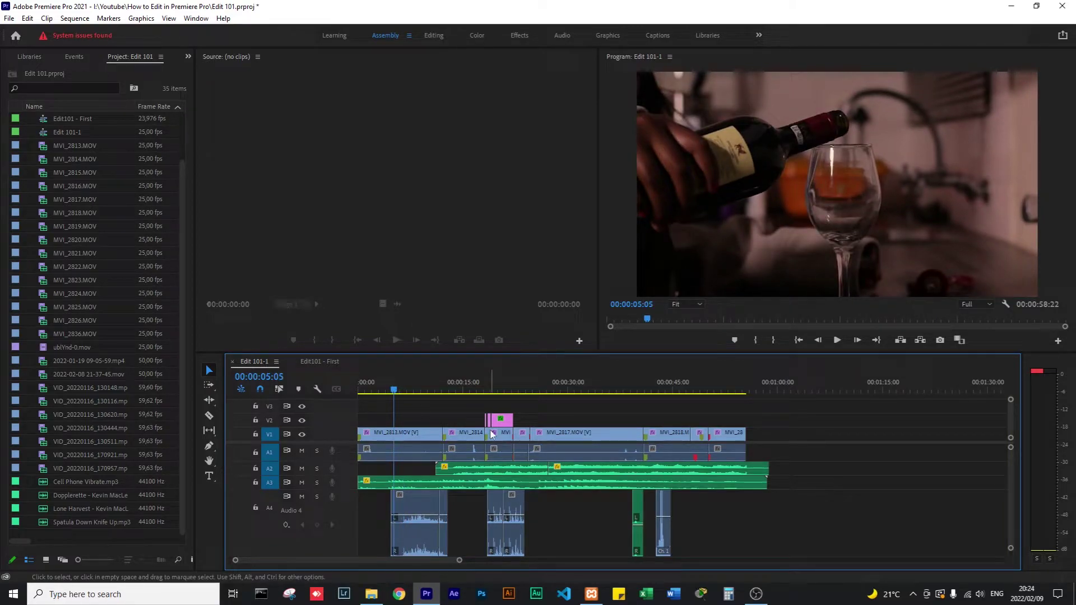
left_click(391, 389)
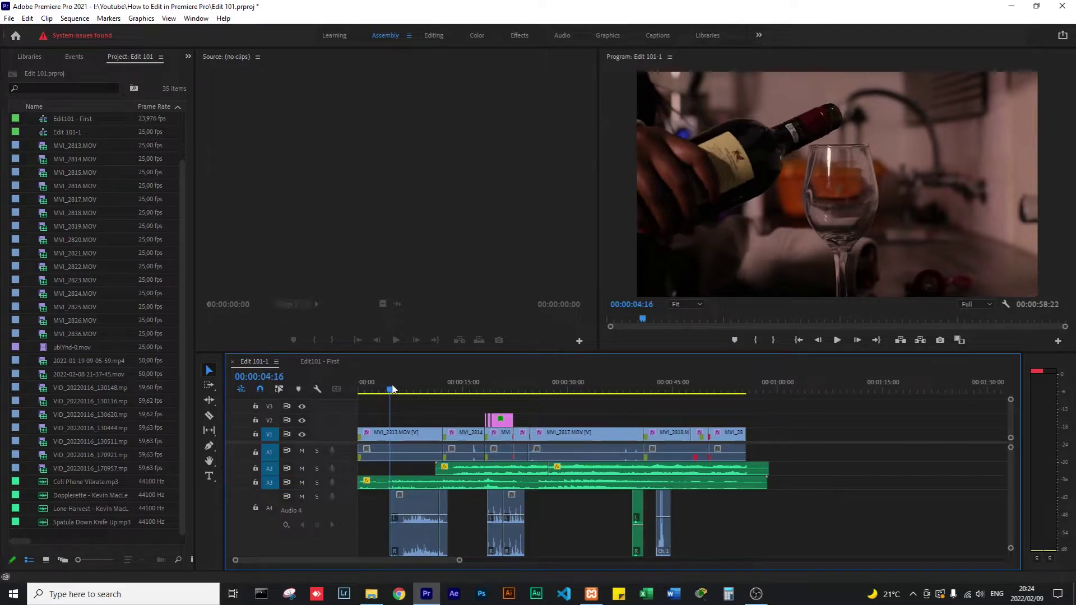
left_click_drag(392, 389, 403, 387)
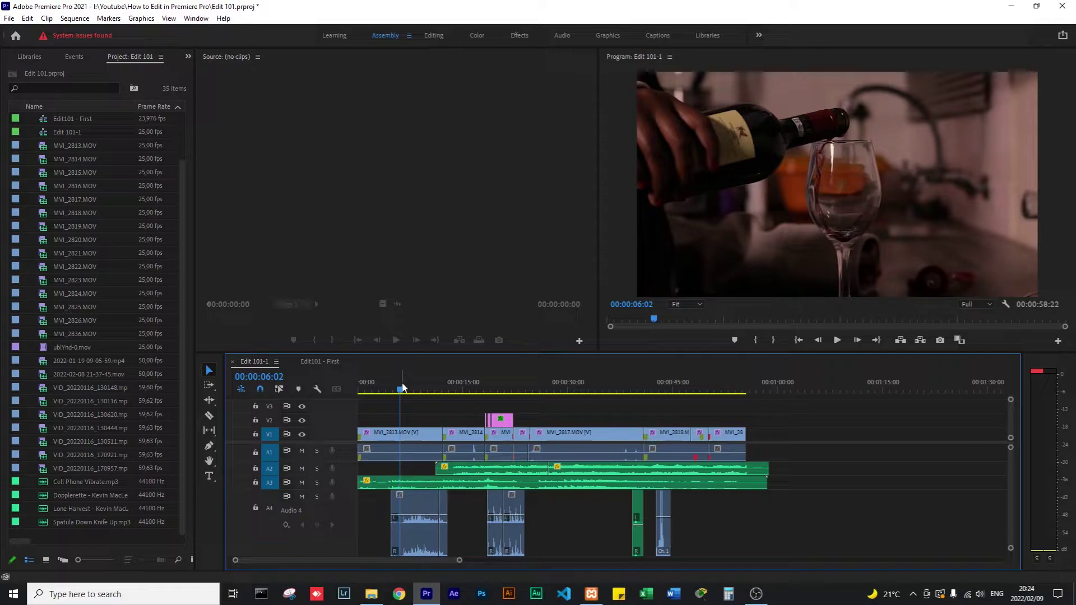
key("space")
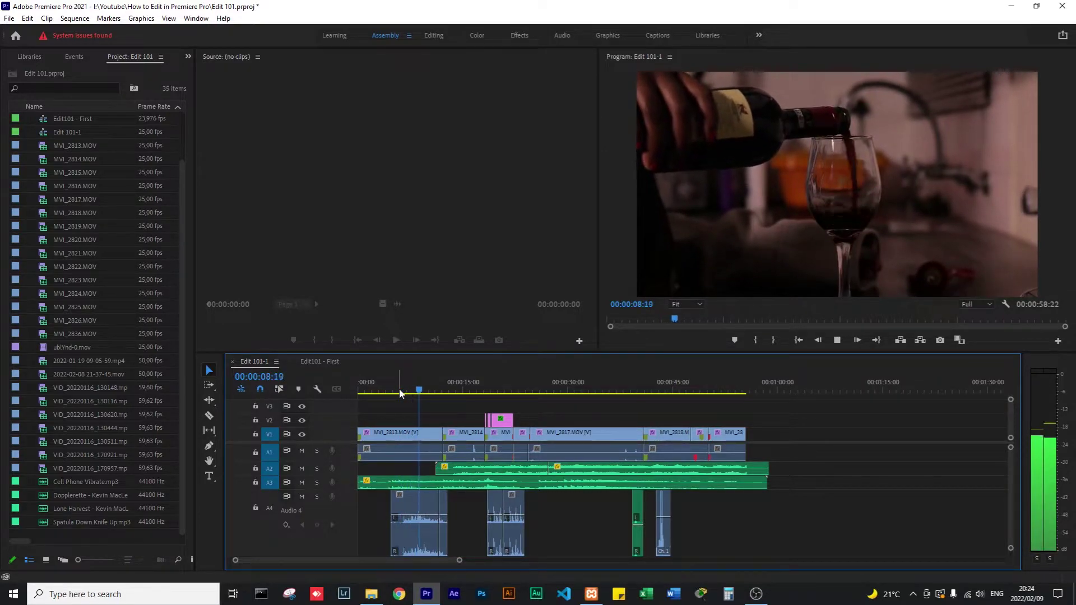
key("space")
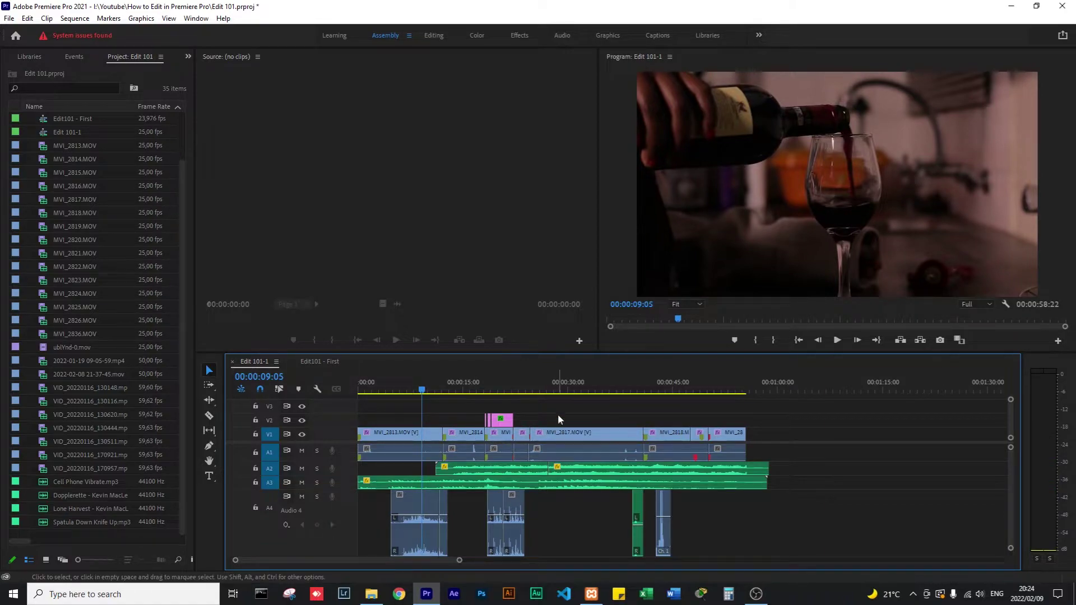
left_click(544, 389)
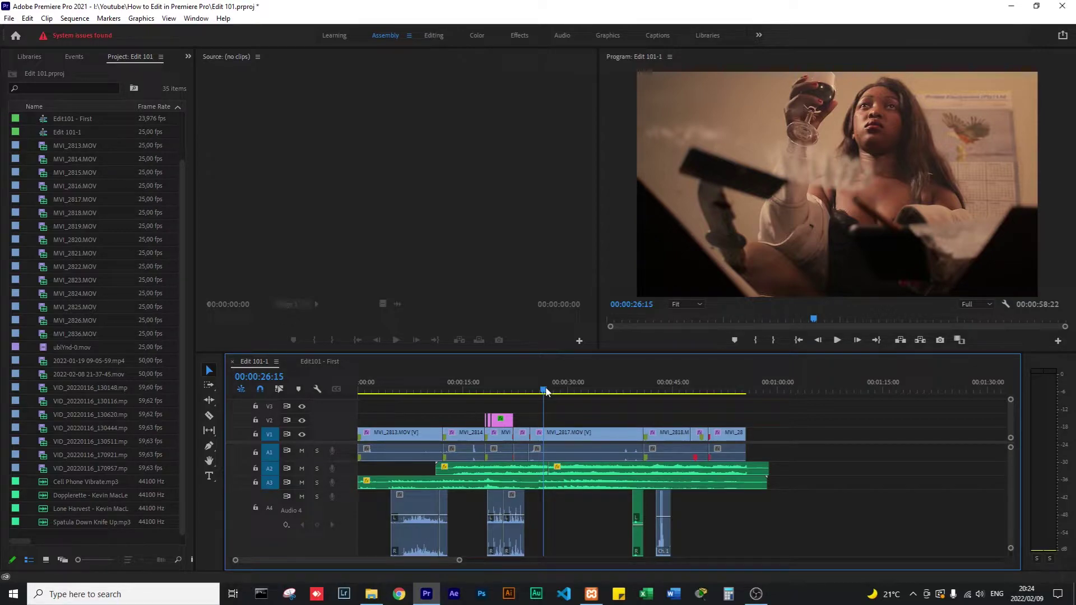
left_click(402, 391)
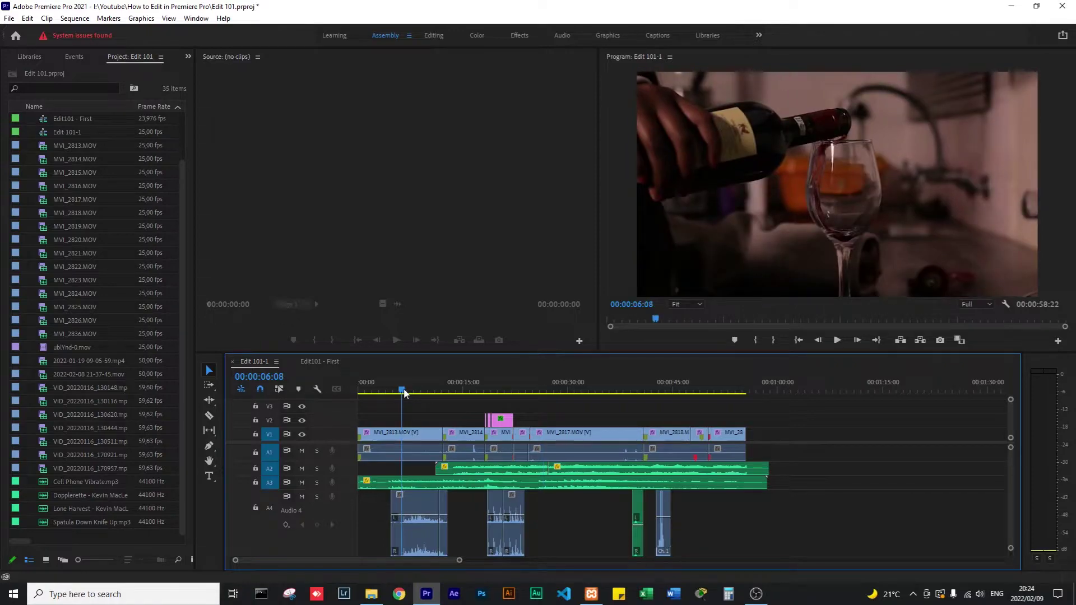
left_click_drag(404, 392, 406, 392)
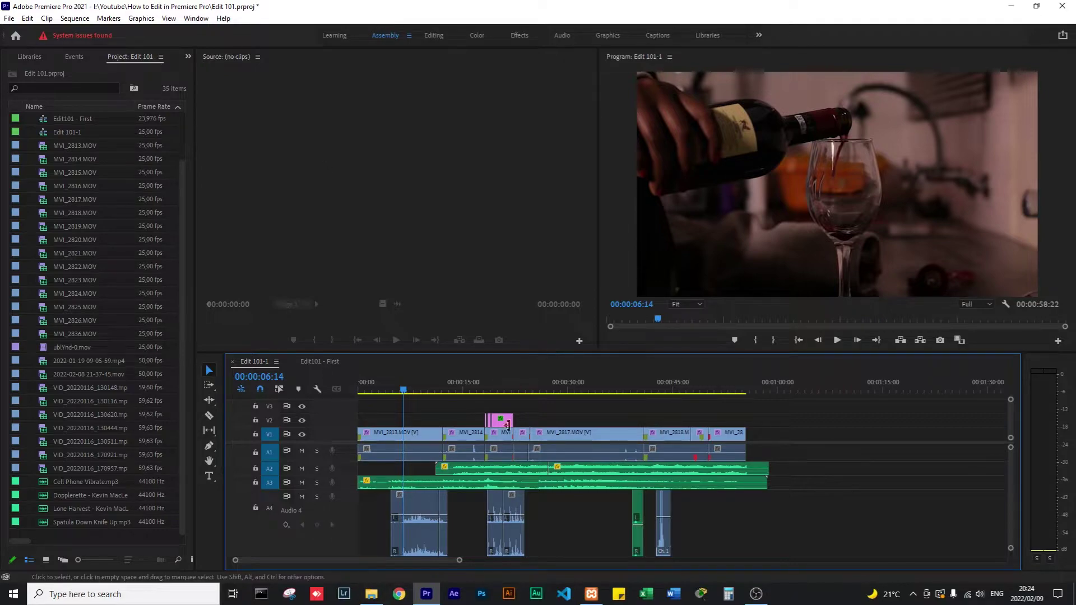
Switch to the Color workspace and select the opening MVI_2813.MOV clip.
left_click(433, 35)
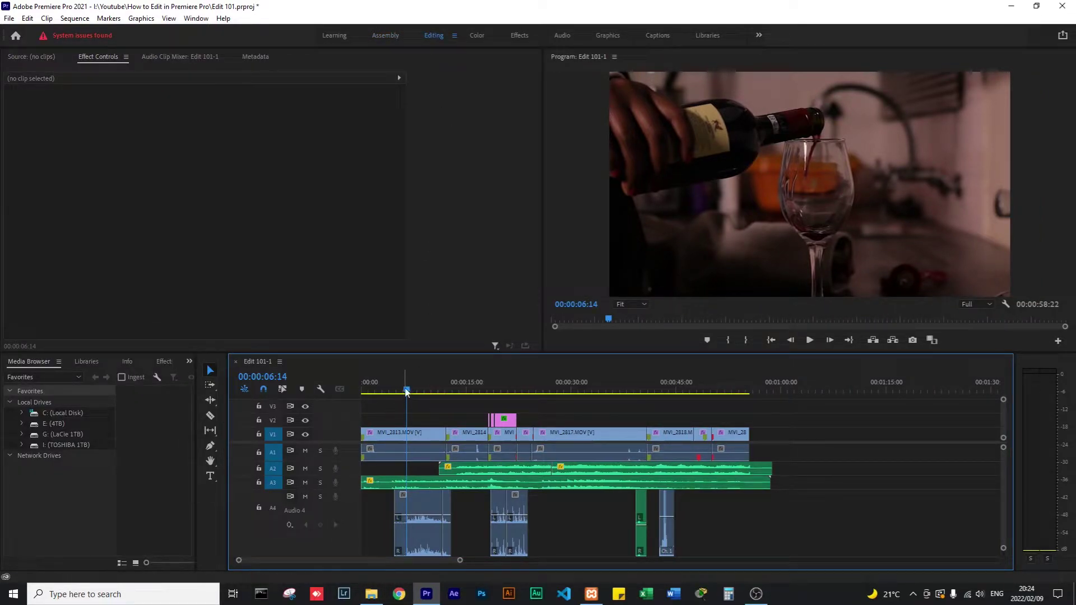
left_click_drag(407, 396, 429, 396)
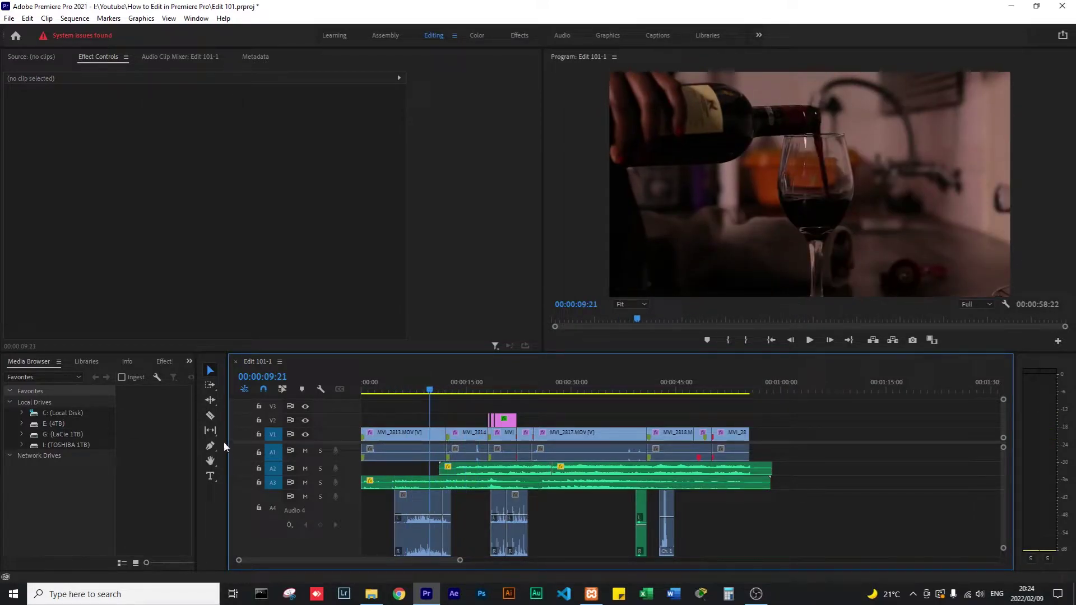
left_click(476, 36)
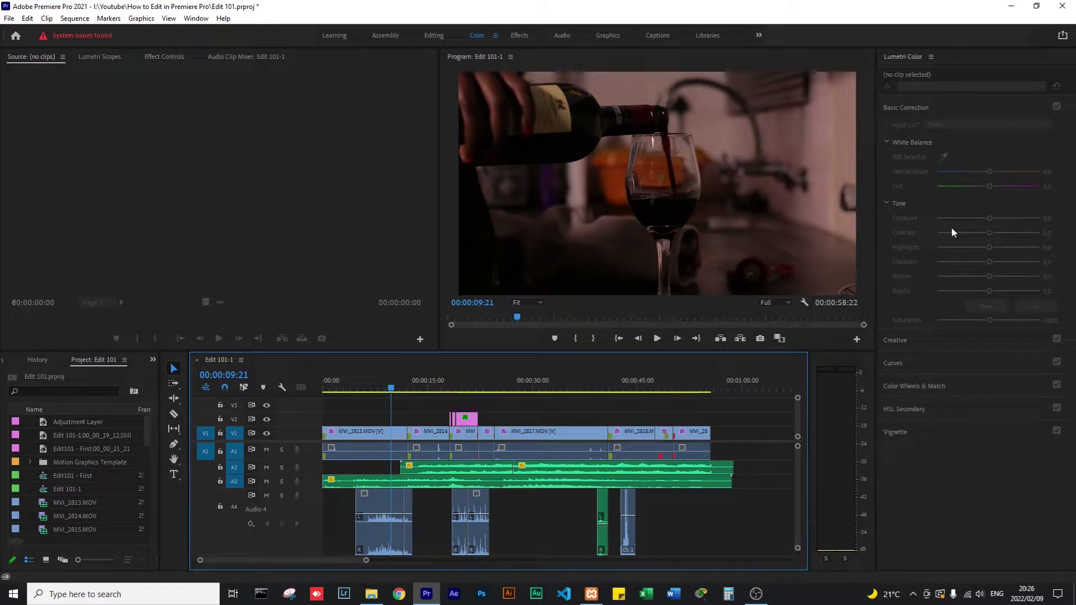
left_click(374, 436)
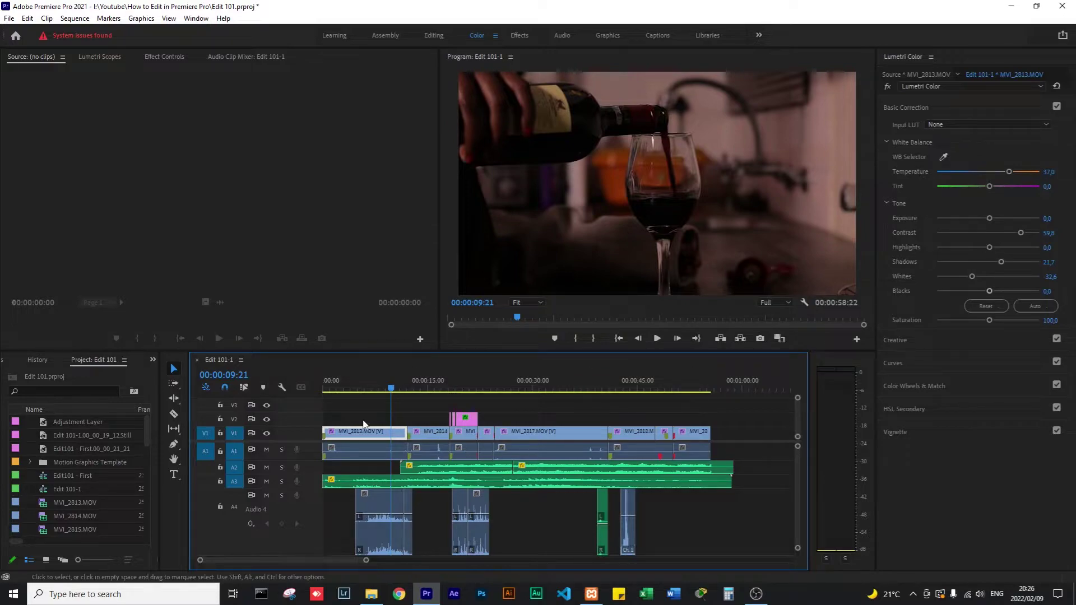
Show MVI_2813.MOV's waveform in Lumetri Scopes with its colour settings loaded, parked at 00:00:06:10.
left_click(367, 418)
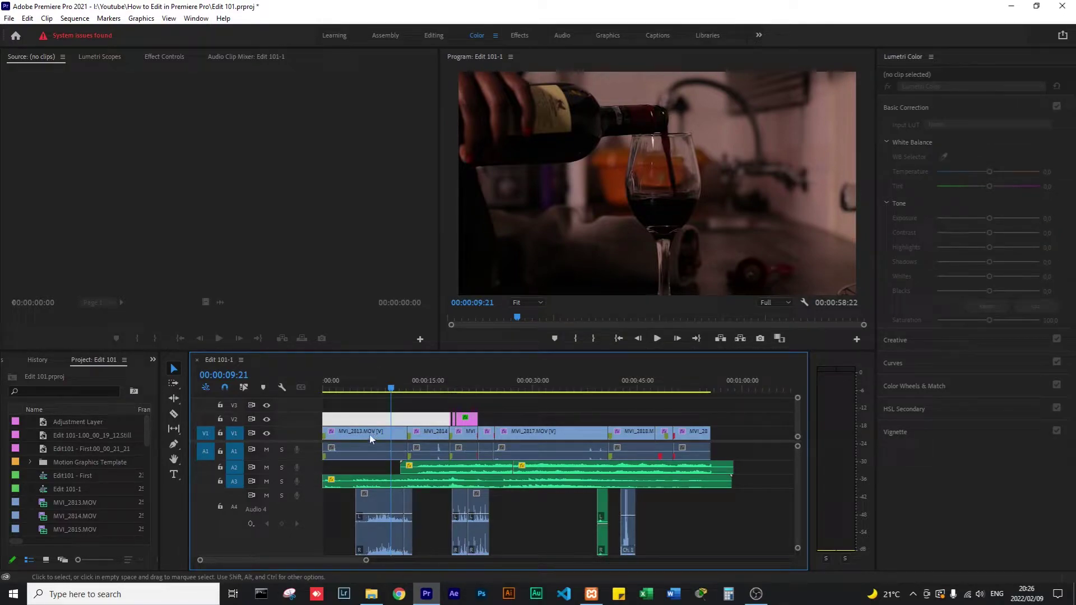
left_click(372, 434)
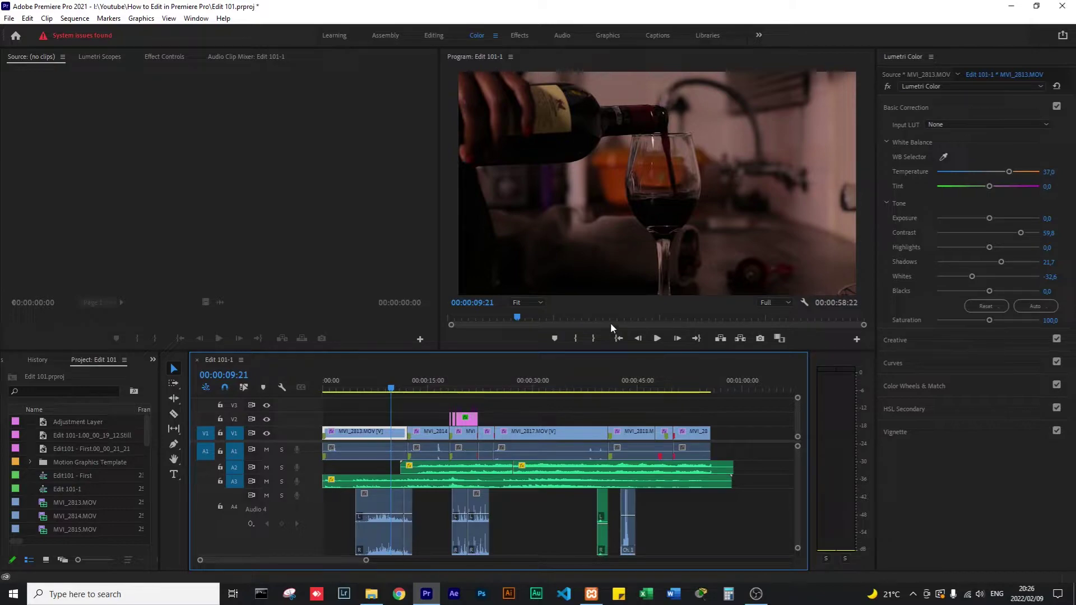
left_click(75, 82)
left_click(101, 58)
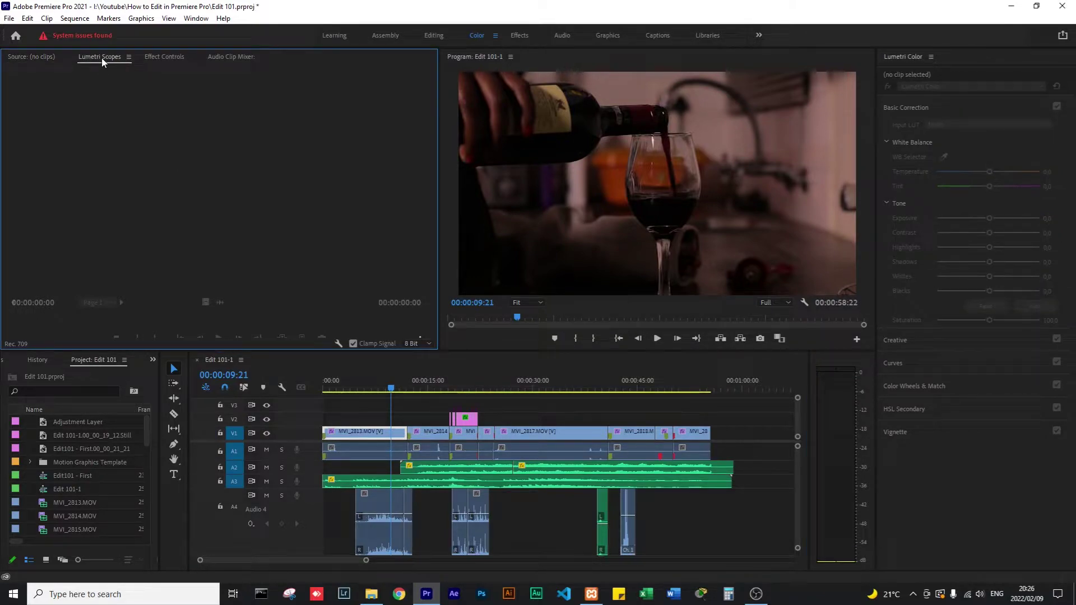
left_click(375, 374)
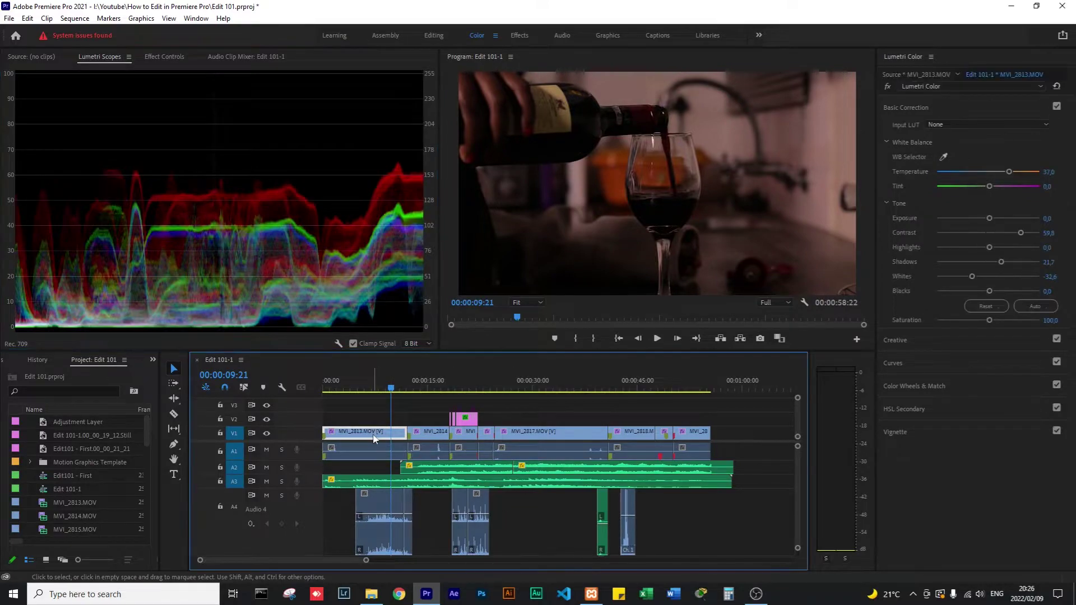
left_click(367, 389)
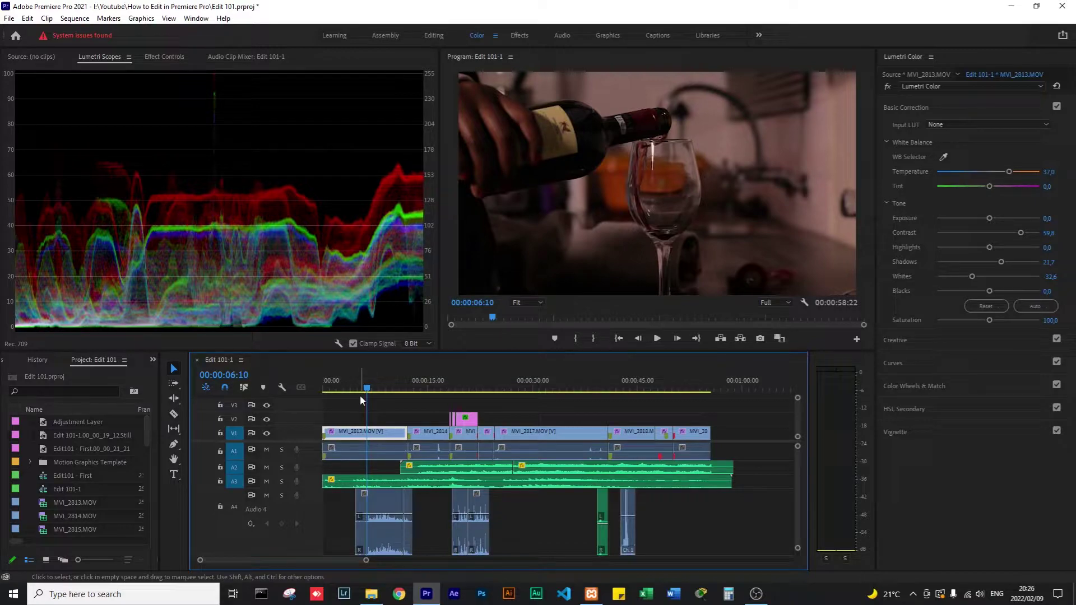
Warm the wine-pour shot by raising Temperature from 37.0 to 43.5.
left_click_drag(367, 389, 370, 393)
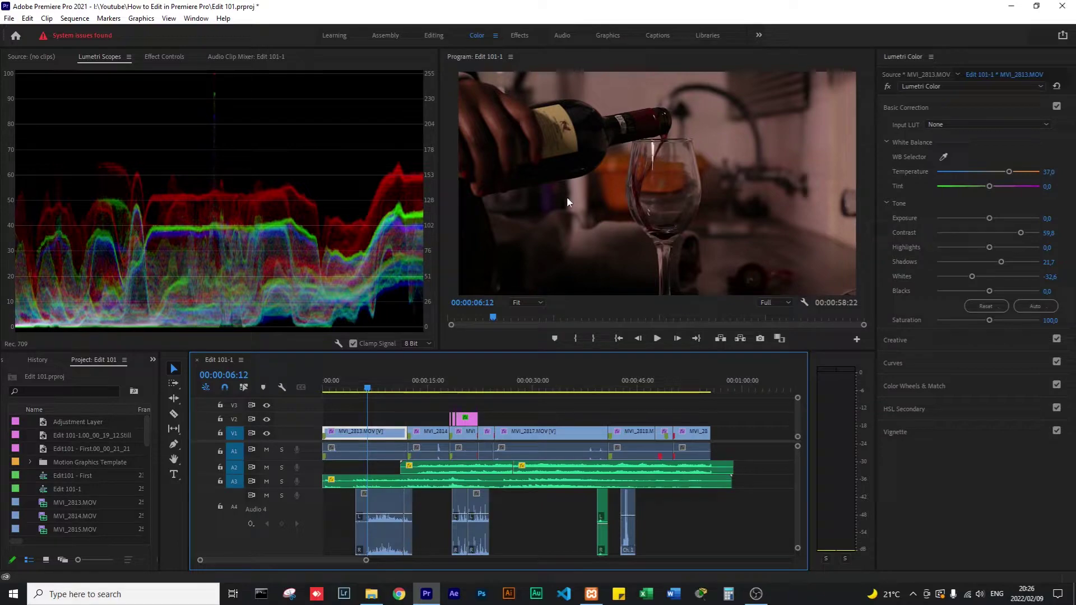
left_click(675, 180)
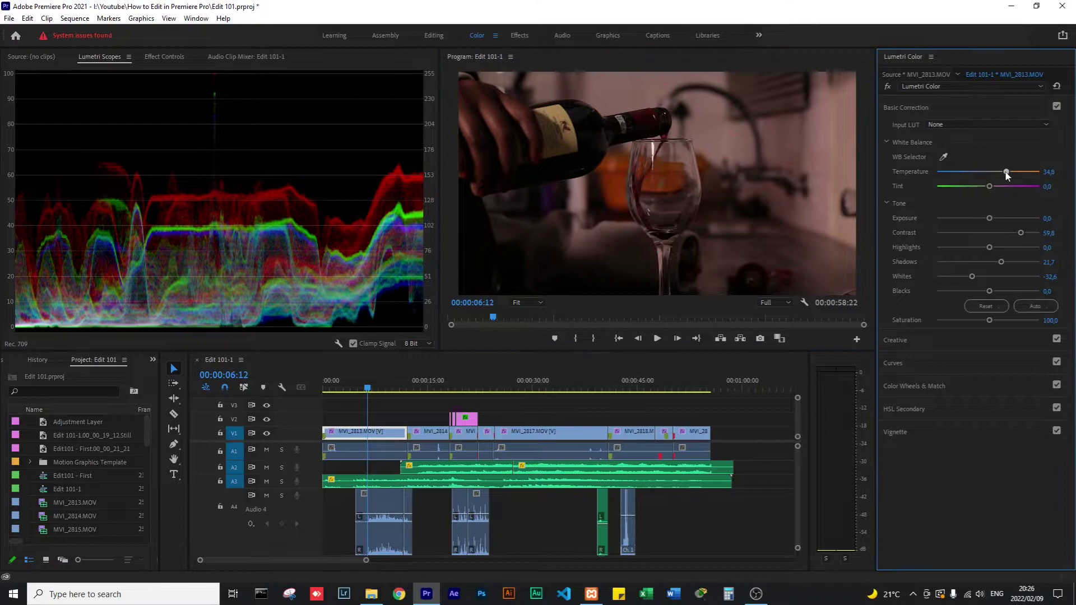
mouse_move(1008, 174)
left_mouse_down()
mouse_move(919, 179)
mouse_move(1008, 176)
mouse_move(965, 176)
mouse_move(998, 170)
left_mouse_up()
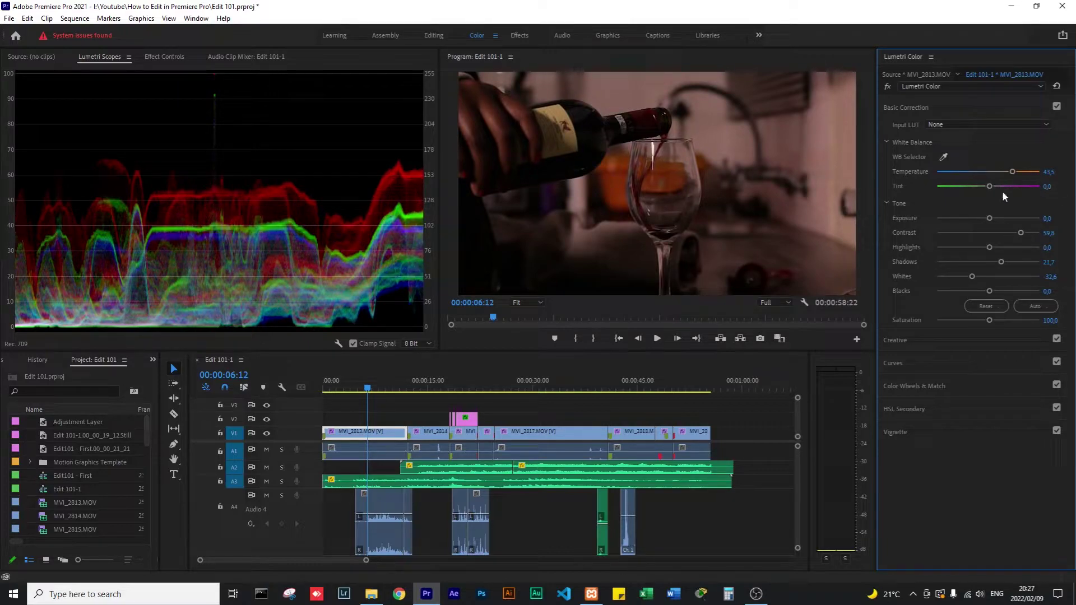
Try Tint, Exposure, Whites and Blacks, reverting them, then jump to MVI_2814 at 14 seconds.
mouse_move(989, 187)
left_mouse_down()
mouse_move(949, 188)
mouse_move(1006, 187)
mouse_move(936, 187)
mouse_move(1035, 187)
mouse_move(1004, 189)
left_mouse_up()
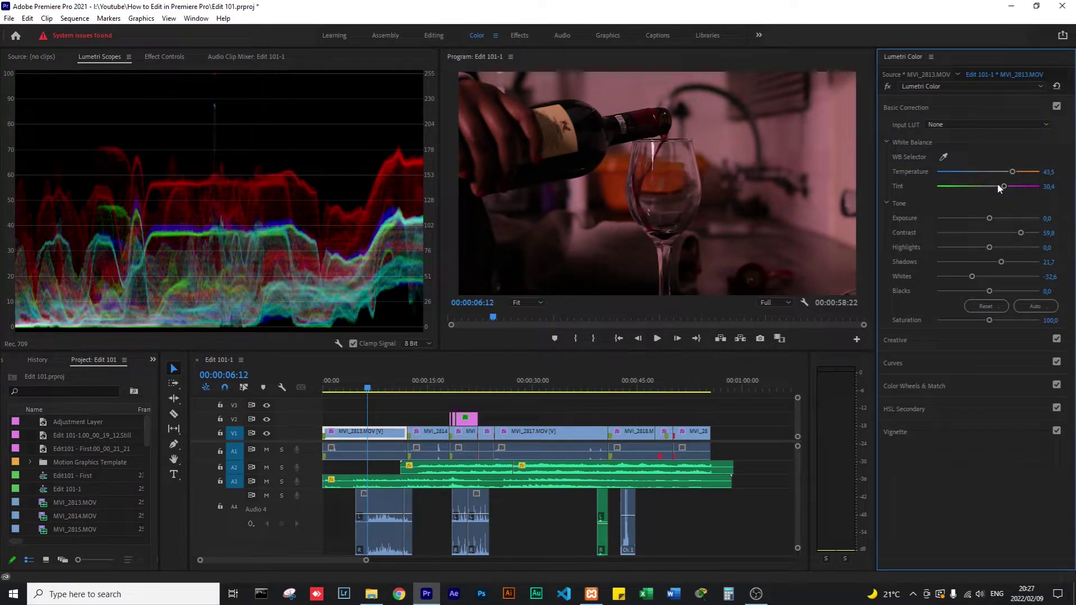
double_click(997, 183)
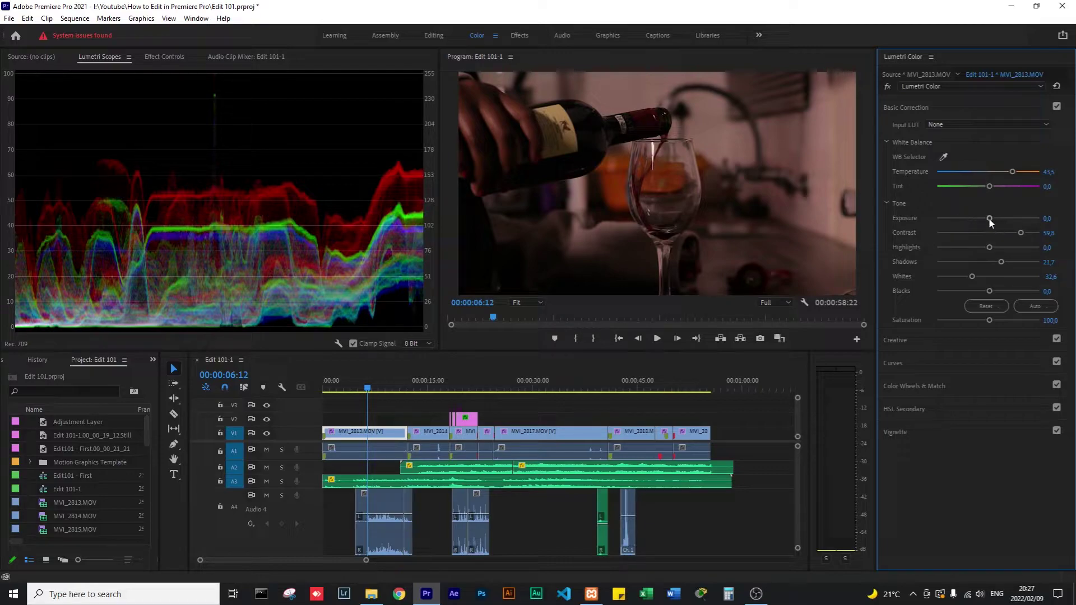
mouse_move(990, 218)
left_mouse_down()
mouse_move(1011, 219)
mouse_move(942, 220)
mouse_move(985, 215)
left_mouse_up()
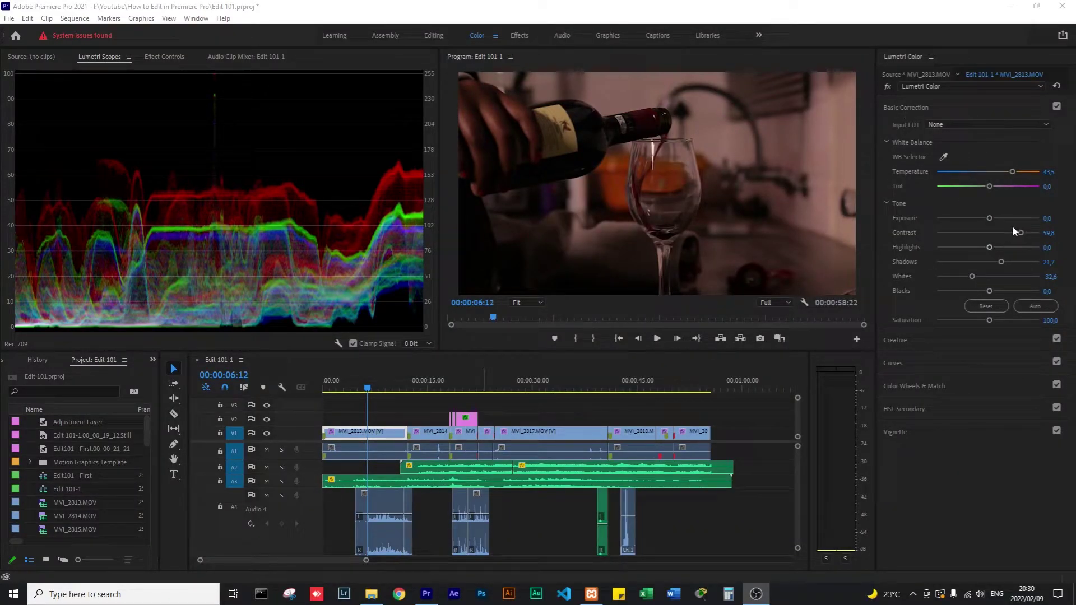
left_click_drag(971, 276, 986, 277)
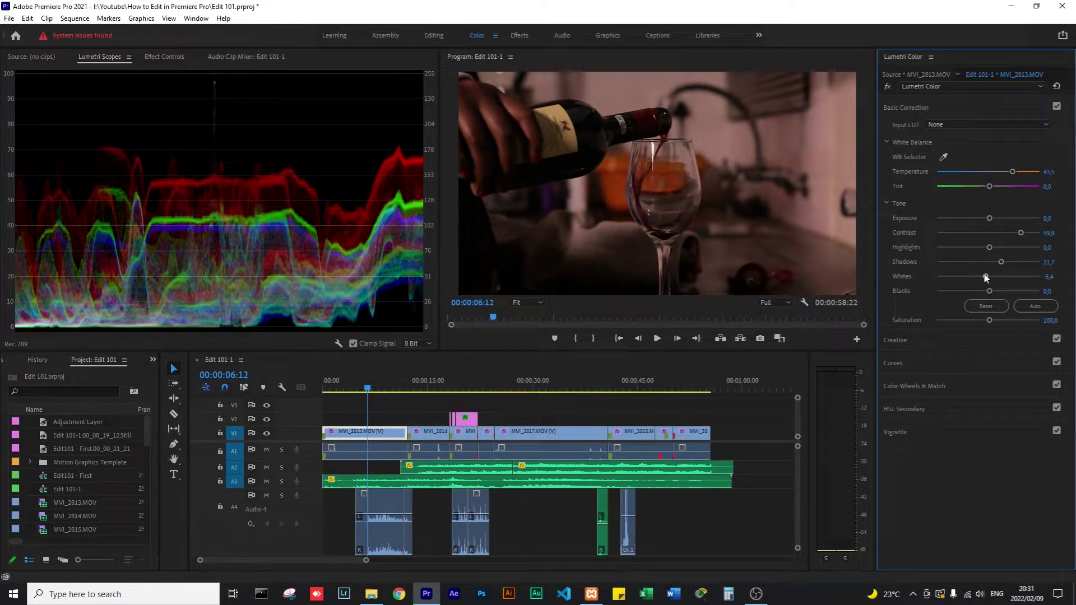
key("ctrl+z")
left_click_drag(967, 290, 990, 297)
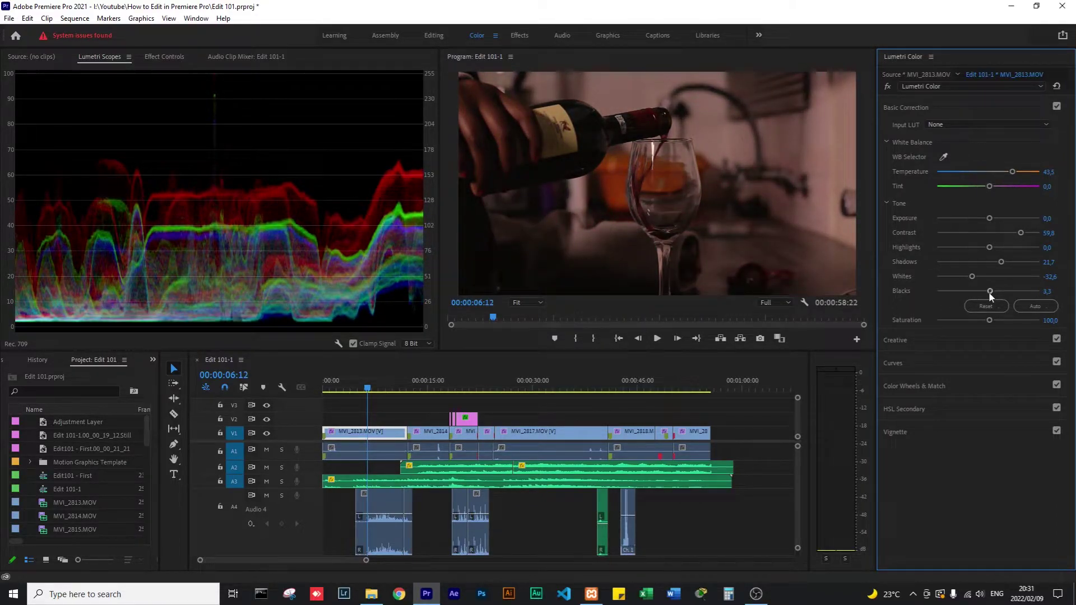
double_click(989, 292)
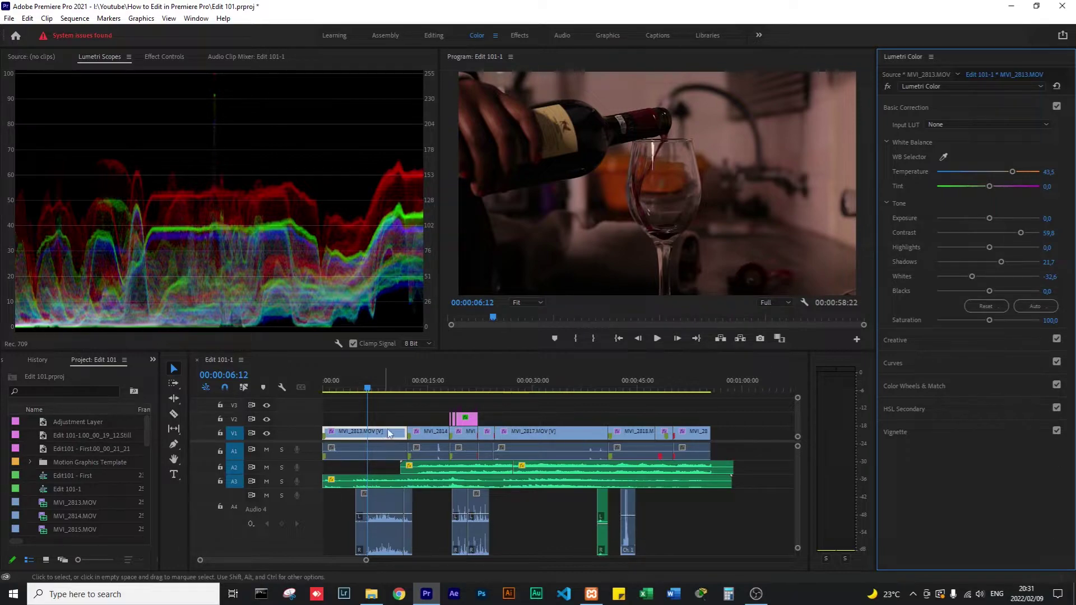
left_click(422, 388)
left_click_drag(422, 390, 426, 390)
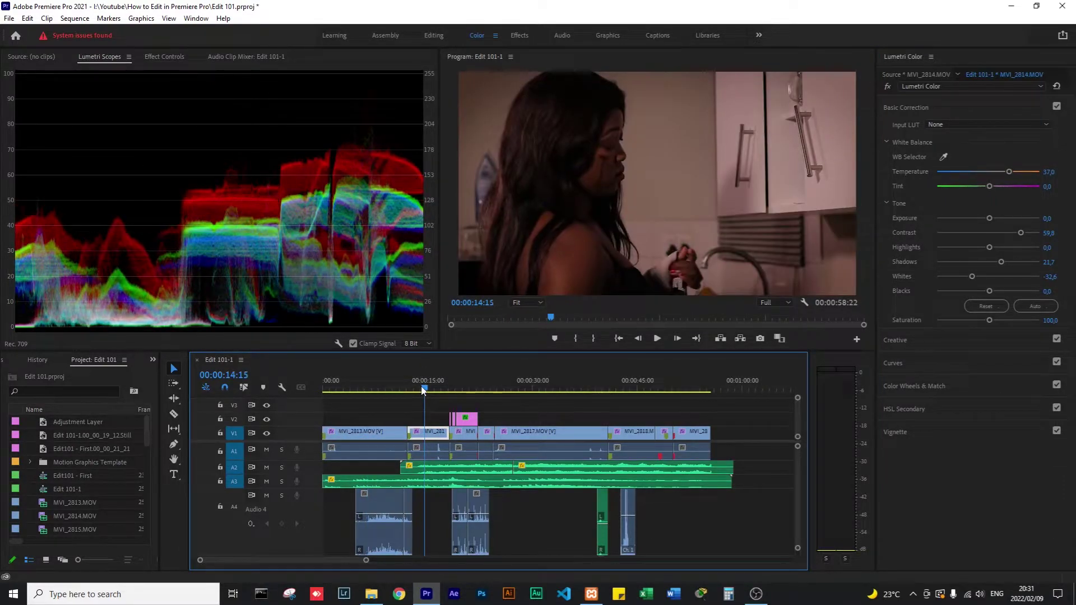
left_click(918, 338)
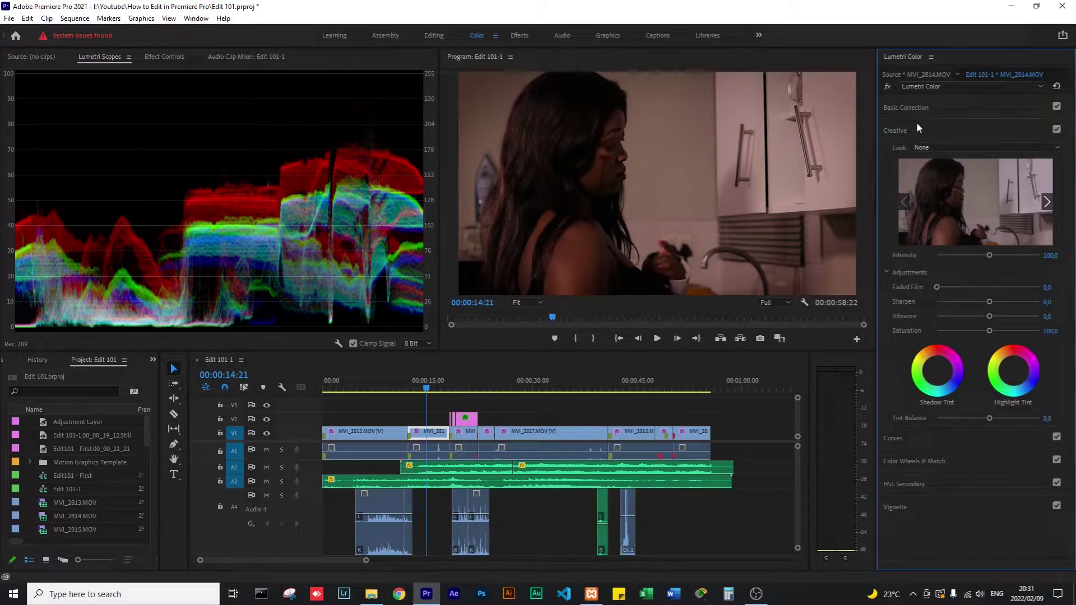
left_click(904, 107)
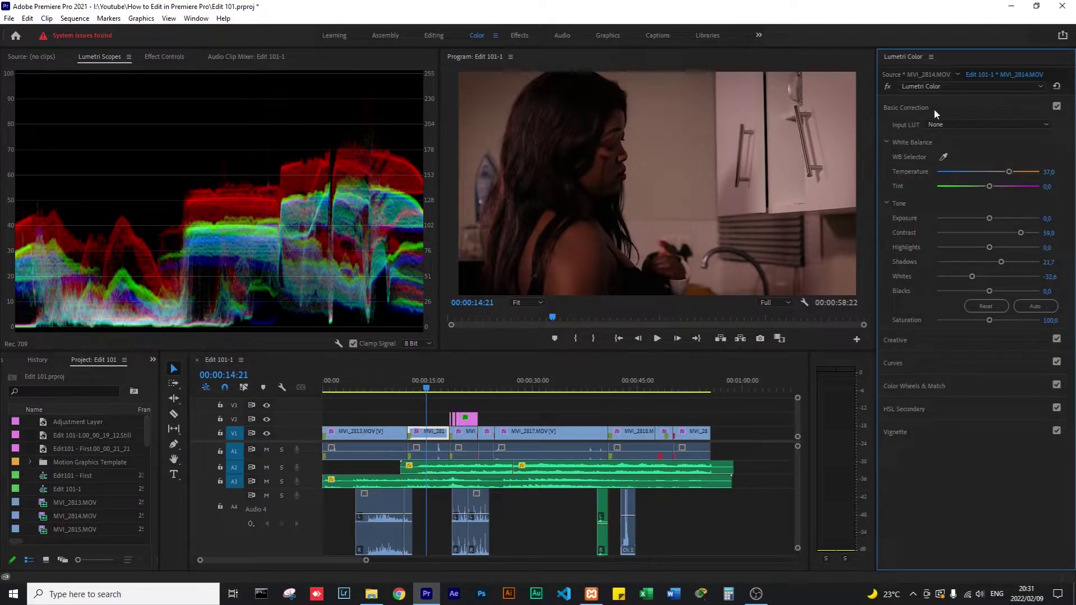
left_click(907, 339)
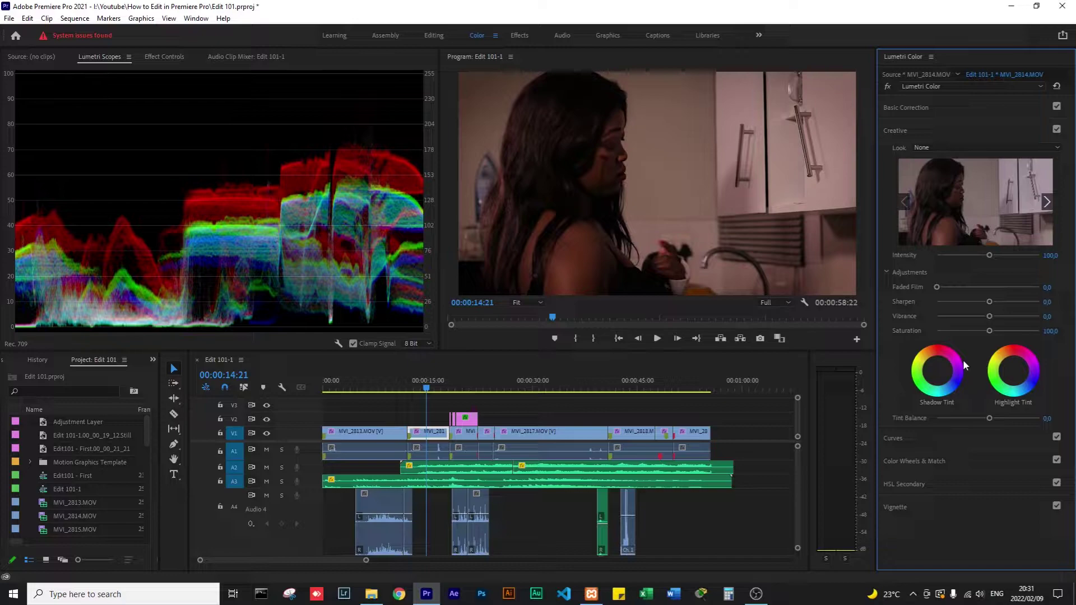
left_click(945, 145)
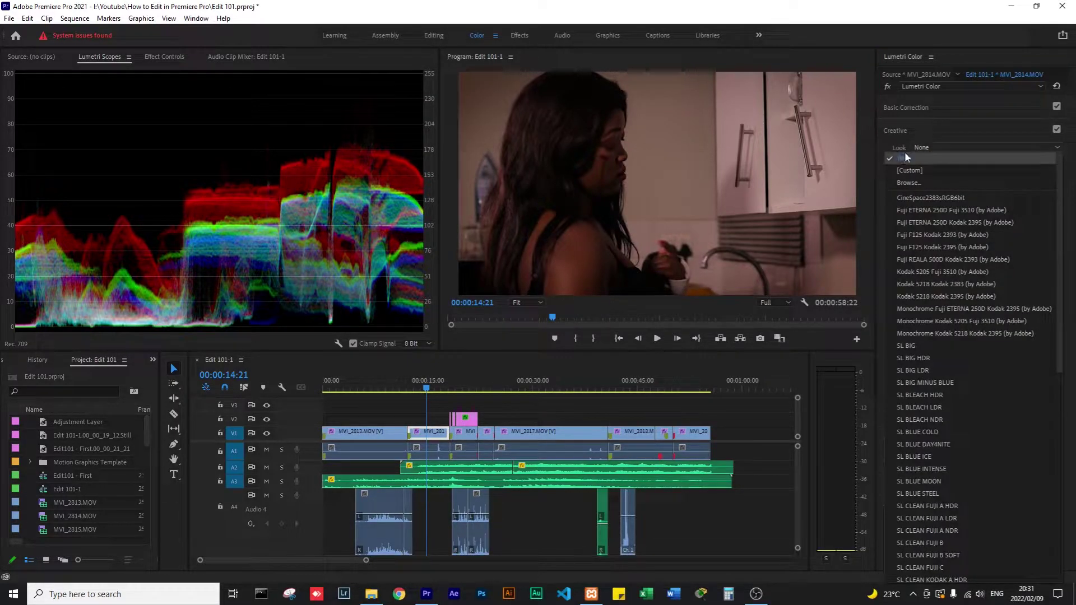
left_click(894, 141)
left_click(893, 130)
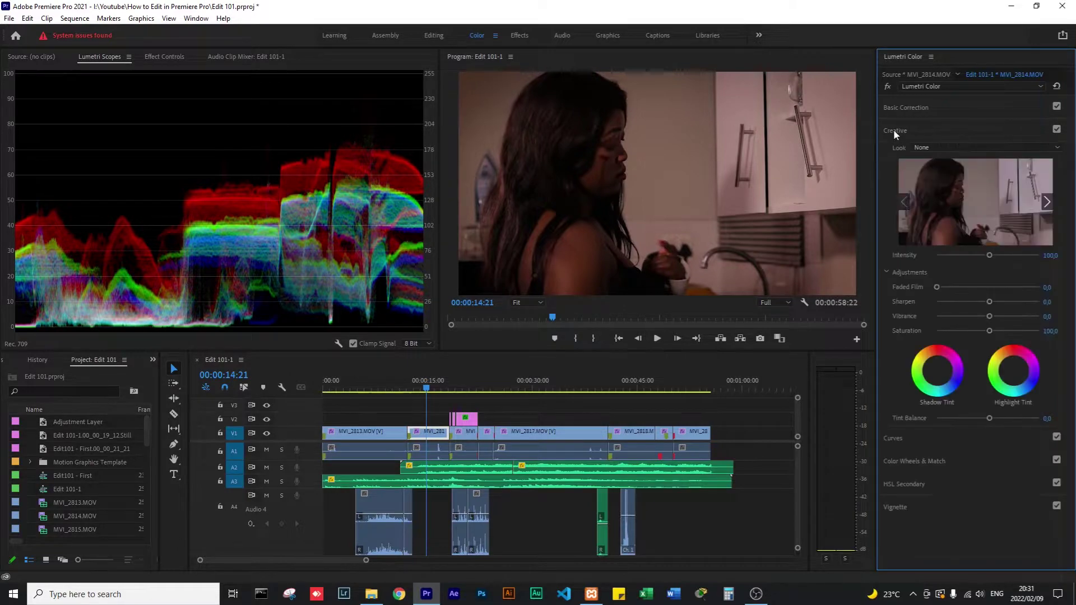
left_click(910, 130)
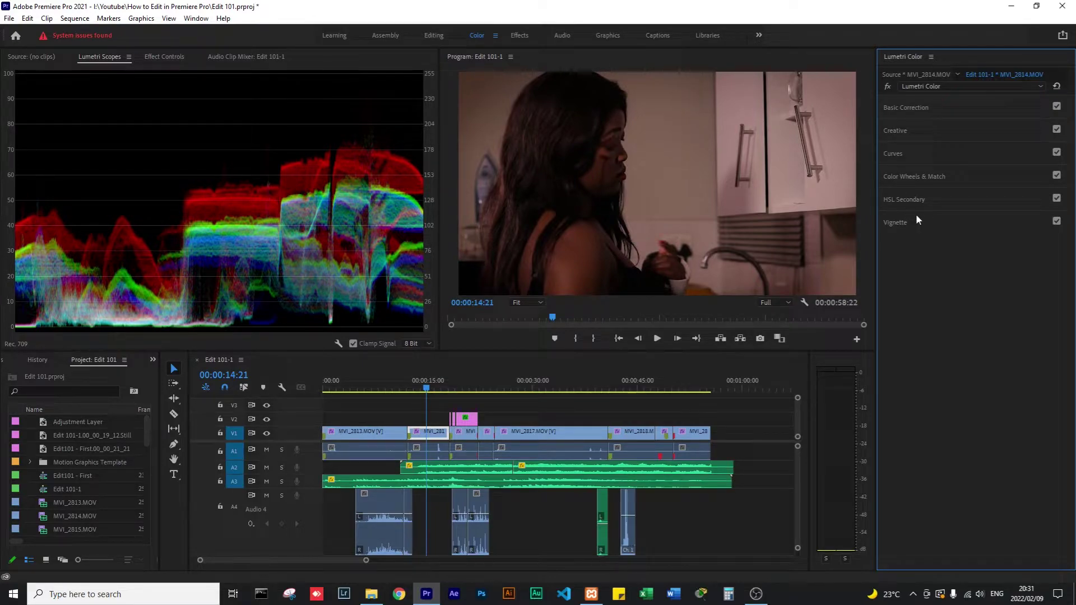
left_click(917, 135)
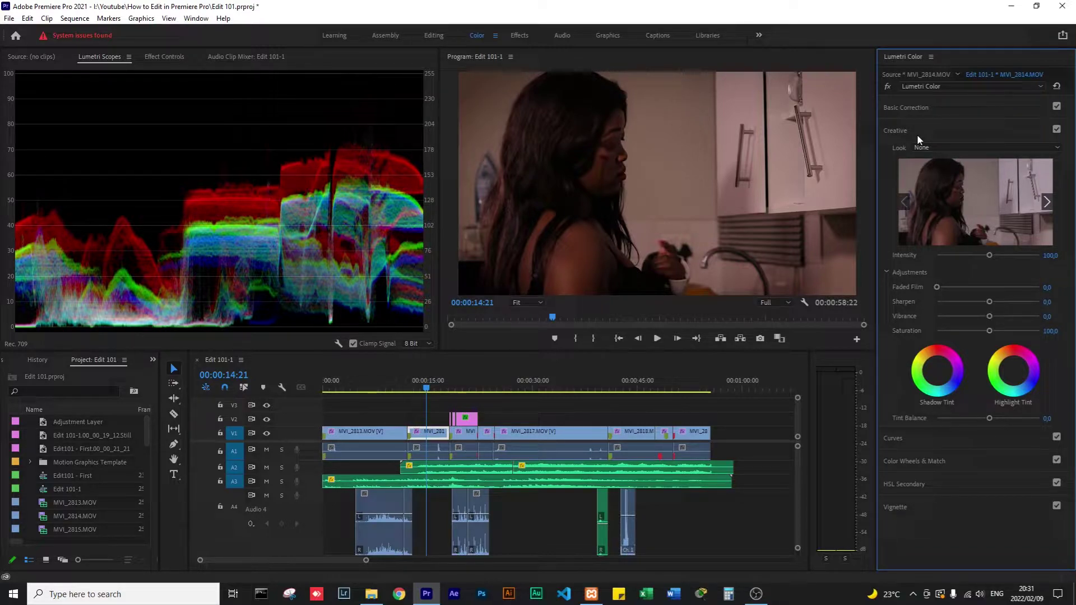
Apply the SL MATRIX GREEN creative look and boost its intensity to about 122.8.
left_click(947, 146)
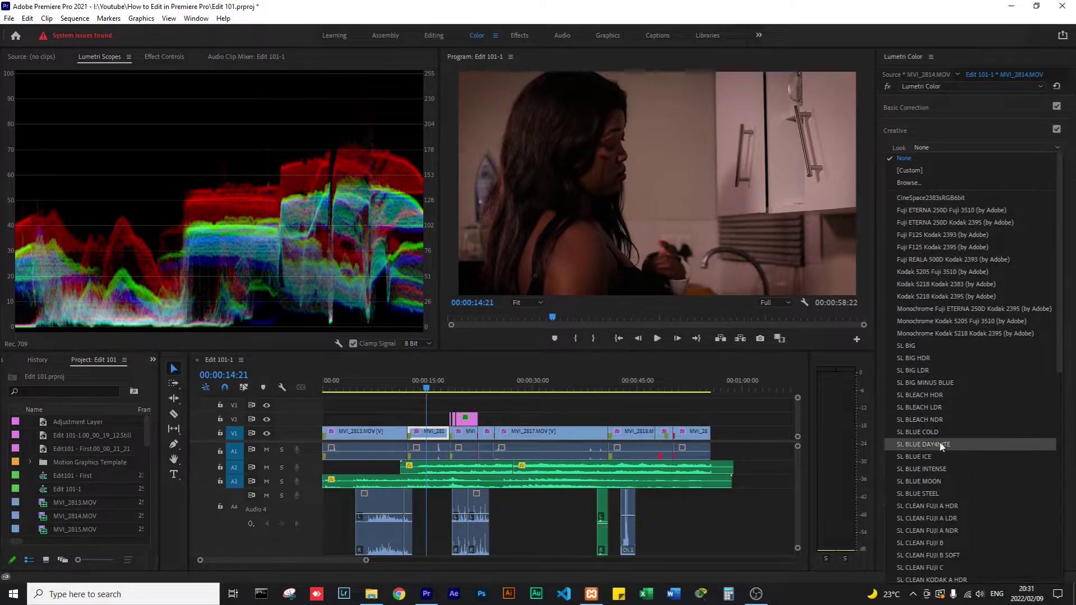
scroll(940, 451, "down", 10)
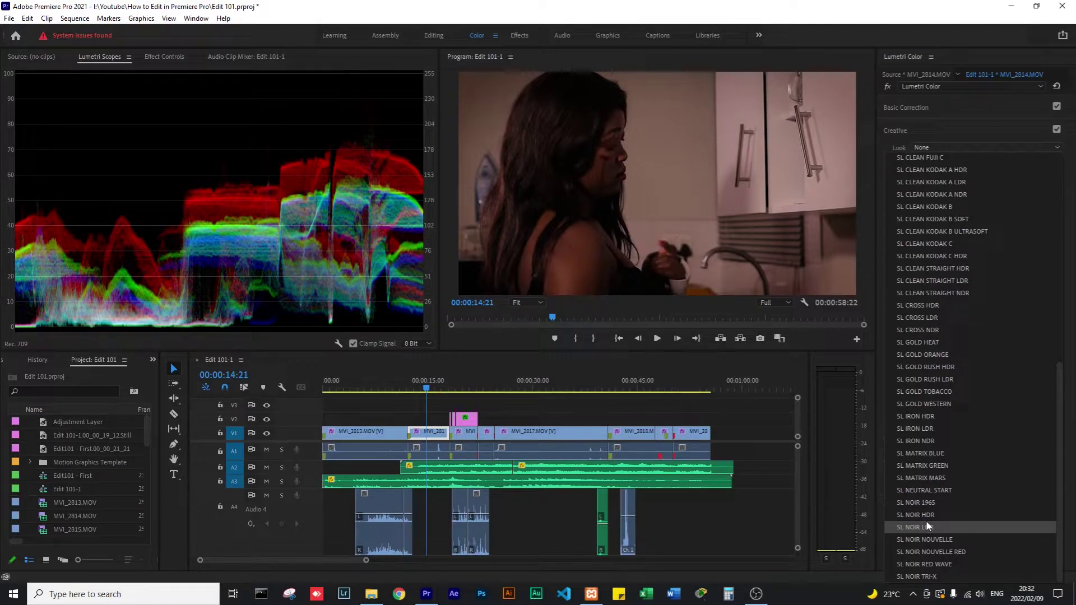
left_click(921, 466)
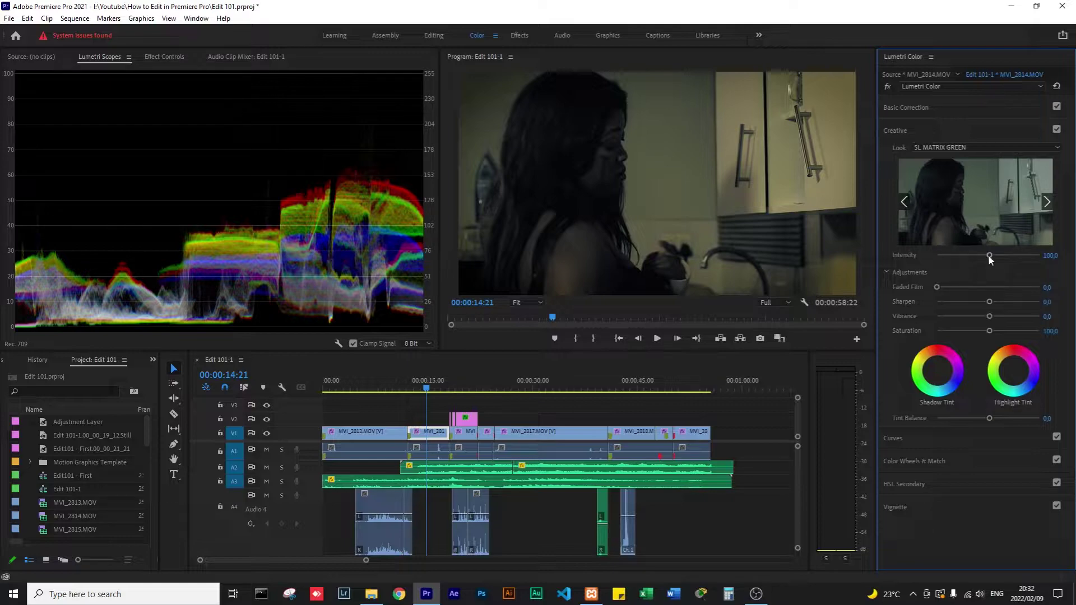
mouse_move(989, 255)
left_mouse_down()
mouse_move(1013, 255)
mouse_move(951, 255)
mouse_move(1000, 257)
left_mouse_up()
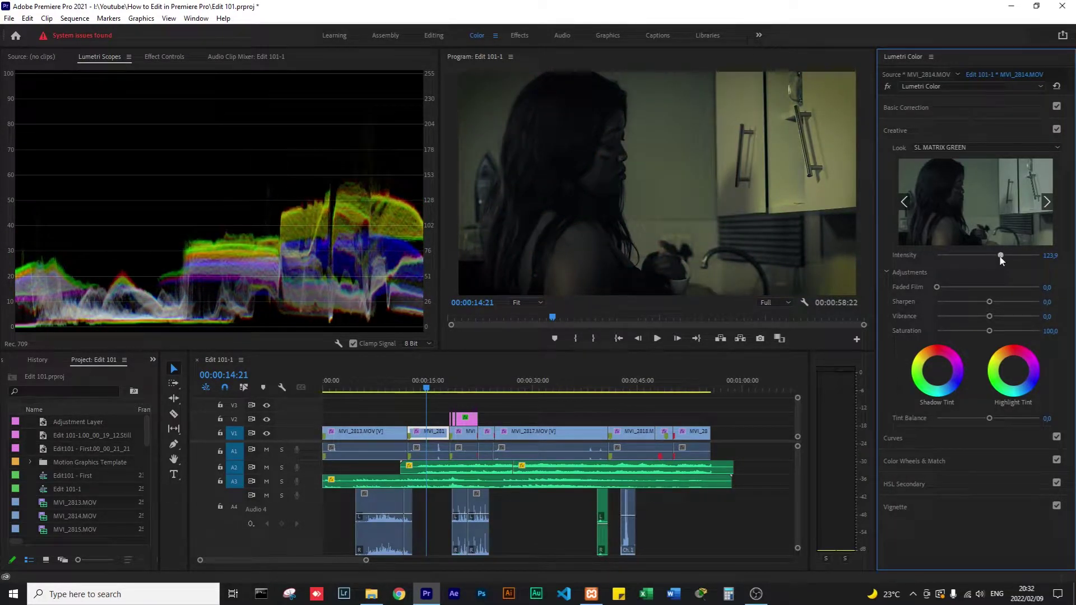
Switch the look to SL CLEAN STRAIGHT HDR with intensity fine-tuned to 89.1.
left_click(963, 143)
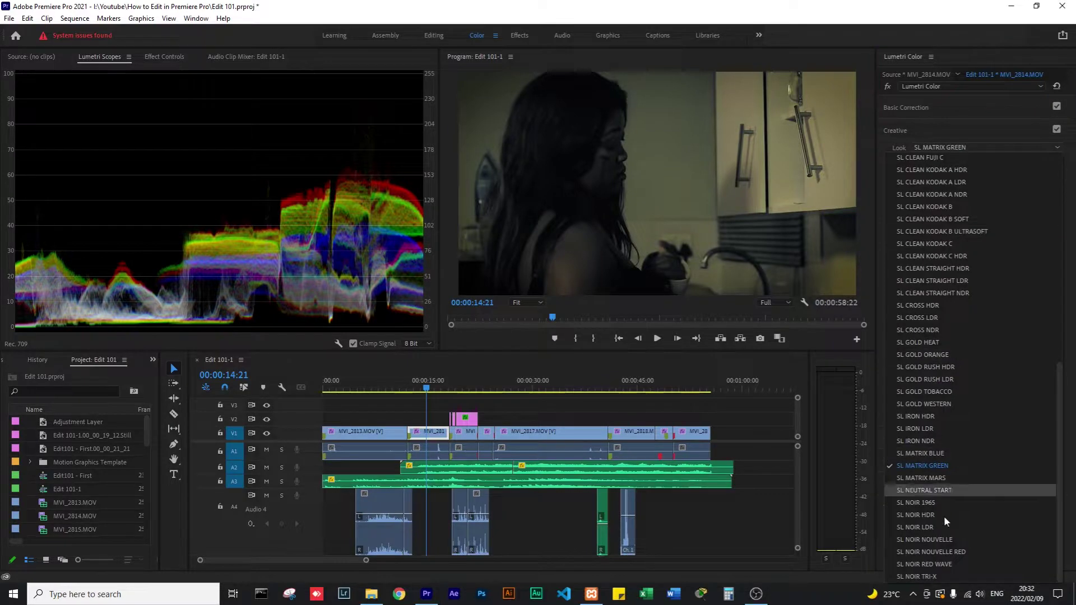
left_click(929, 267)
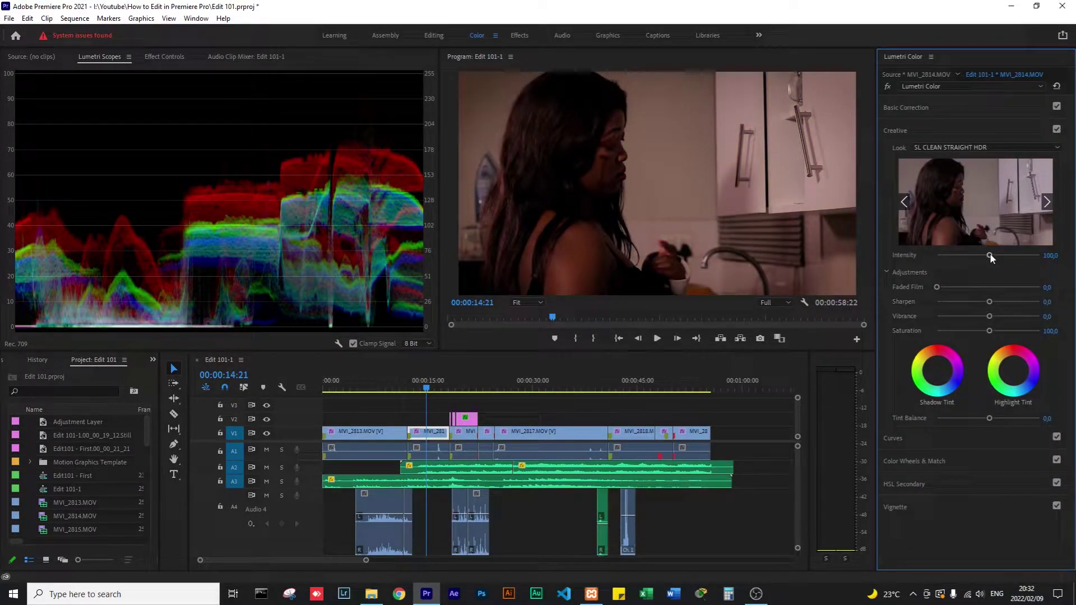
mouse_move(990, 257)
left_mouse_down()
mouse_move(971, 253)
mouse_move(987, 264)
left_mouse_up()
left_click_drag(984, 260, 982, 261)
Set the creative Look to None and lower the clip's Saturation.
left_click(977, 145)
scroll(947, 220, "up", 10)
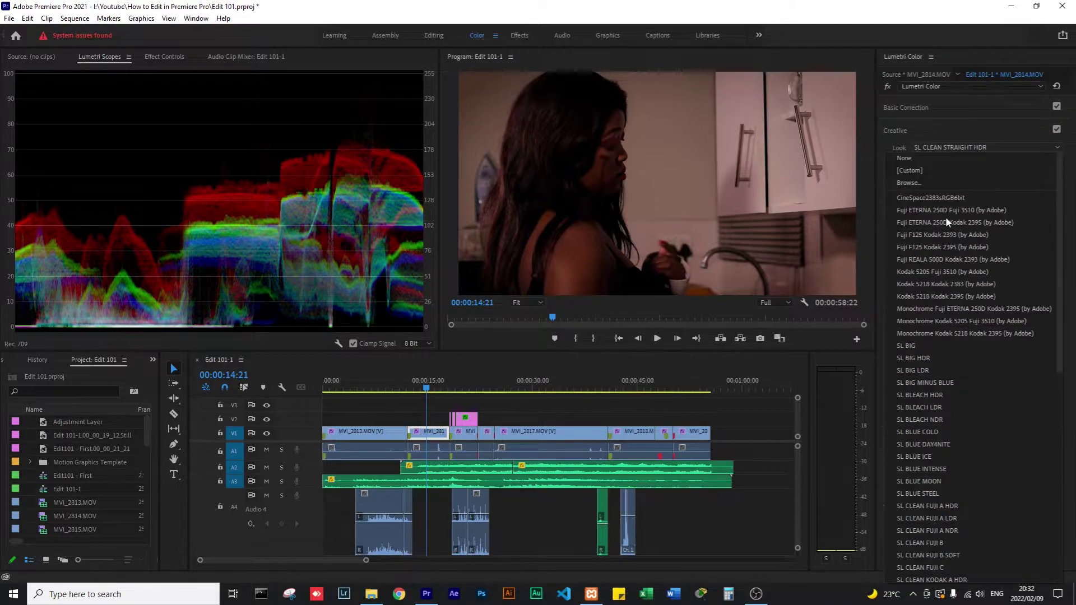
left_click(913, 157)
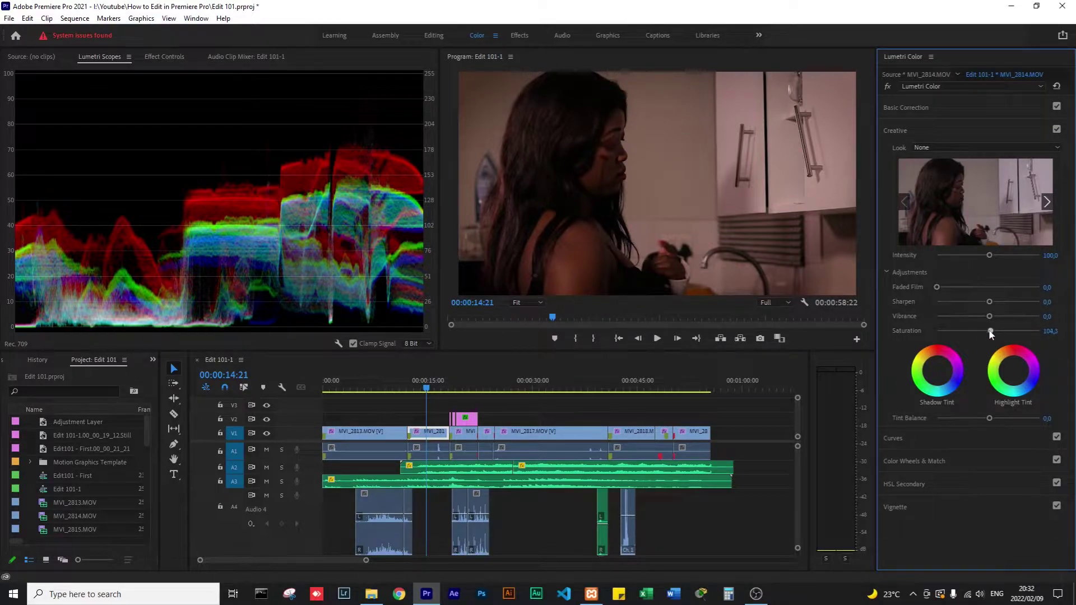
mouse_move(989, 331)
left_mouse_down()
mouse_move(964, 331)
mouse_move(1050, 335)
mouse_move(910, 334)
mouse_move(1002, 333)
left_mouse_up()
Toggle the Creative and Basic Correction sections off and on to compare before and after.
left_click(1056, 129)
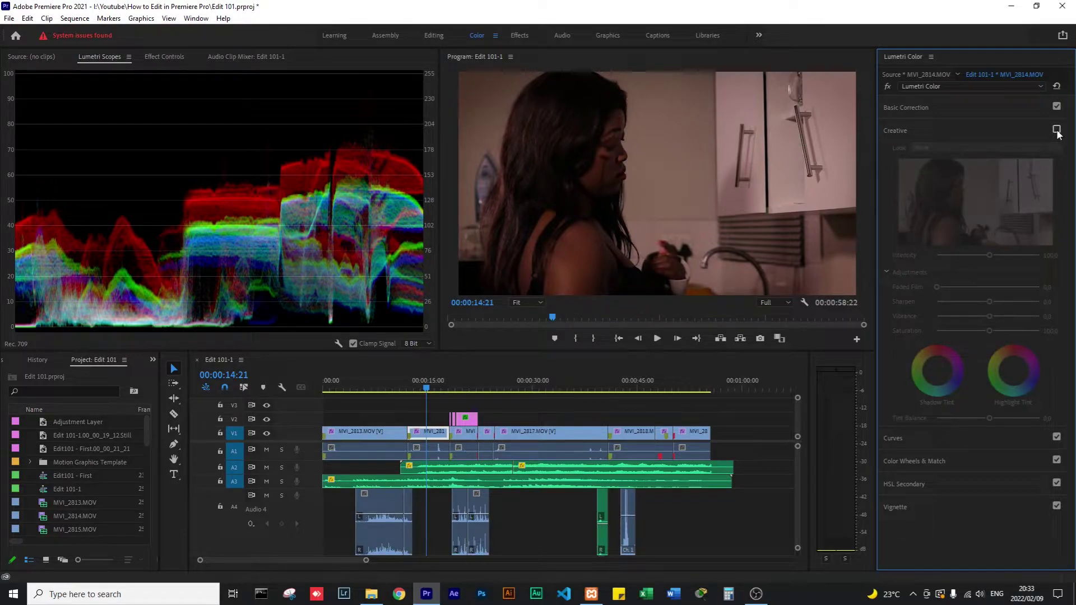
left_click(1056, 129)
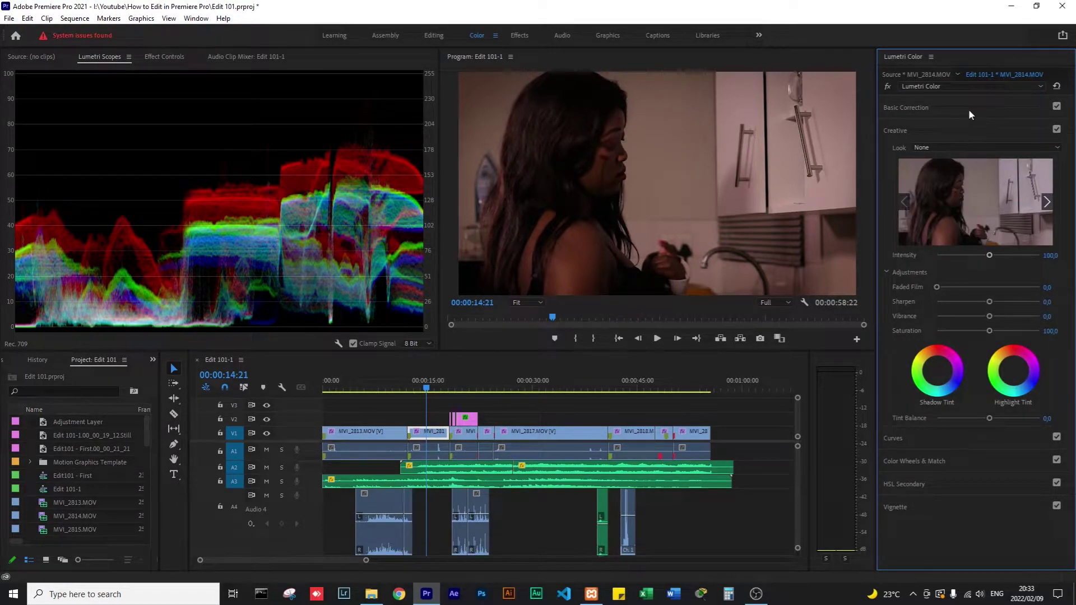
left_click(1057, 107)
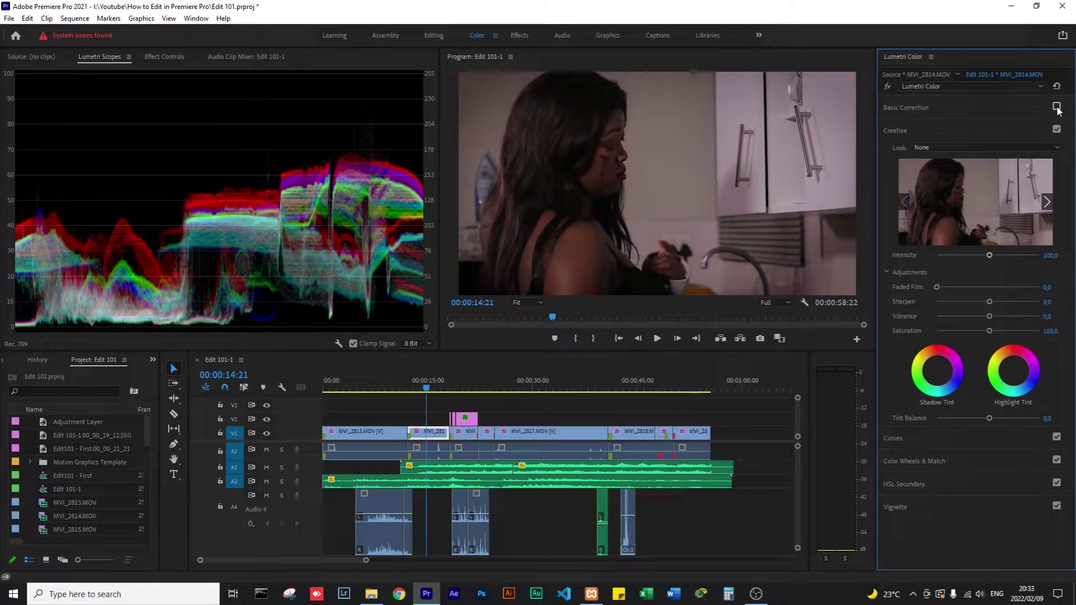
left_click(1057, 107)
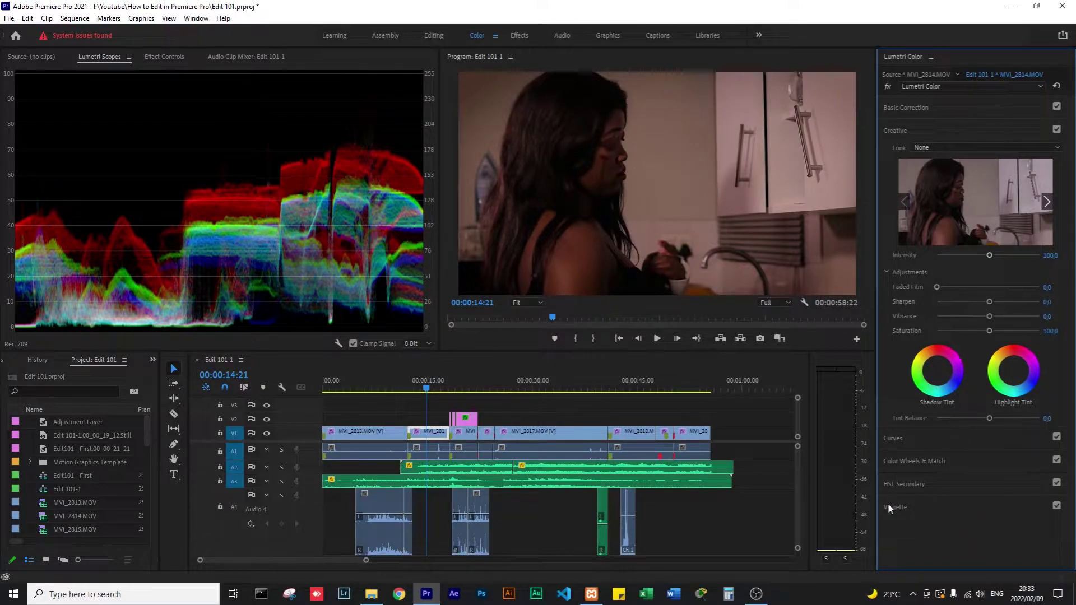
left_click(944, 507)
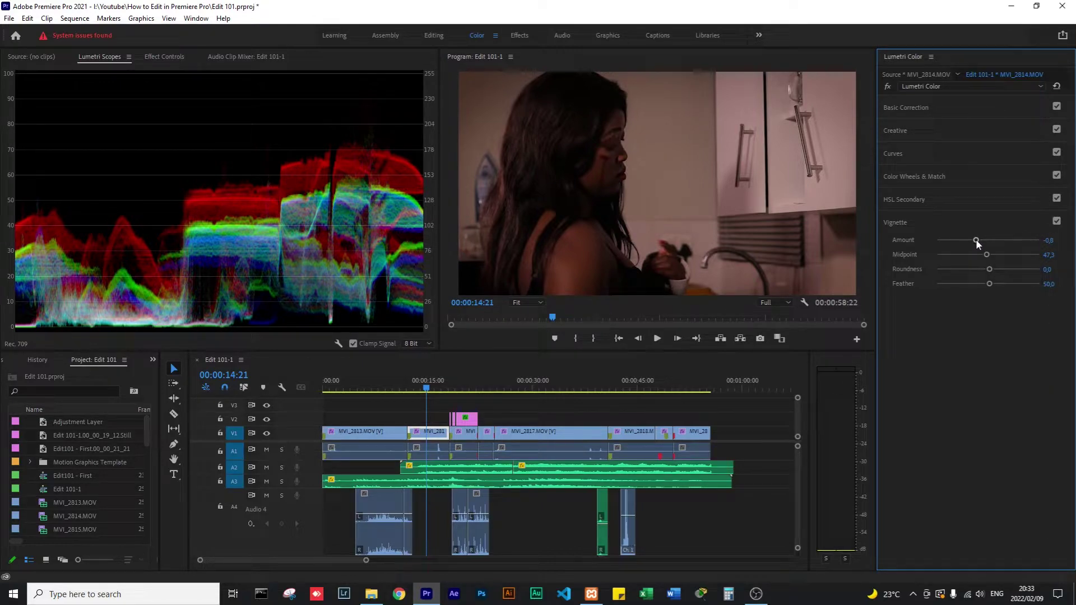
Shape the vignette to Amount -1.3, Midpoint 15.8, Roundness 100 and Feather 0.
mouse_move(976, 240)
left_mouse_down()
mouse_move(987, 251)
mouse_move(1002, 244)
mouse_move(920, 241)
mouse_move(974, 241)
left_mouse_up()
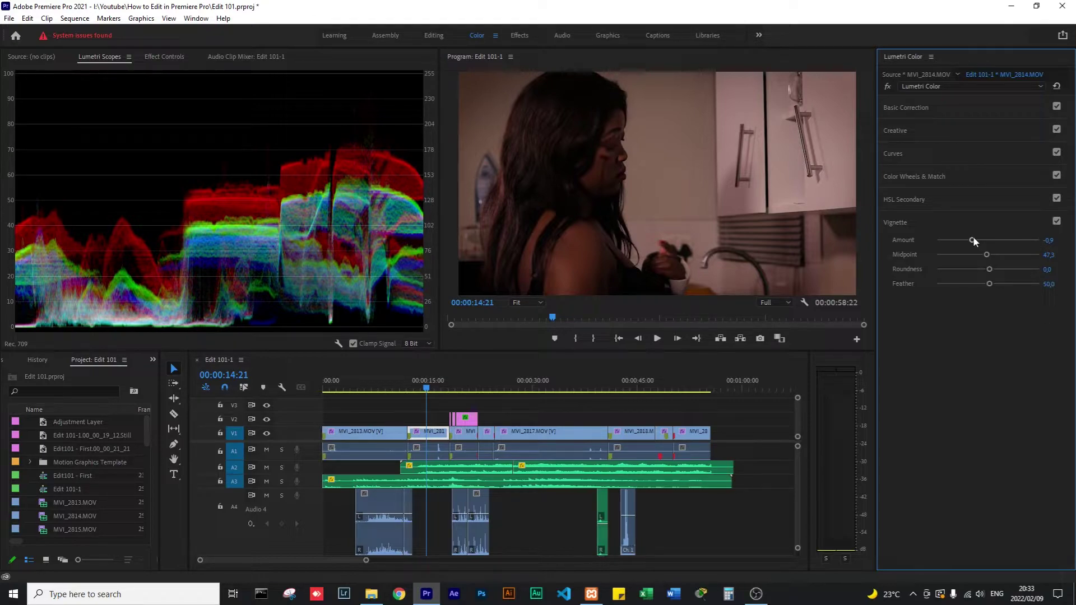
left_click_drag(971, 242, 892, 251)
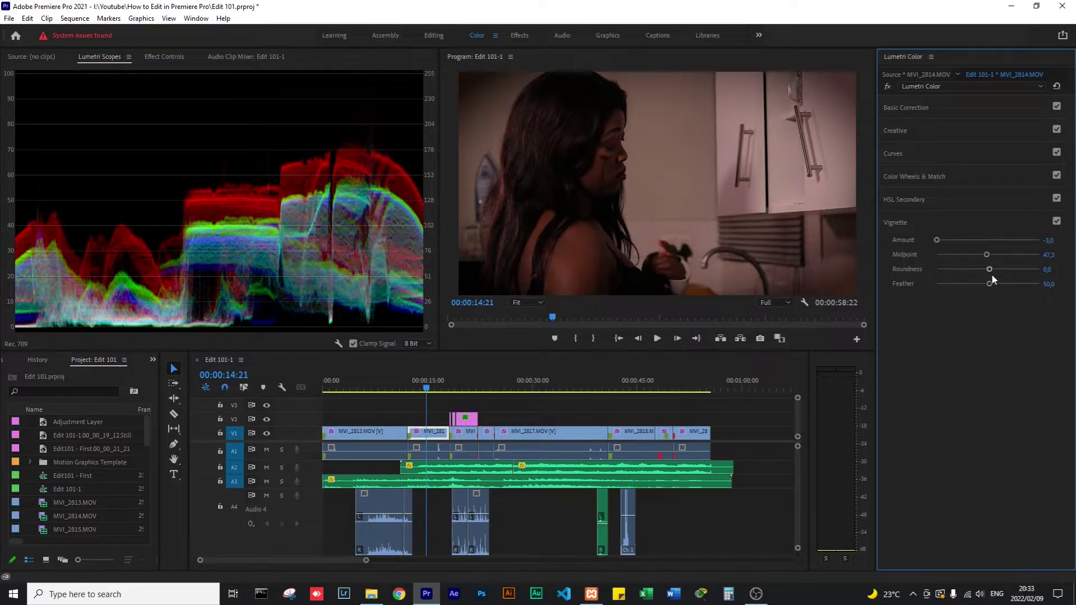
left_click_drag(989, 269, 1073, 269)
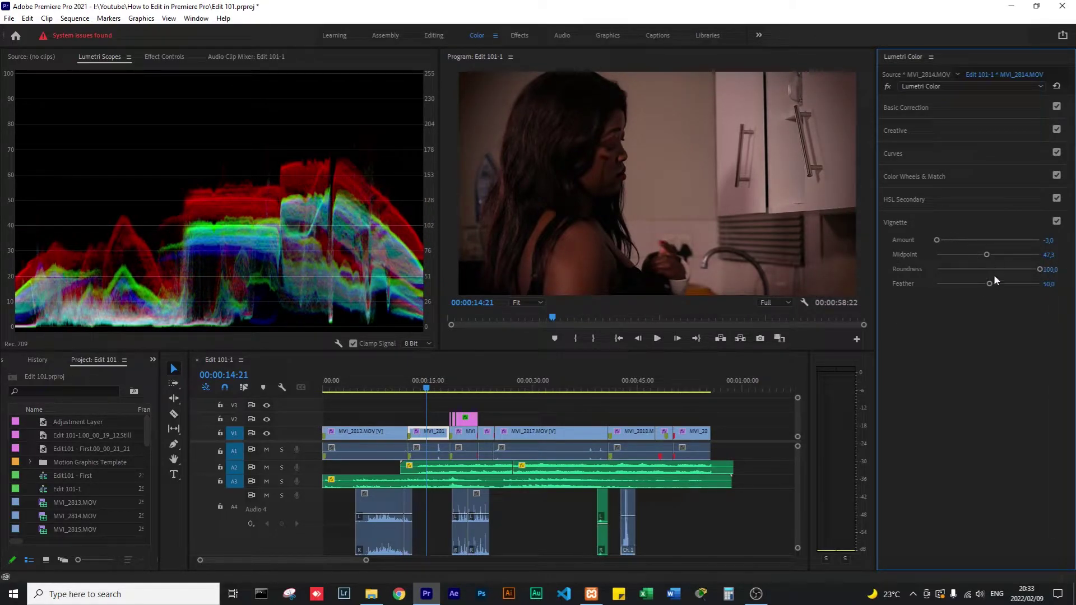
left_click_drag(989, 284, 895, 284)
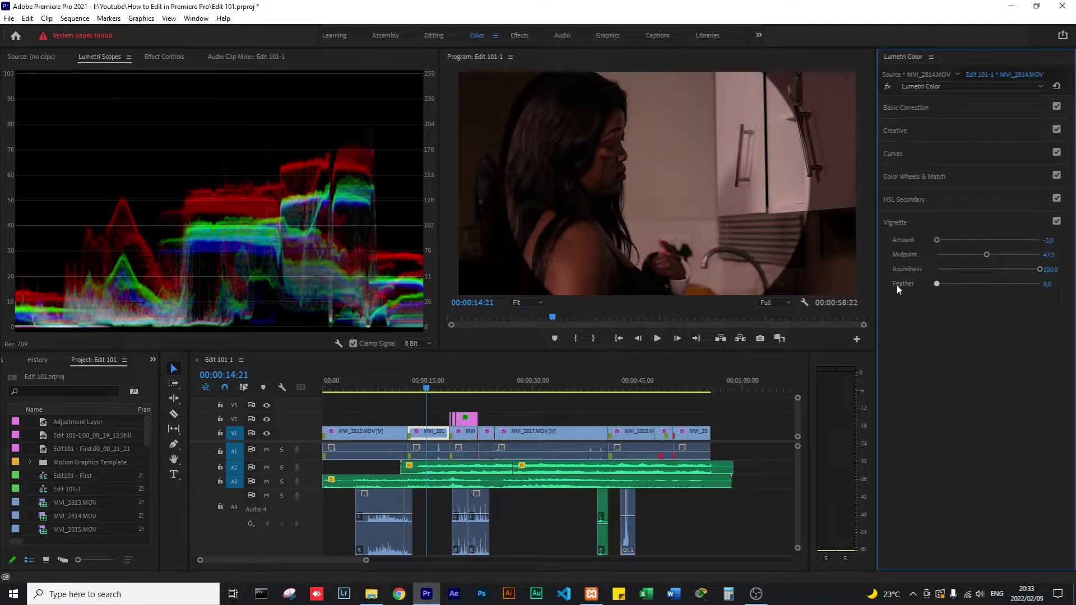
left_click_drag(990, 253, 964, 240)
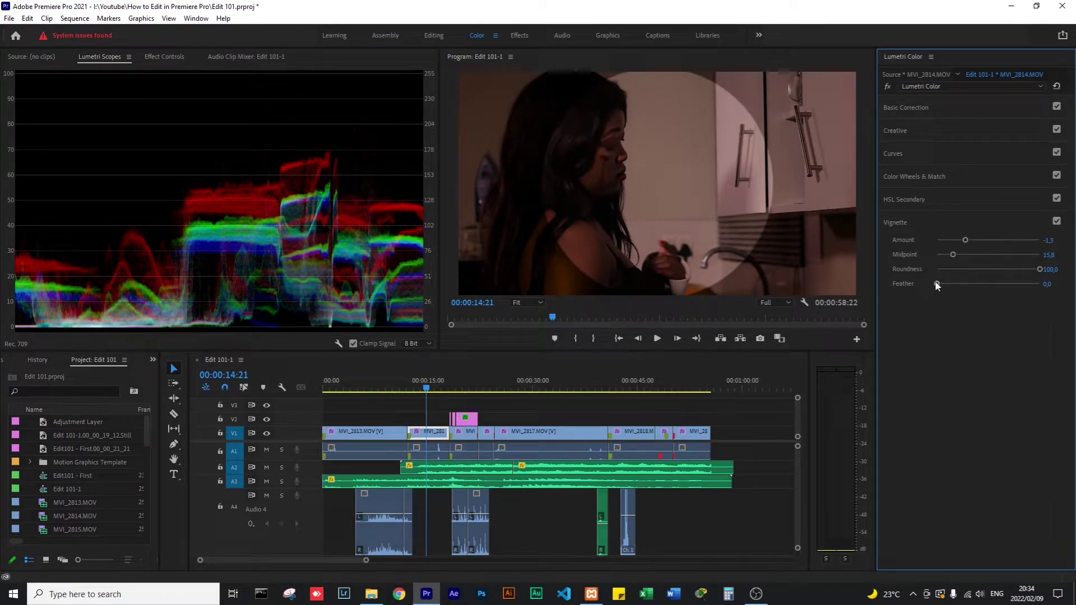
Soften then reset Feather to 50, set vignette Amount to -0.5 and Midpoint back to 50.
left_click_drag(937, 284, 966, 286)
double_click(962, 284)
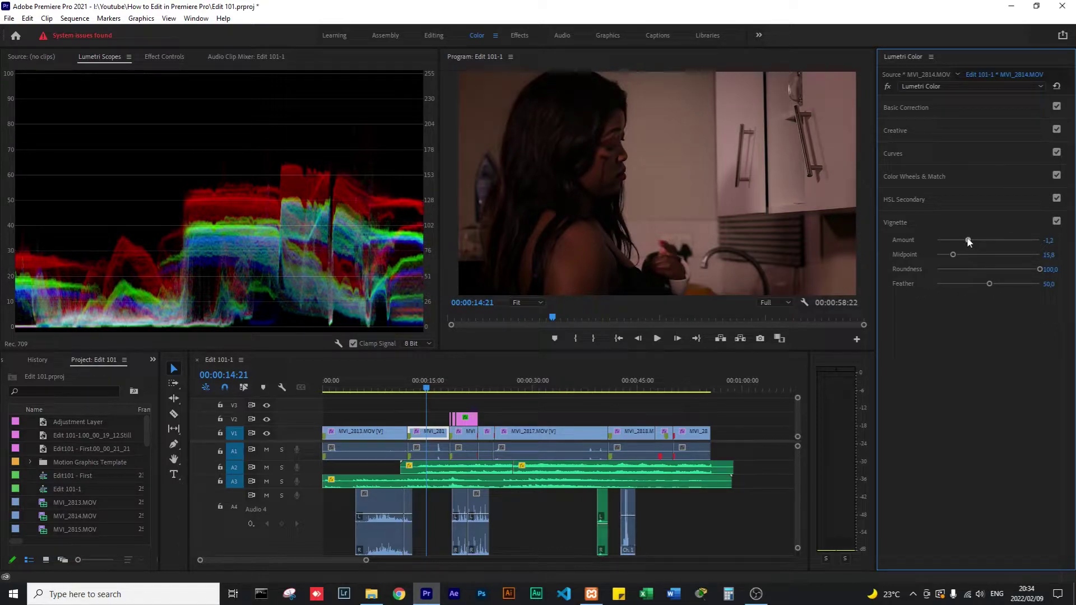
left_click_drag(965, 238, 1040, 257)
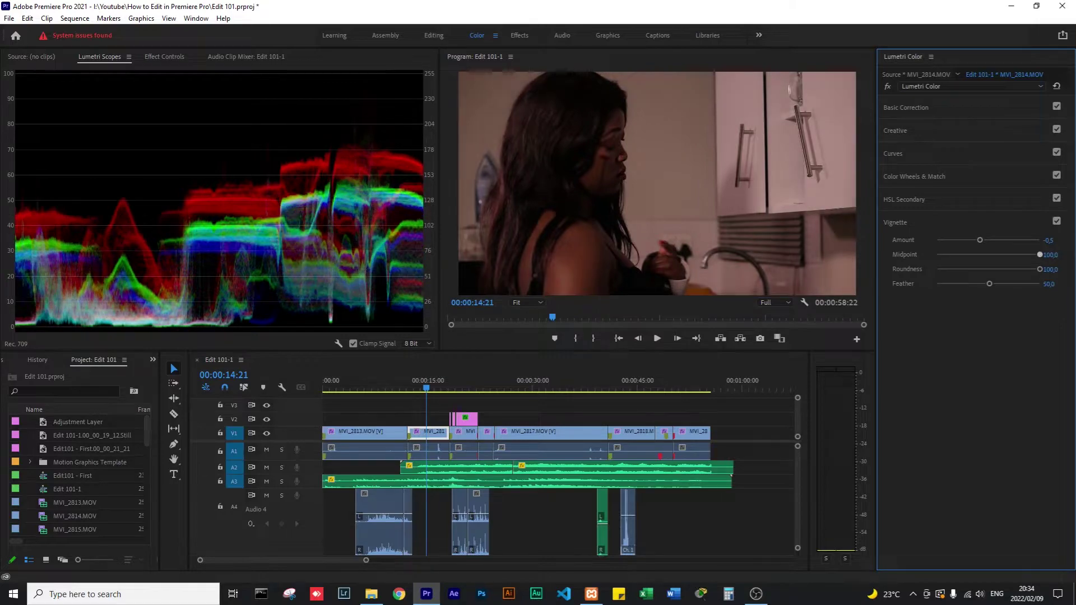
mouse_move(972, 263)
left_mouse_down()
mouse_move(988, 254)
mouse_move(989, 269)
left_mouse_up()
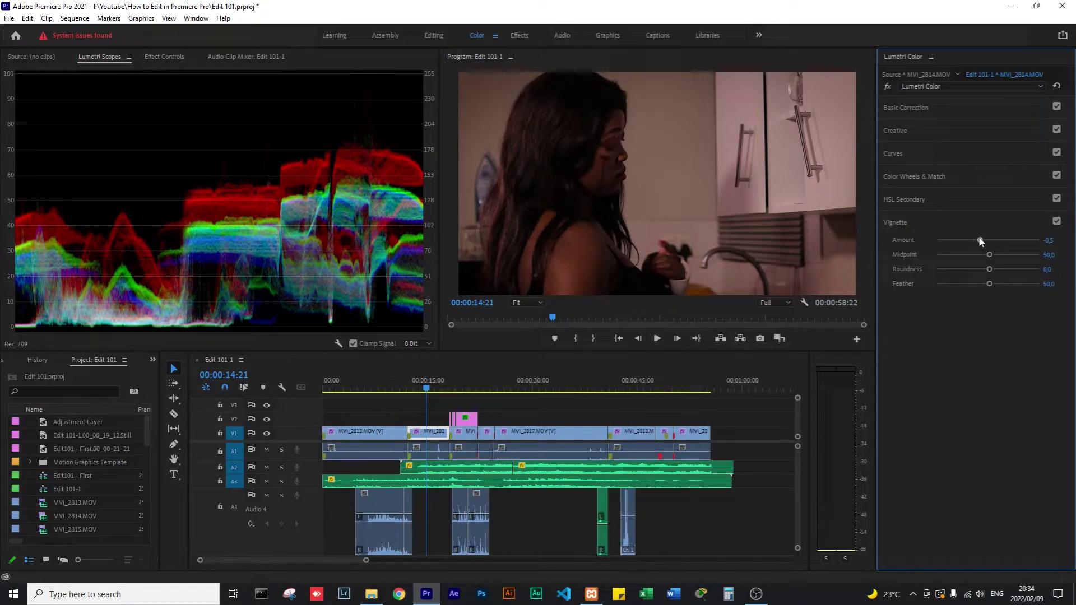
Make the vignette a wide oval: Roundness 0, Feather reset to 50, Amount lightened toward zero.
left_click_drag(989, 285, 907, 291)
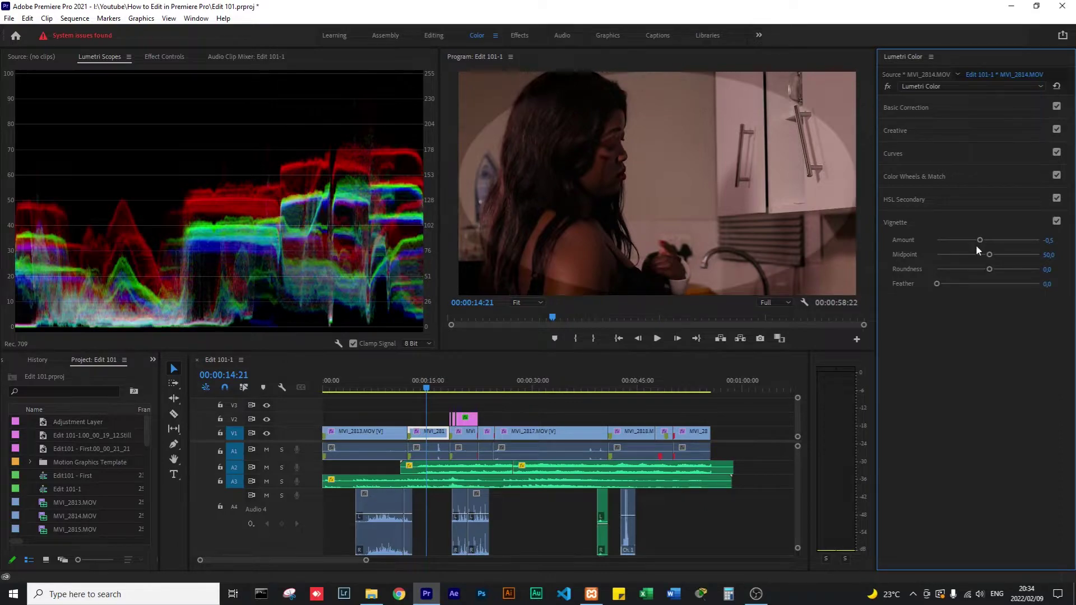
left_click_drag(980, 240, 869, 251)
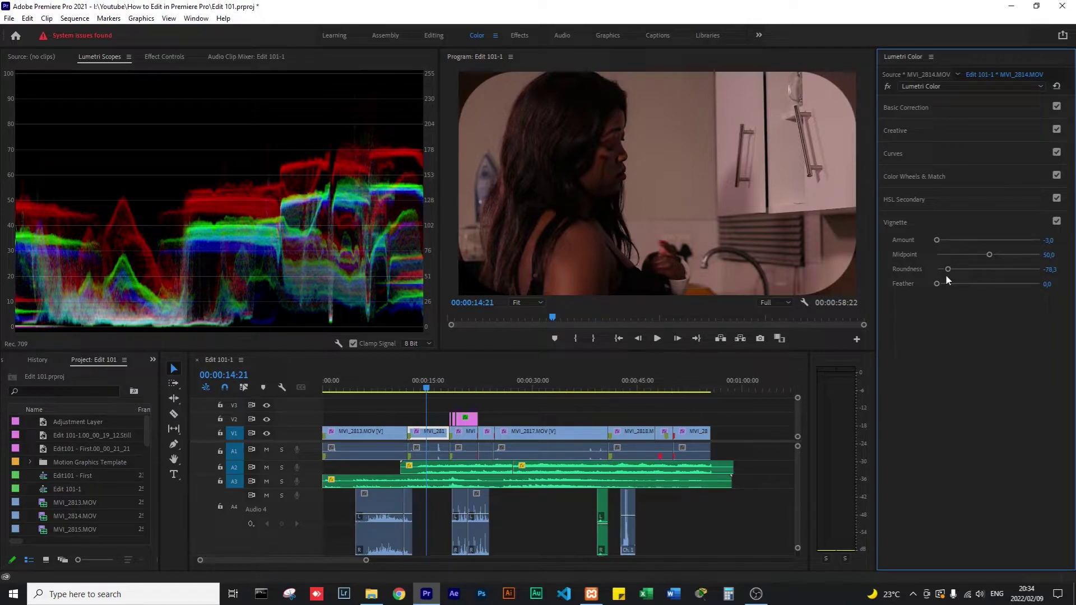
mouse_move(947, 269)
left_mouse_down()
mouse_move(1004, 268)
mouse_move(956, 269)
left_mouse_up()
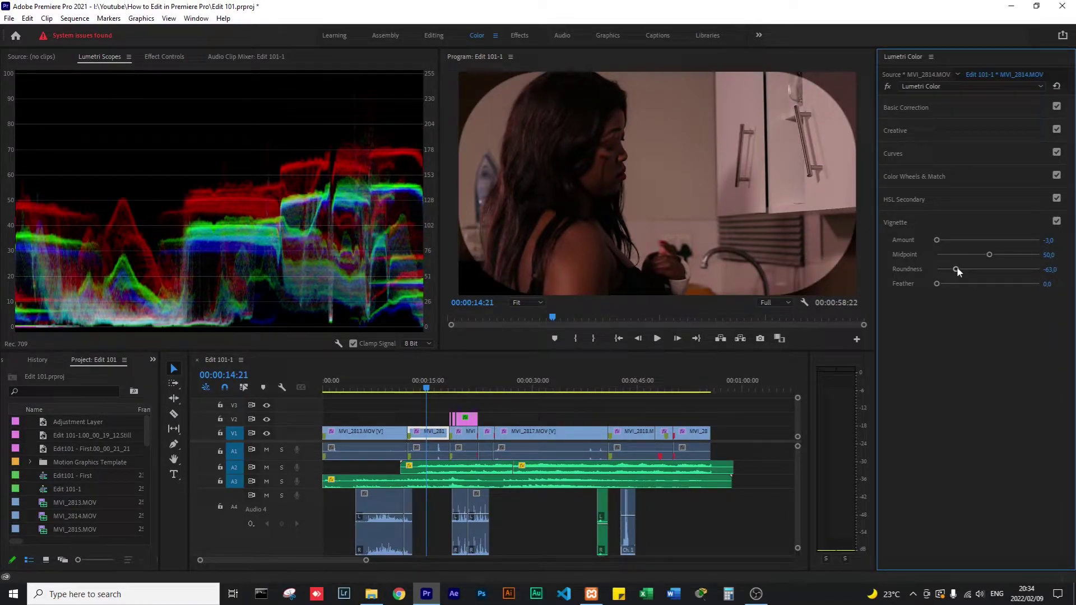
left_click_drag(956, 268, 988, 262)
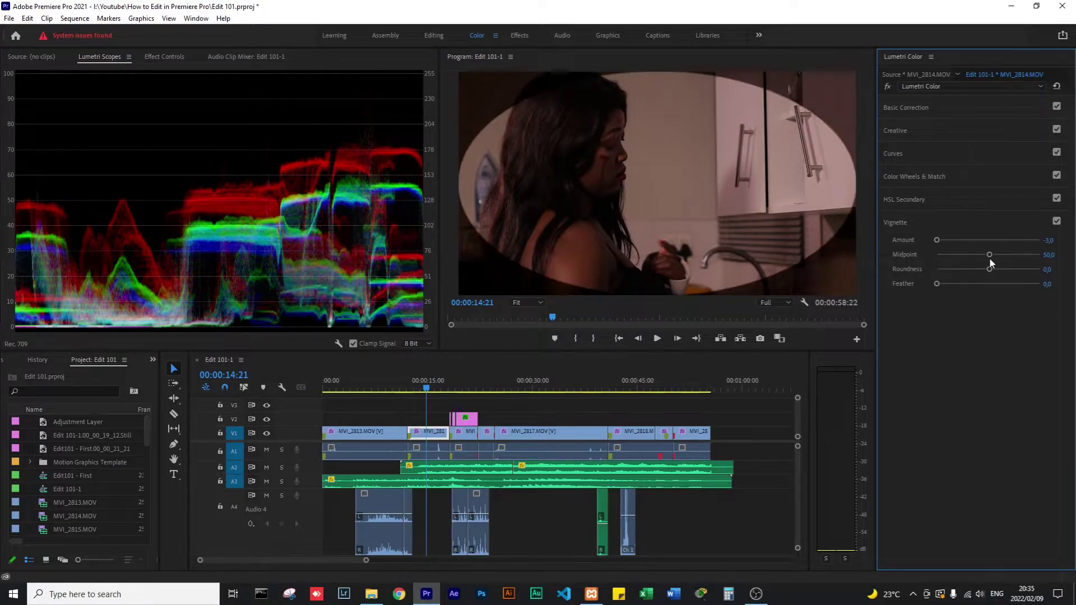
double_click(936, 284)
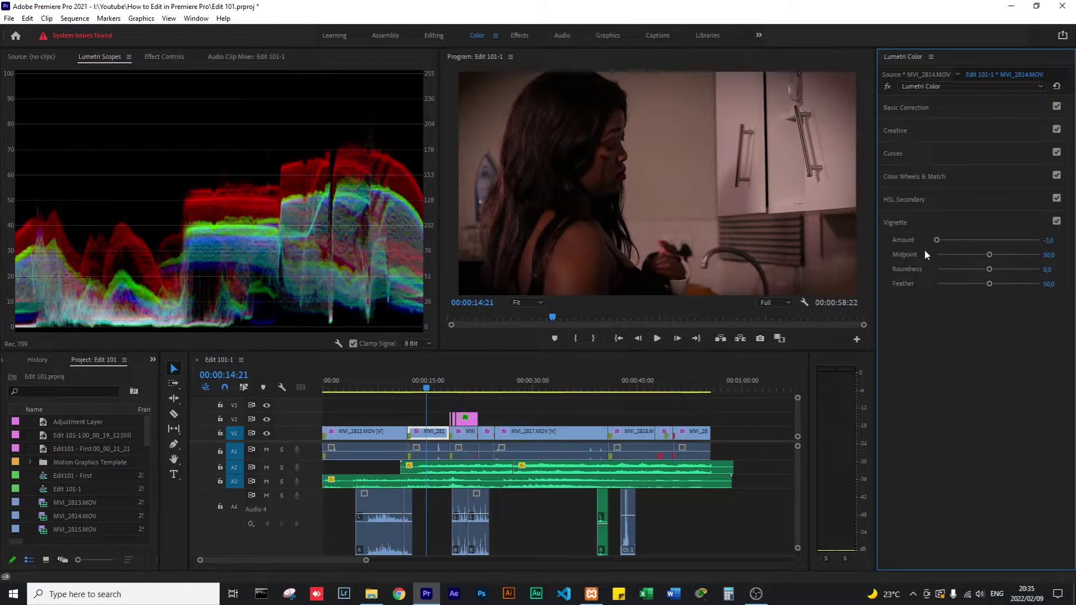
left_click_drag(937, 241, 976, 244)
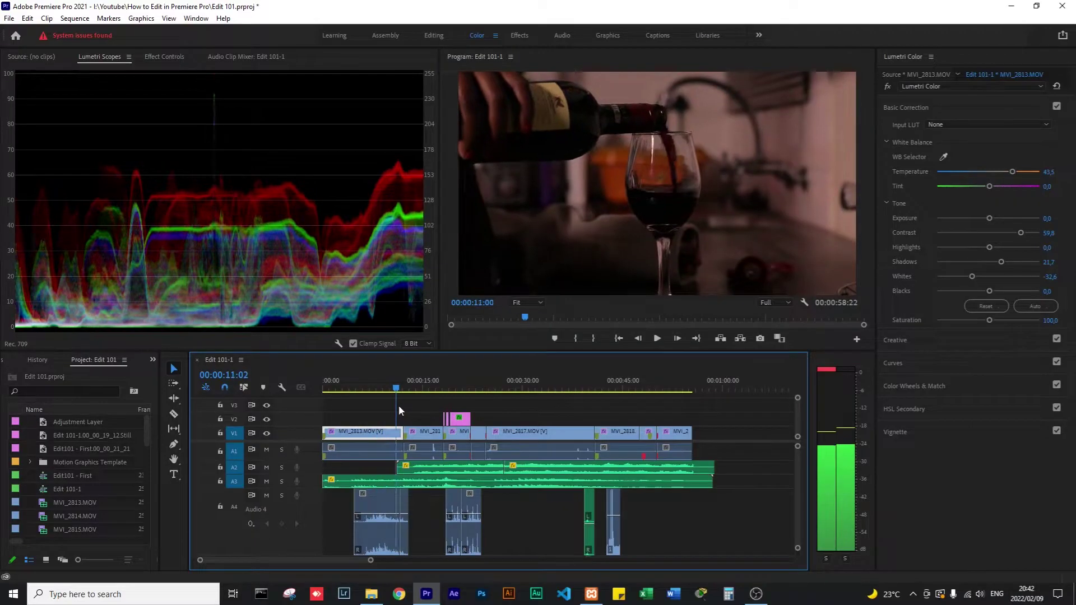
Scrub the playhead onto MVI_2817 at 00:00:27:04 to view its Basic Correction values.
left_click_drag(398, 405, 503, 395)
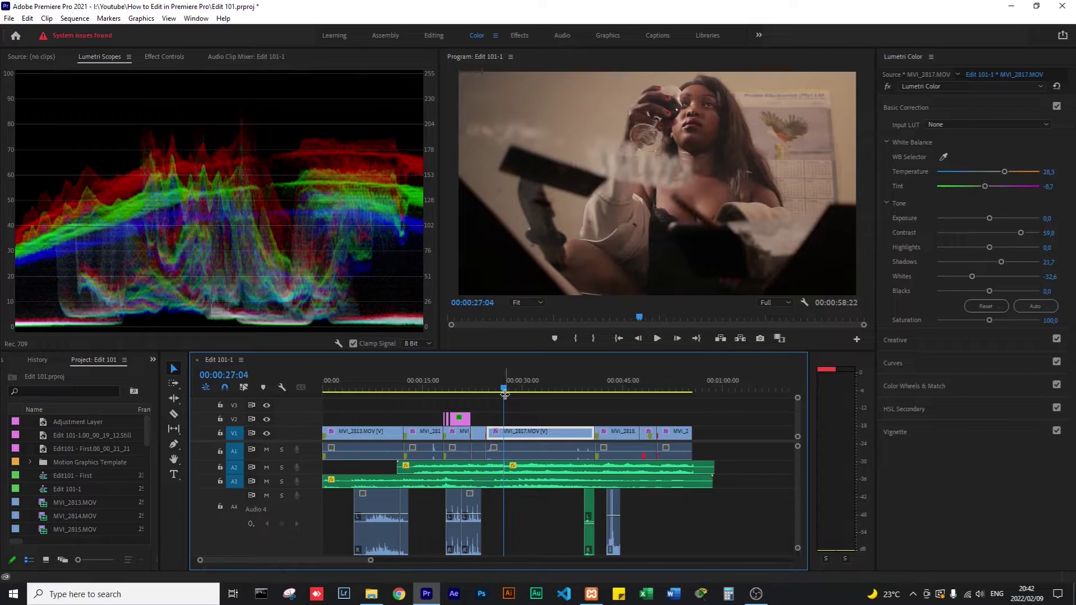
Return the playhead to MVI_2814 at 00:00:14:20 and switch to the Editing workspace.
left_click(423, 386)
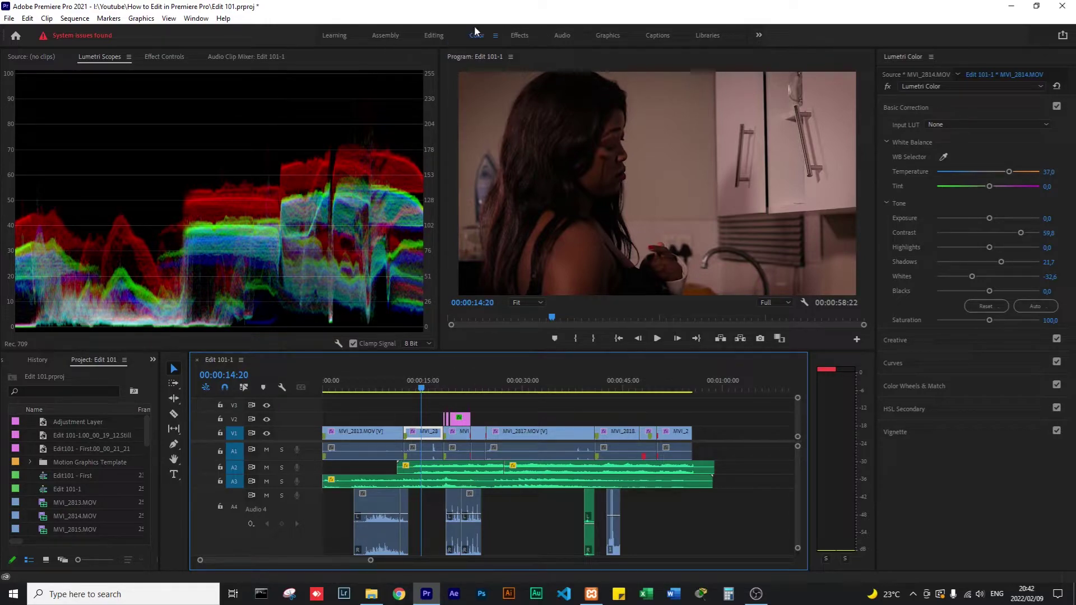
left_click(441, 35)
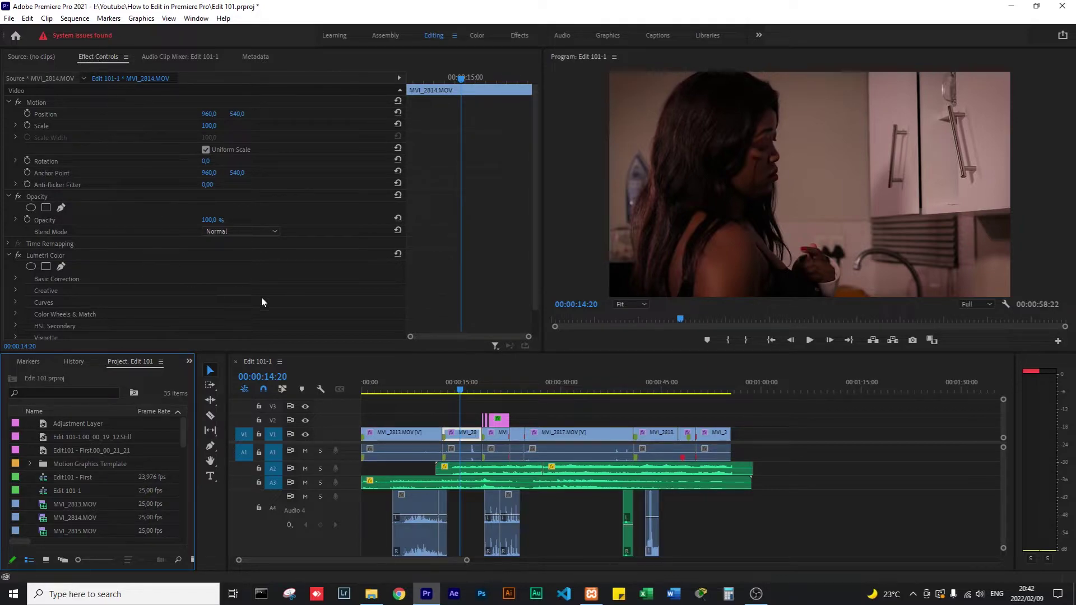
Scrub and zoom the timeline to preview the overlay section around 00:00:18–00:00:20.
left_click(281, 284)
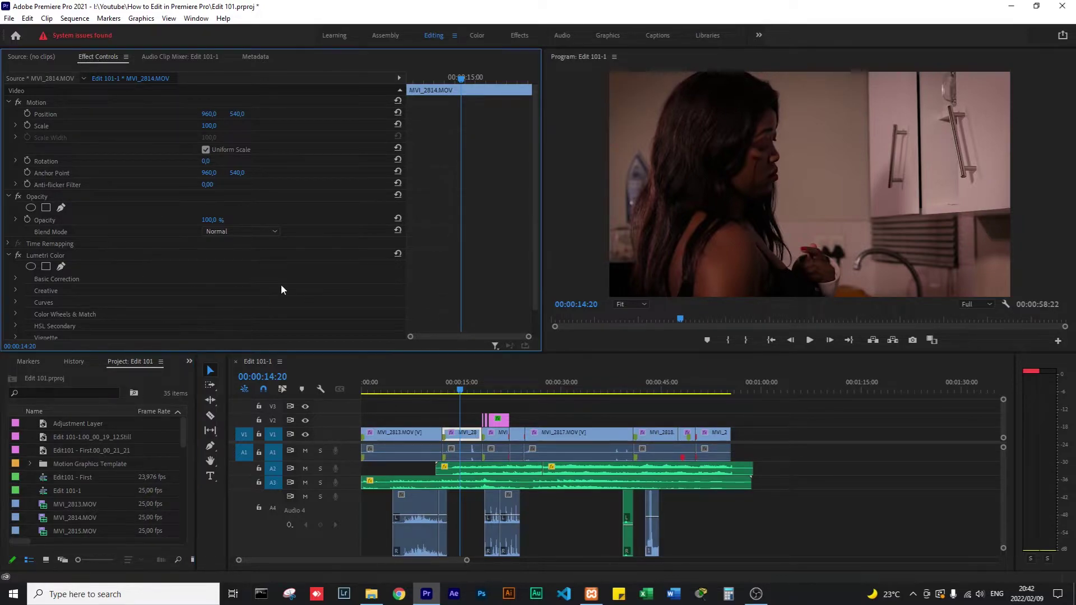
left_click(486, 388)
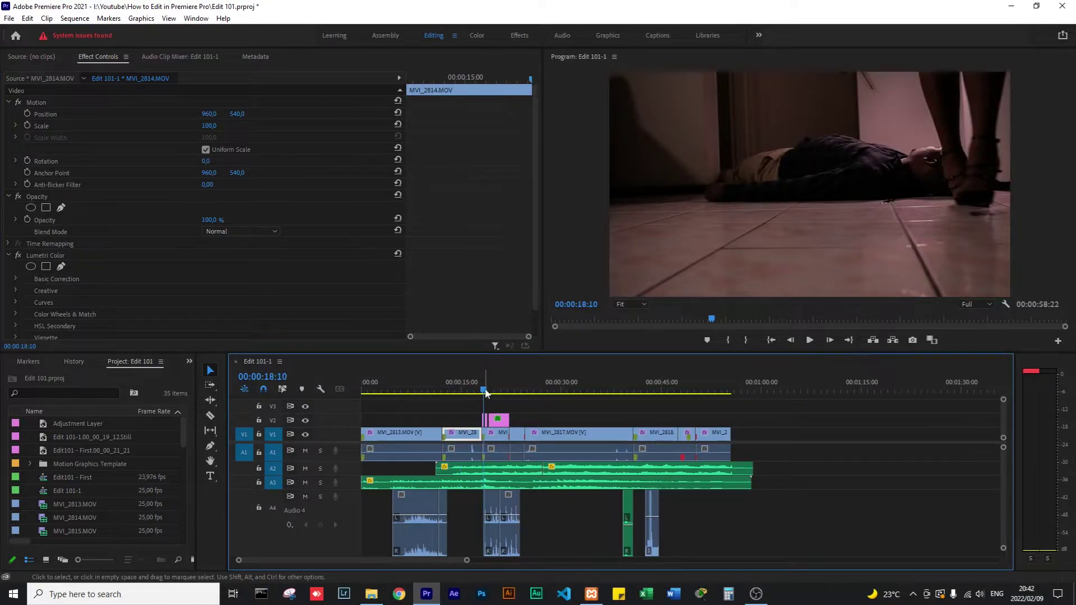
left_click_drag(486, 393, 489, 392)
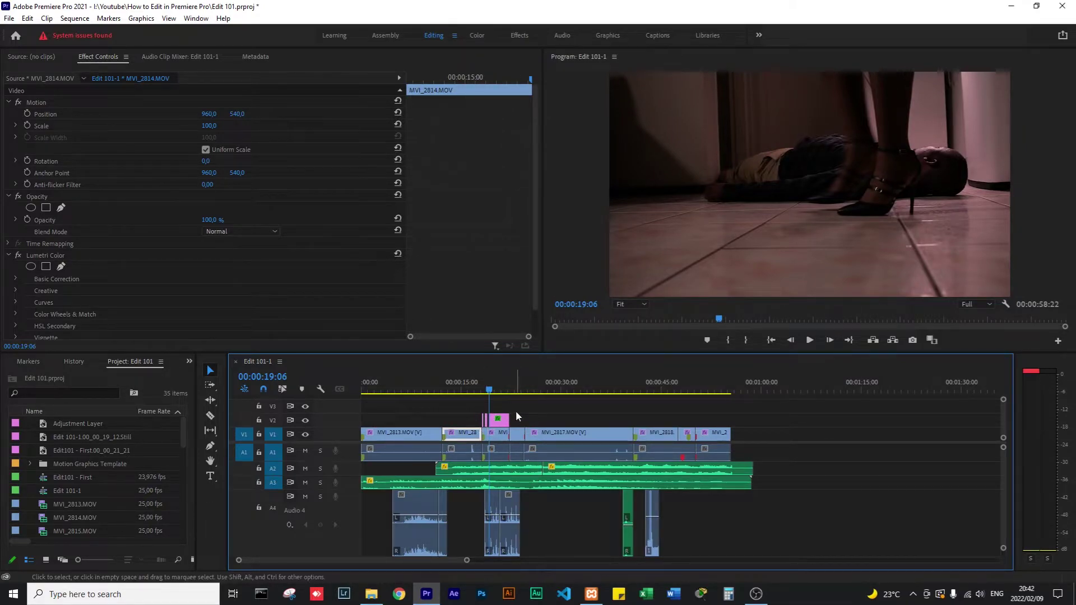
key("equal")
key("equal")
key("equal")
left_click(730, 387)
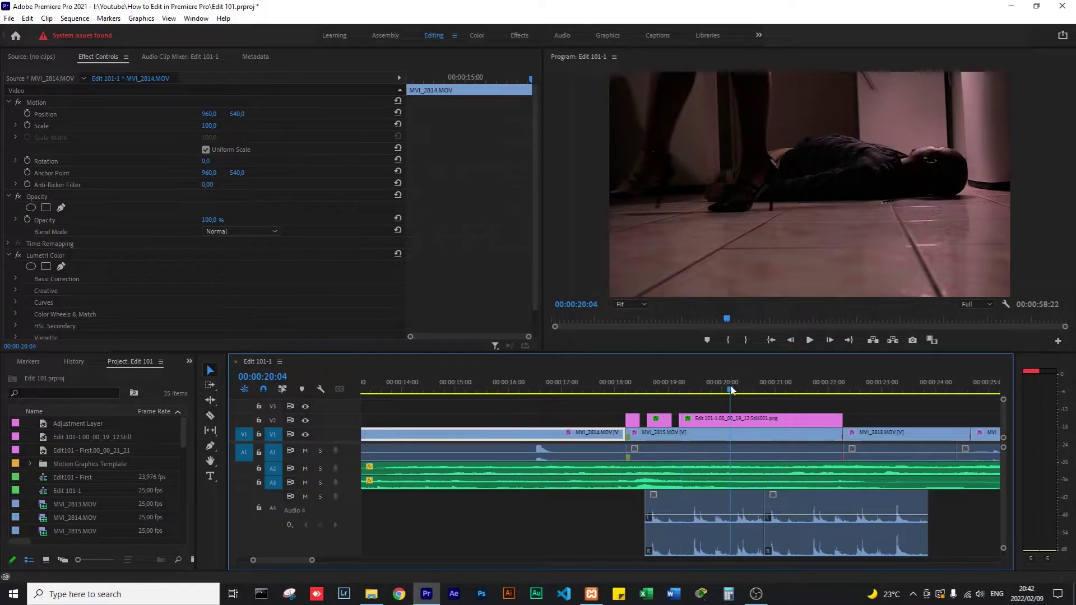
key("minus")
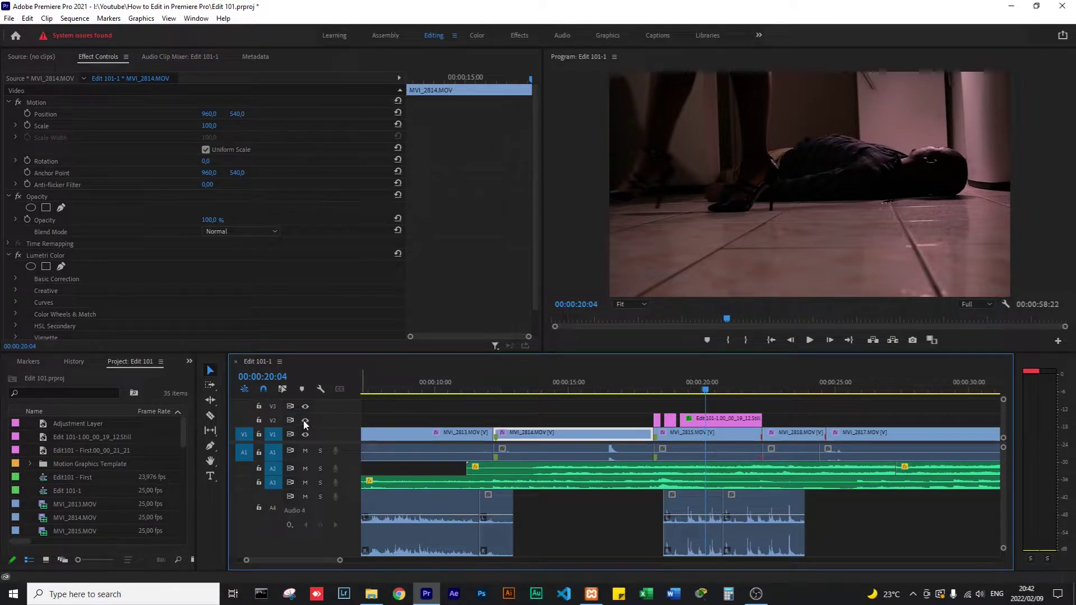
left_click(697, 385)
Select the V2 still clip, park at 00:00:18:08, and maximize the Program Monitor.
left_click(694, 432)
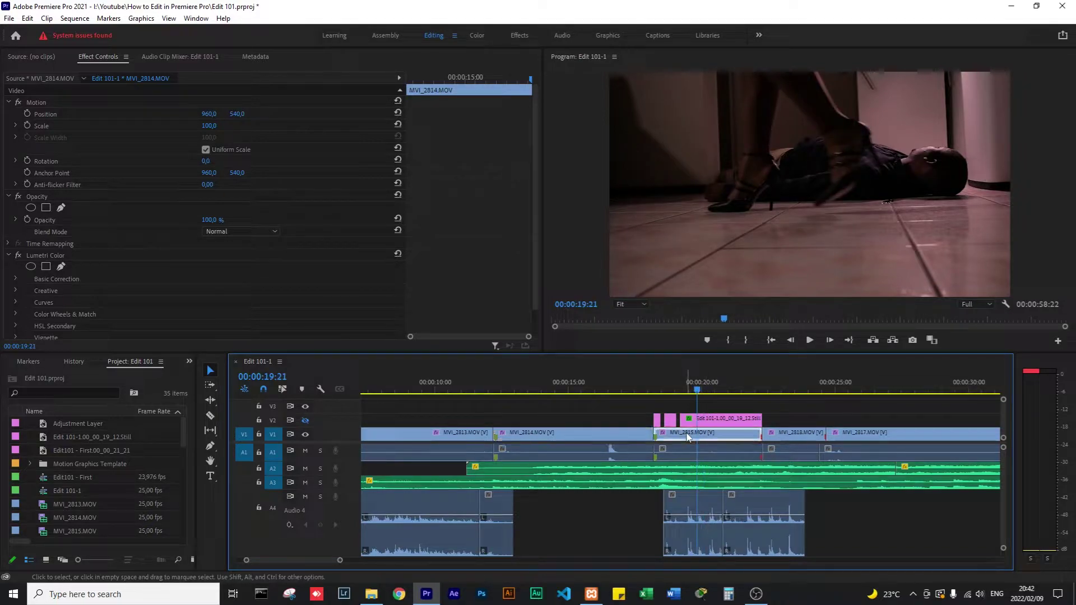
left_click(718, 422)
left_click(694, 388)
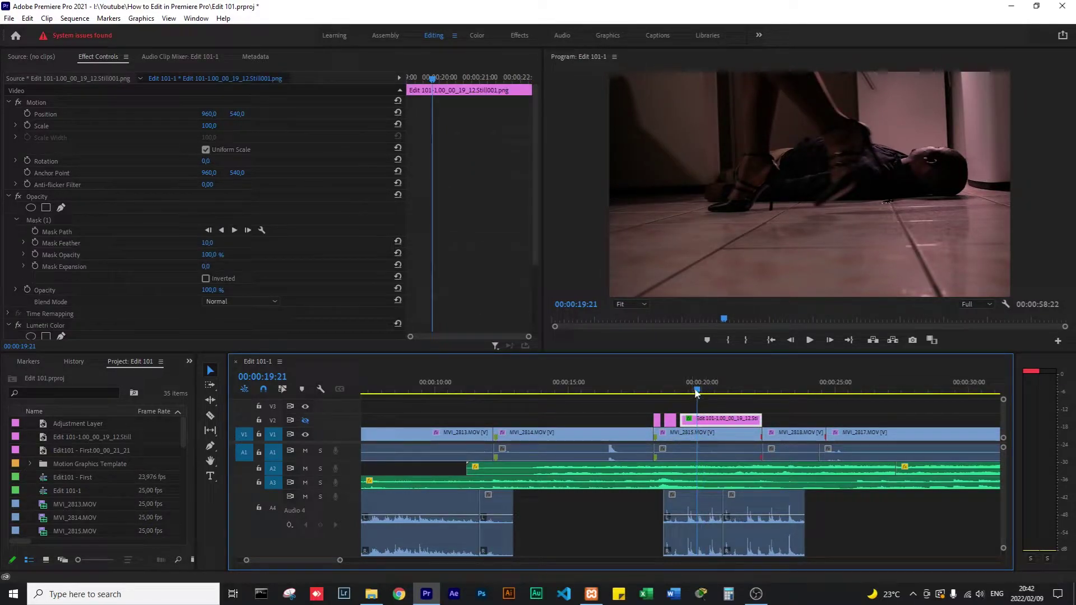
left_click_drag(694, 390, 657, 390)
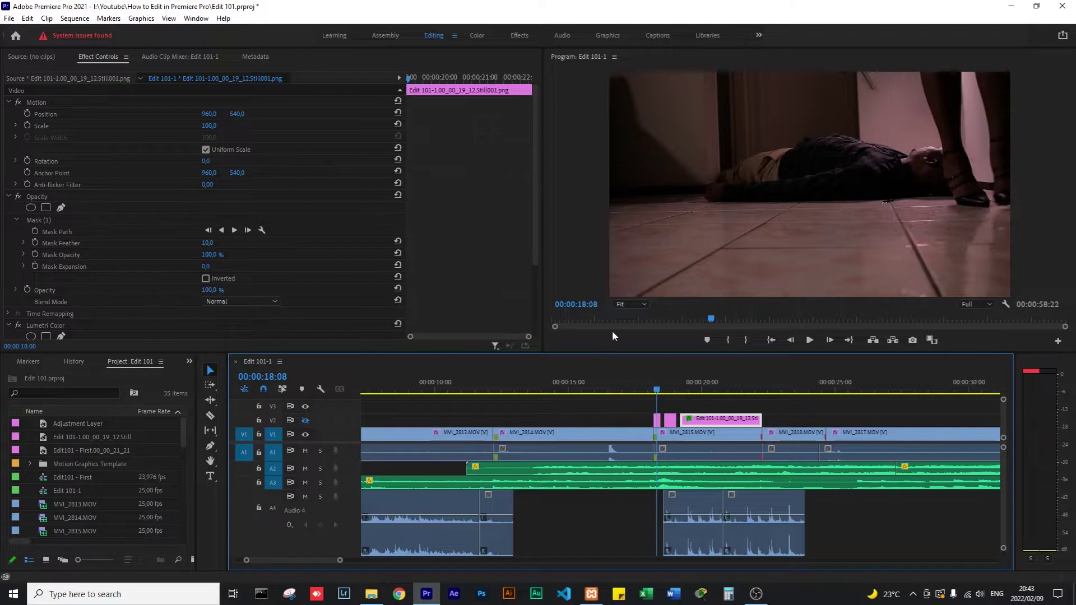
left_click(571, 264)
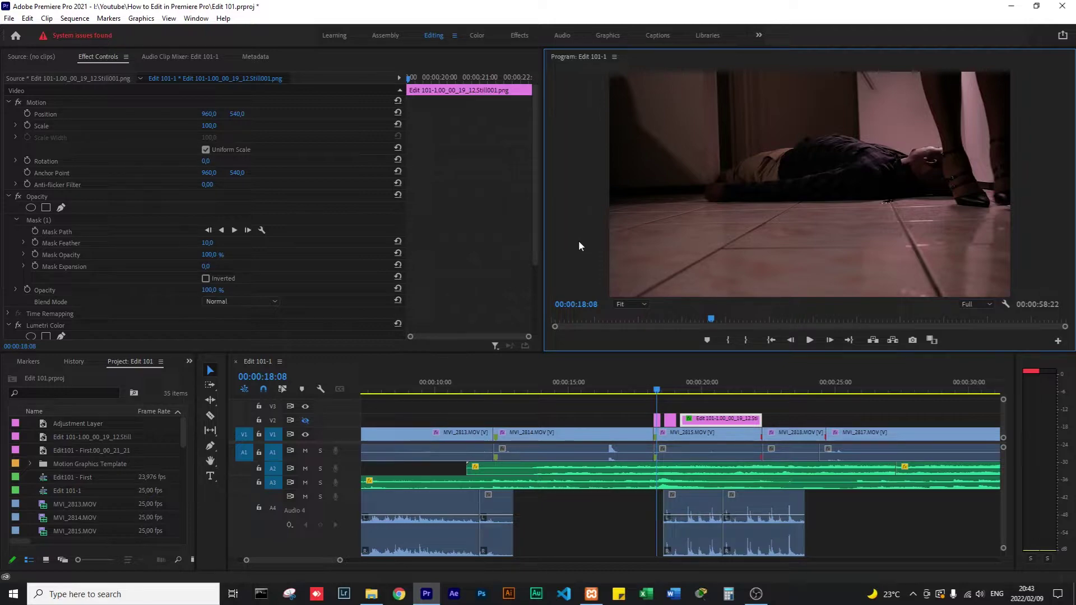
key("grave")
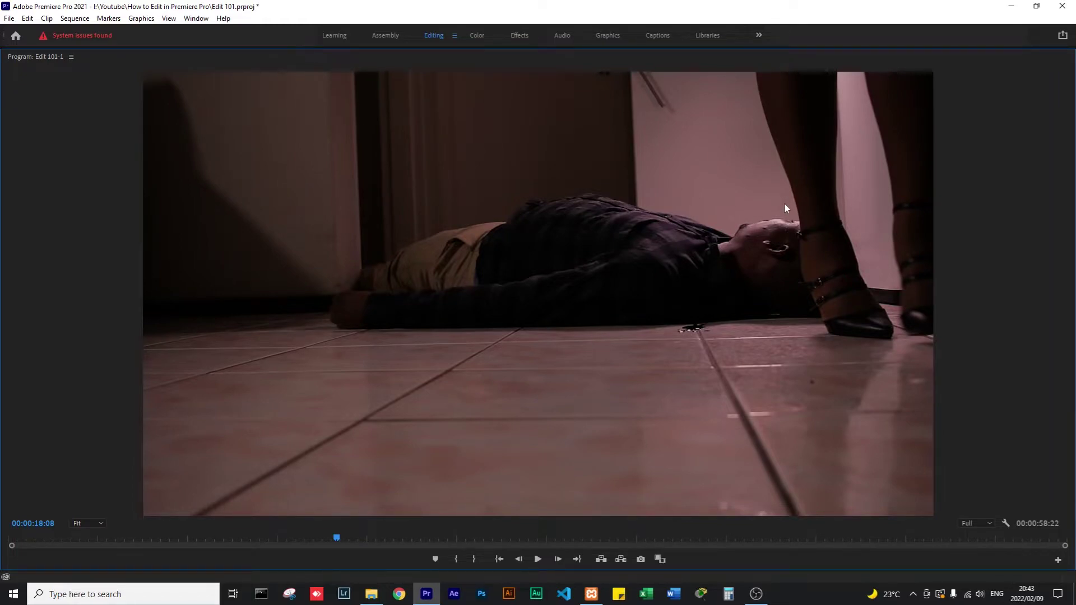
Play the sequence from 00:00:18:08, replaying from 00:00:21:17 and the earlier shot.
key("space")
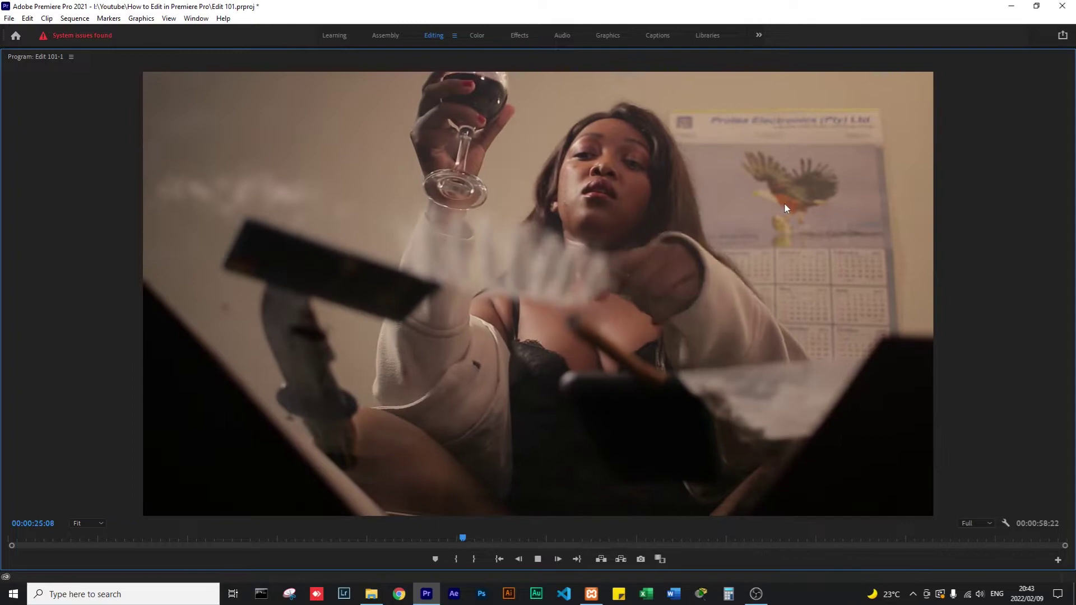
left_click(398, 540)
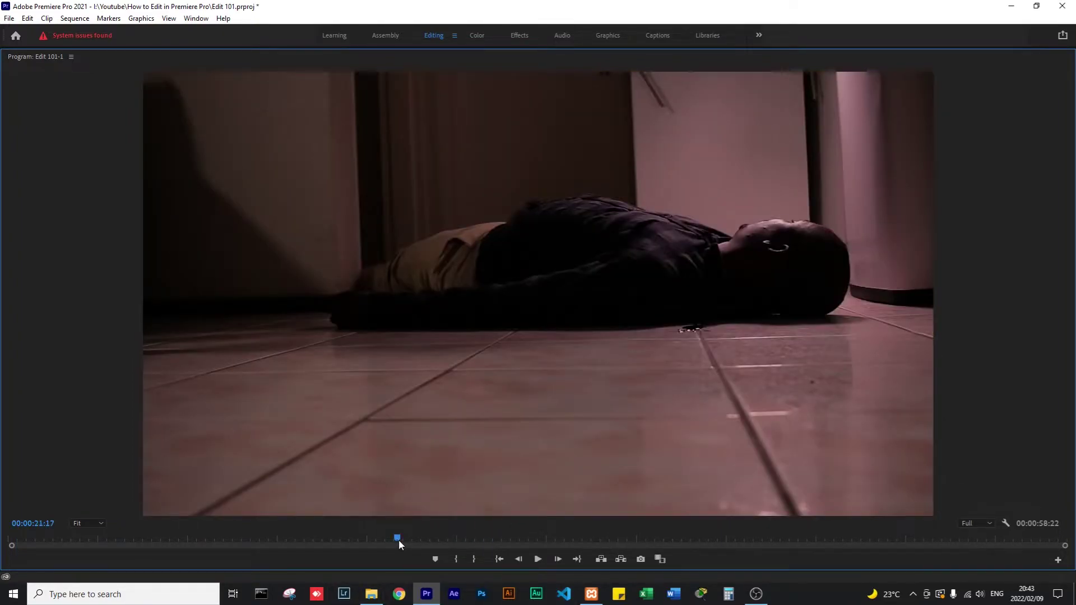
key("space")
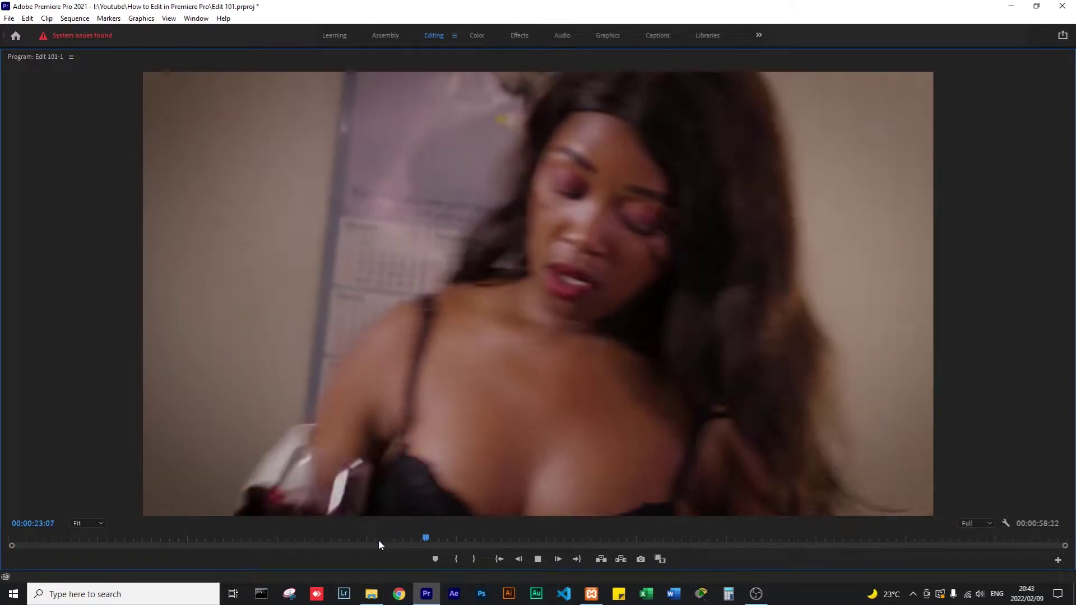
left_click(379, 540)
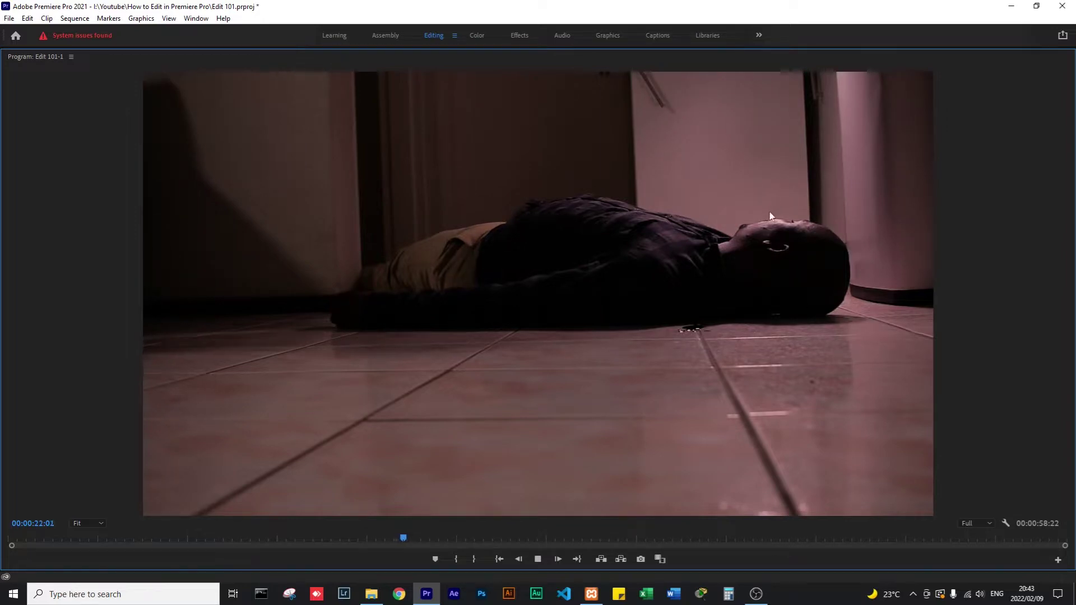
key("space")
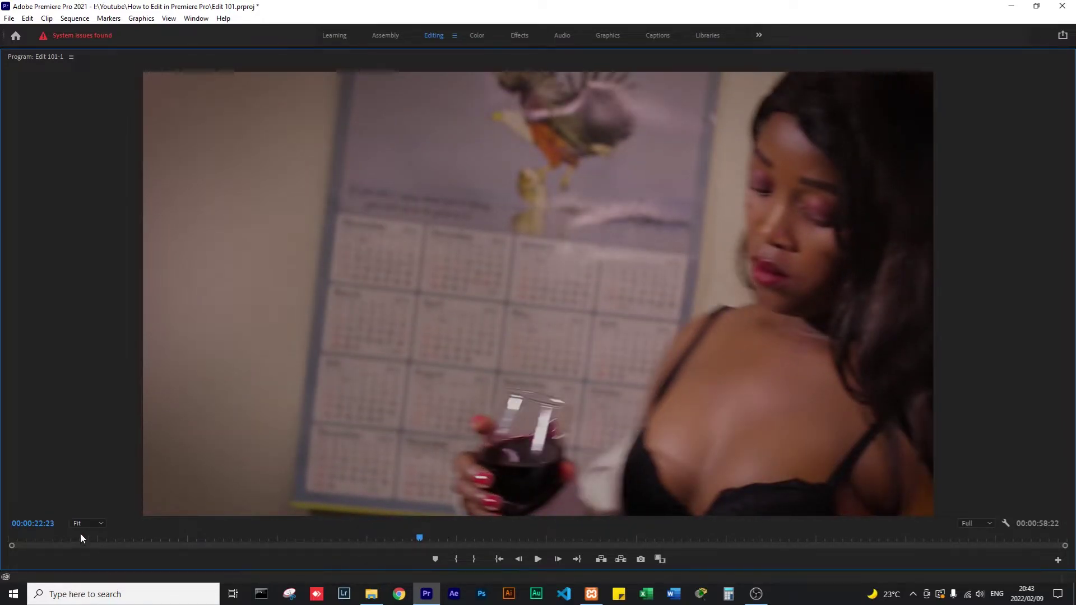
Set the Program preview magnification to 100%, then to 150%.
left_click(84, 523)
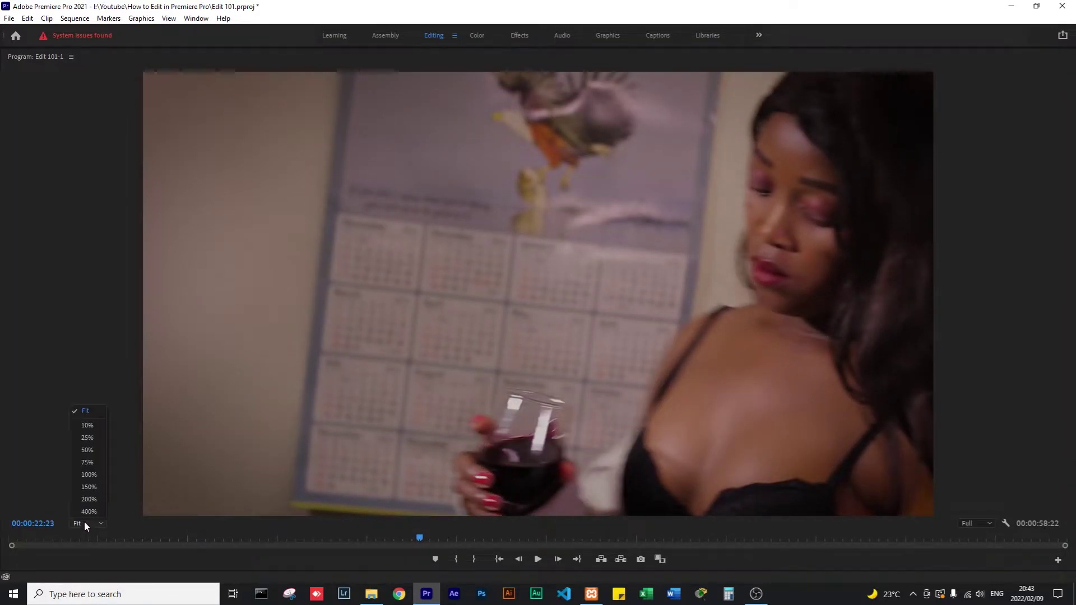
left_click(87, 475)
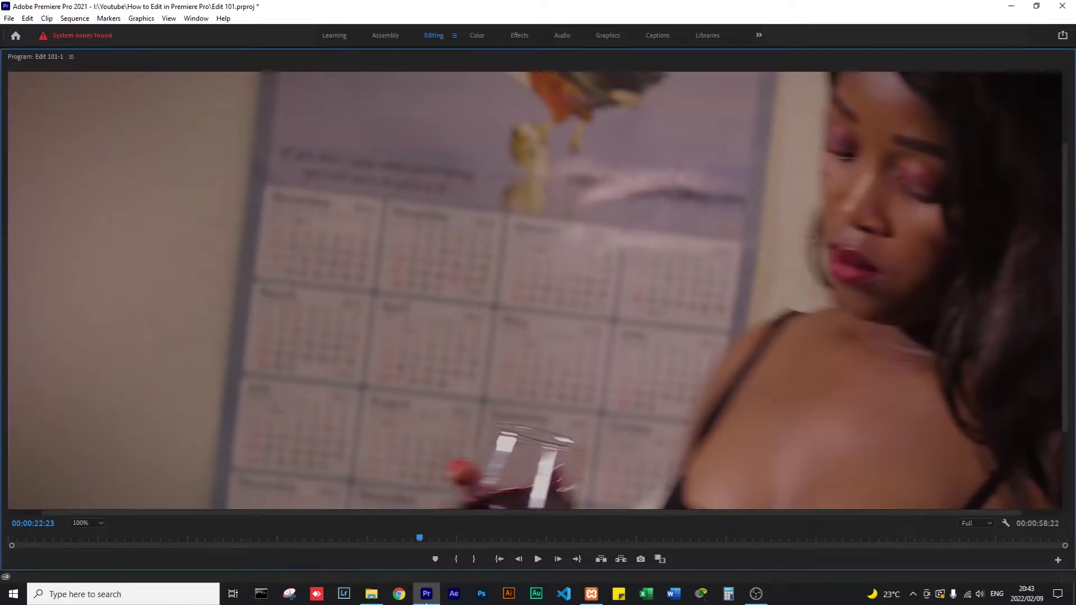
left_click(380, 540)
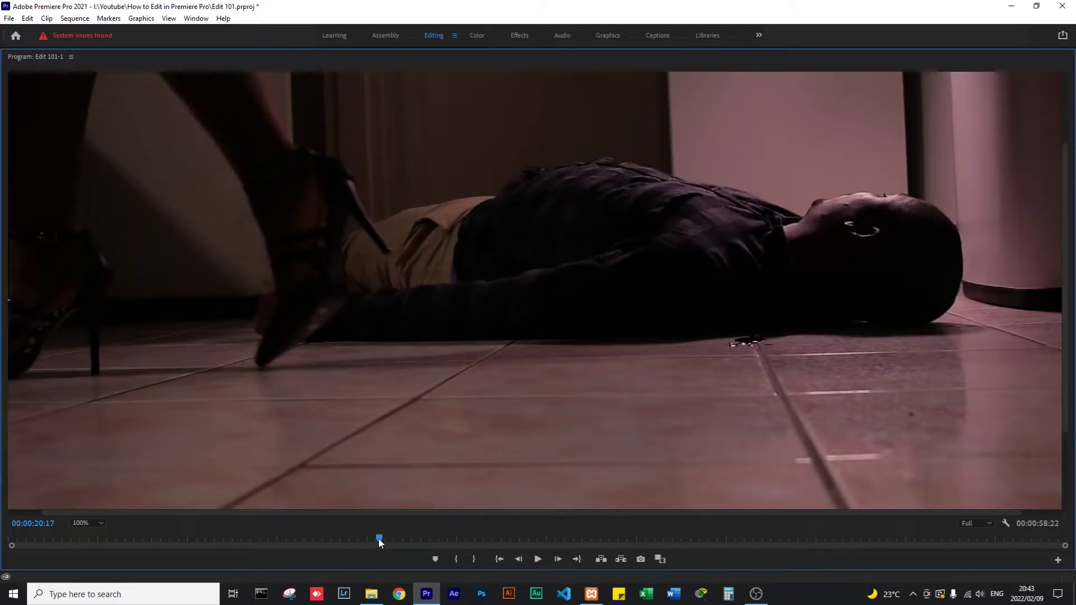
left_click(78, 523)
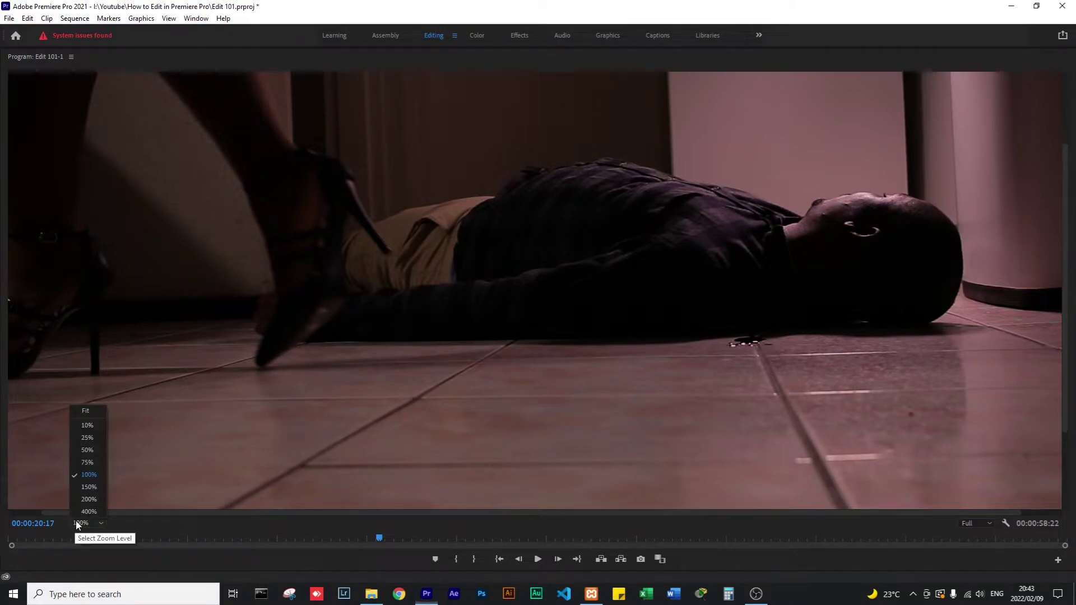
left_click(89, 487)
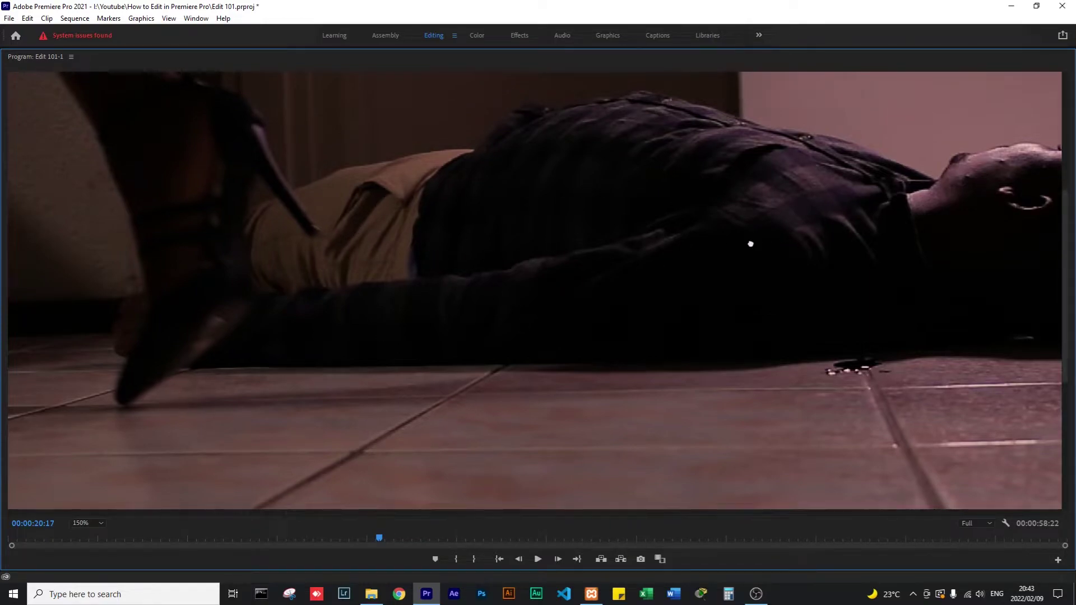
left_click_drag(752, 243, 453, 308)
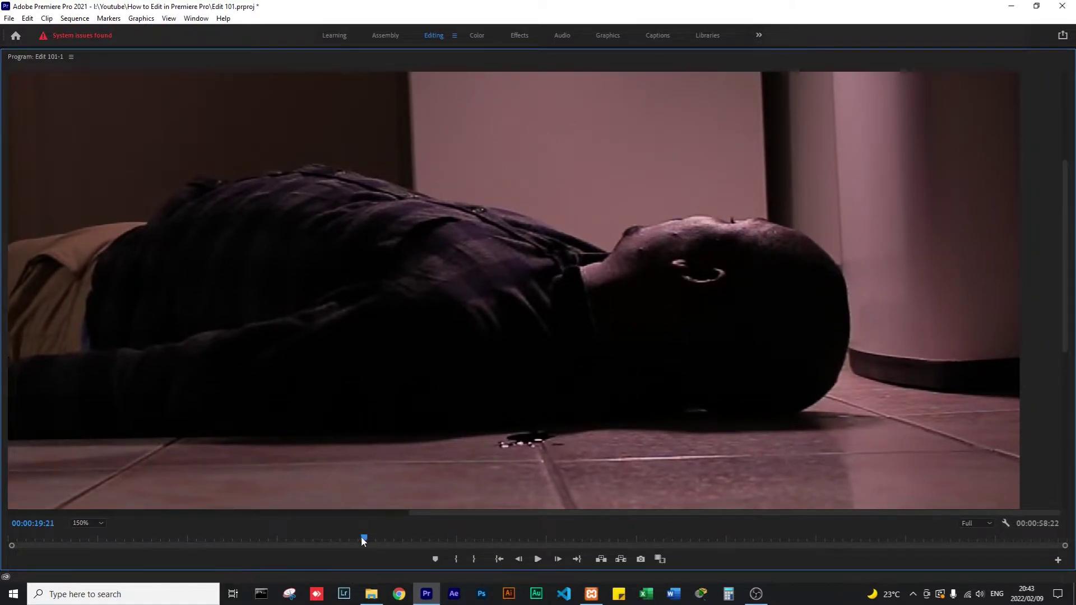
Replay from 00:00:19:12, restore the editing layout, and park at 00:00:20:06.
left_click(361, 538)
left_click(345, 538)
key("space")
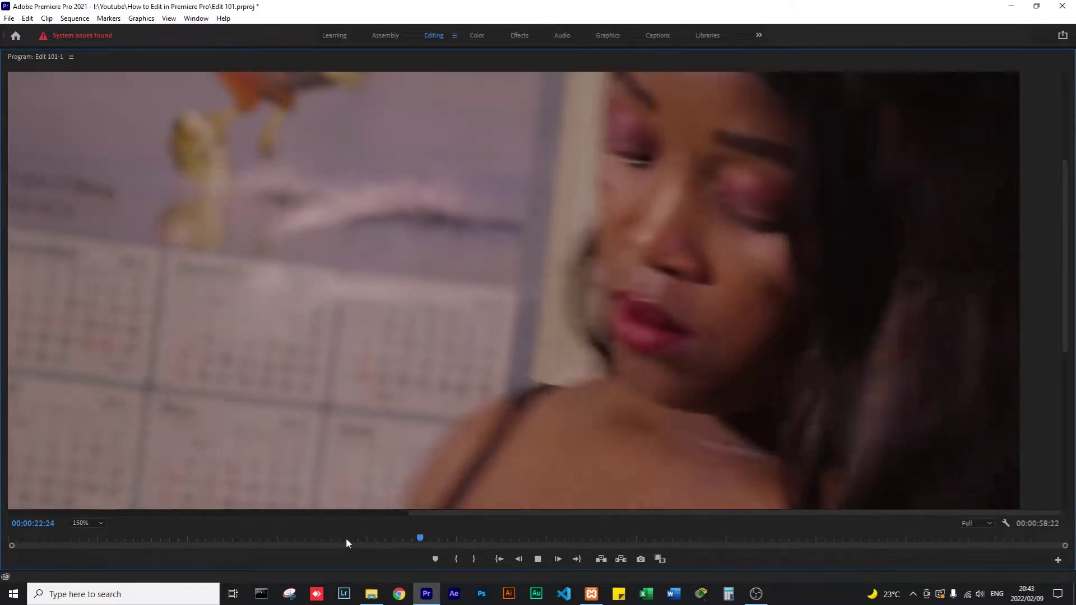
key("space")
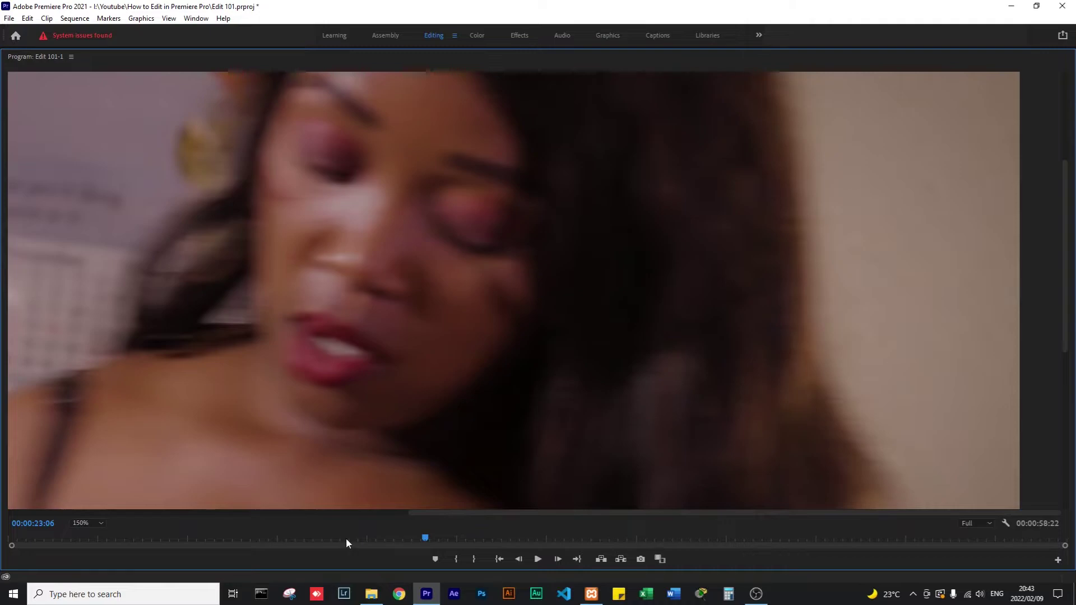
key("grave")
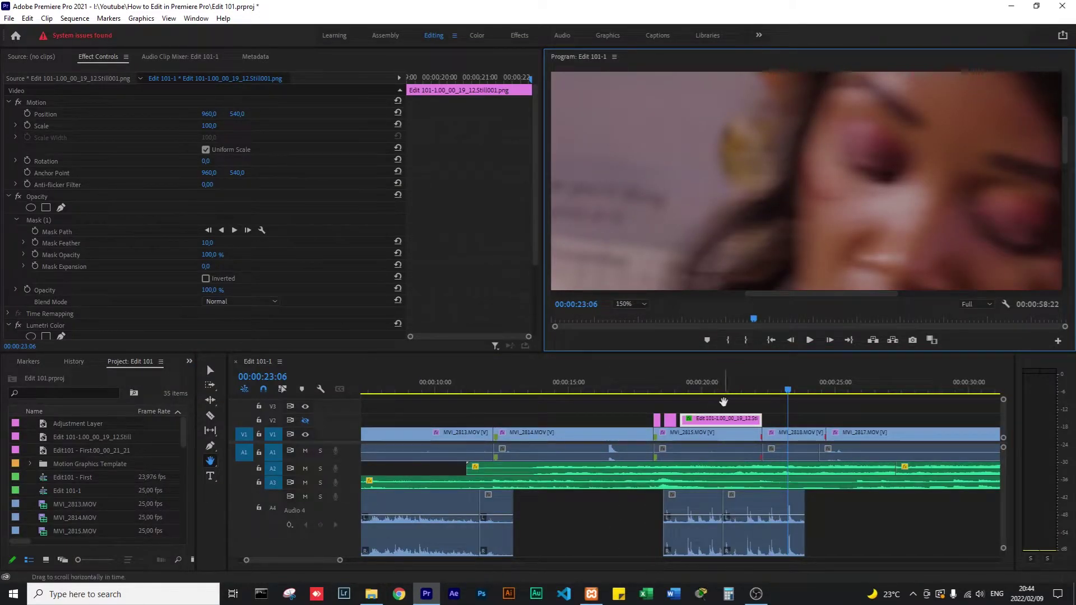
left_click(708, 391)
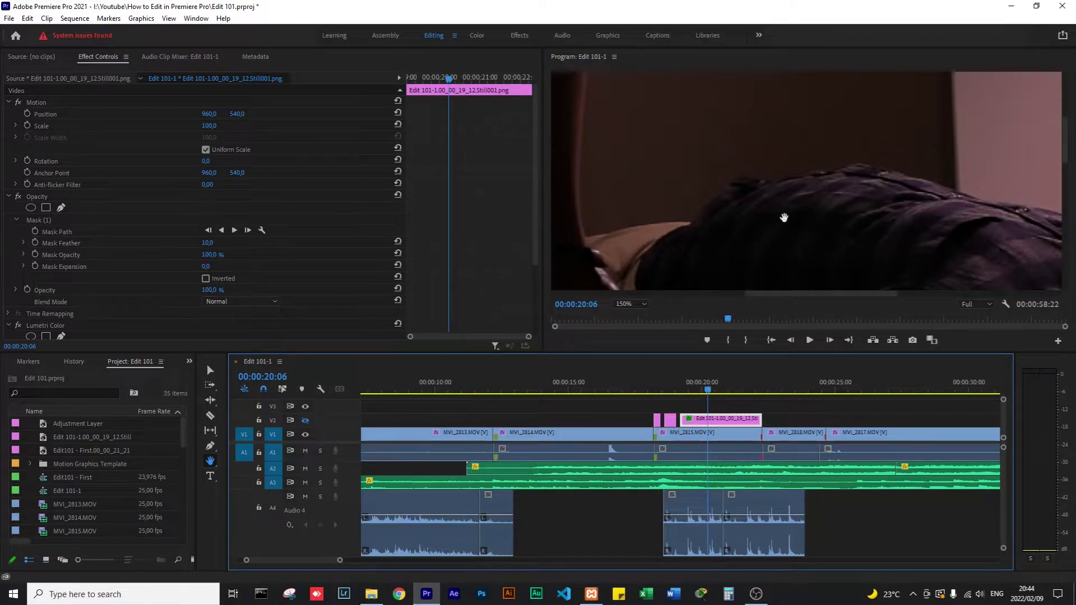
Pan the preview to the man's head, show the Mask (1) outline, and re-enable V2.
left_click_drag(953, 160, 673, 179)
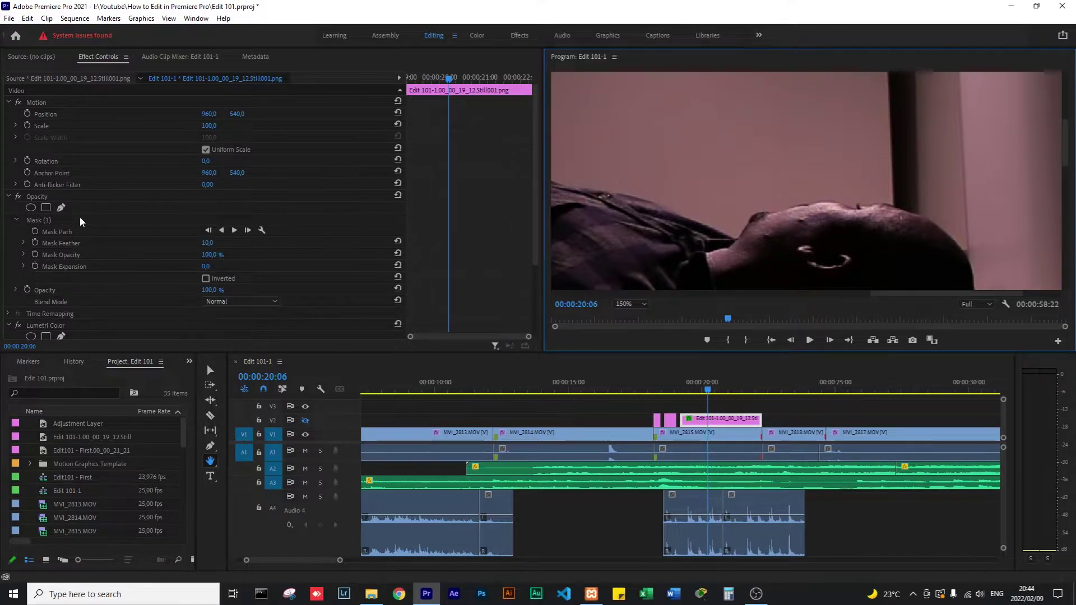
left_click(42, 220)
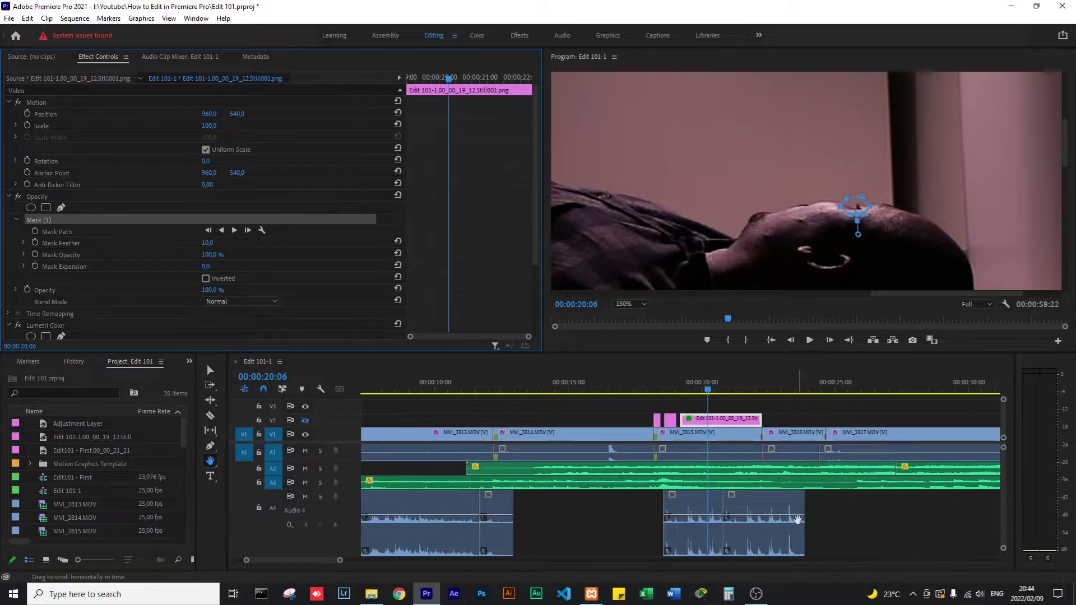
left_click(305, 423)
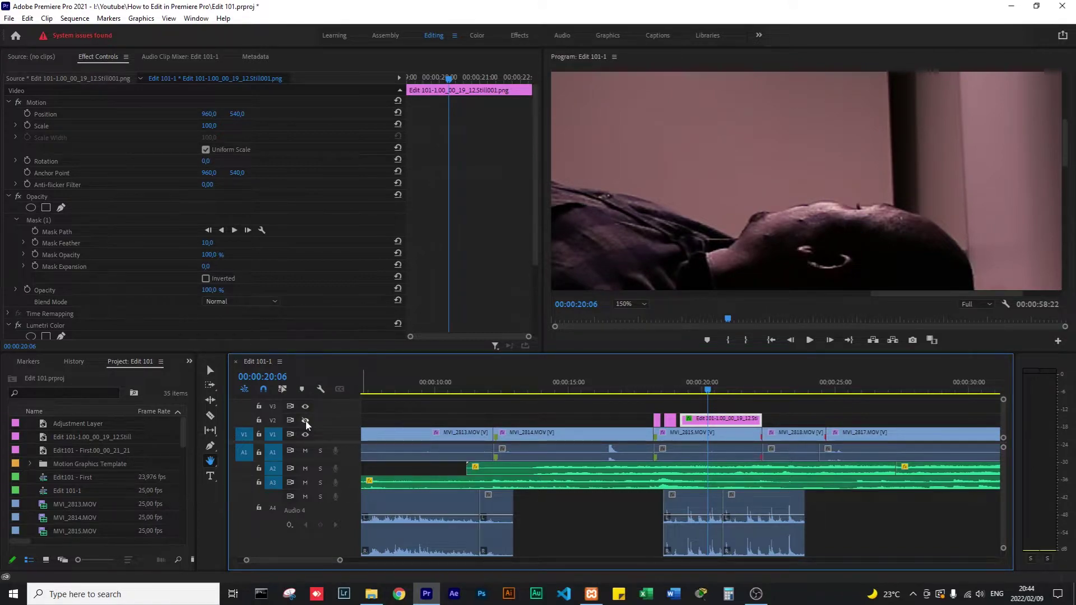
left_click(305, 421)
left_click(58, 220)
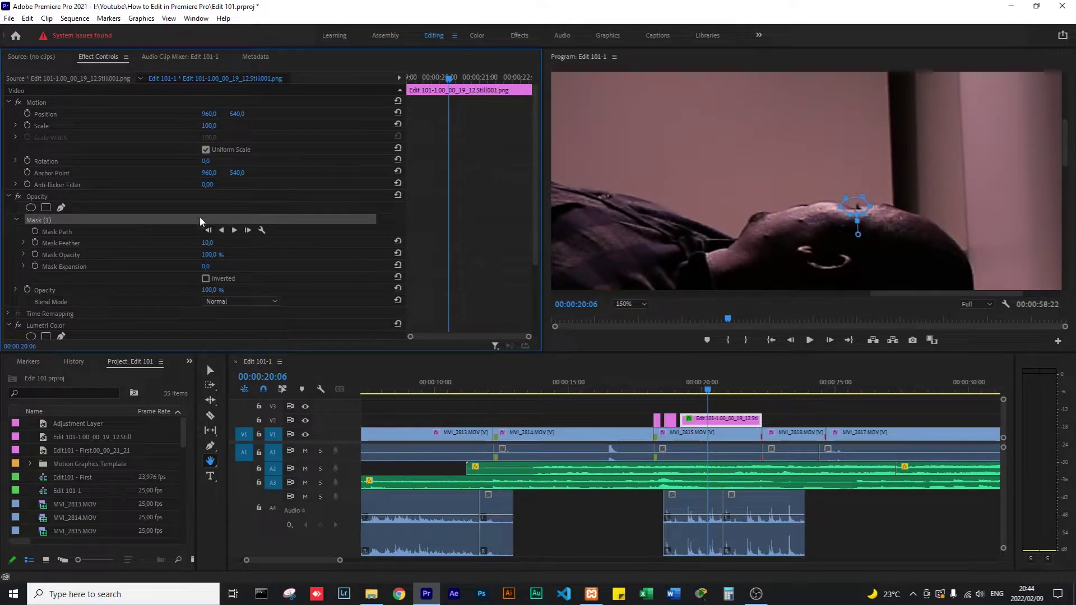
Toggle the Opacity effect off and on to compare, then scrub and play the masked section.
left_click(18, 196)
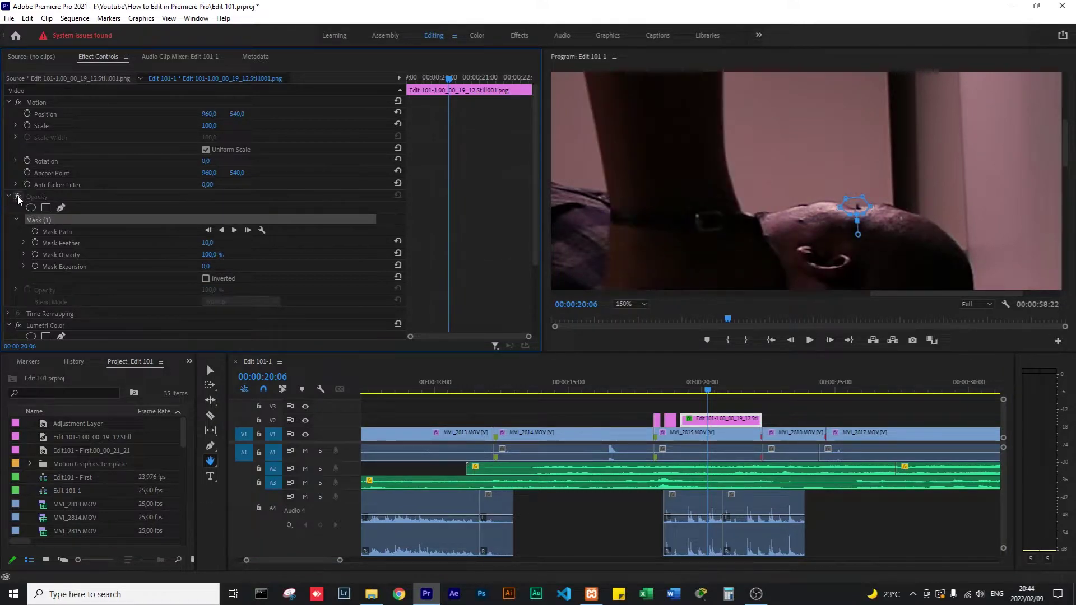
left_click(18, 197)
left_click(18, 197)
left_click(18, 197)
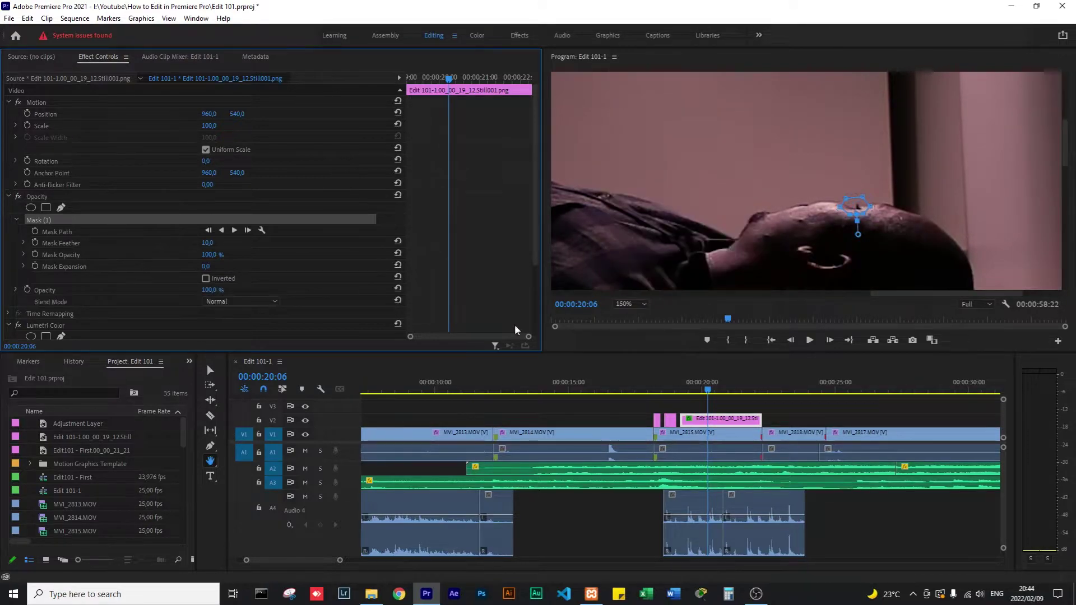
left_click(691, 391)
mouse_move(691, 391)
left_mouse_down()
mouse_move(728, 390)
mouse_move(653, 387)
mouse_move(684, 386)
left_mouse_up()
key("space")
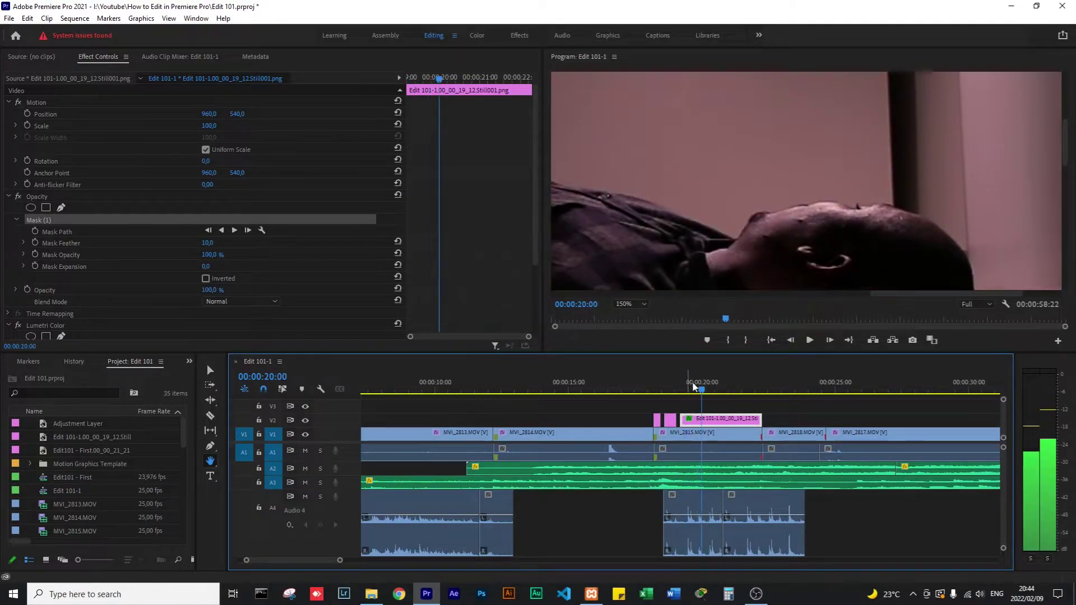
Compare the shots by hiding V1, then hiding V2, with brief playback.
key("space")
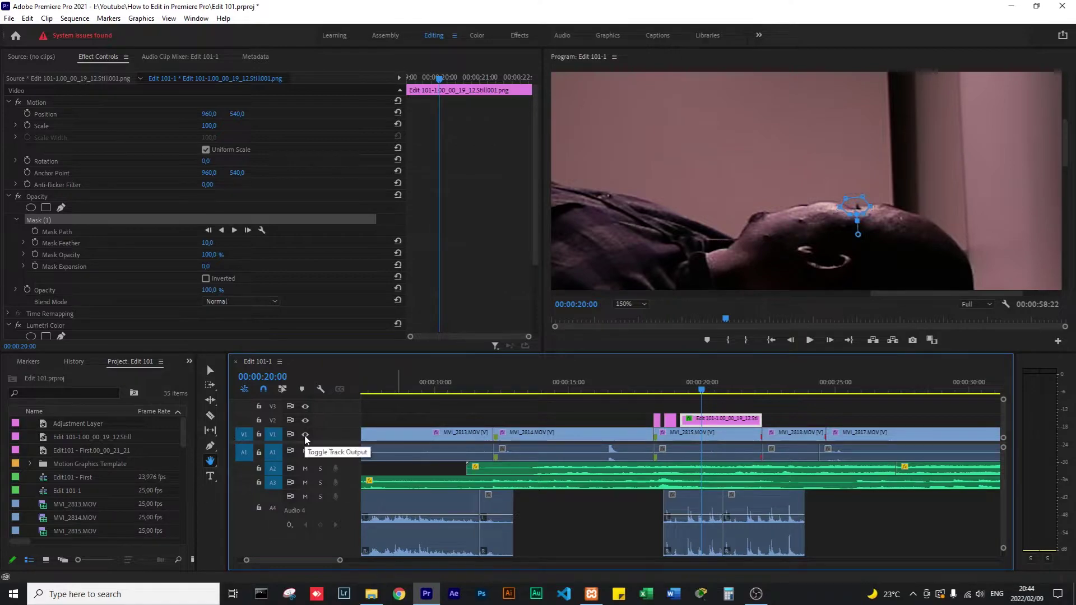
left_click(305, 435)
left_click(305, 435)
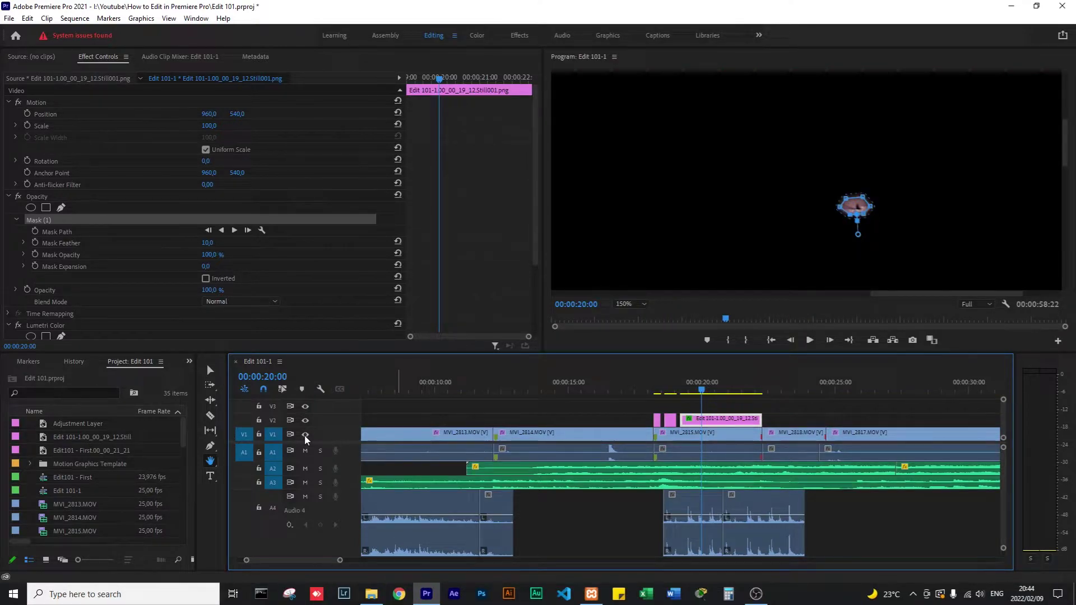
left_click(306, 421)
key("space")
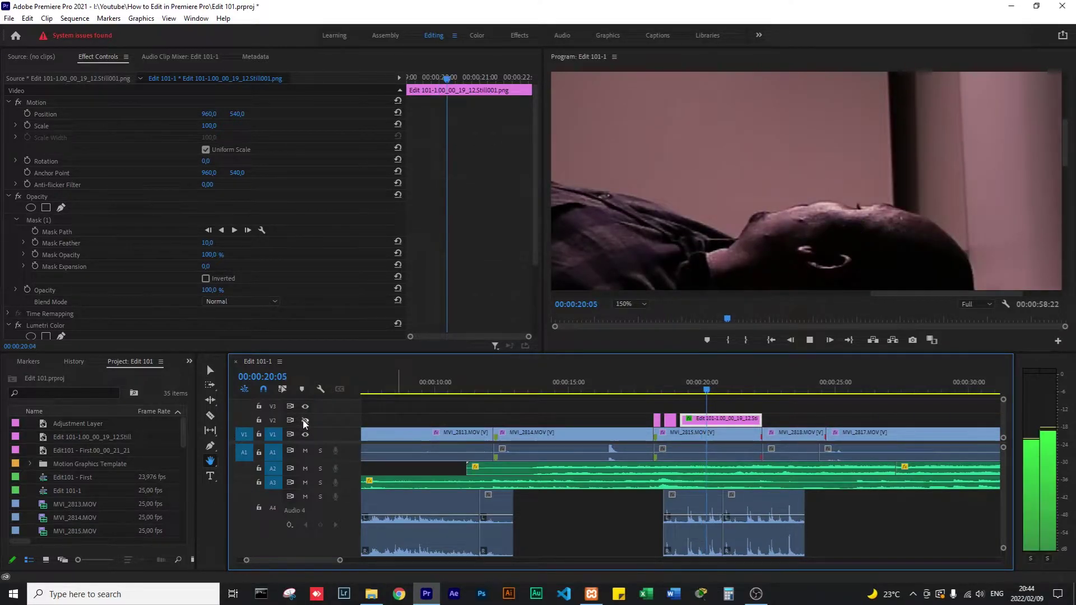
key("space")
Show V2 again, play back, and set the Program preview zoom to Fit.
left_click(305, 421)
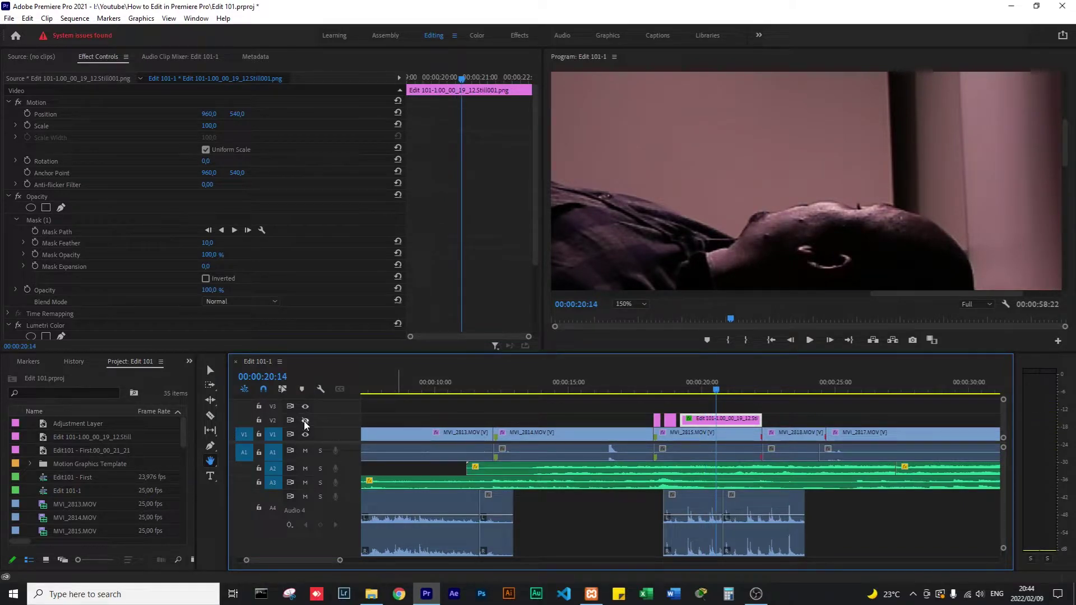
key("space")
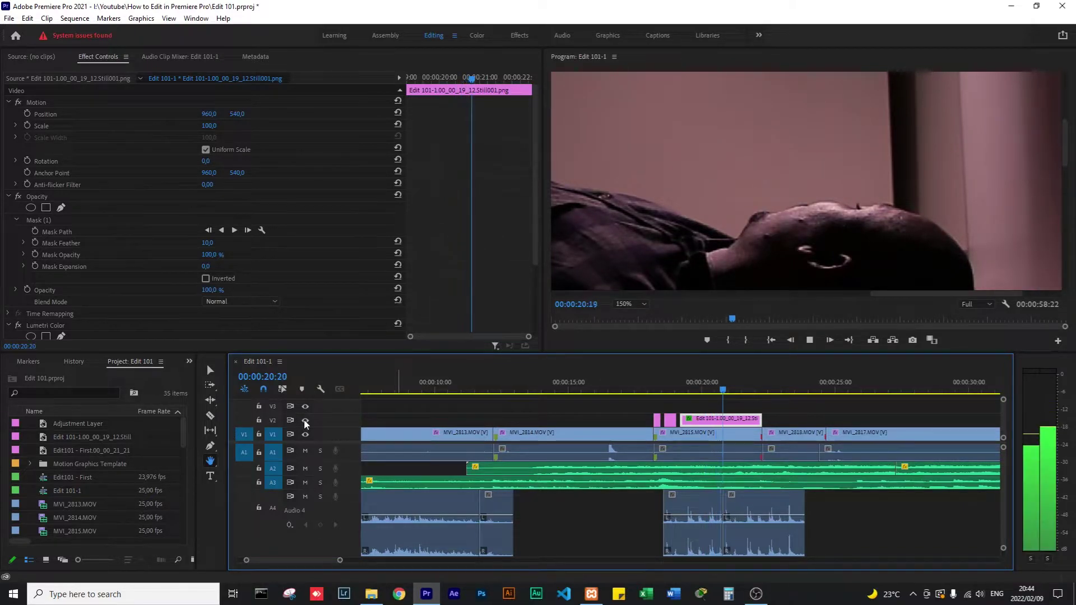
key("space")
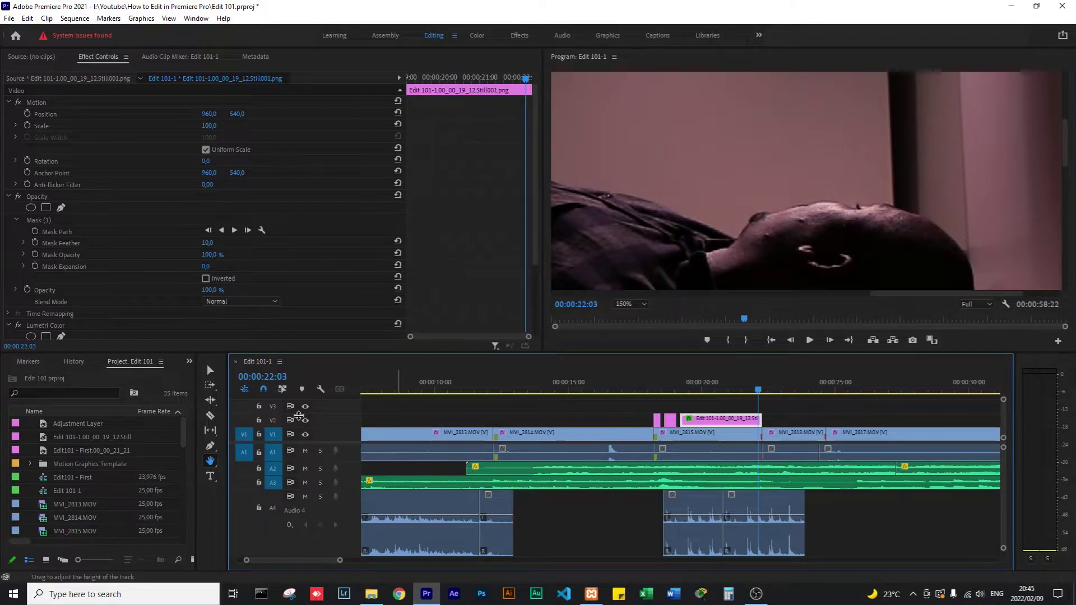
left_click(638, 305)
left_click(629, 315)
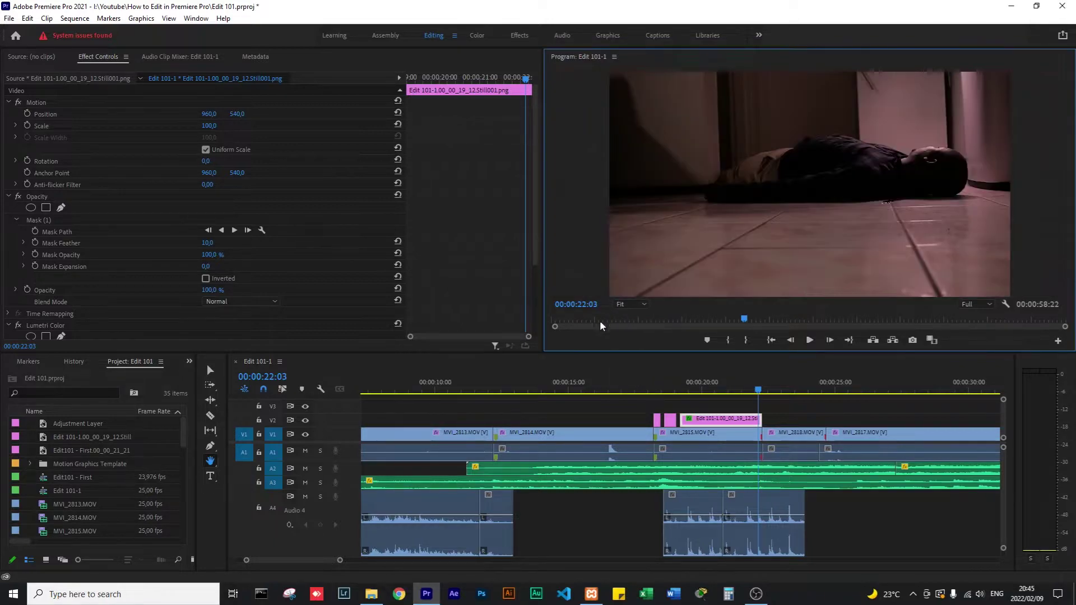
key("grave")
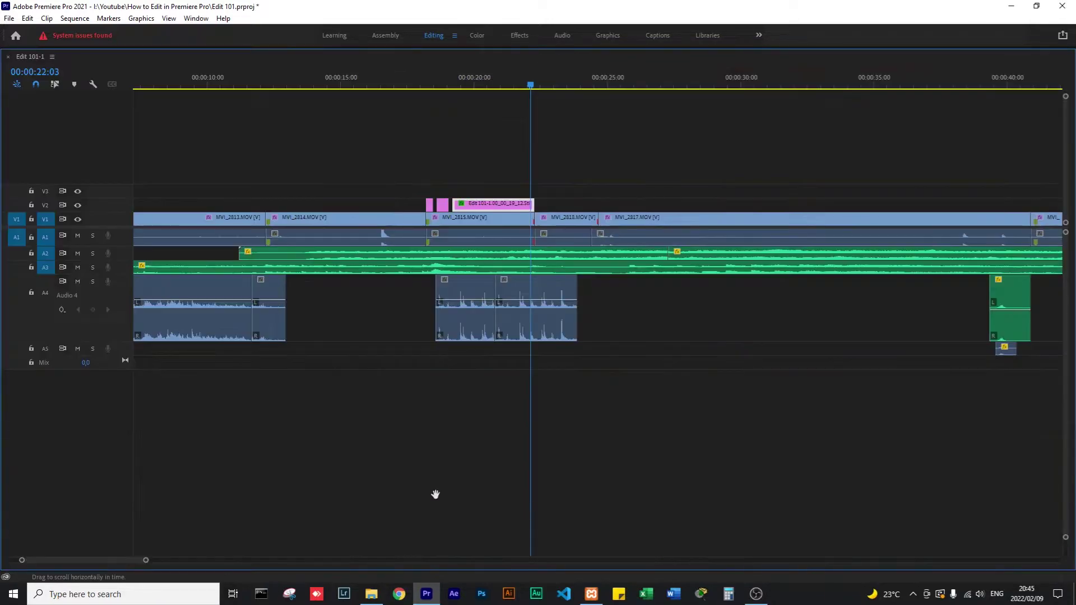
key("grave")
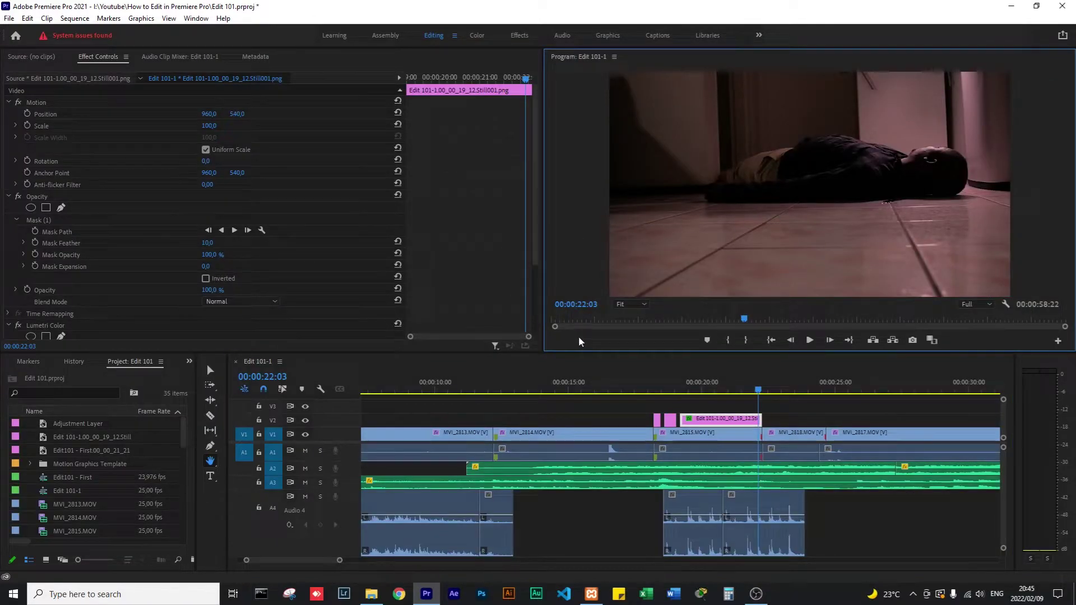
key("grave")
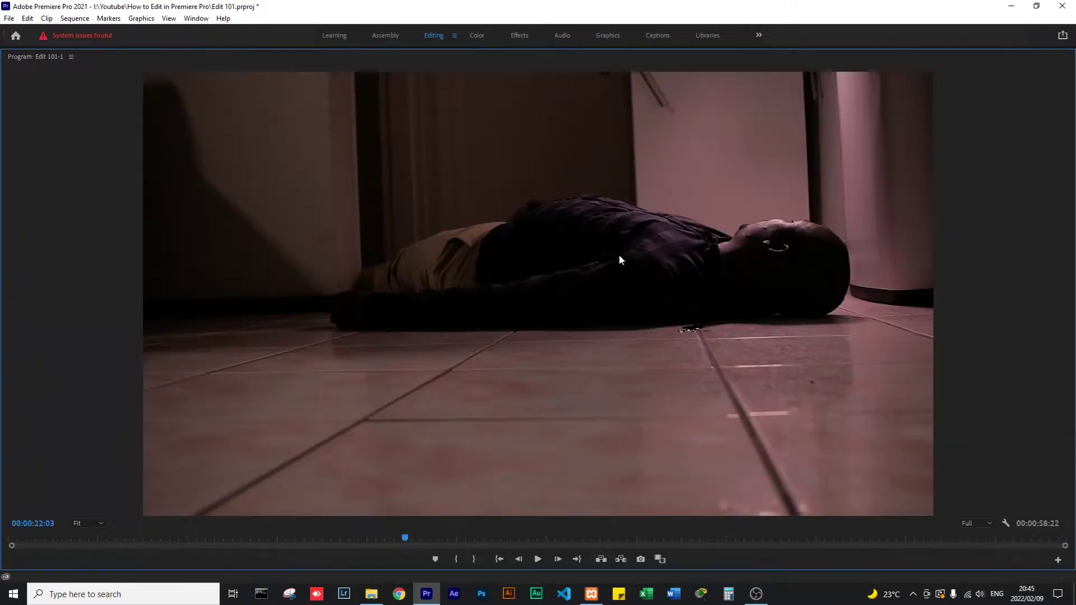
left_click_drag(365, 542, 303, 548)
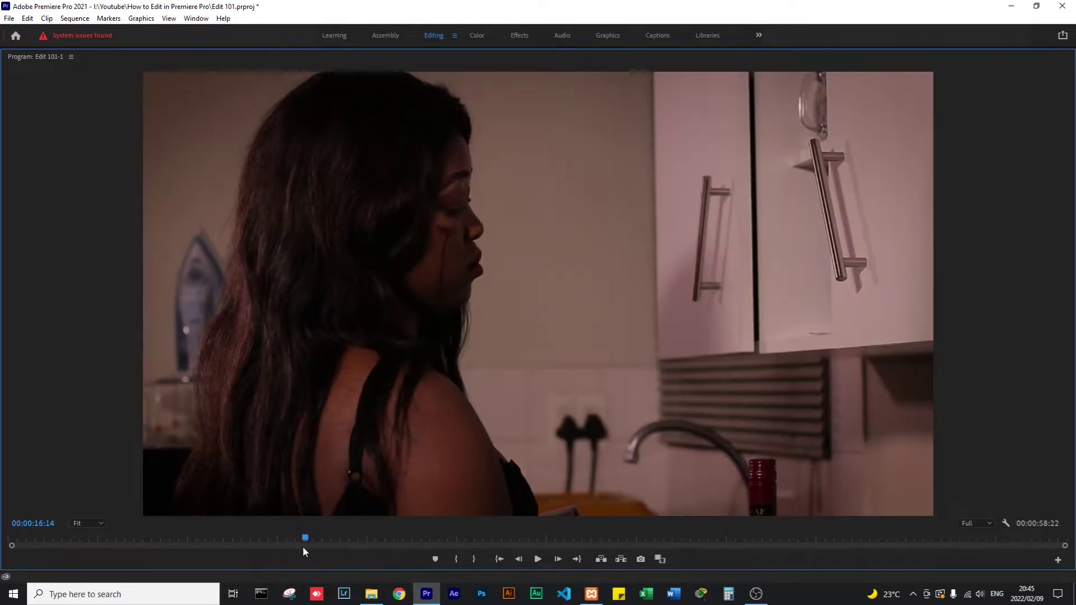
key("space")
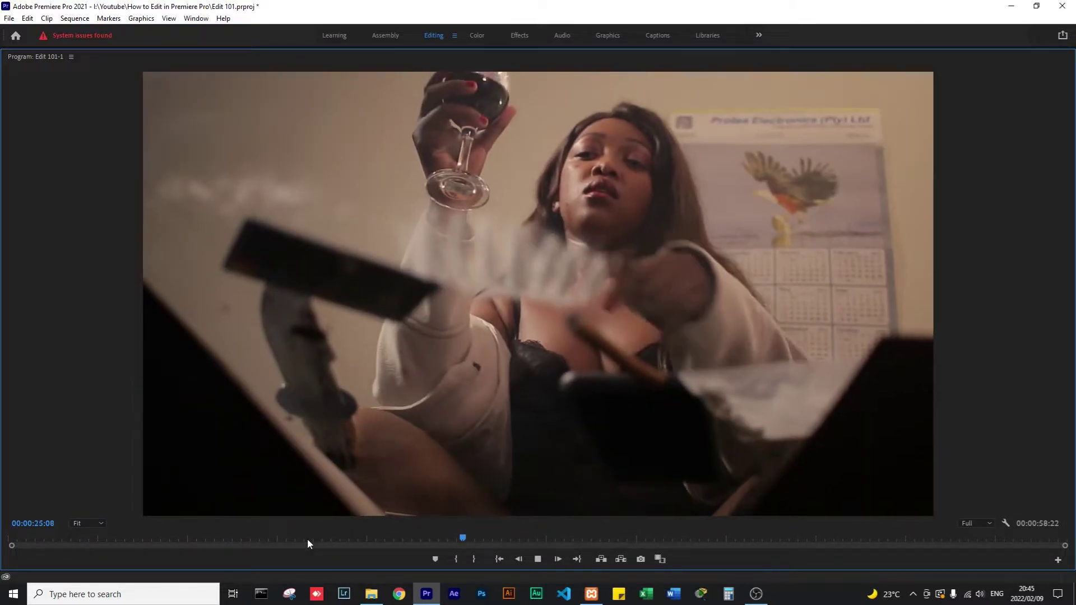
key("space")
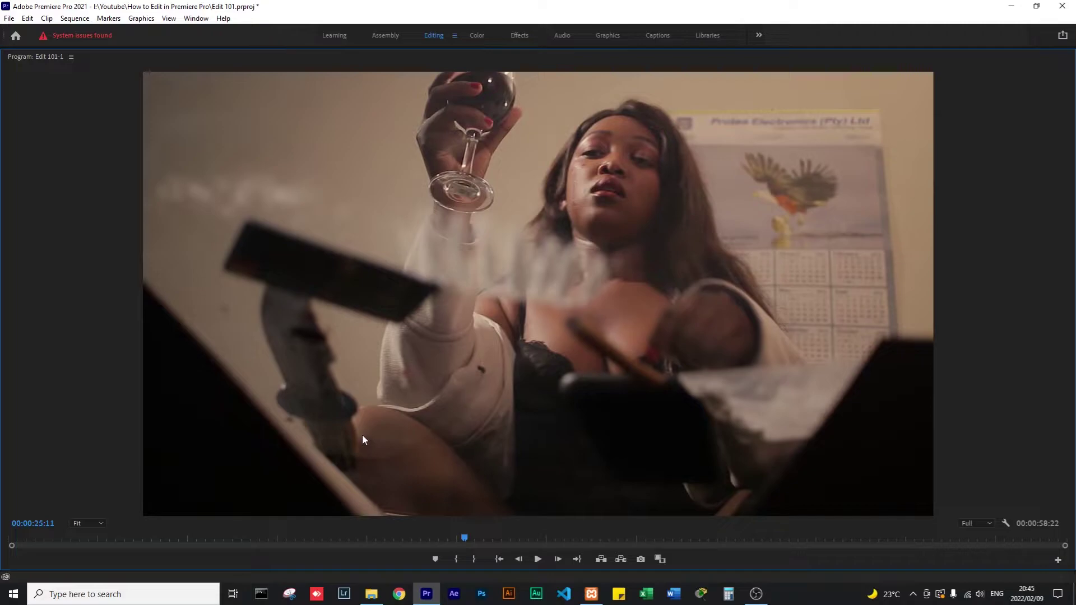
key("grave")
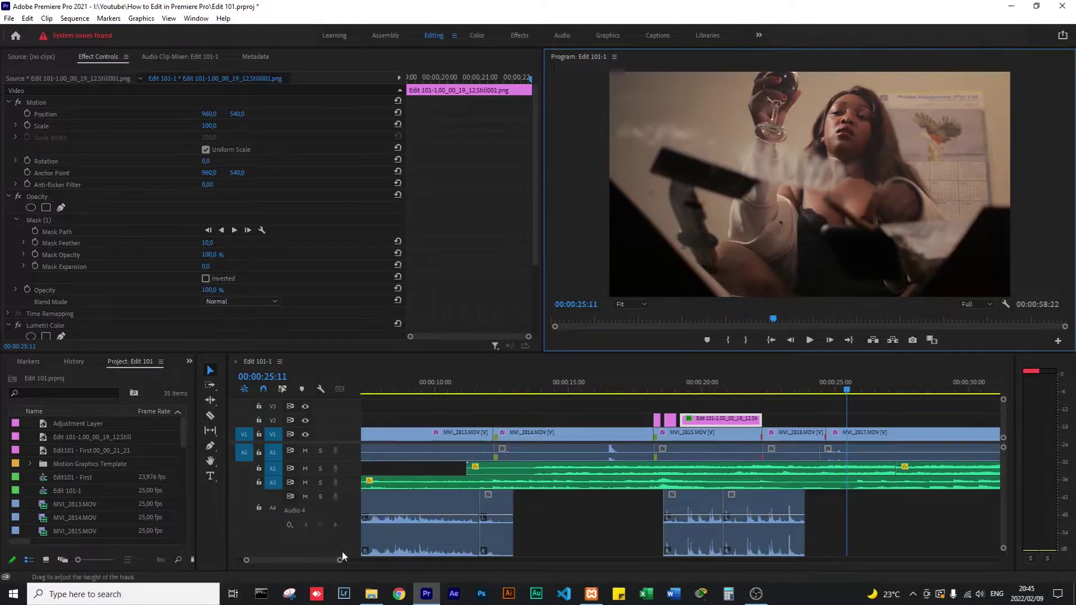
Play the sequence from the start, then select all clips forward with the Track Select Forward tool (A).
left_click_drag(339, 560, 459, 560)
left_click(421, 390)
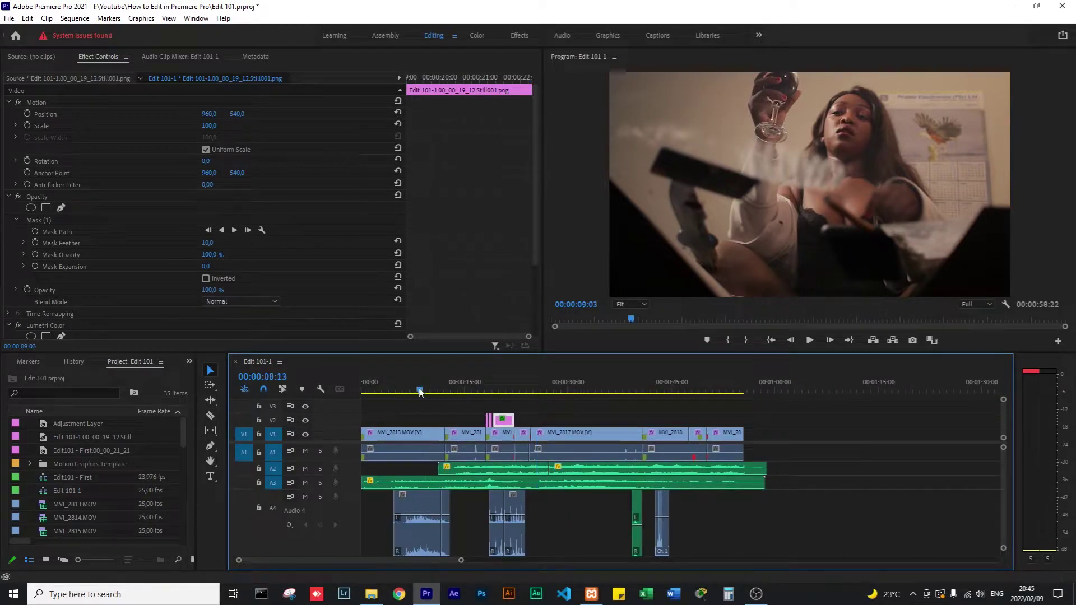
left_click_drag(420, 390, 346, 391)
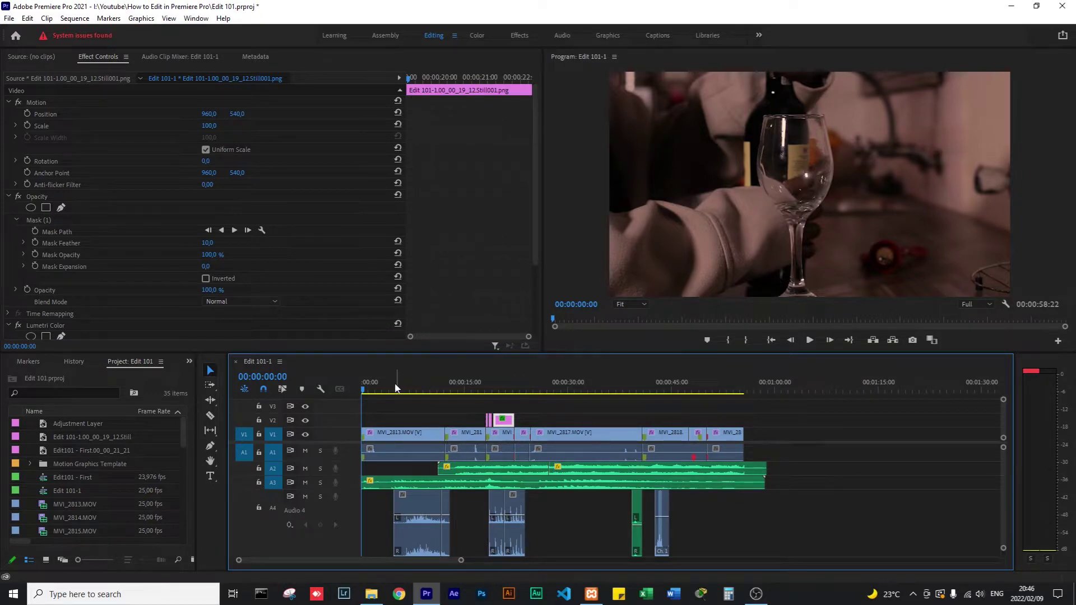
key("space")
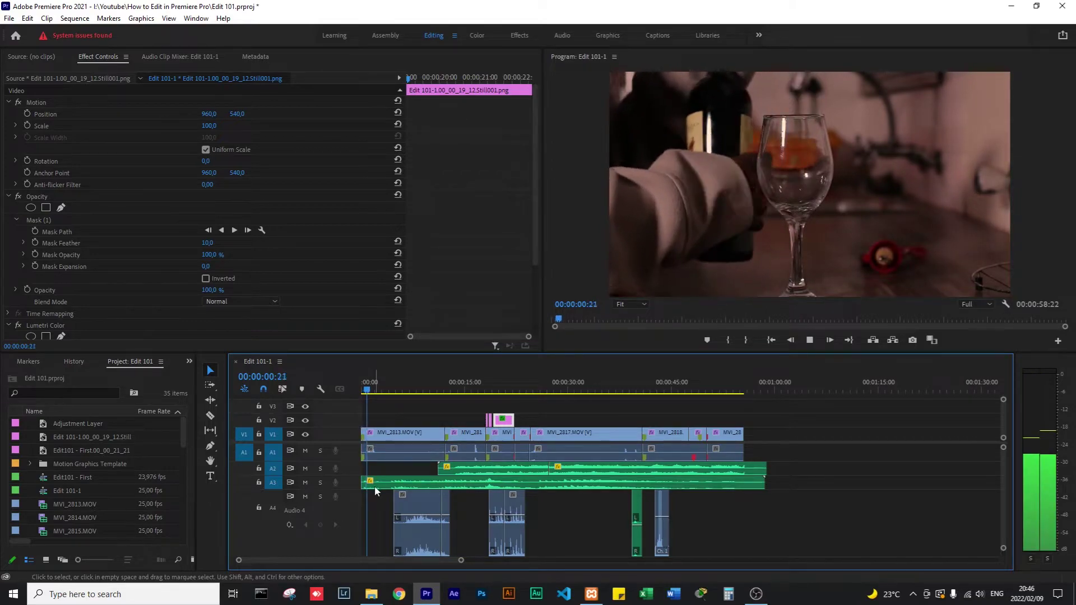
key("space")
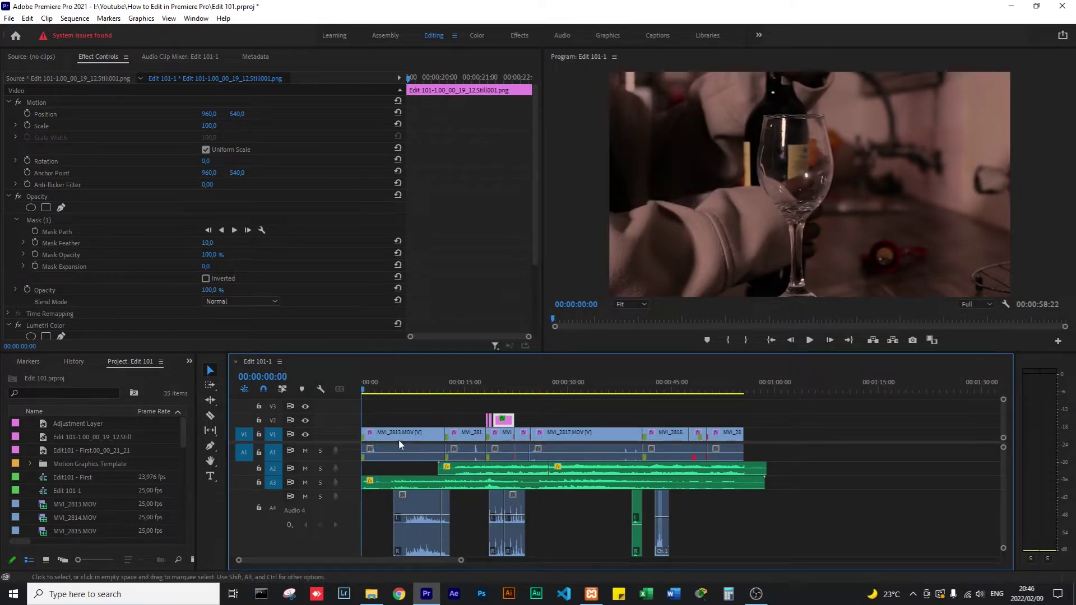
key("a")
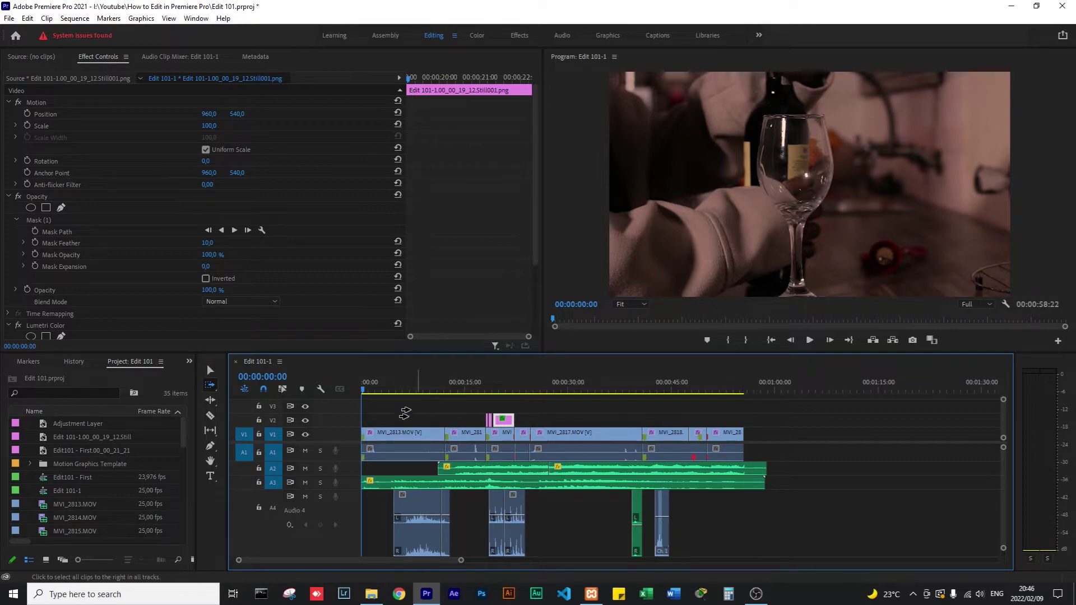
left_click(385, 436)
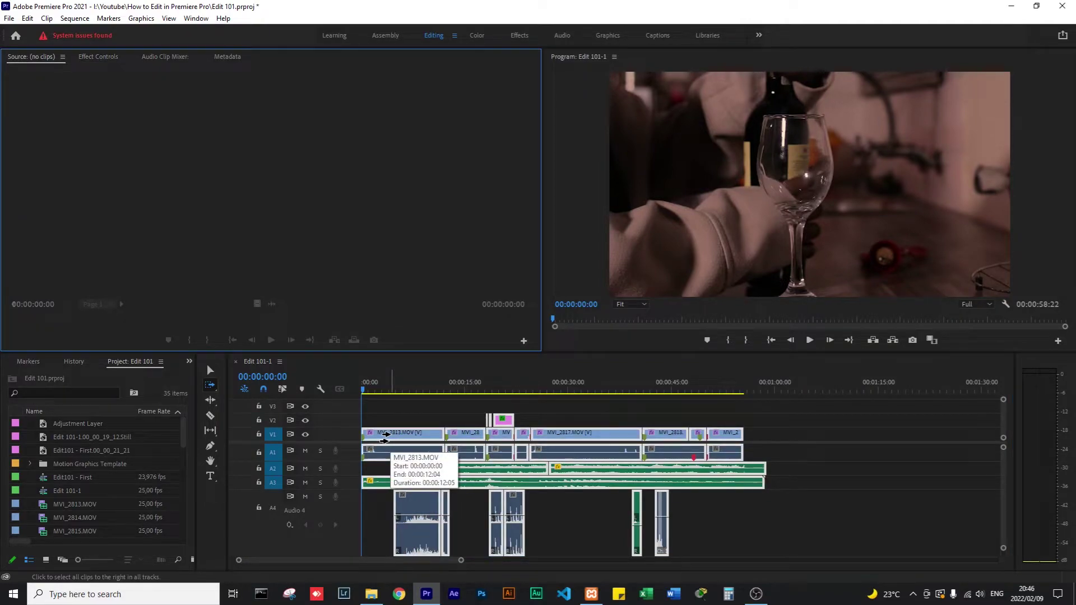
Shift all clips slightly later and play the start to check the gap.
left_click_drag(384, 436, 396, 436)
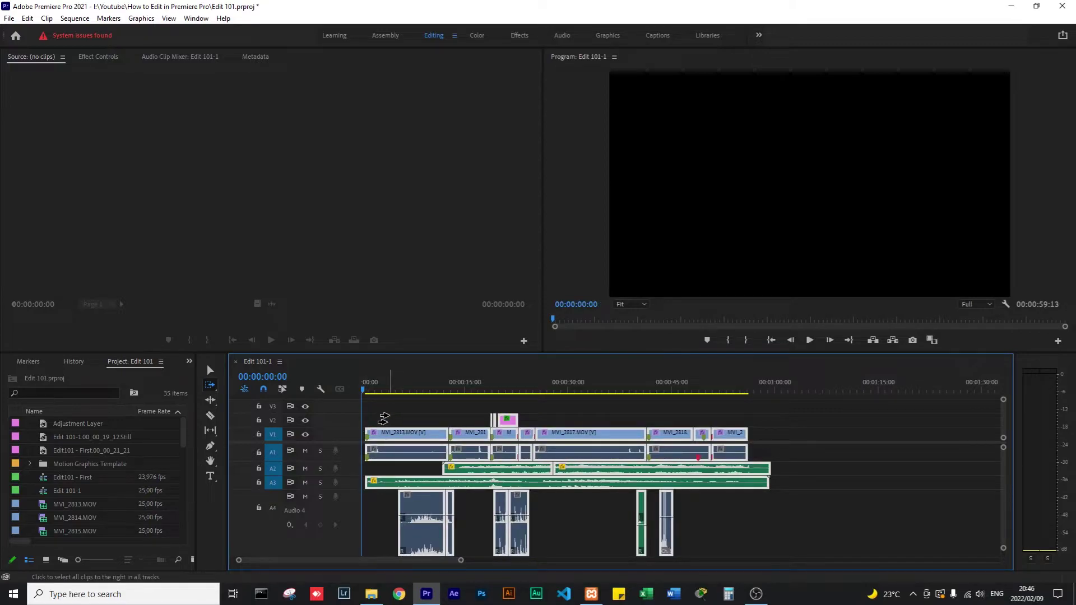
key("v")
key("space")
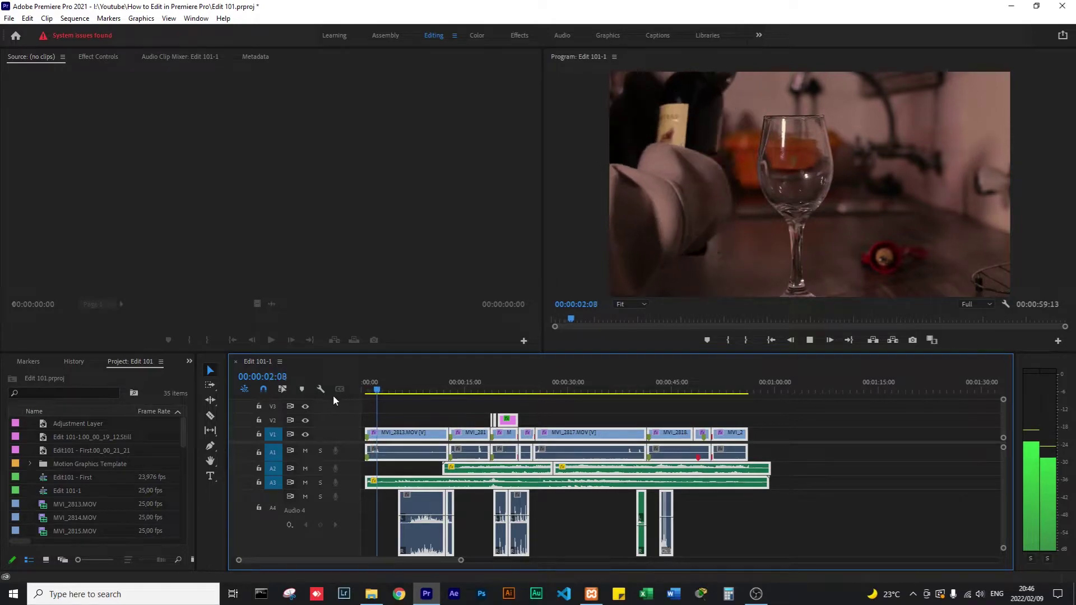
left_click_drag(367, 391, 360, 391)
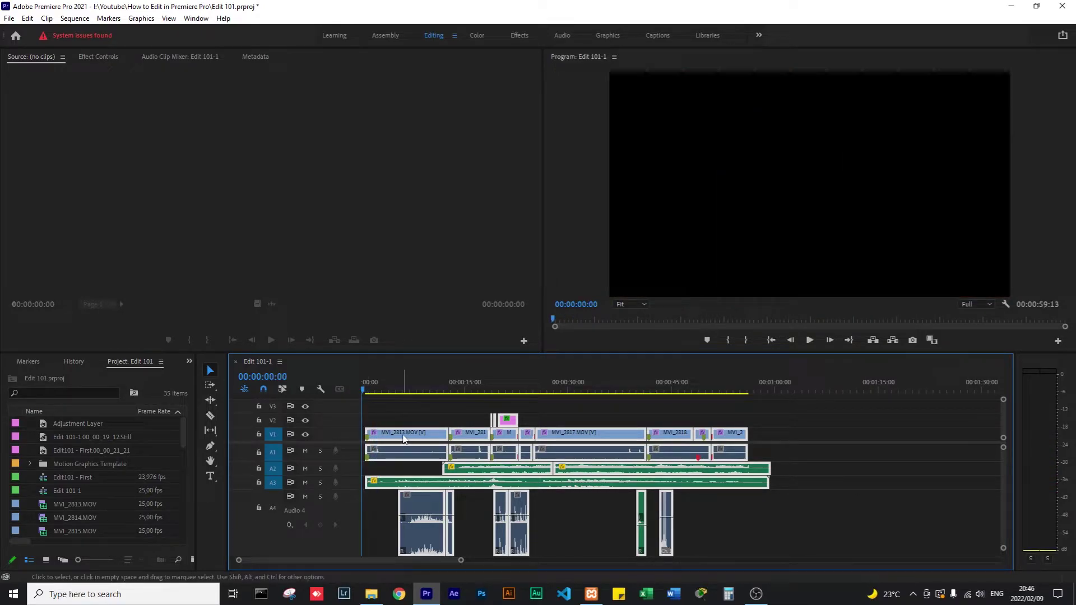
Push the clips from MVI_2813 onward further right, then play back to 00:00:08:13.
key("a")
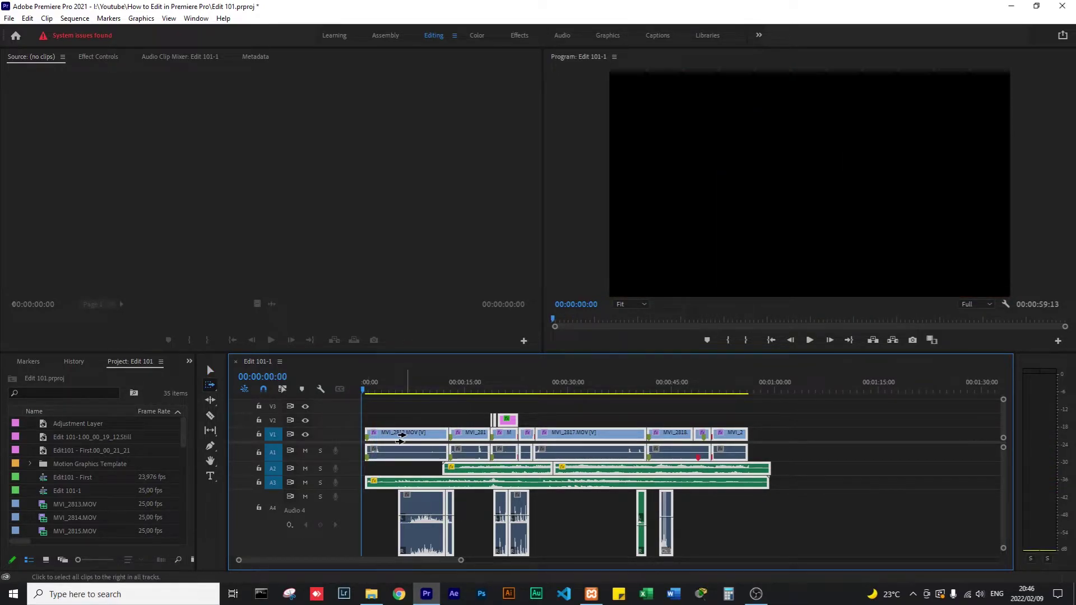
left_click_drag(395, 437, 397, 436)
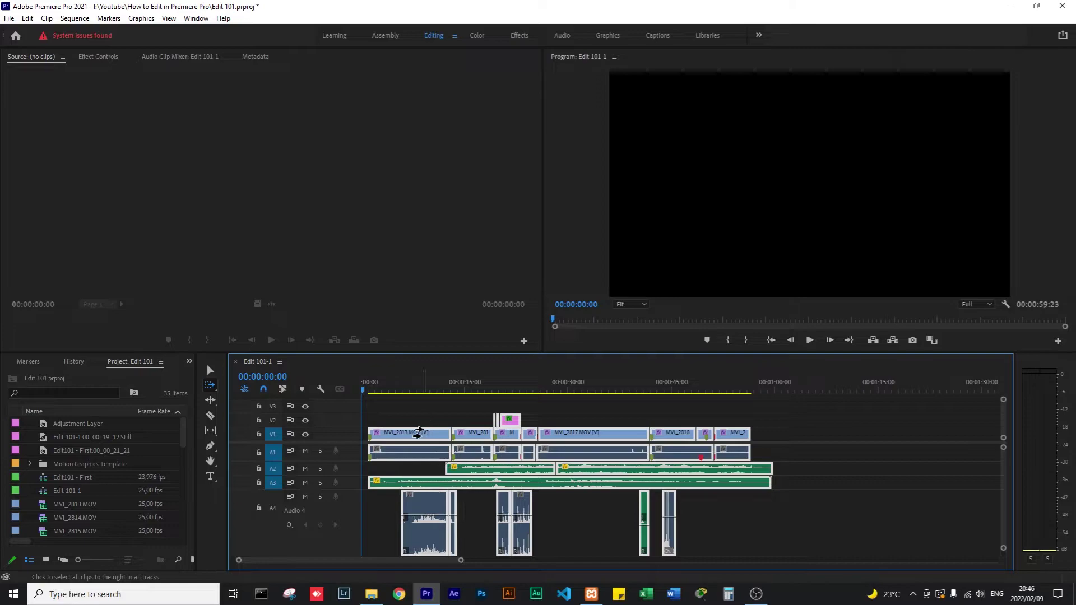
left_click(473, 437)
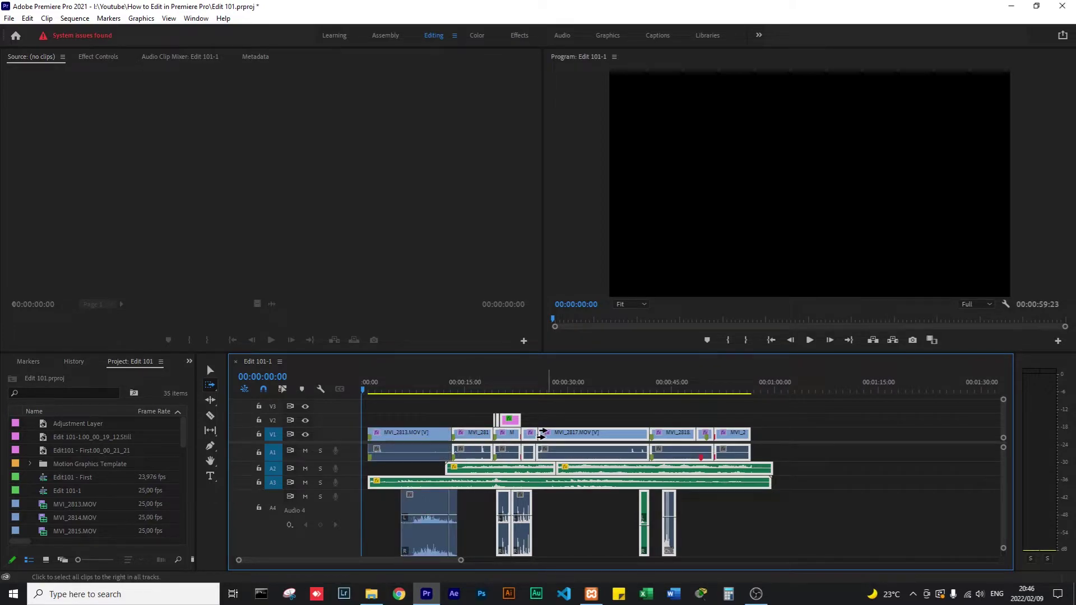
left_click(541, 435)
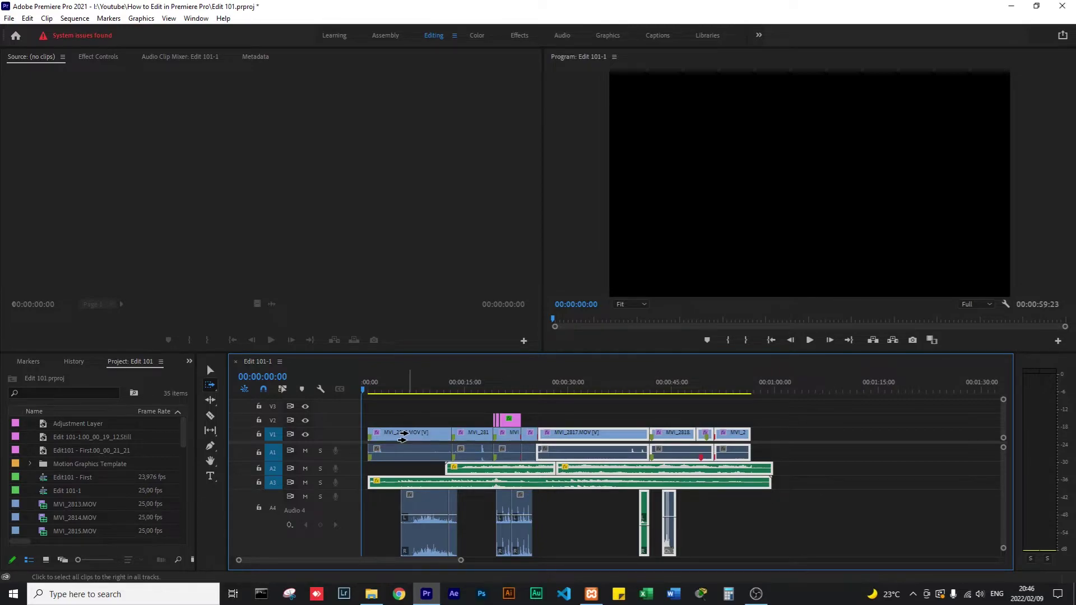
left_click_drag(403, 437, 405, 437)
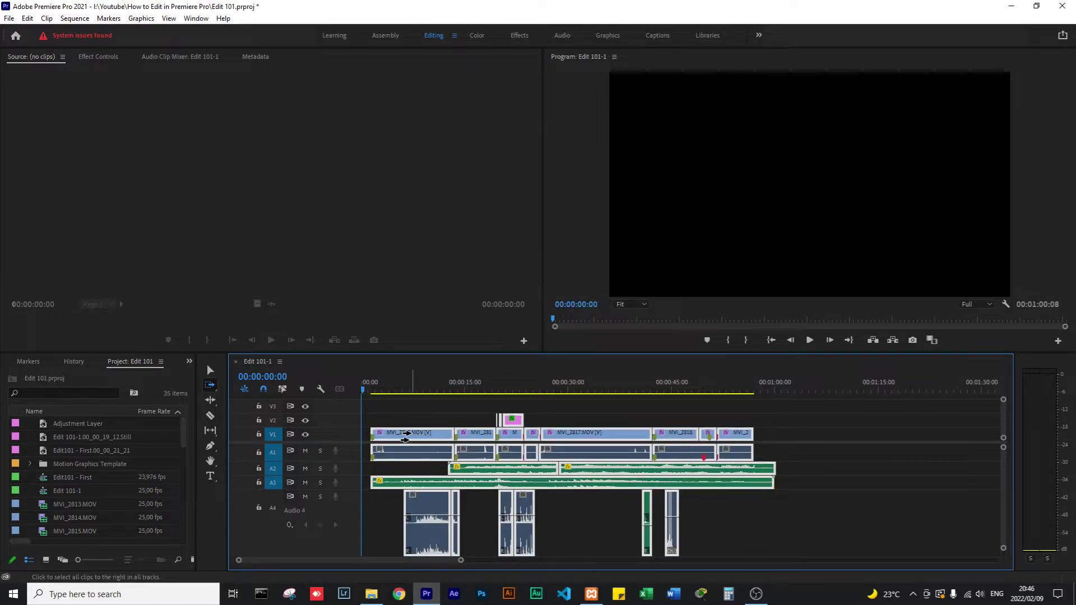
key("v")
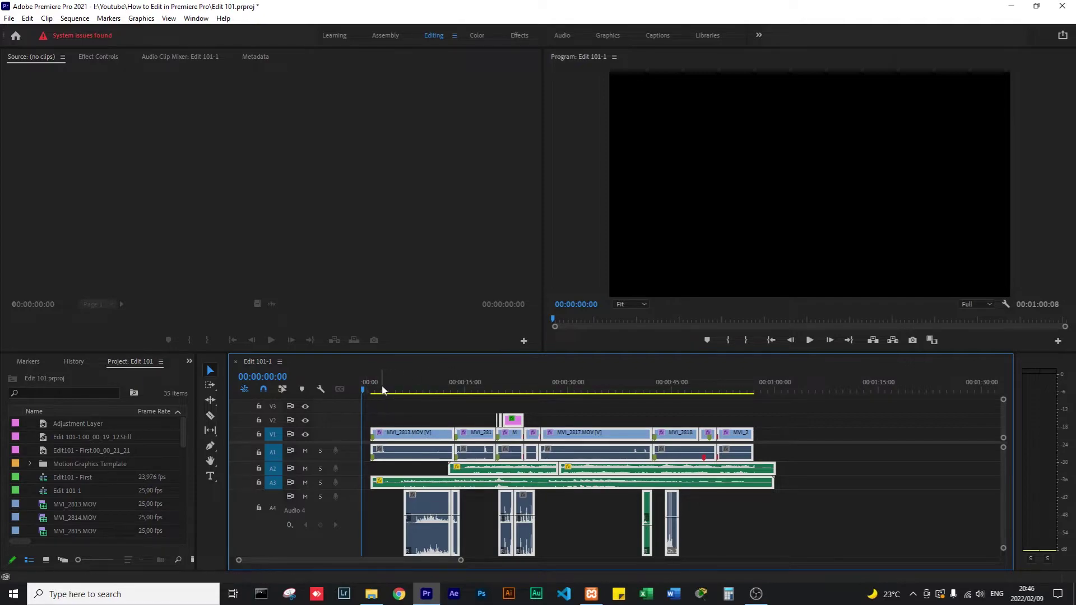
key("space")
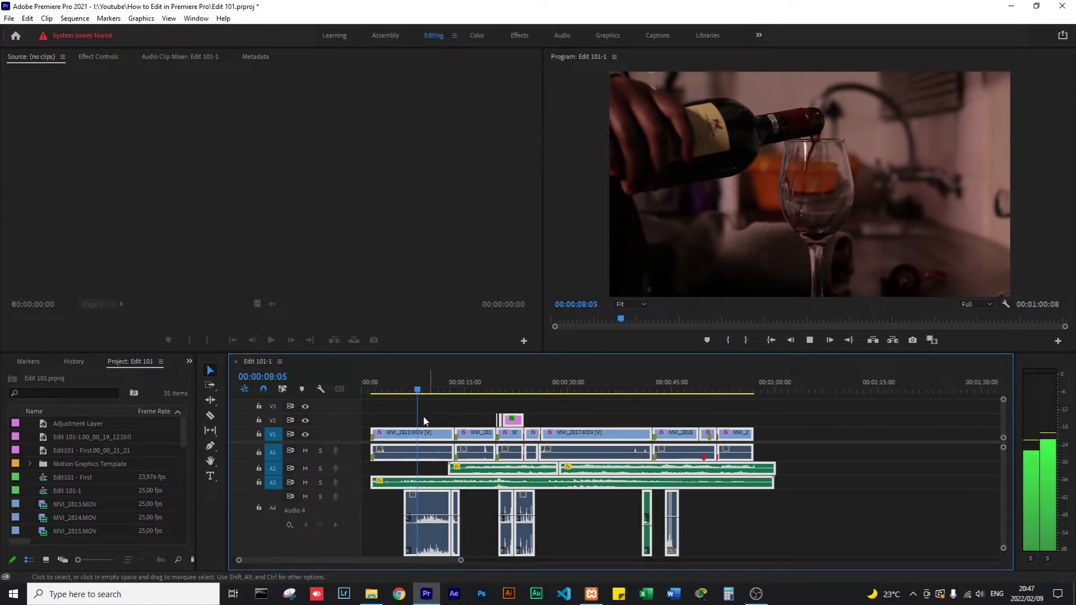
left_click(391, 410)
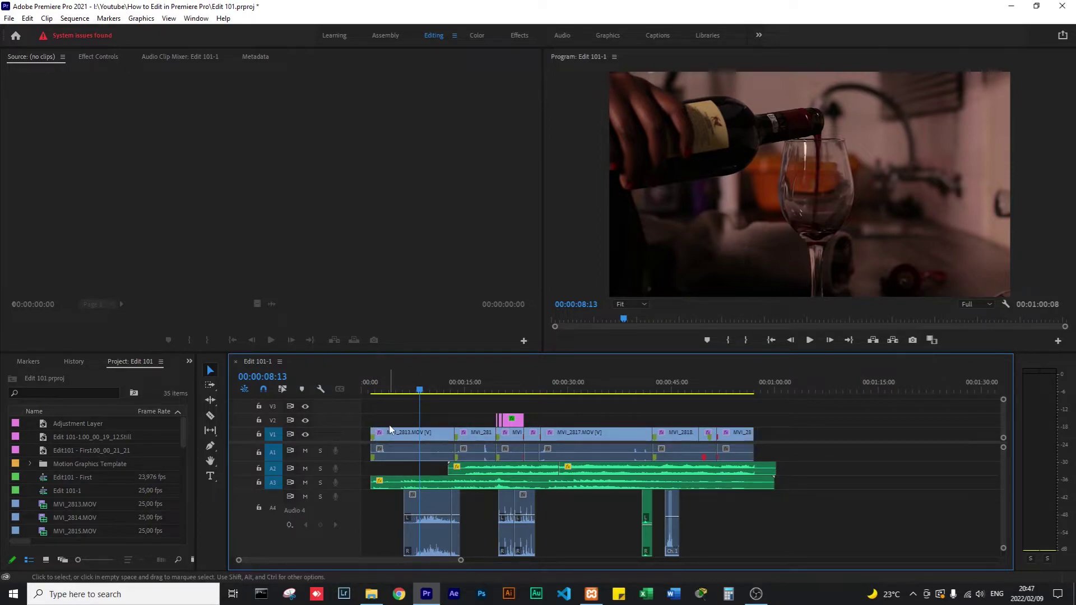
Apply the default transitions at the start of the first clip, MVI_2813.
key("=")
key("=")
key("=")
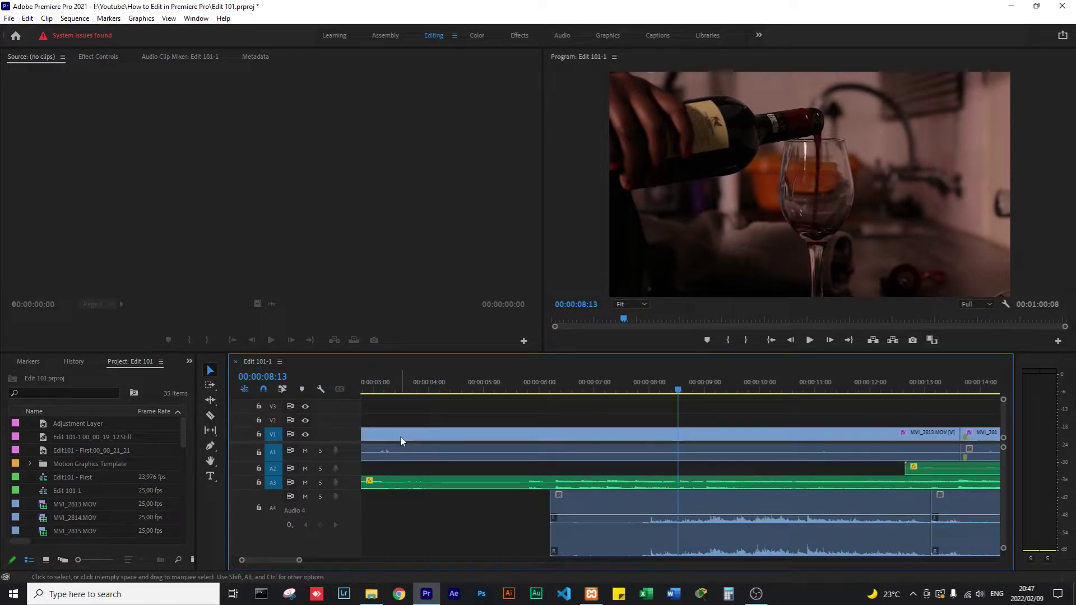
key("Up")
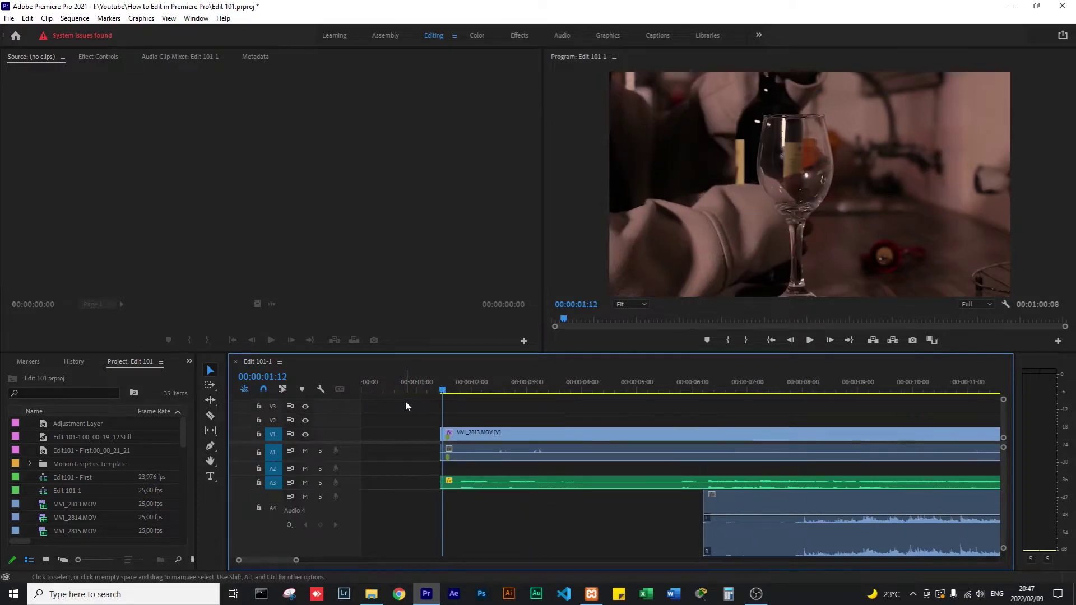
key("=")
key("Down")
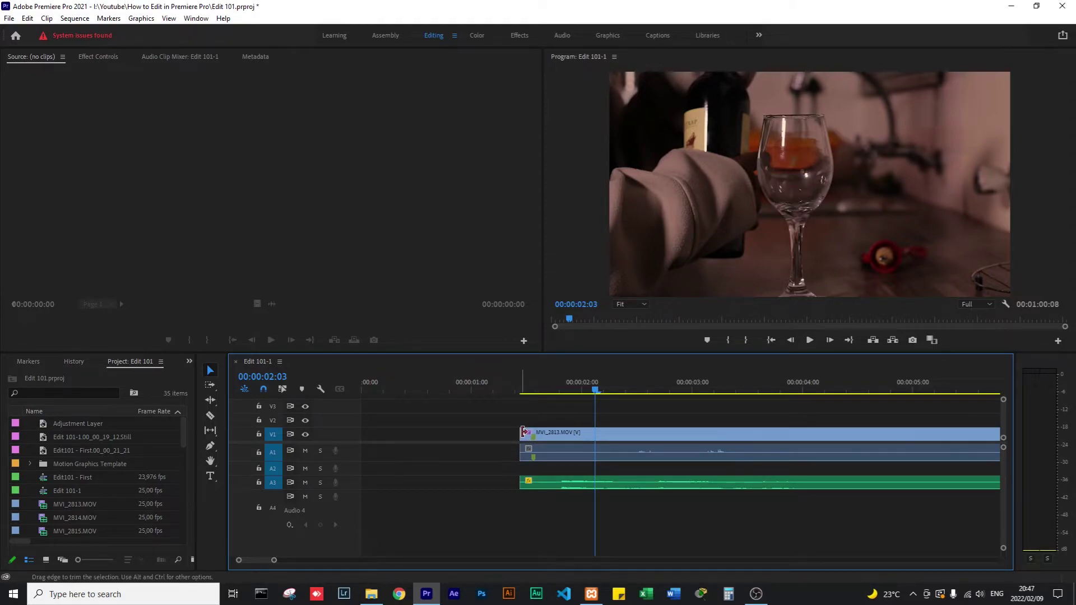
right_click(524, 432)
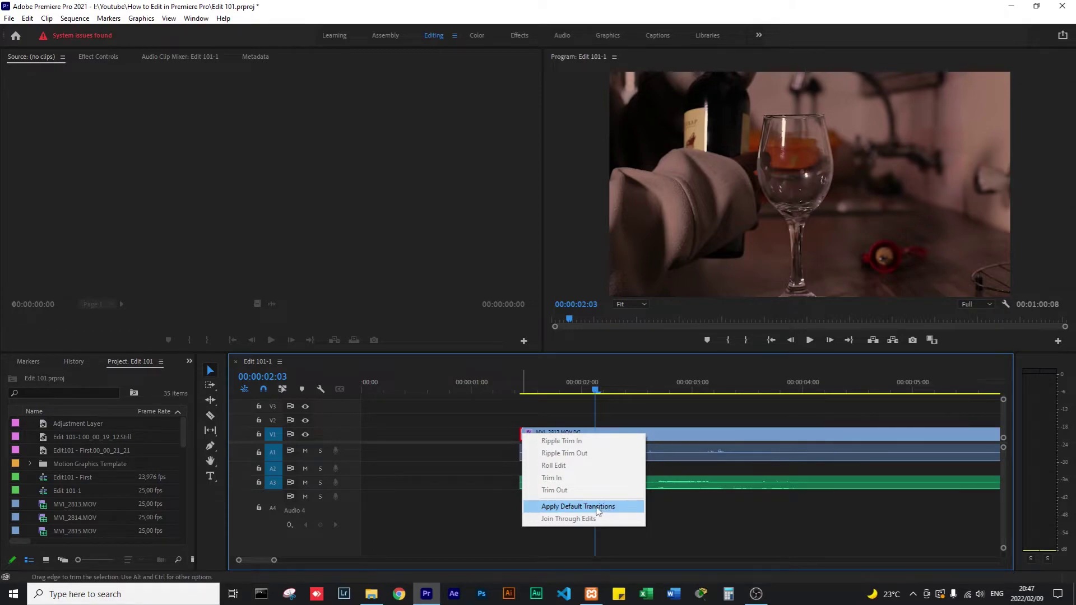
left_click(597, 507)
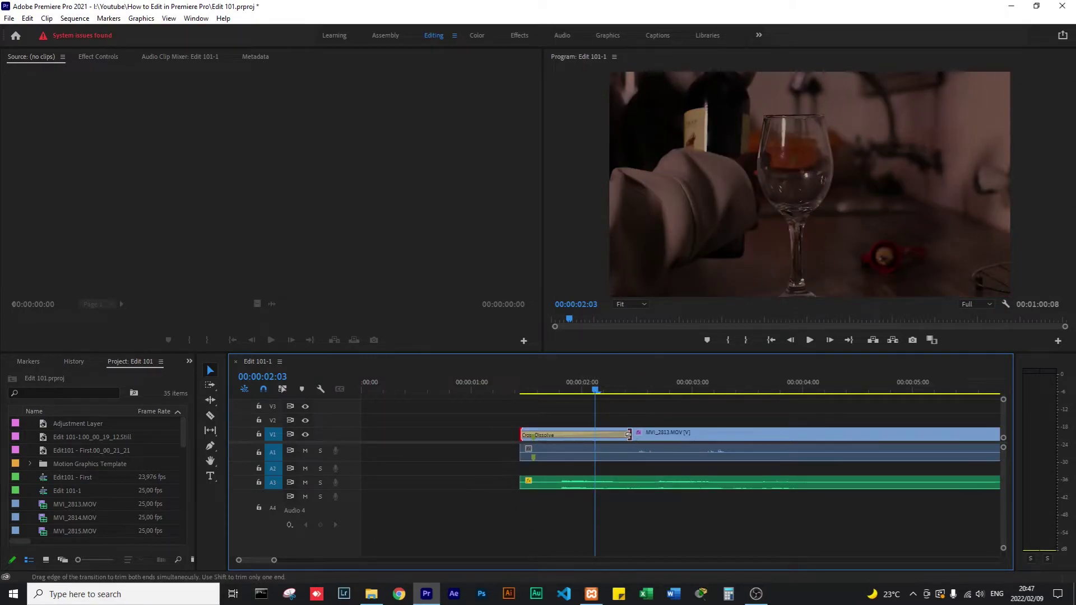
Lengthen the opening Cross Dissolve, preview it from the start, and widen it further.
left_click_drag(629, 432, 656, 433)
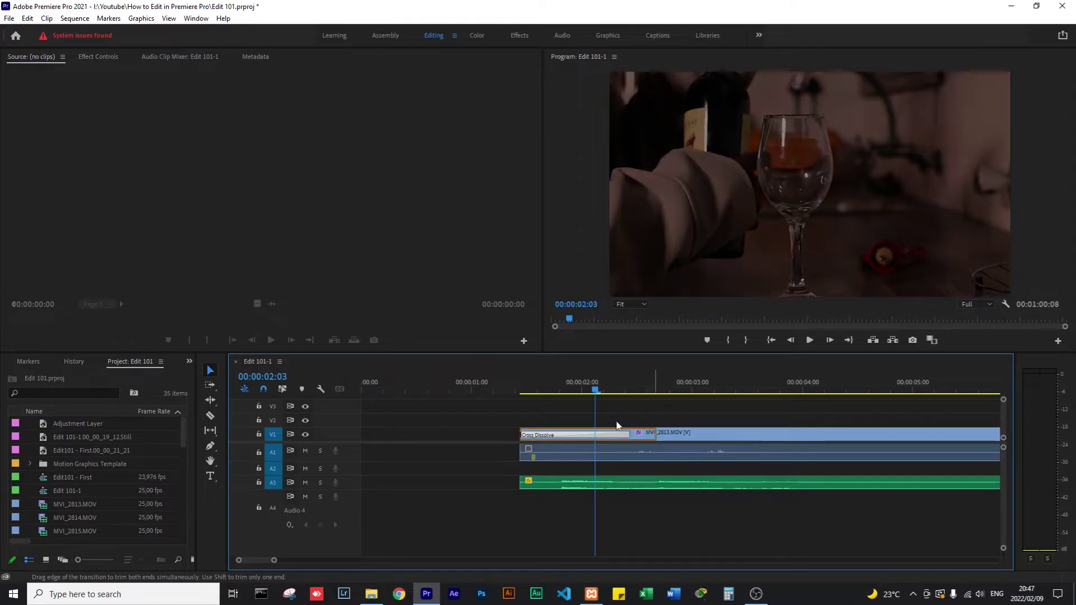
left_click(507, 391)
left_click_drag(507, 391, 556, 395)
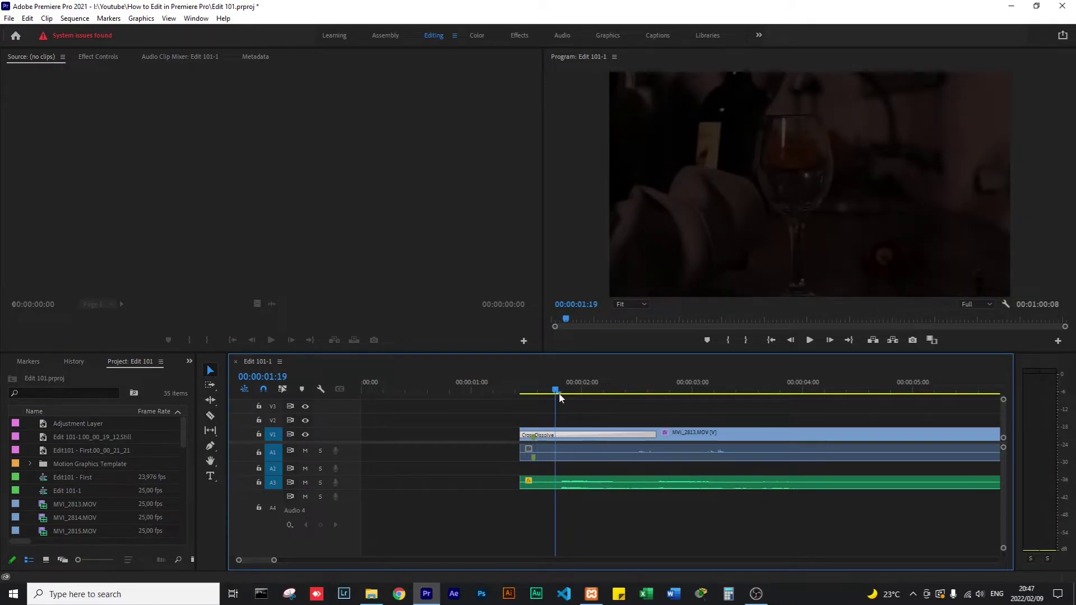
key("minus")
key("minus")
key("minus")
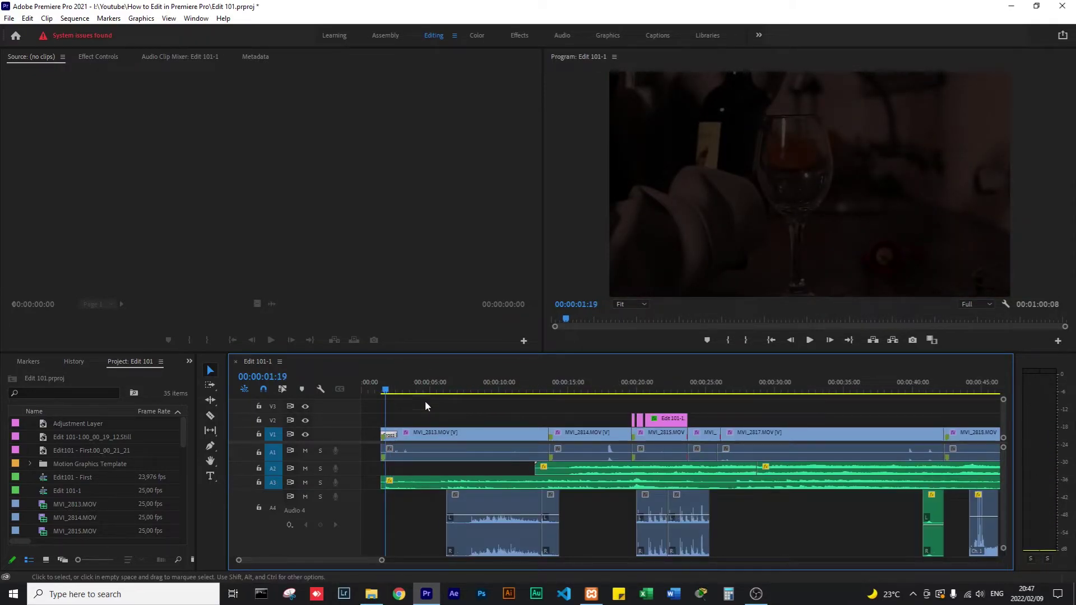
left_click(372, 391)
key("space")
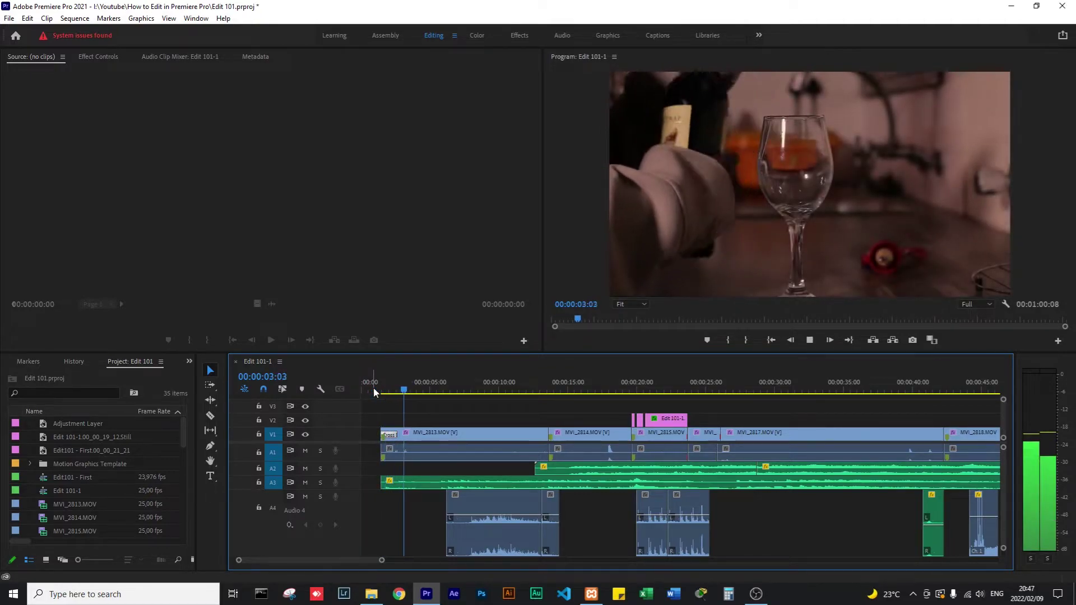
key("space")
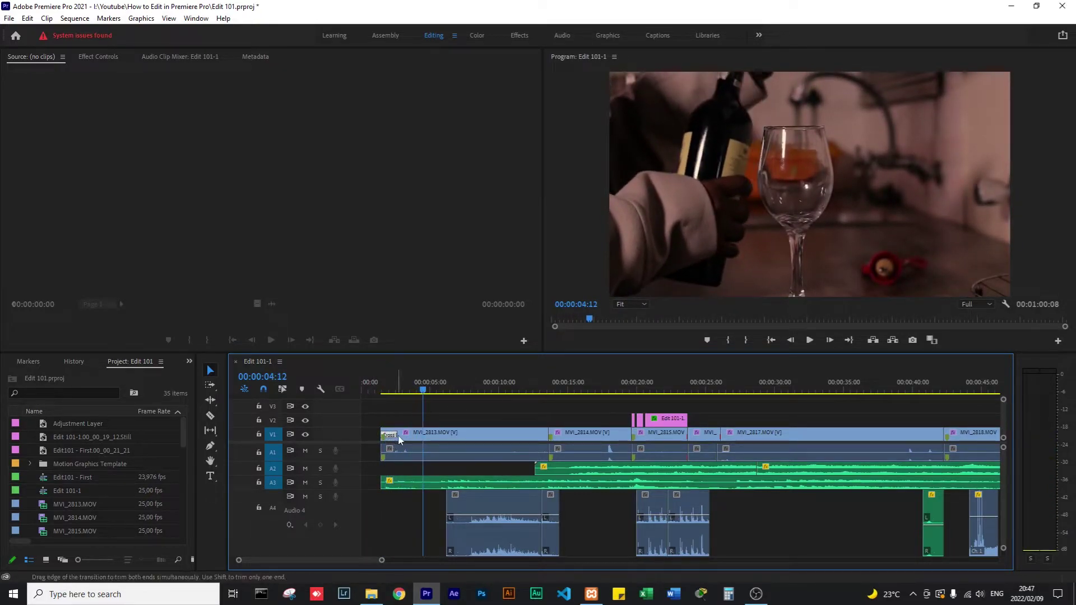
left_click_drag(406, 435, 408, 434)
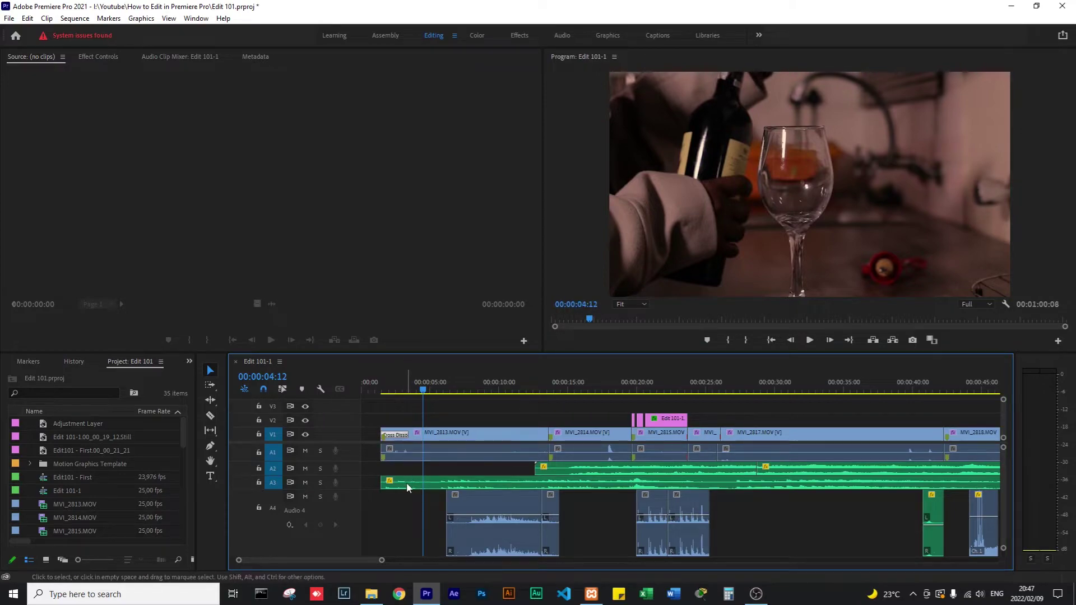
left_click(394, 483)
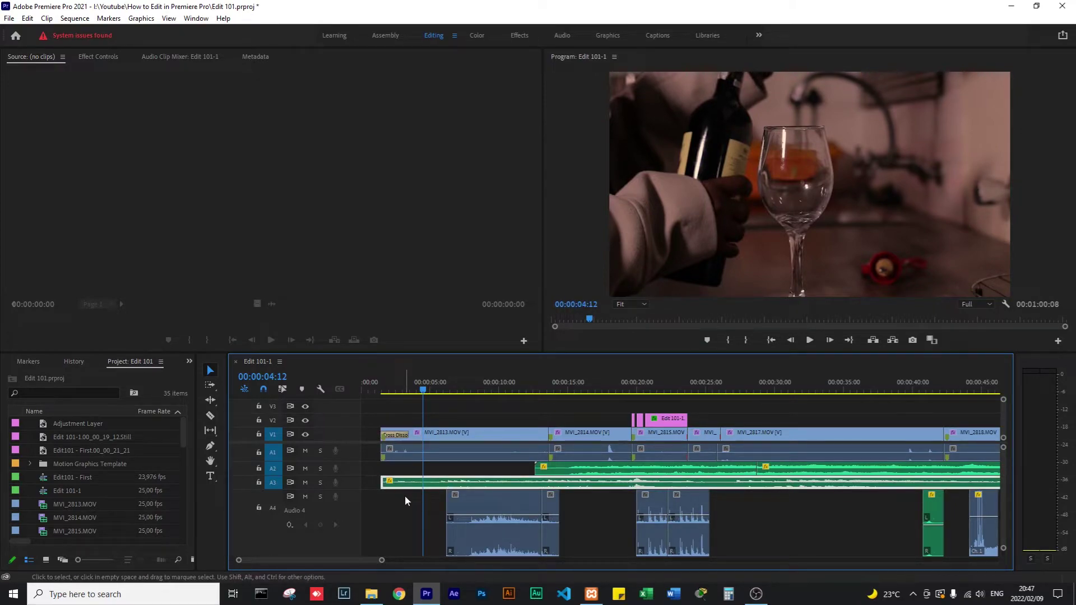
left_click(374, 390)
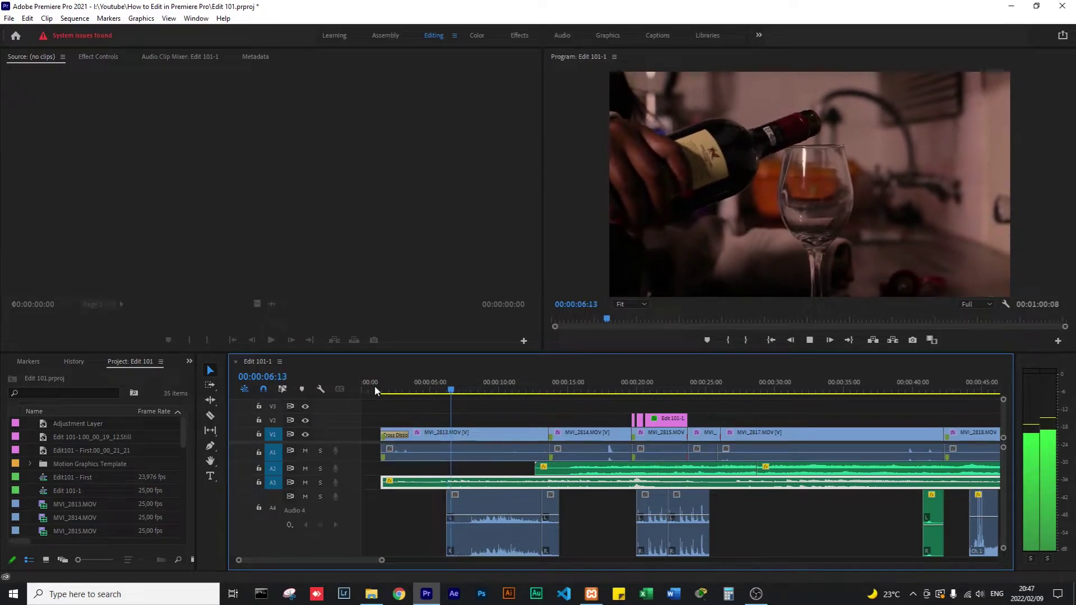
key("space")
key("Home")
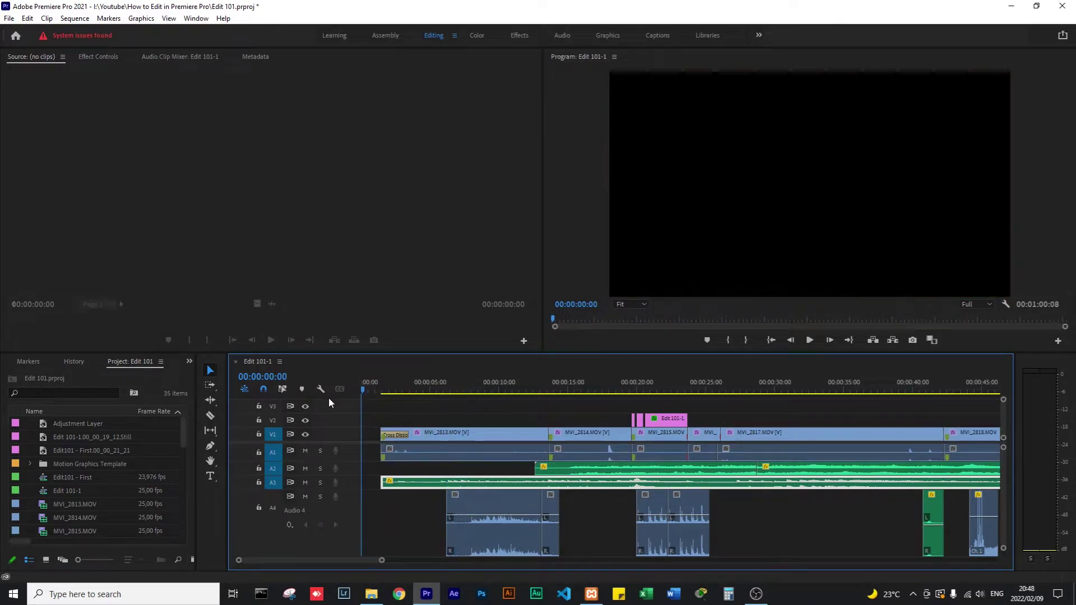
key("space")
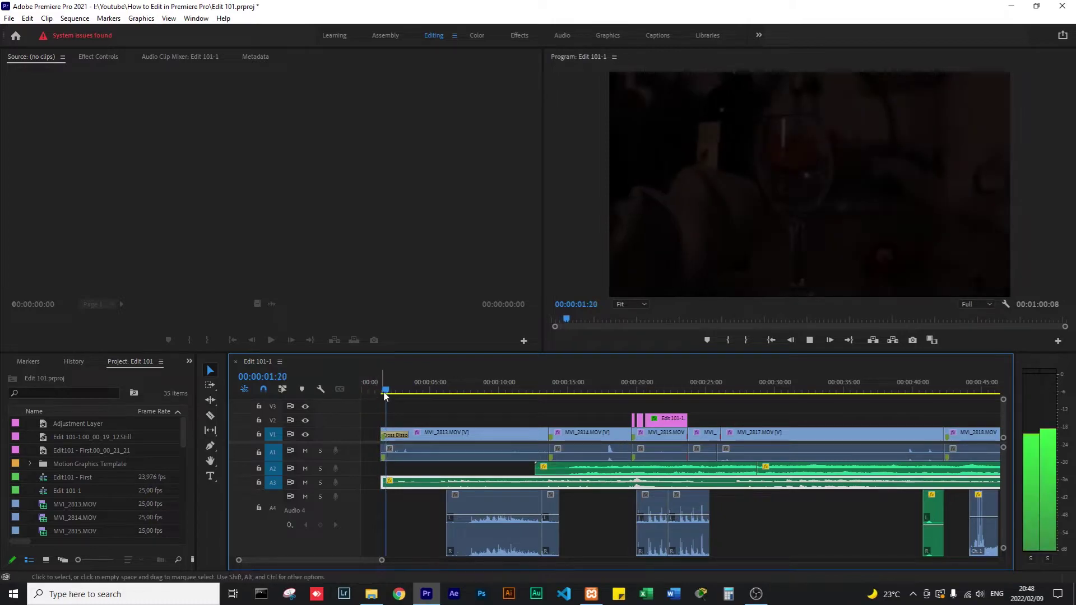
key("space")
key("Home")
key("space")
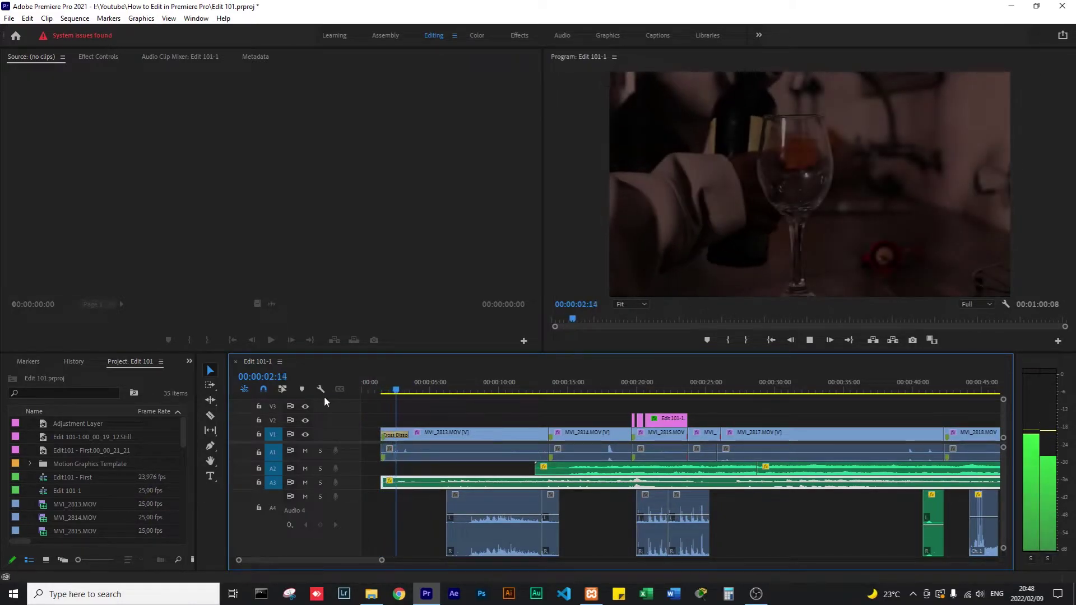
key("space")
key("minus")
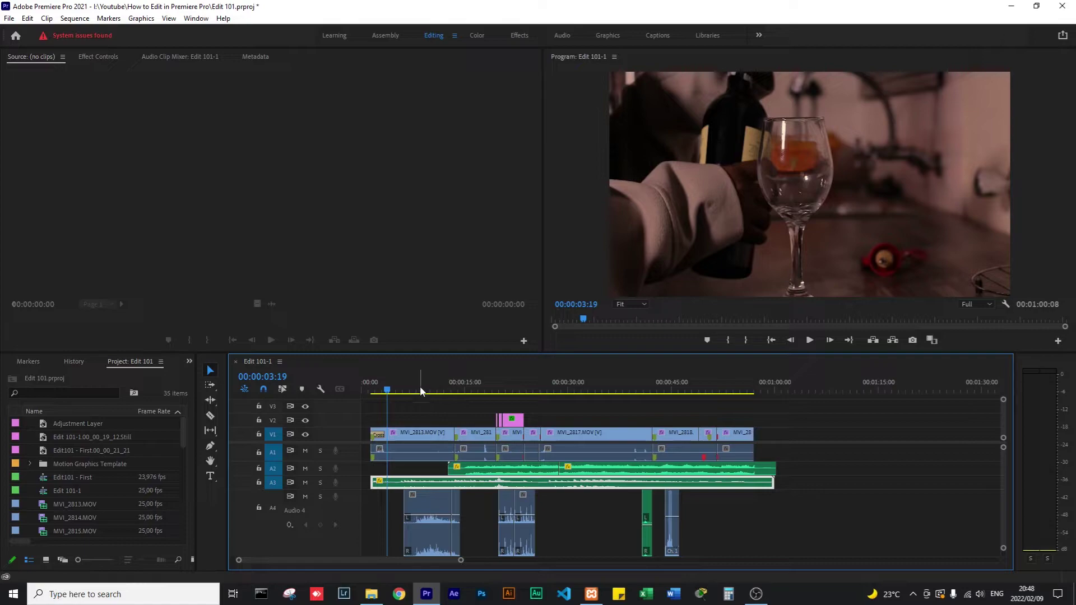
left_click_drag(389, 390, 360, 393)
key("space")
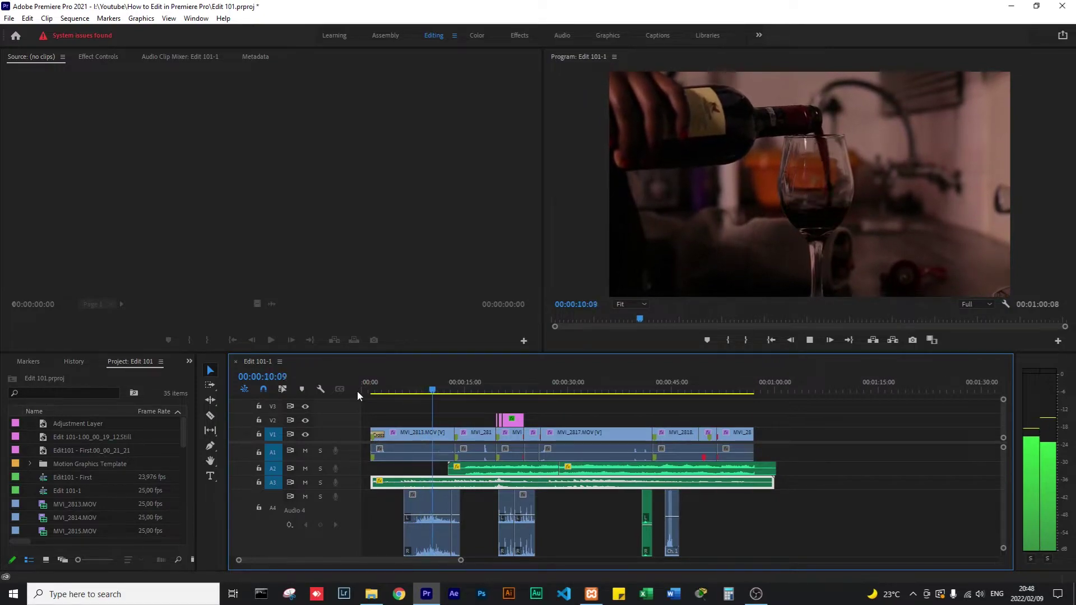
key("space")
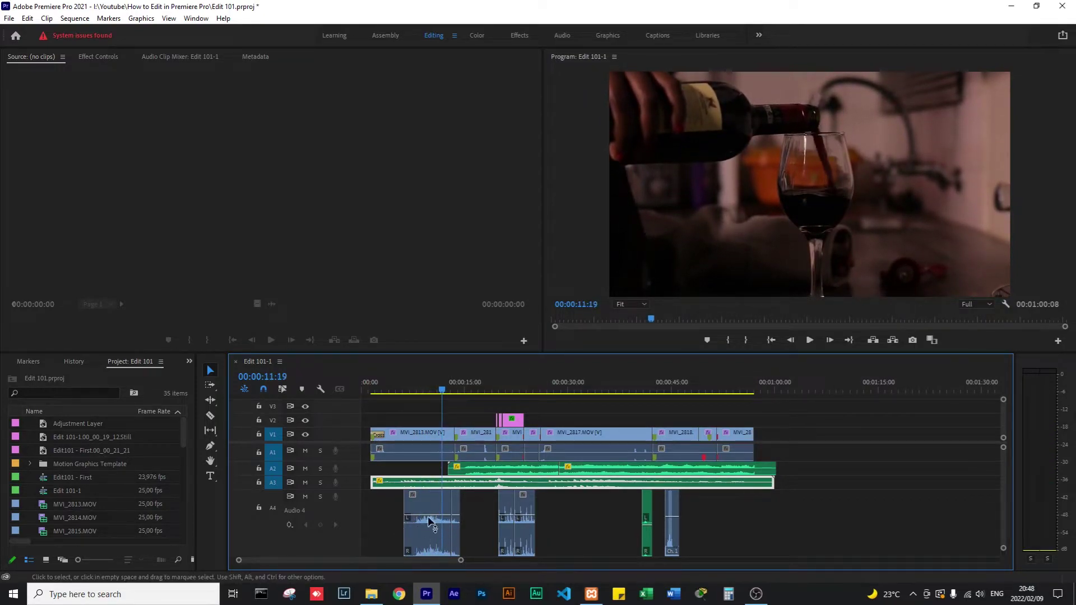
left_click(305, 497)
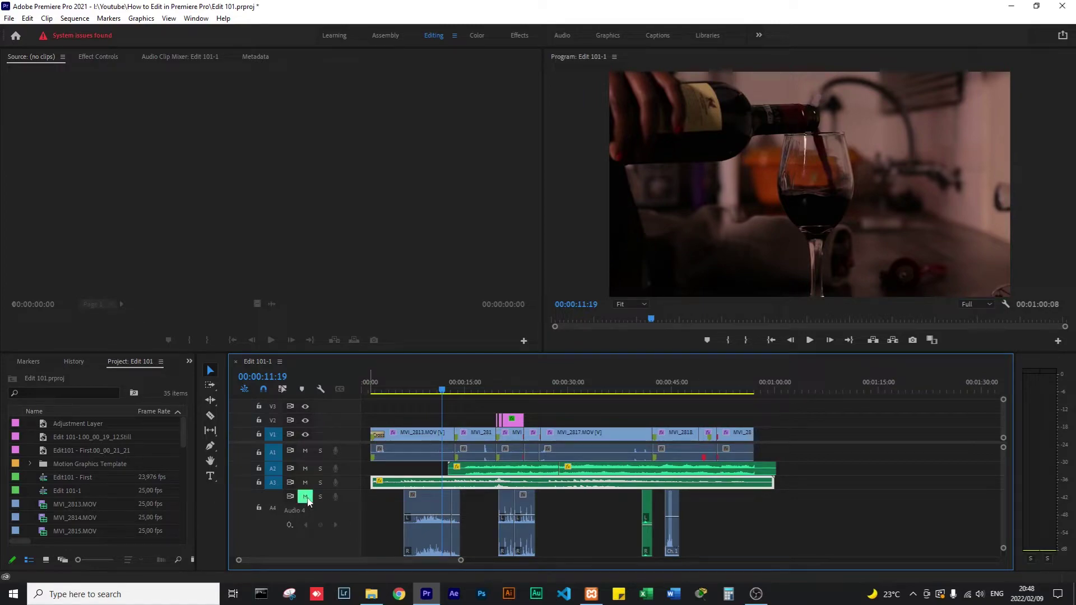
left_click(399, 391)
key("space")
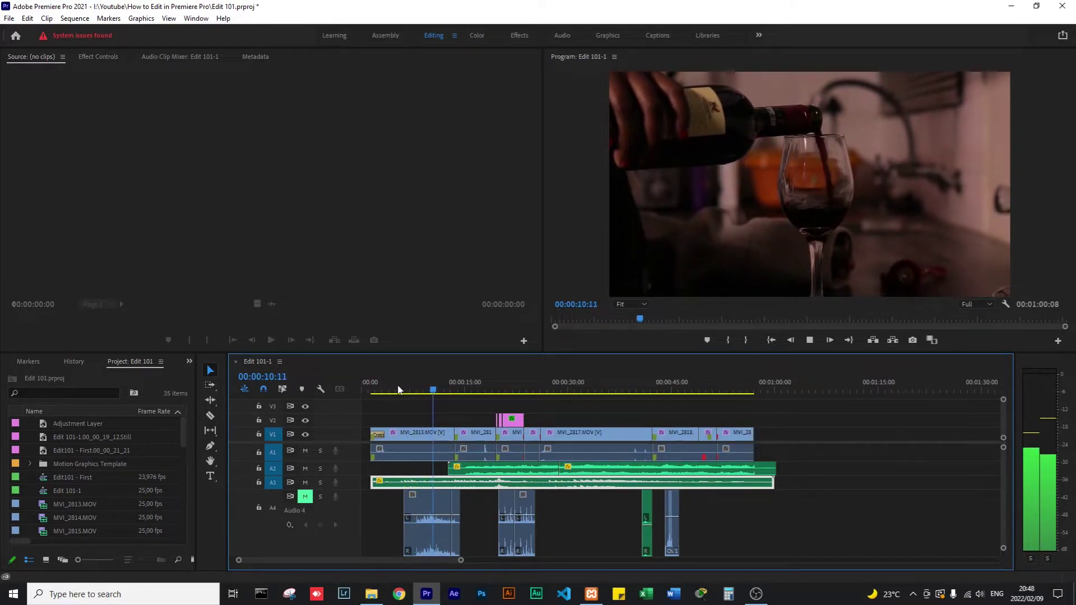
key("space")
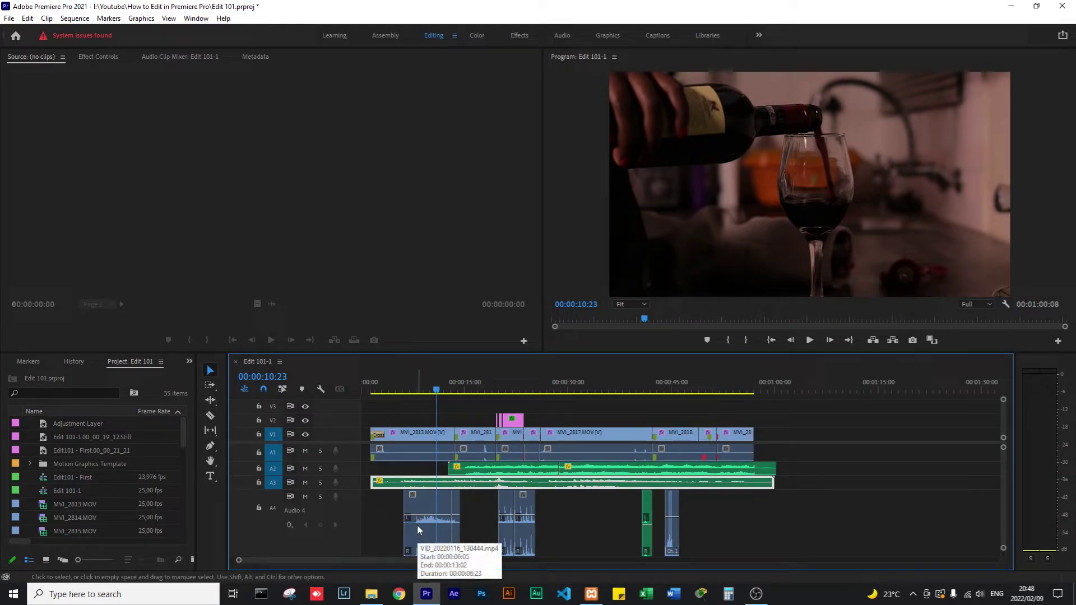
key("space")
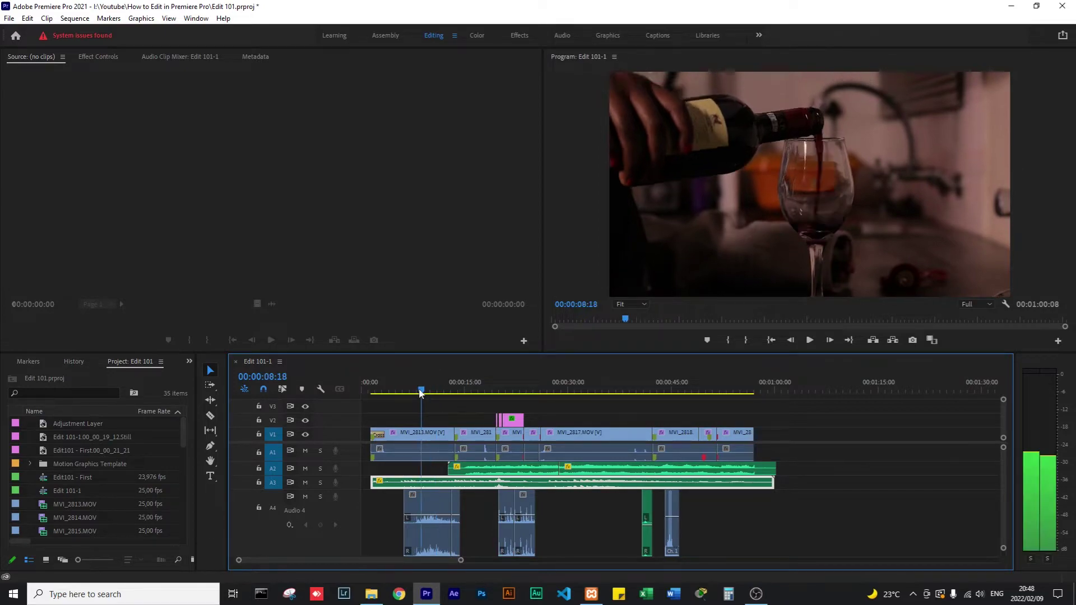
left_click(510, 387)
left_click_drag(538, 381, 653, 384)
key("space")
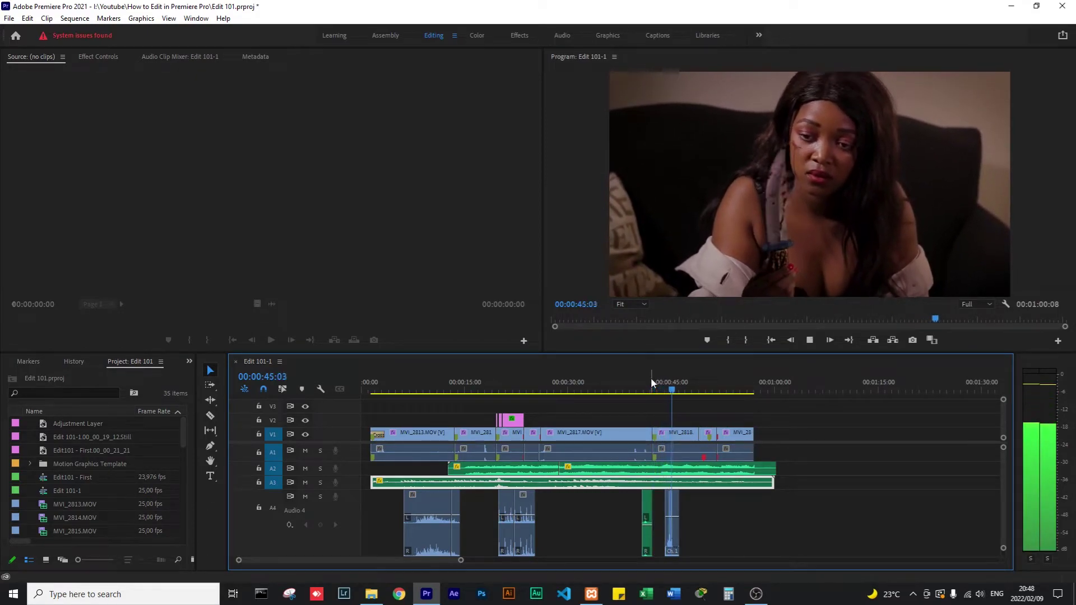
key("space")
left_click(671, 520)
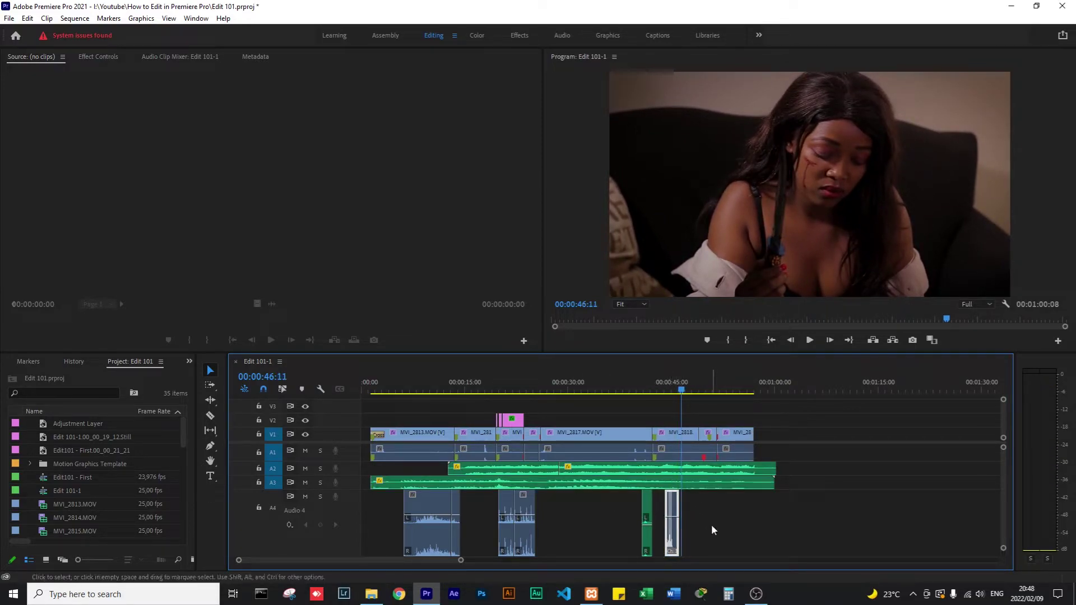
left_click(667, 389)
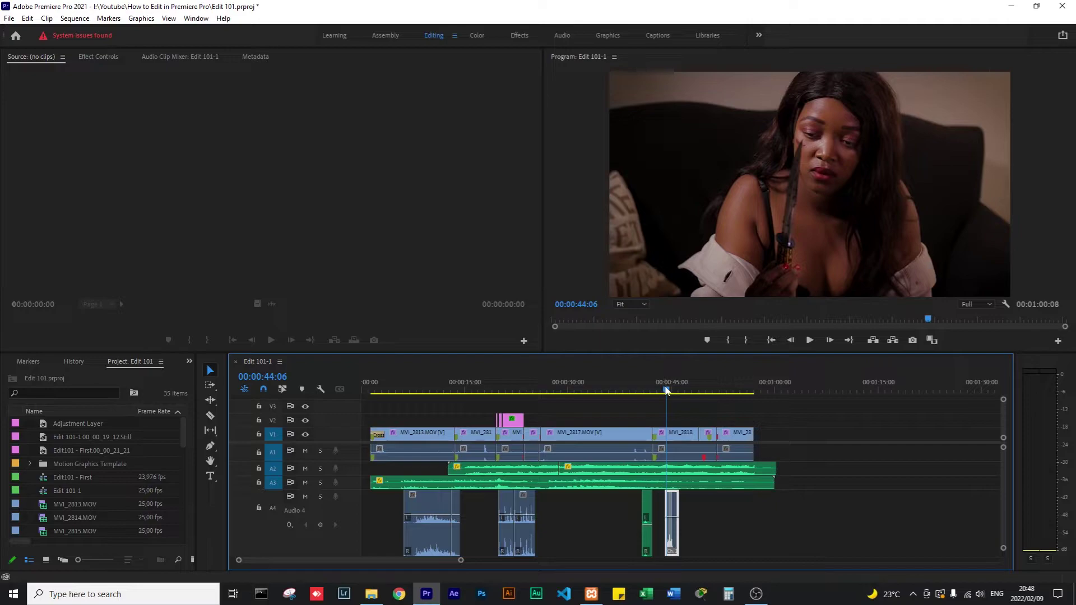
key("space")
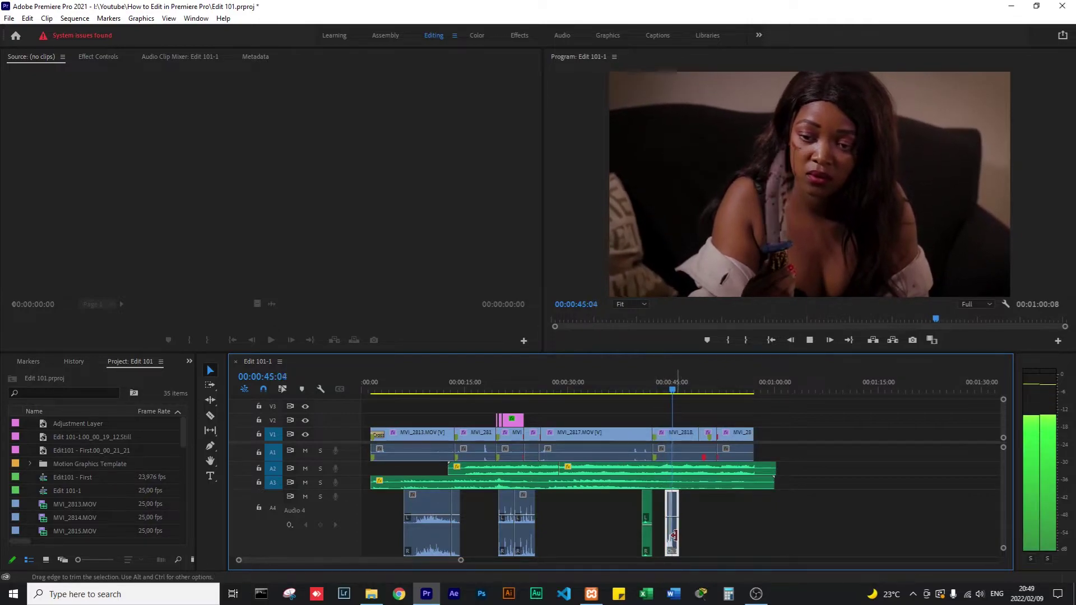
key("space")
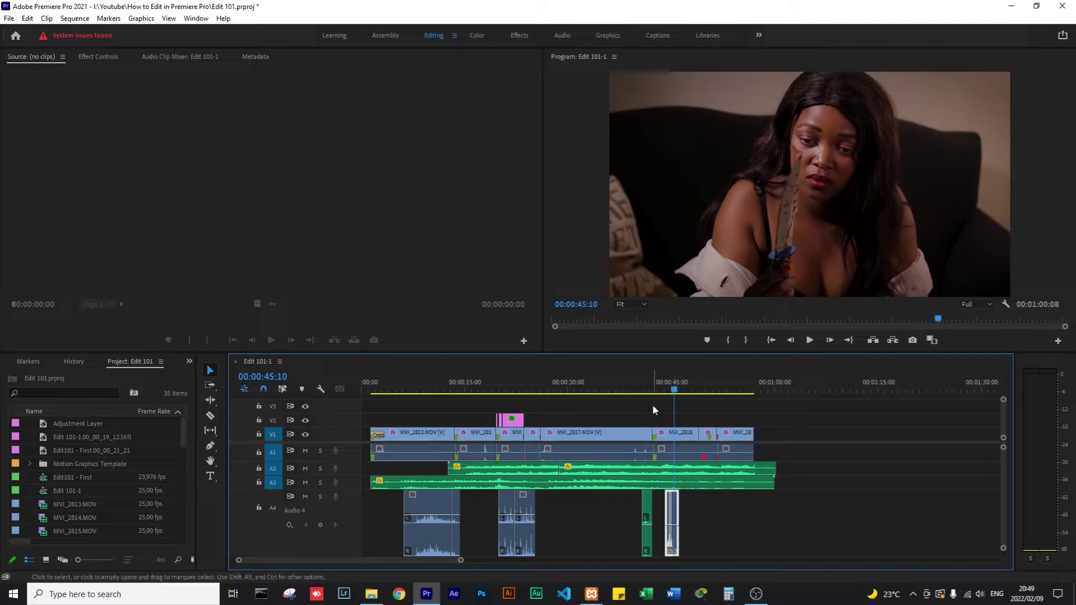
left_click(642, 389)
key("space")
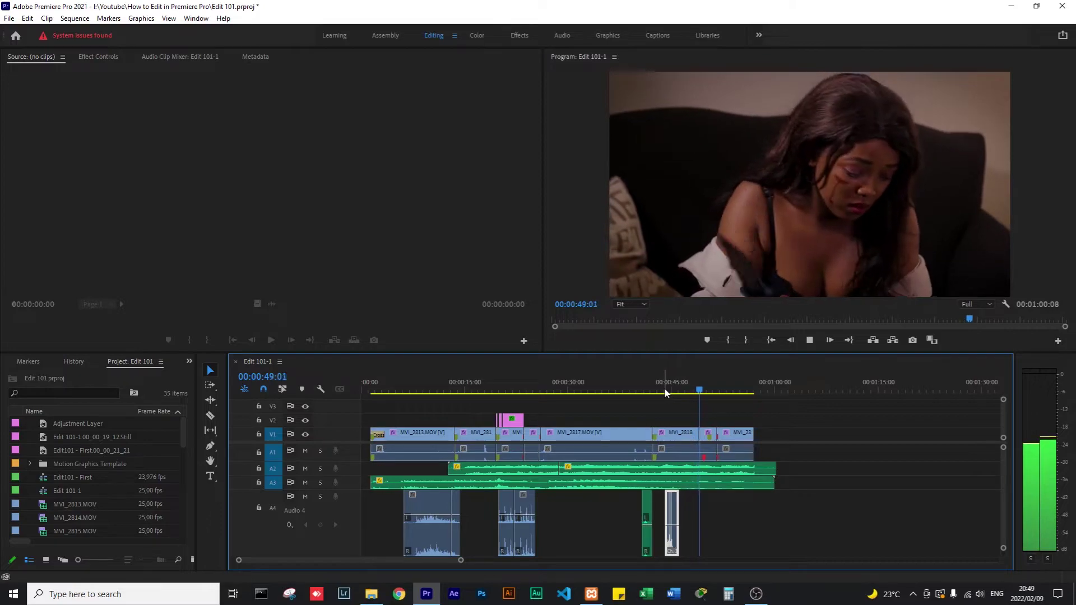
key("space")
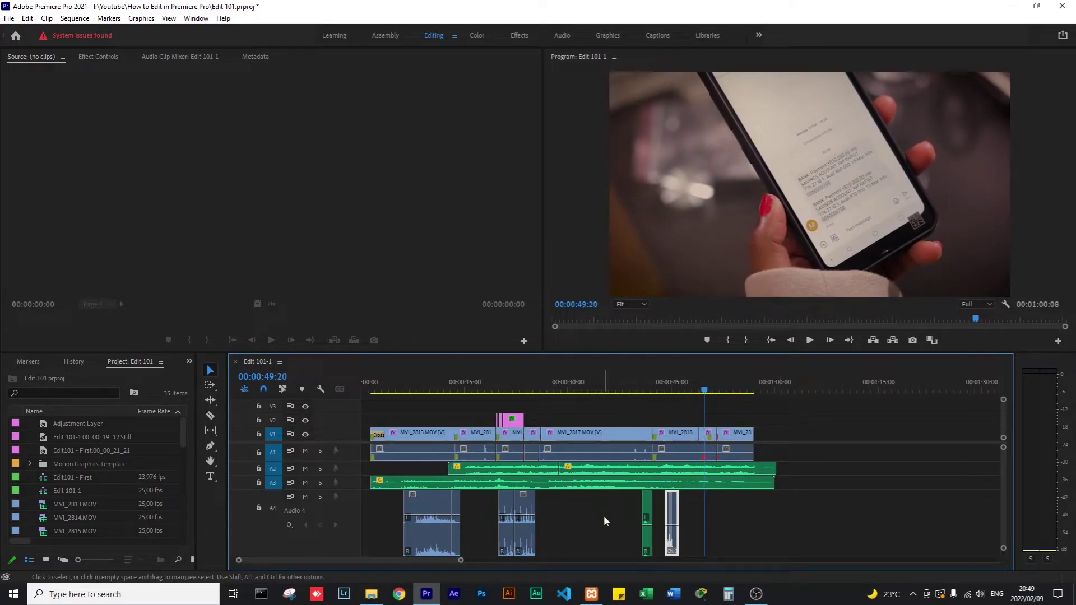
left_click(605, 521)
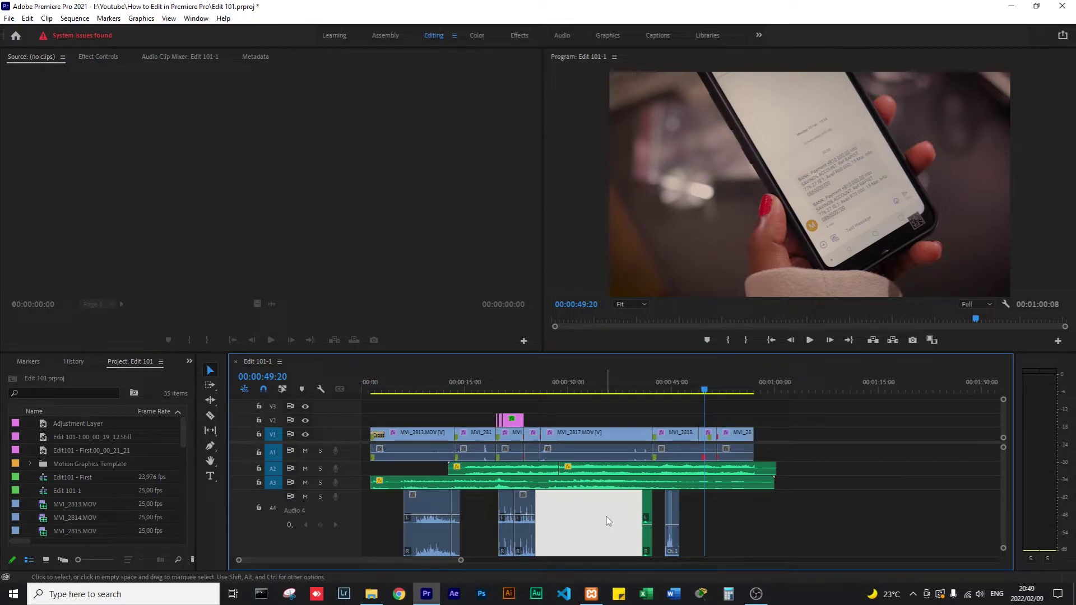
left_click(707, 516)
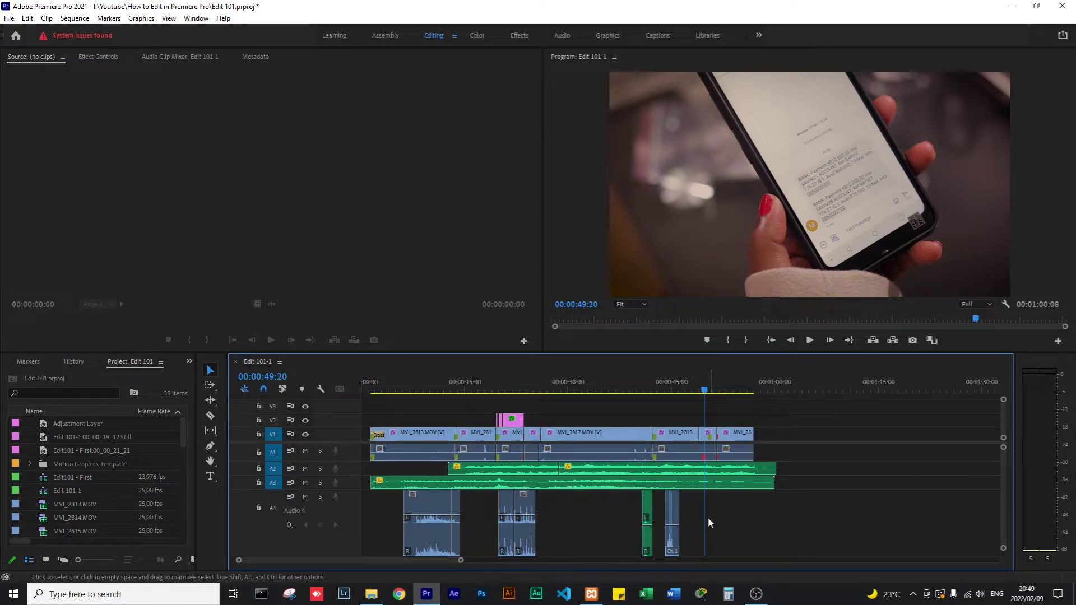
left_click(624, 523)
left_click(590, 404)
left_click_drag(415, 391, 391, 395)
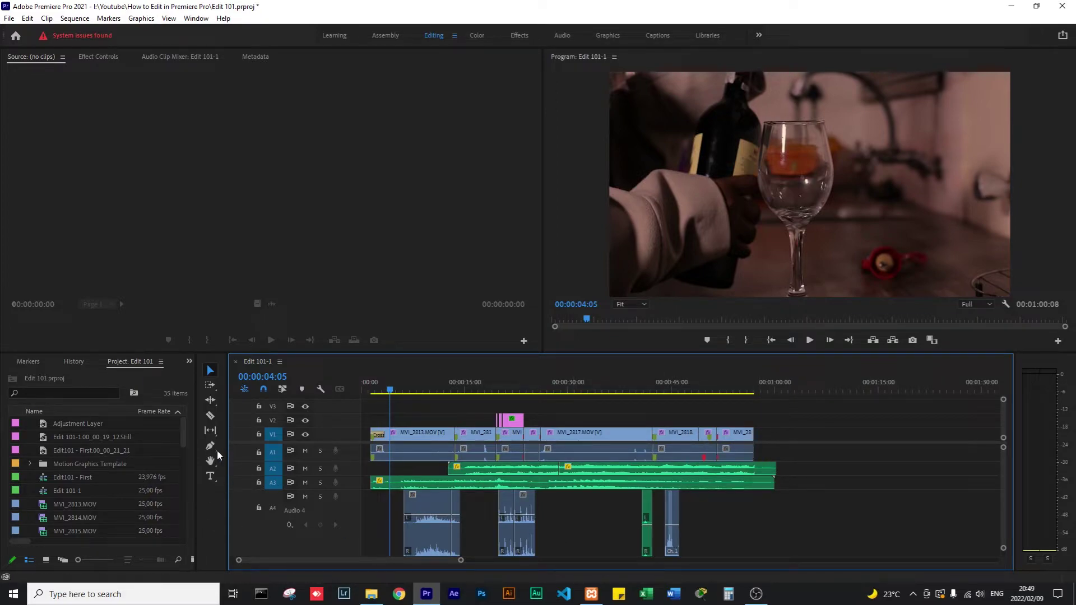
Preview ublYnd-0.mov in the Source Monitor and append it to V1 after the last shot.
left_click(103, 493)
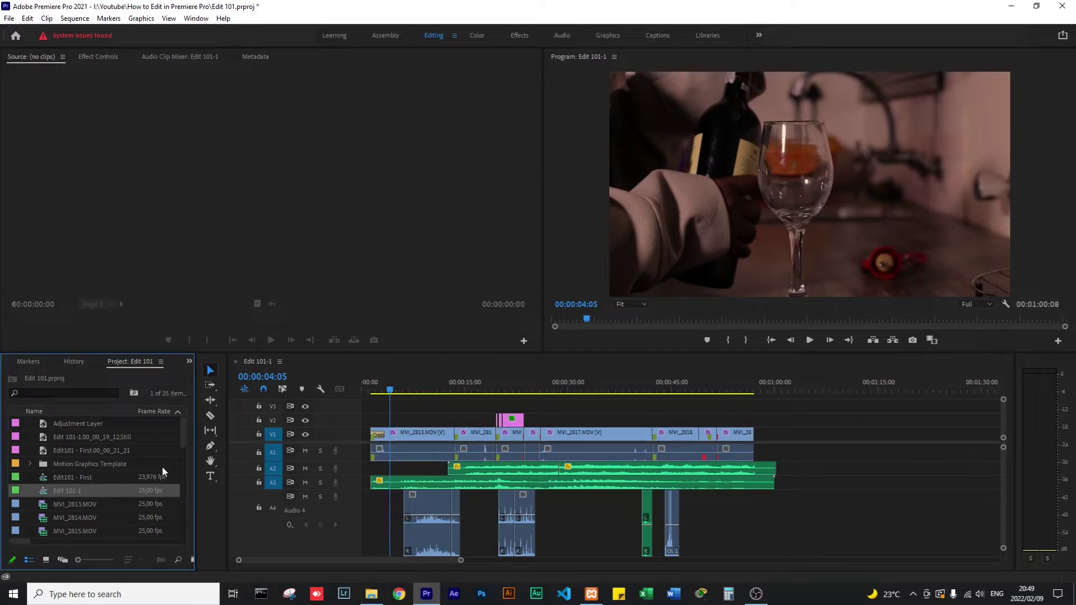
left_click_drag(183, 436, 176, 501)
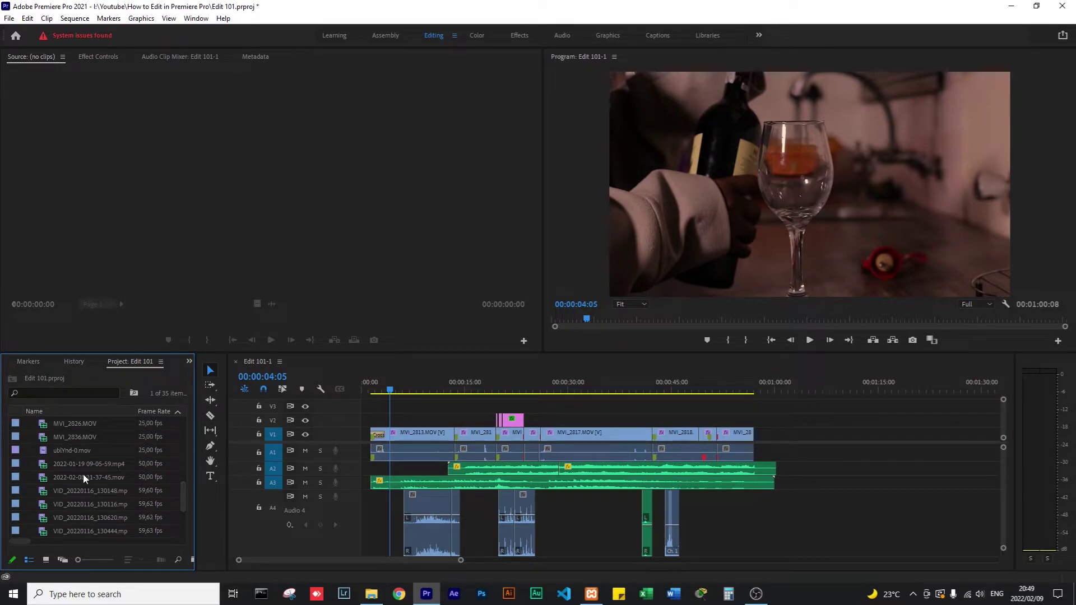
left_click(55, 449)
left_click_drag(44, 453, 107, 275)
left_click(272, 341)
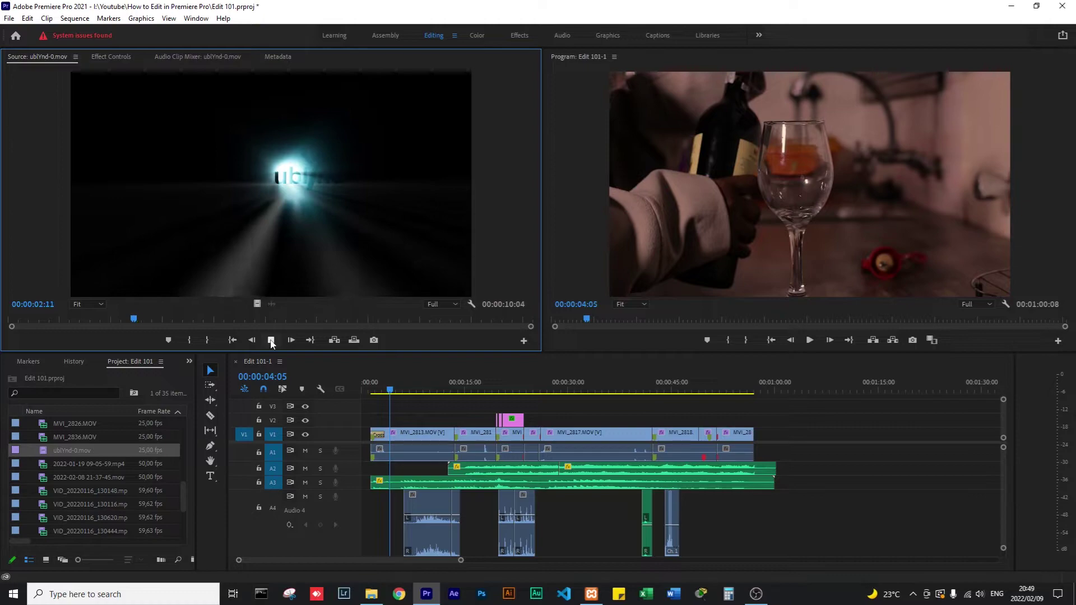
left_click(272, 341)
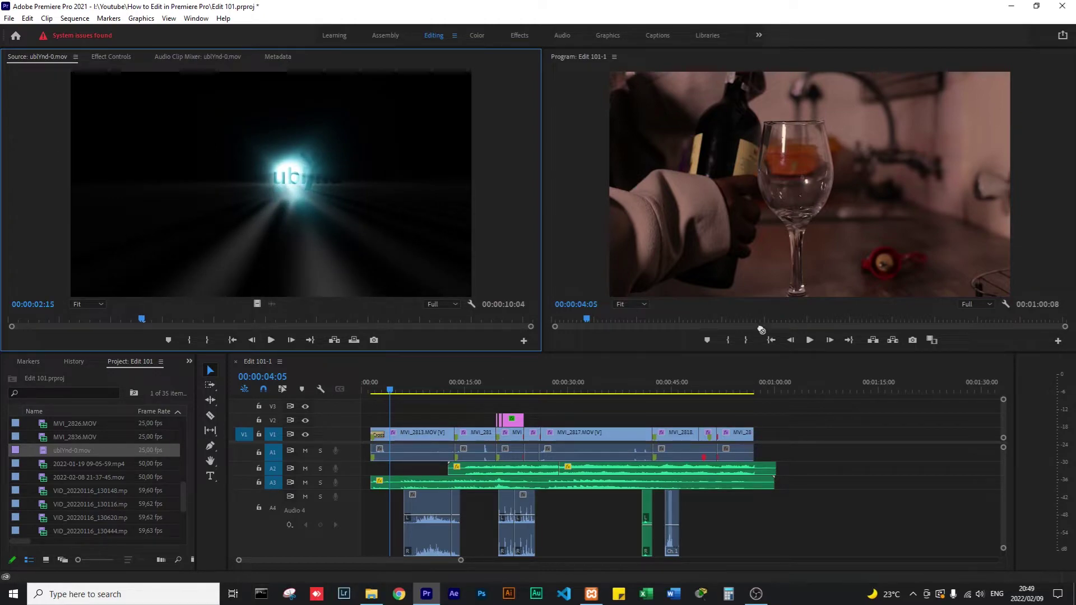
left_click_drag(761, 330, 756, 433)
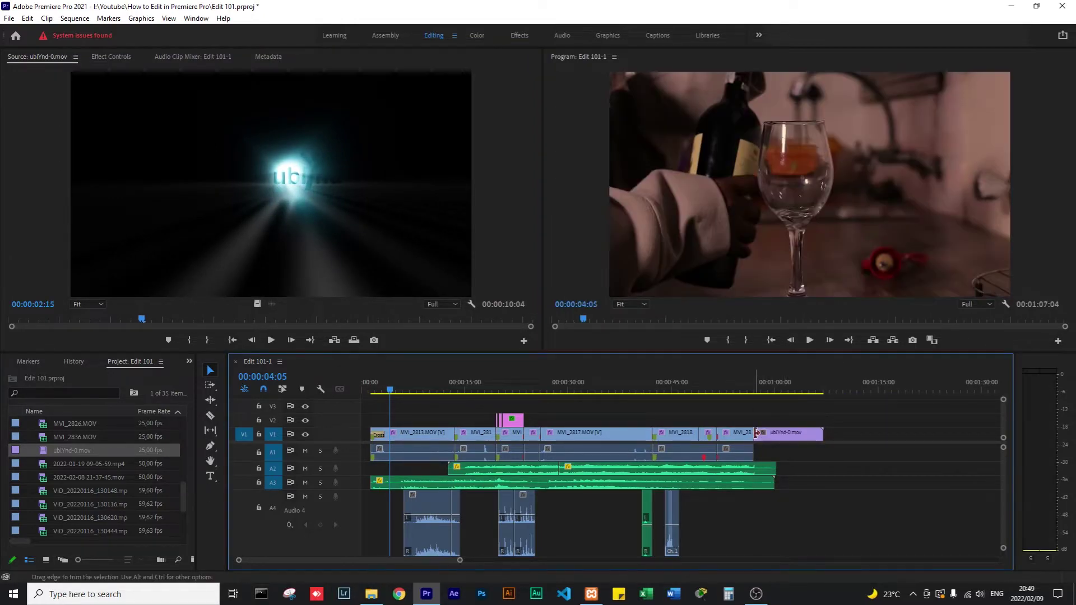
key("equal")
Play the ending from 00:00:56:11 with the outro, then select and enlarge the A3 music track.
key("minus")
key("minus")
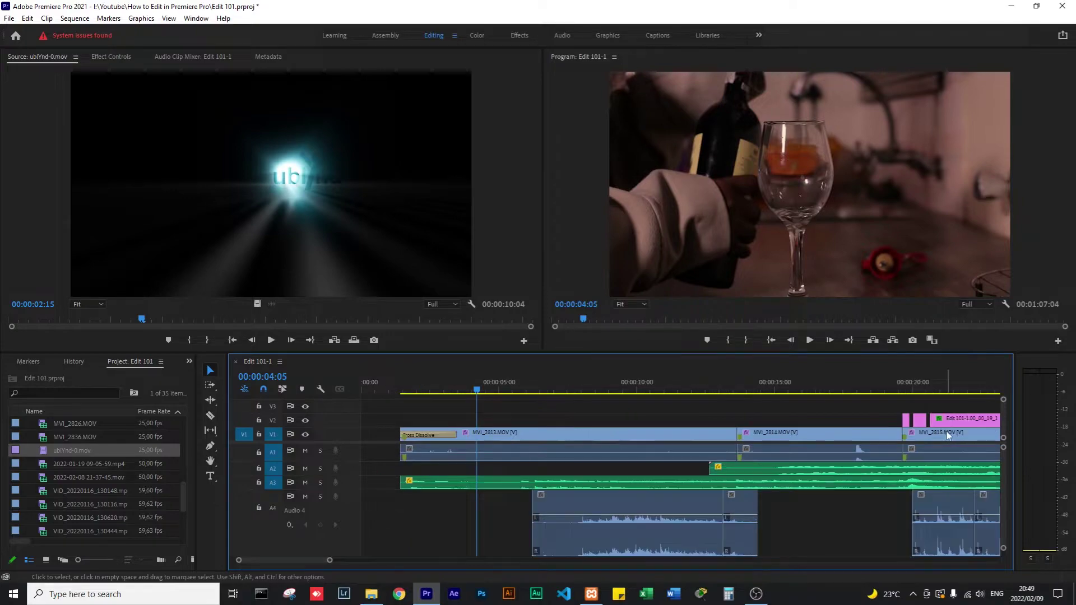
left_click(749, 382)
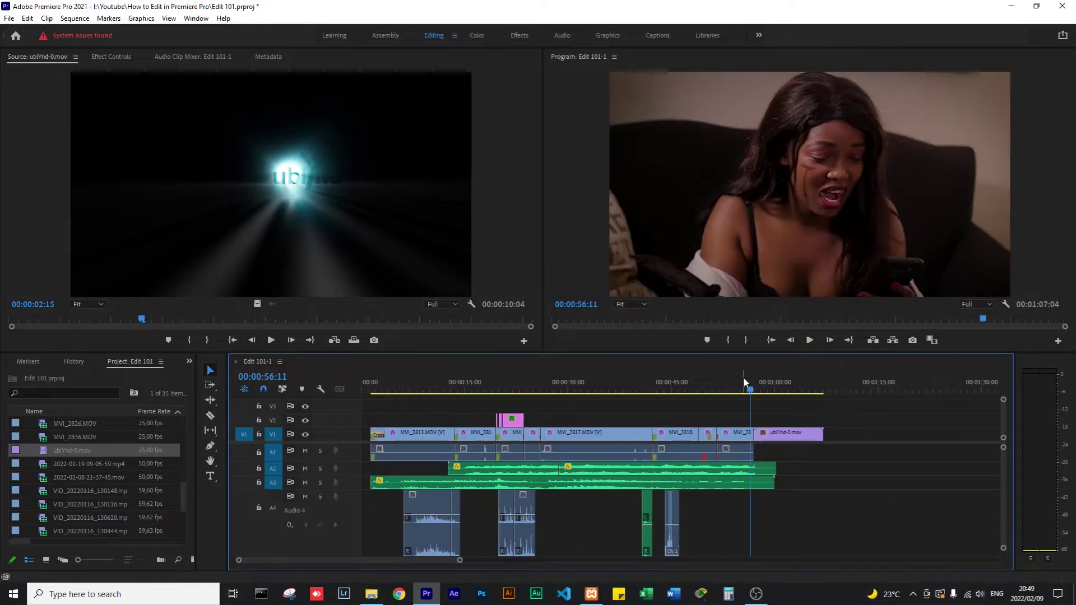
key("equal")
key("equal")
key("minus")
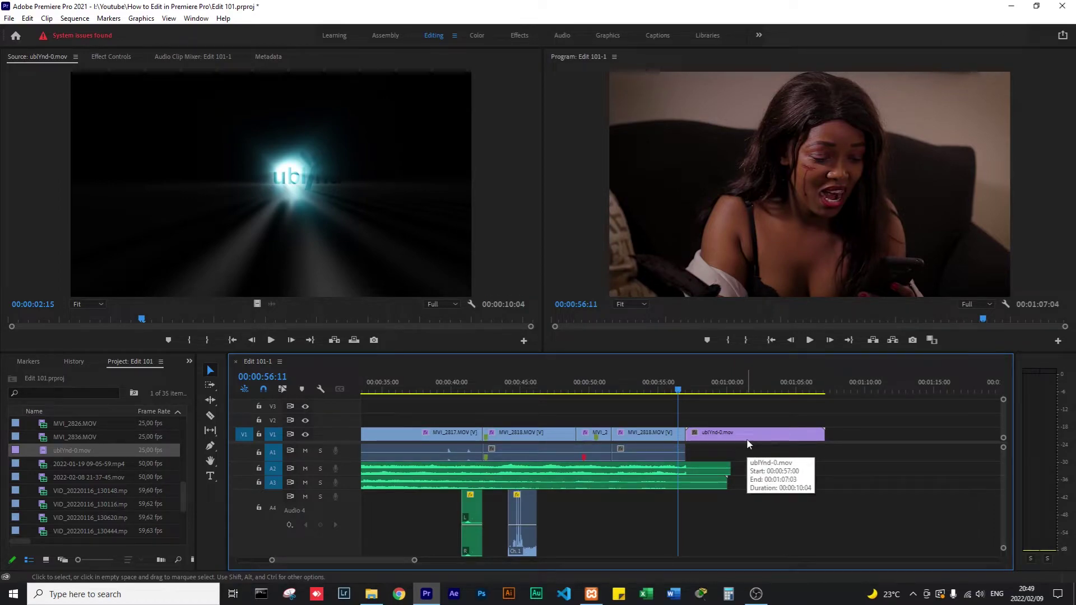
key("space")
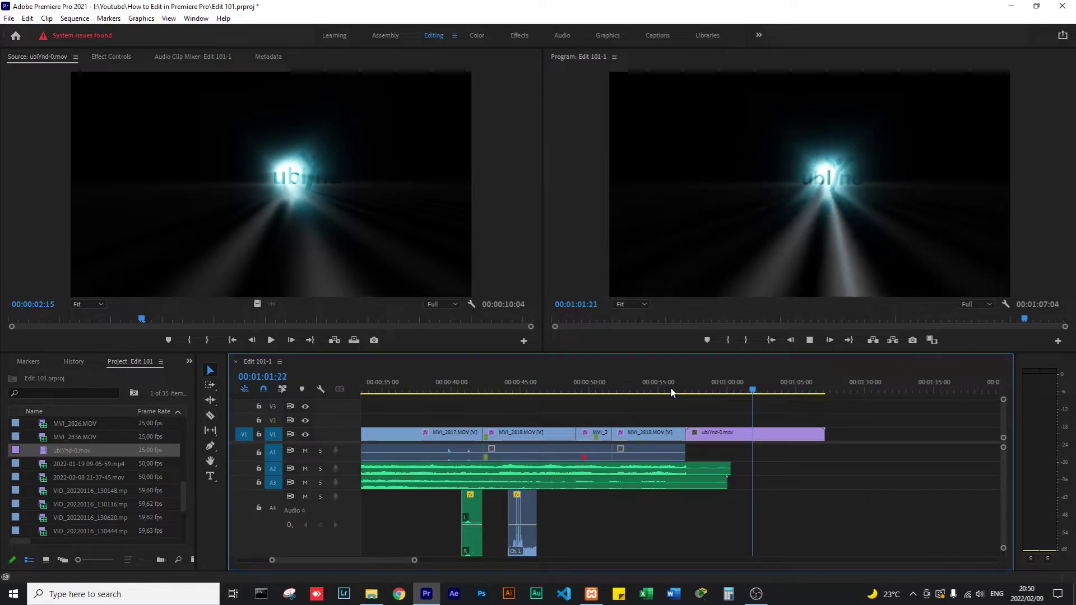
key("space")
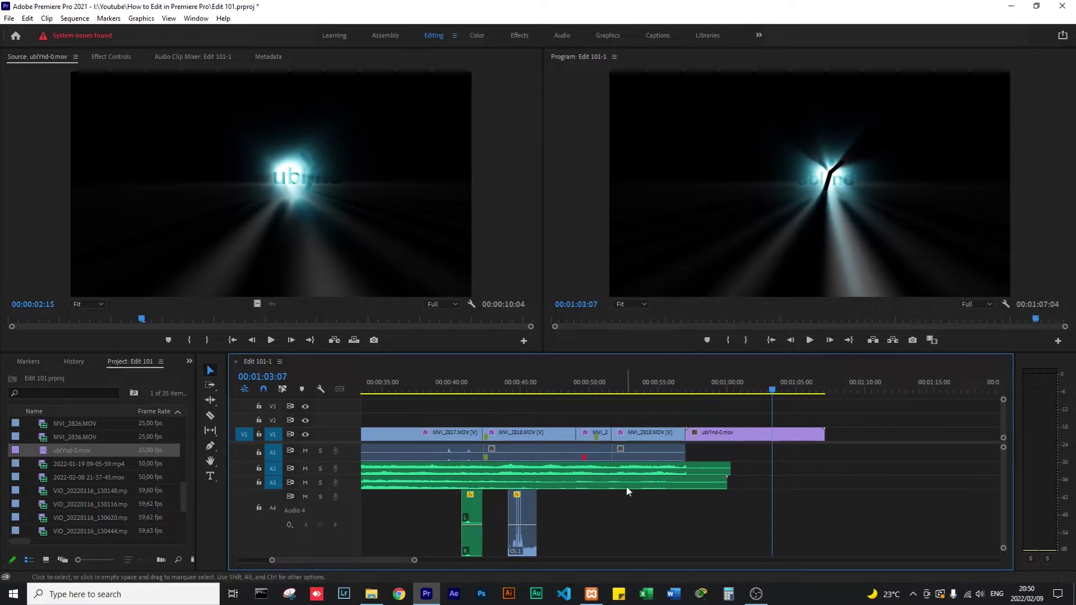
left_click(627, 487)
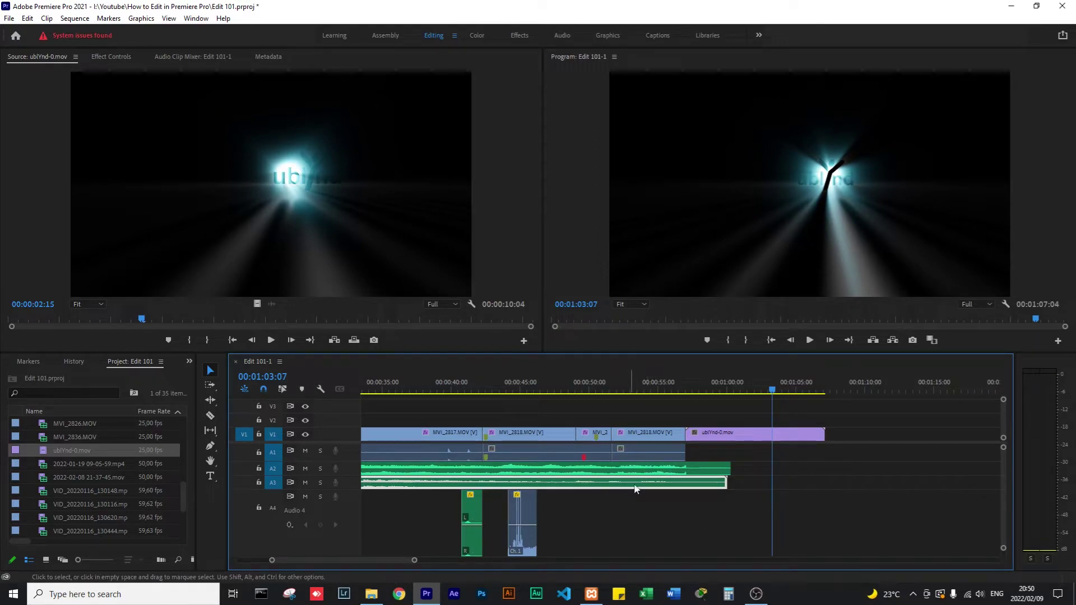
left_click_drag(332, 487, 333, 531)
left_click(618, 387)
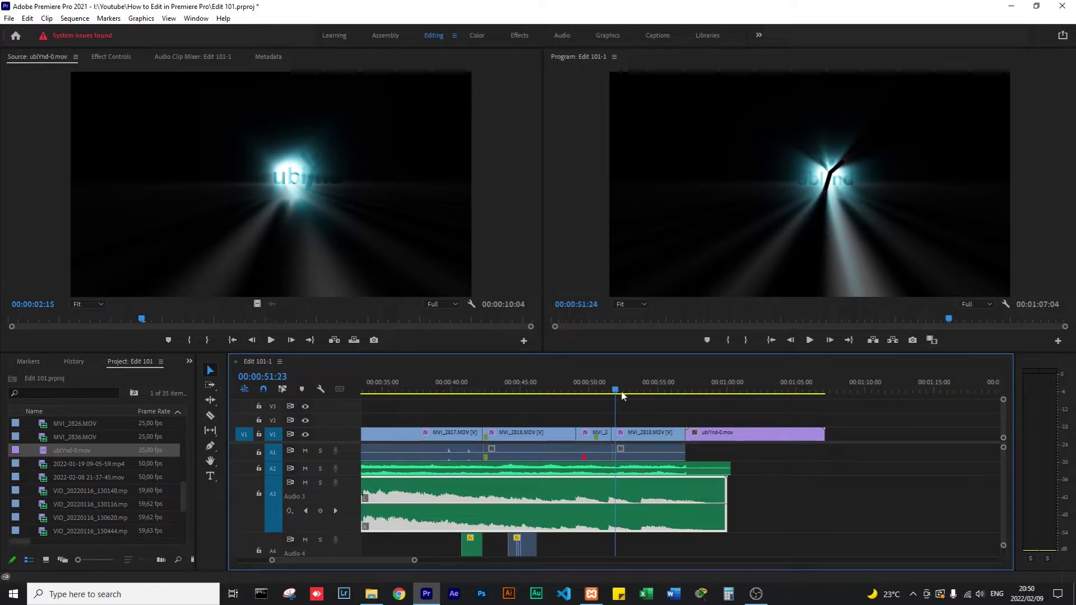
key("space")
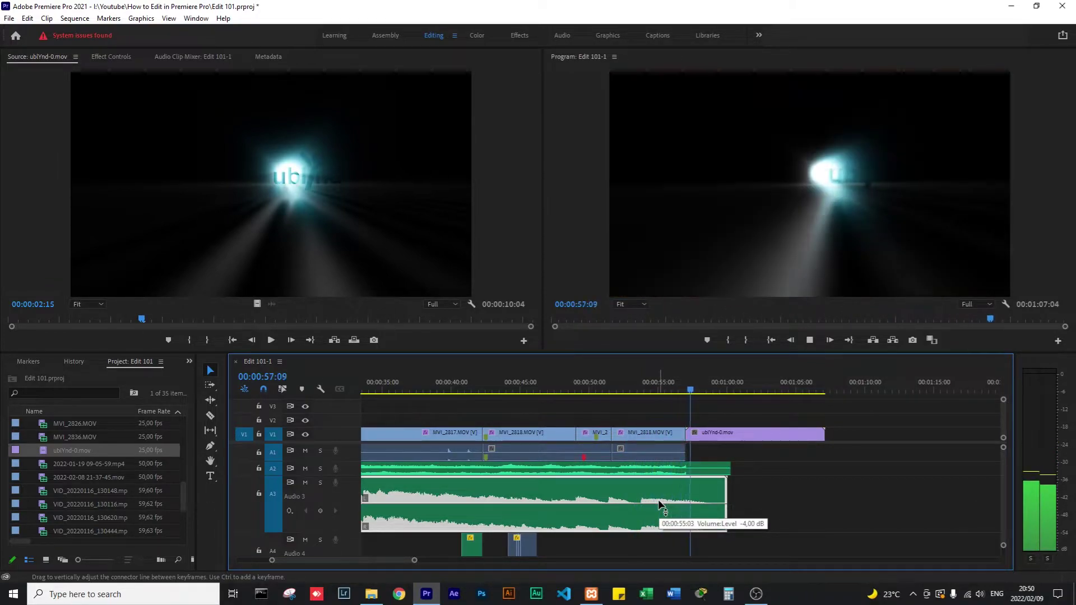
key("space")
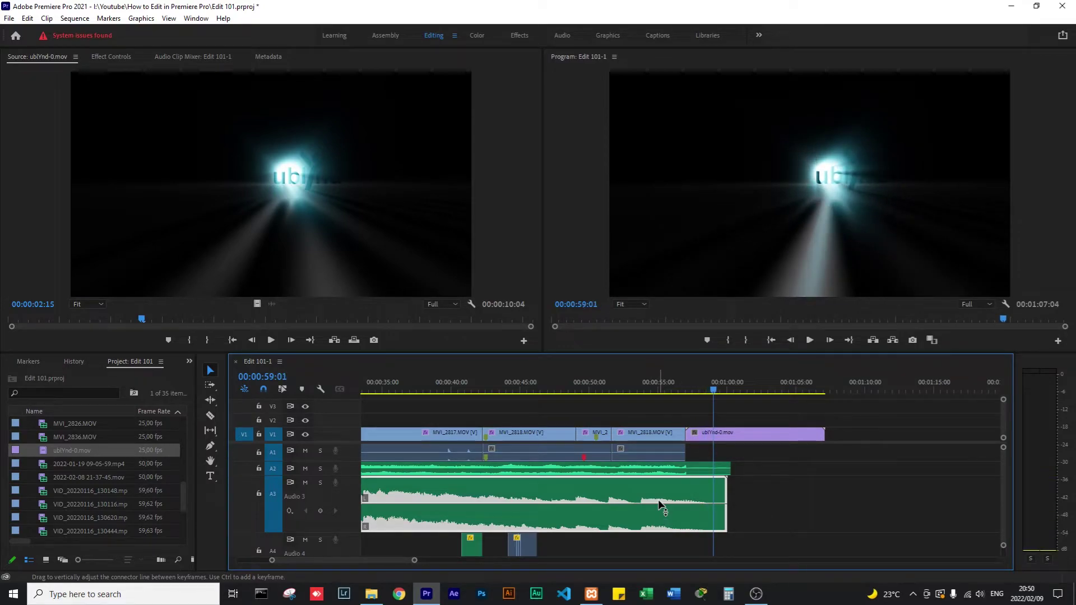
key("minus")
key("minus")
key("minus")
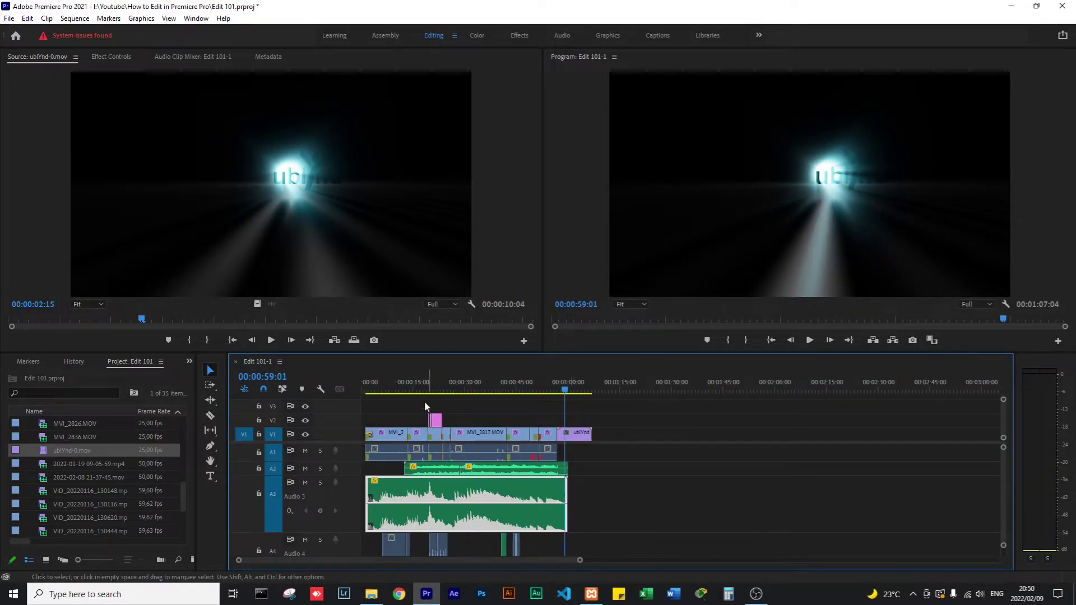
left_click(424, 379)
key("equal")
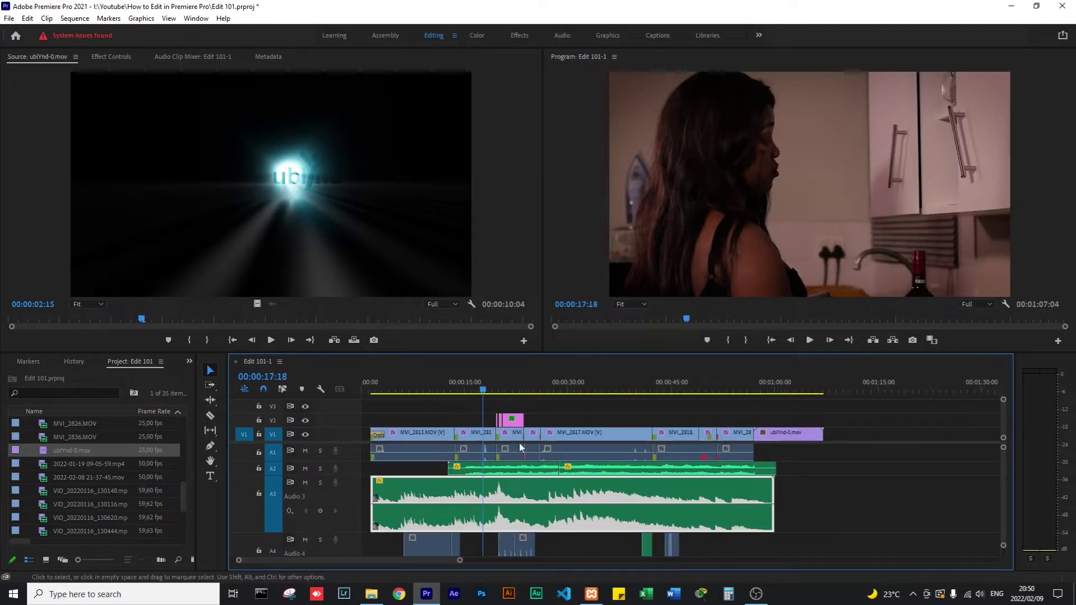
key("equal")
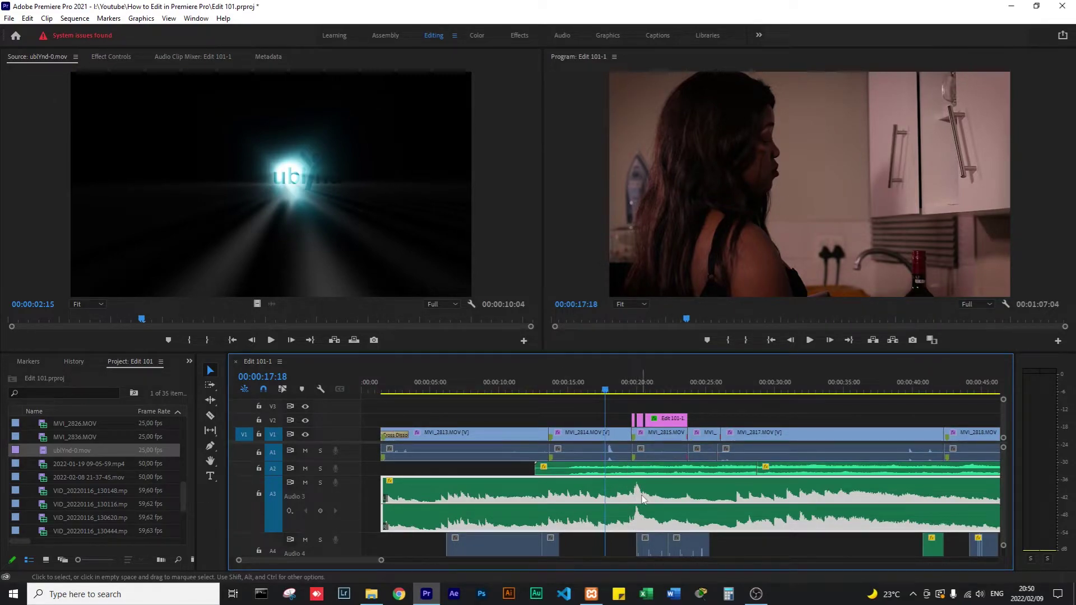
key("space")
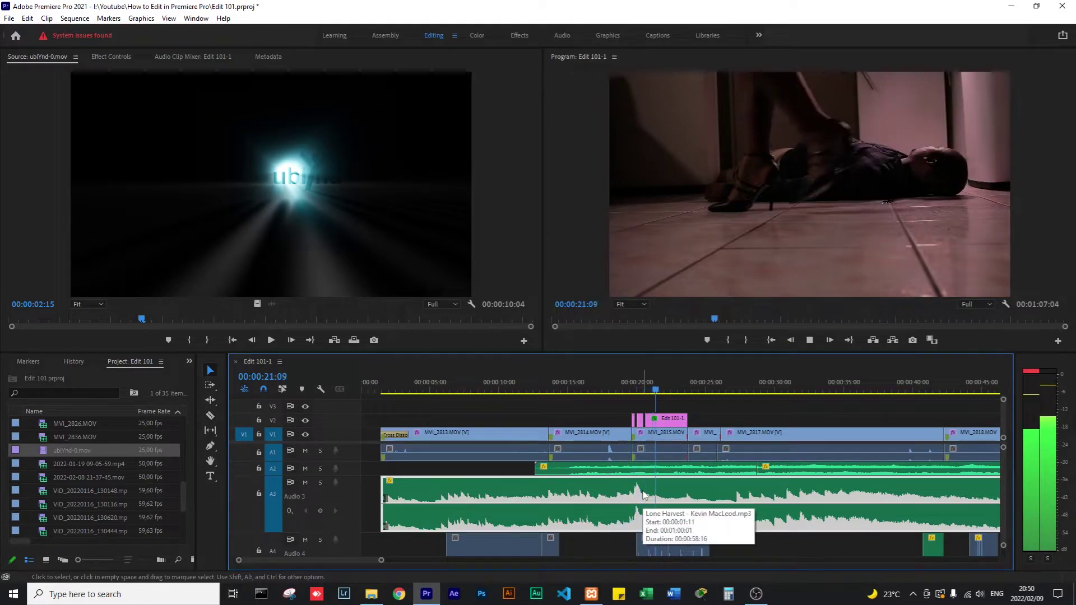
key("space")
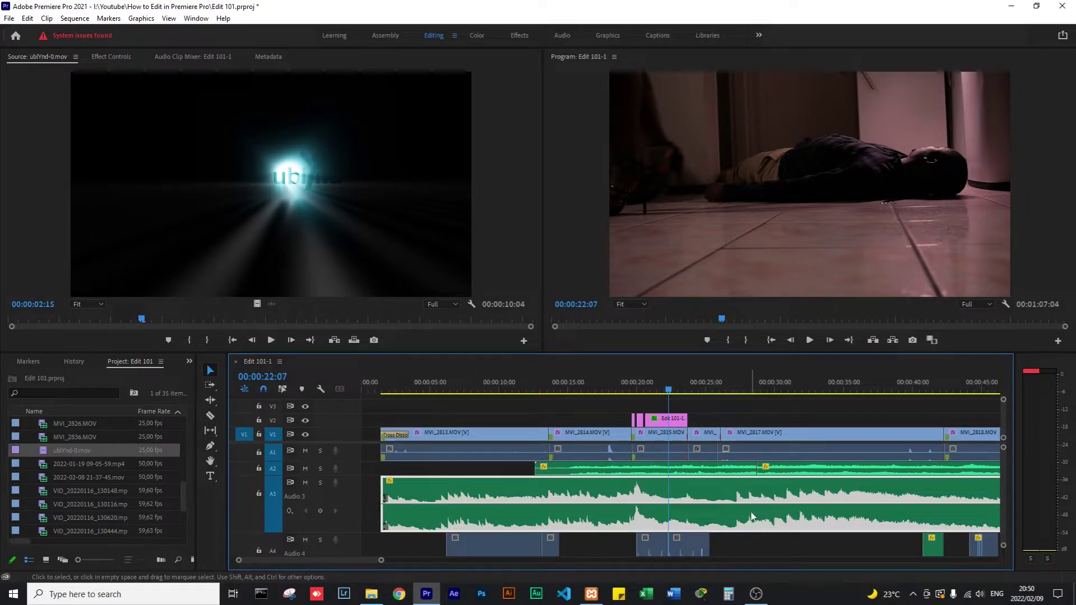
key("c")
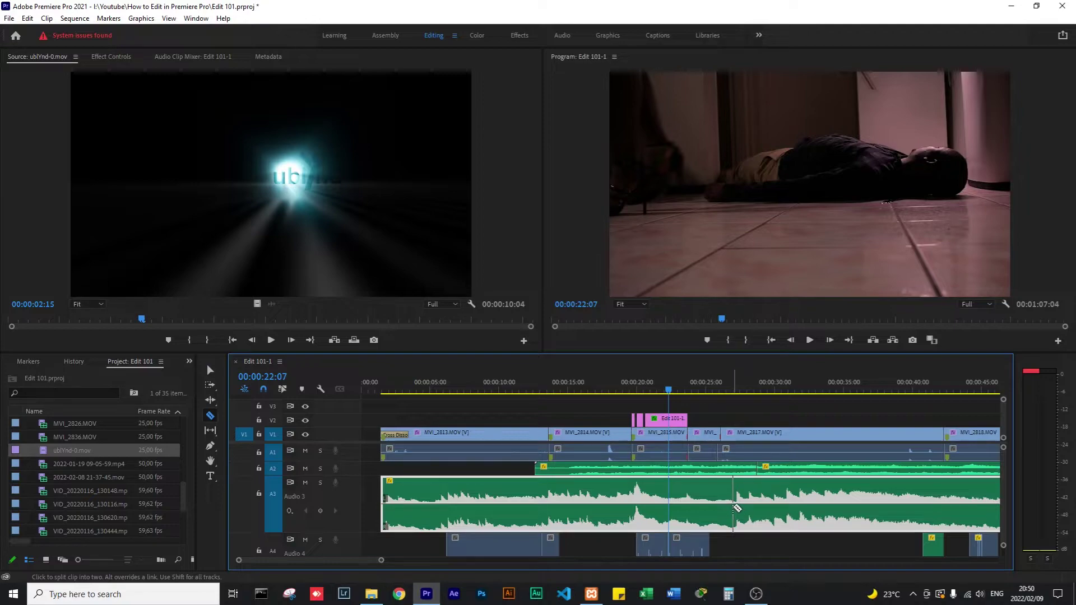
Cut the Audio 3 music clip at 00:00:22:07 with the Razor tool.
left_click(736, 508)
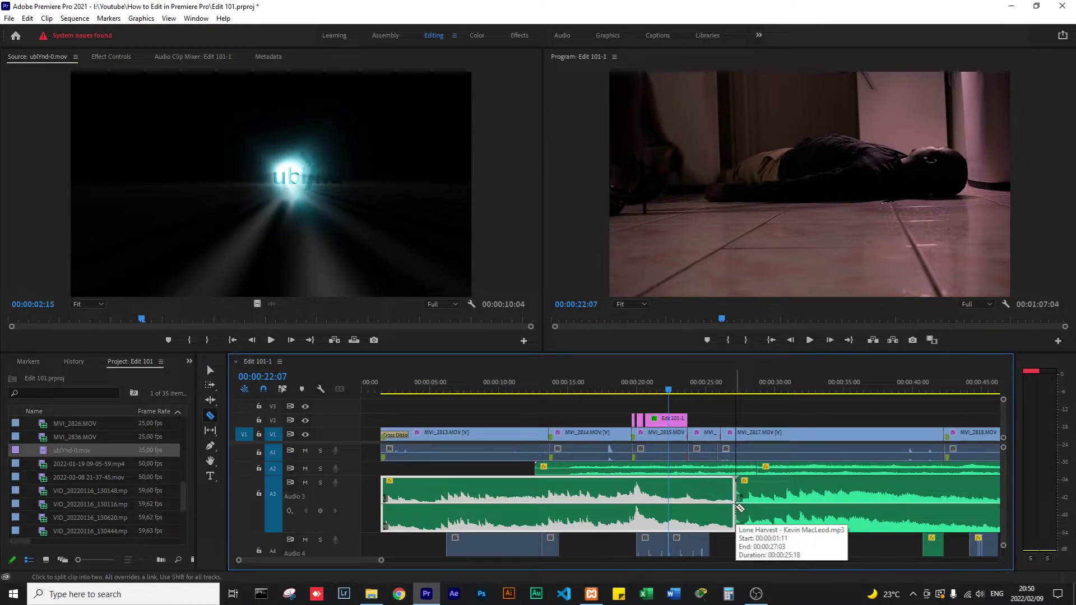
key("minus")
key("minus")
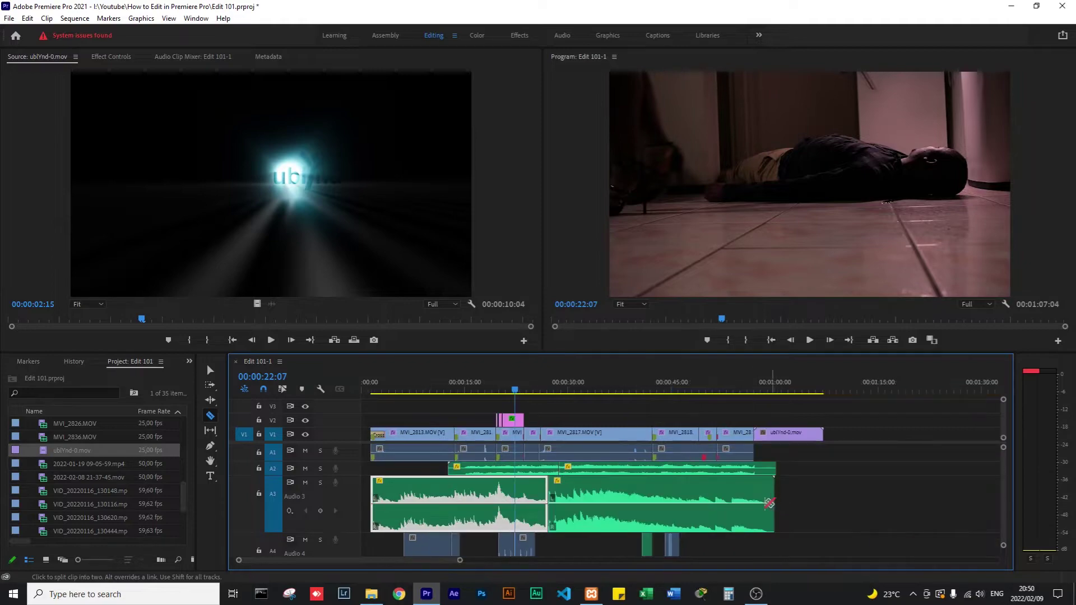
key("equal")
key("v")
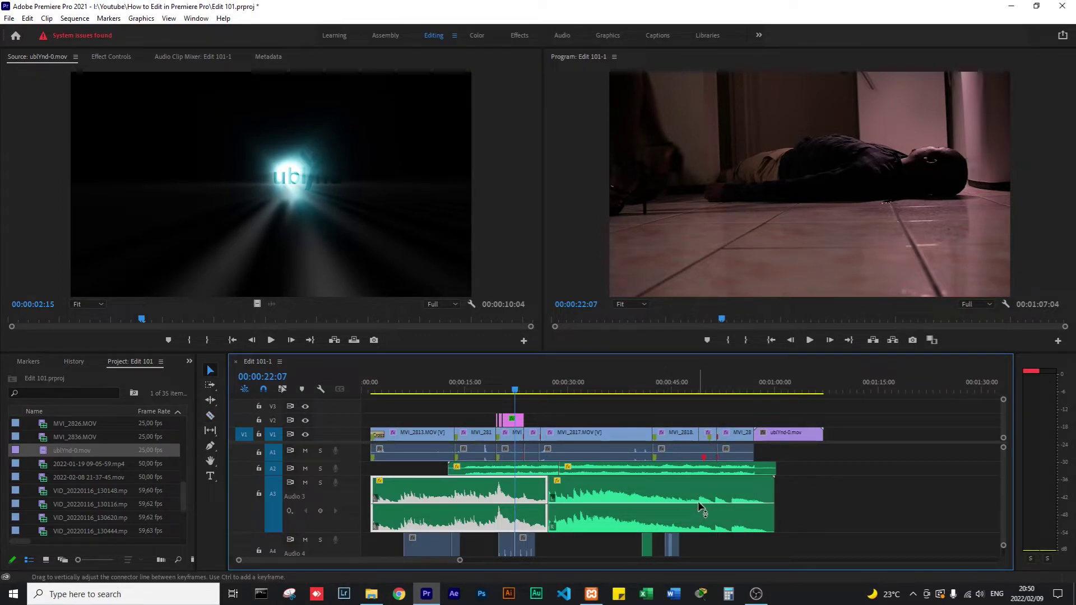
key("c")
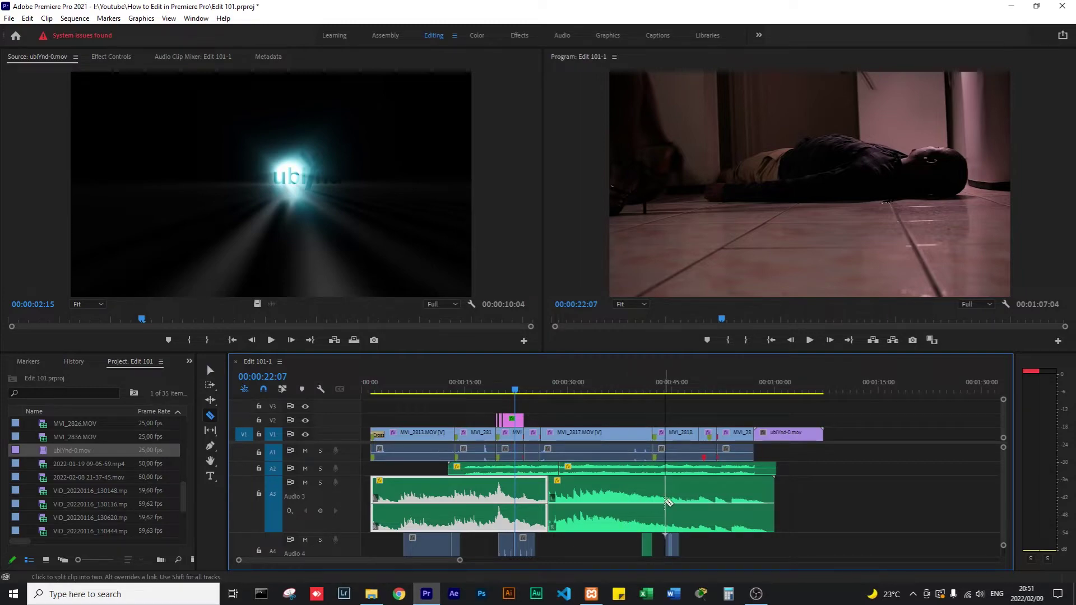
key("v")
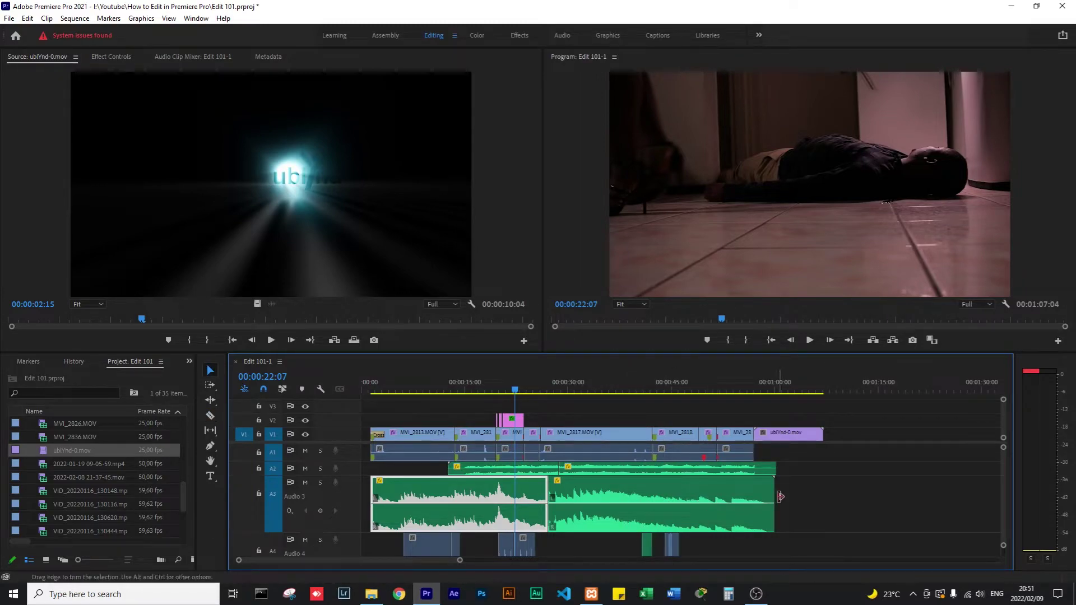
Move the second music part about 00:00:01:14 later, leaving a gap, and play the ending.
left_click_drag(745, 522, 757, 518)
left_click_drag(766, 519, 761, 521)
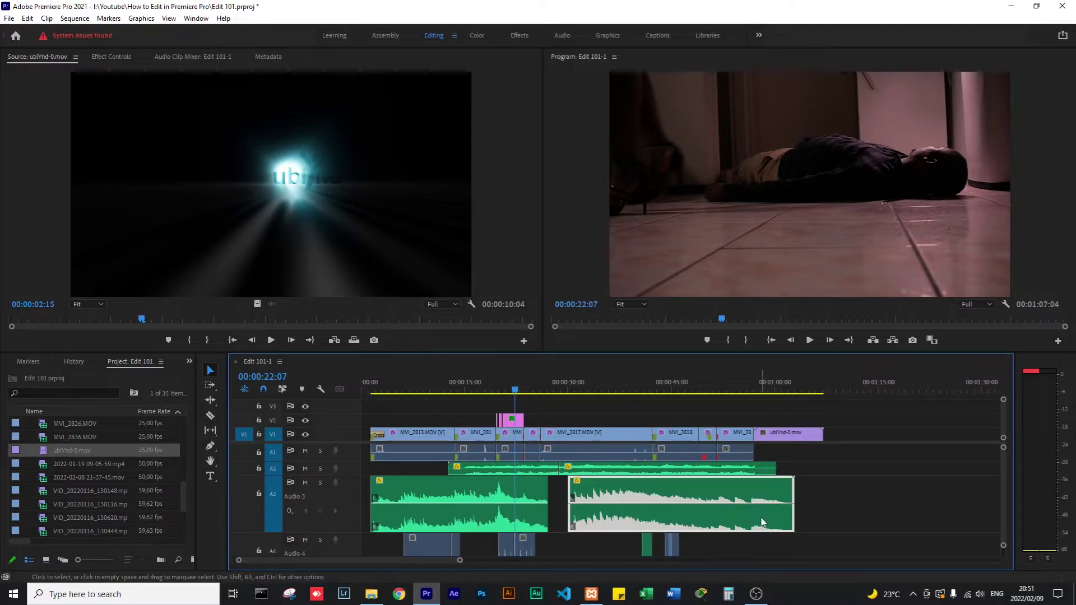
left_click(748, 388)
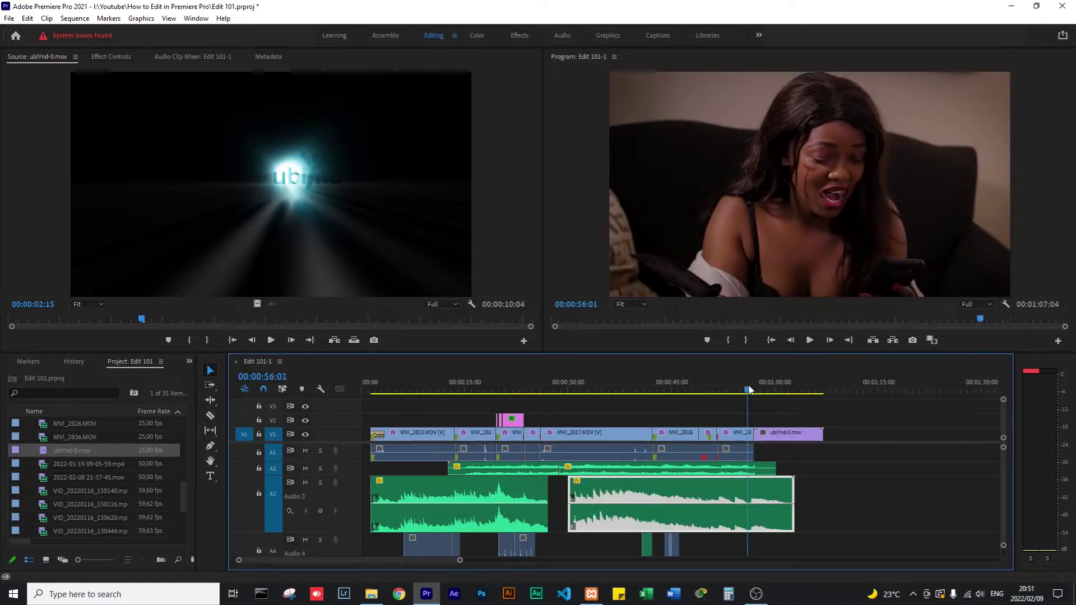
key("space")
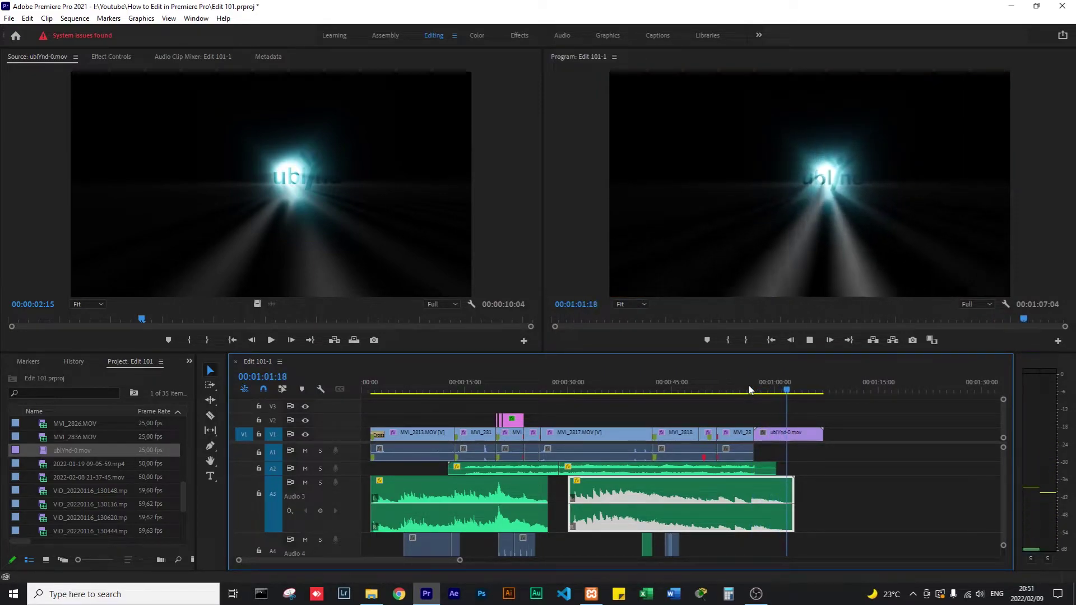
Shorten the ubIYnd-0.mov outro clip to 6 seconds and add a default fade-out at its end.
key("space")
left_click_drag(825, 437, 796, 435)
right_click(796, 434)
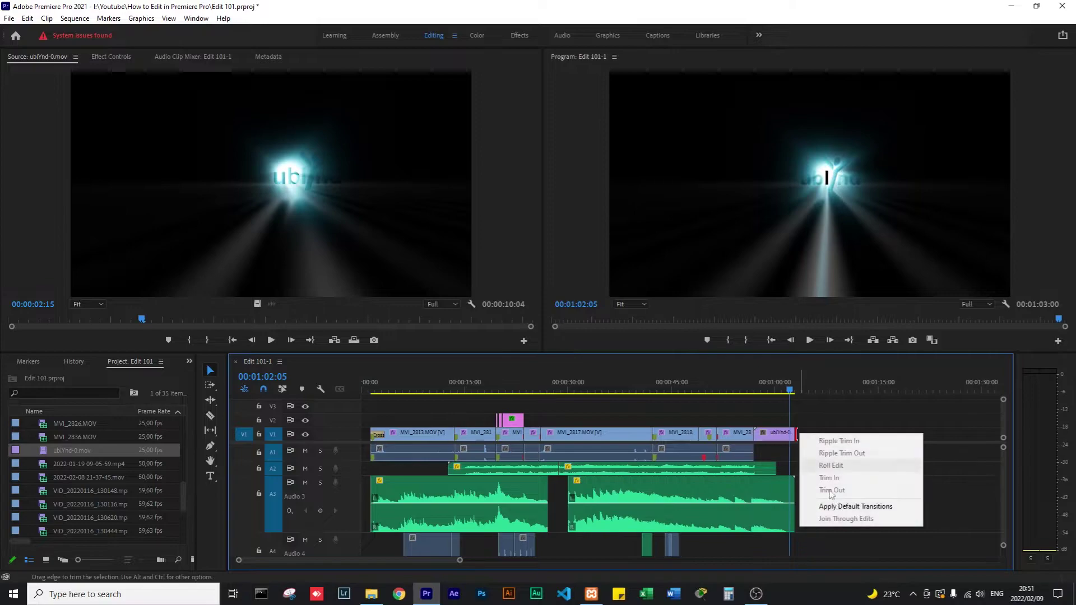
left_click(856, 506)
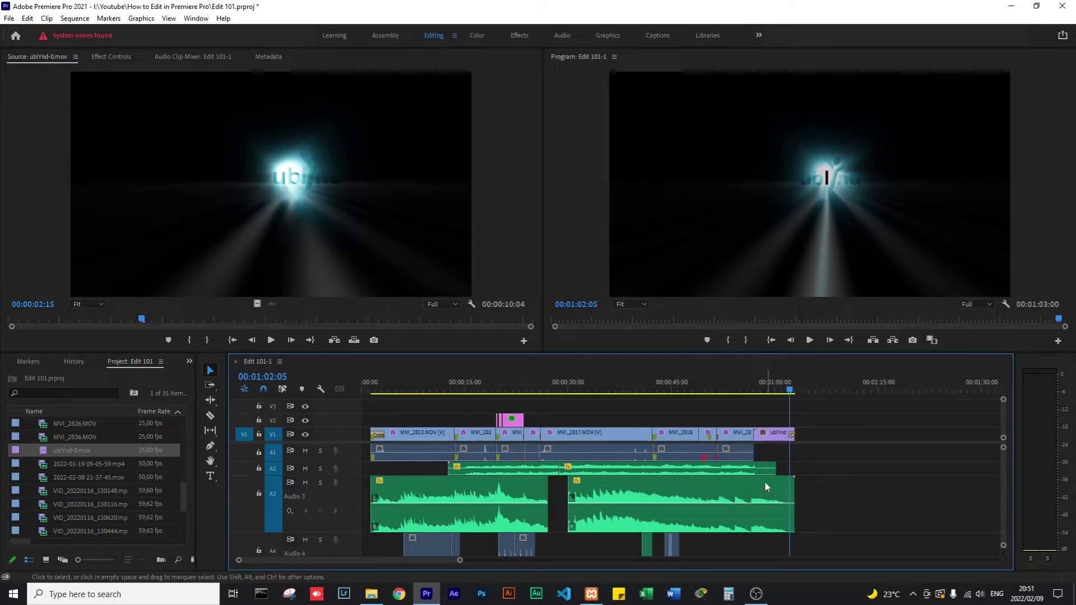
Replay the ending from about 00:00:57 to check the outro fade.
left_click(753, 386)
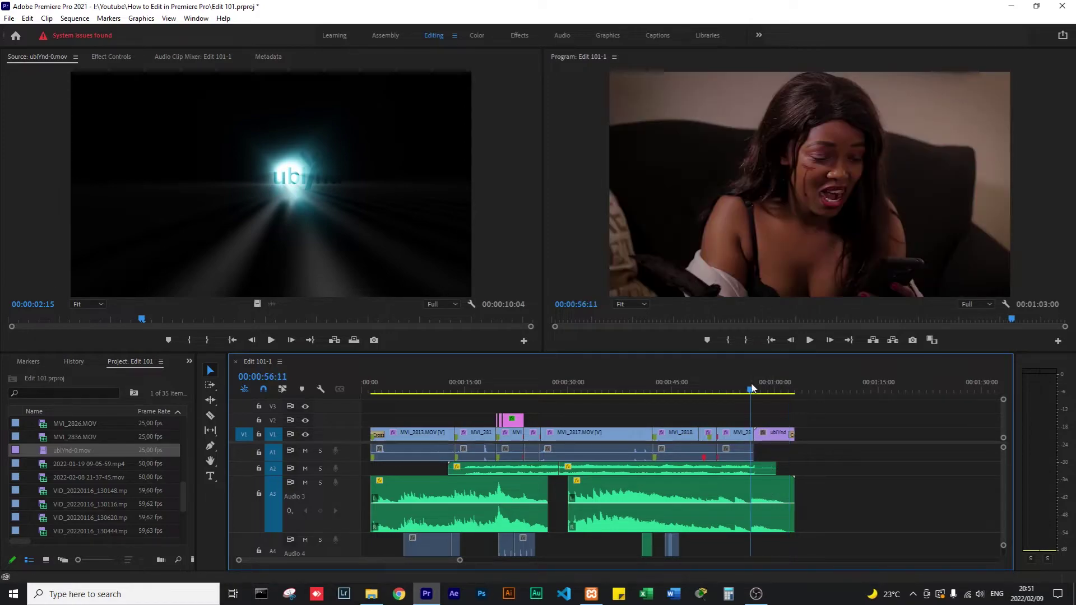
key("space")
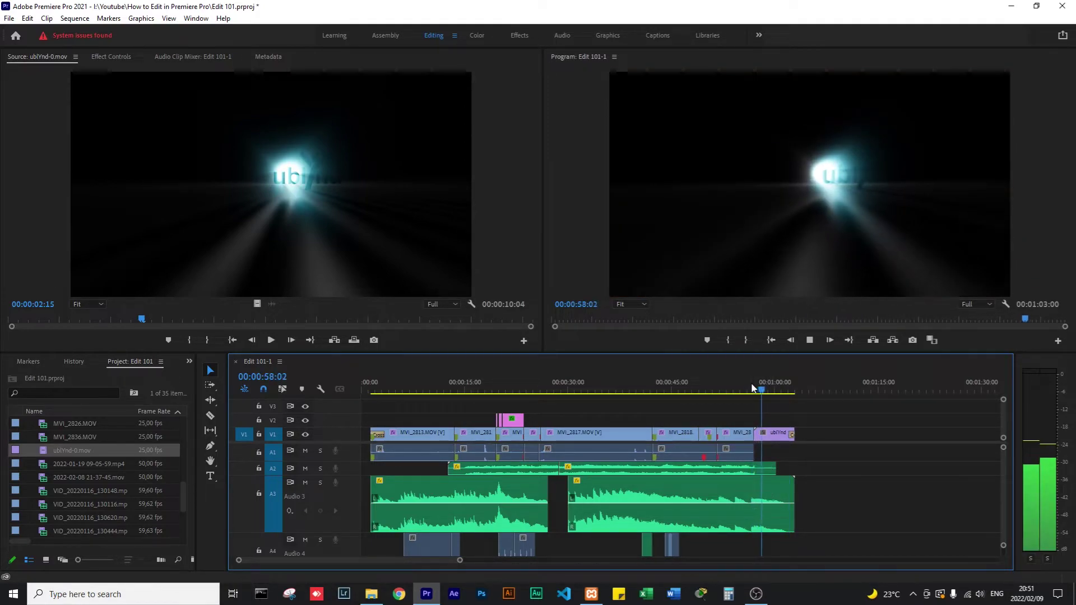
key("space")
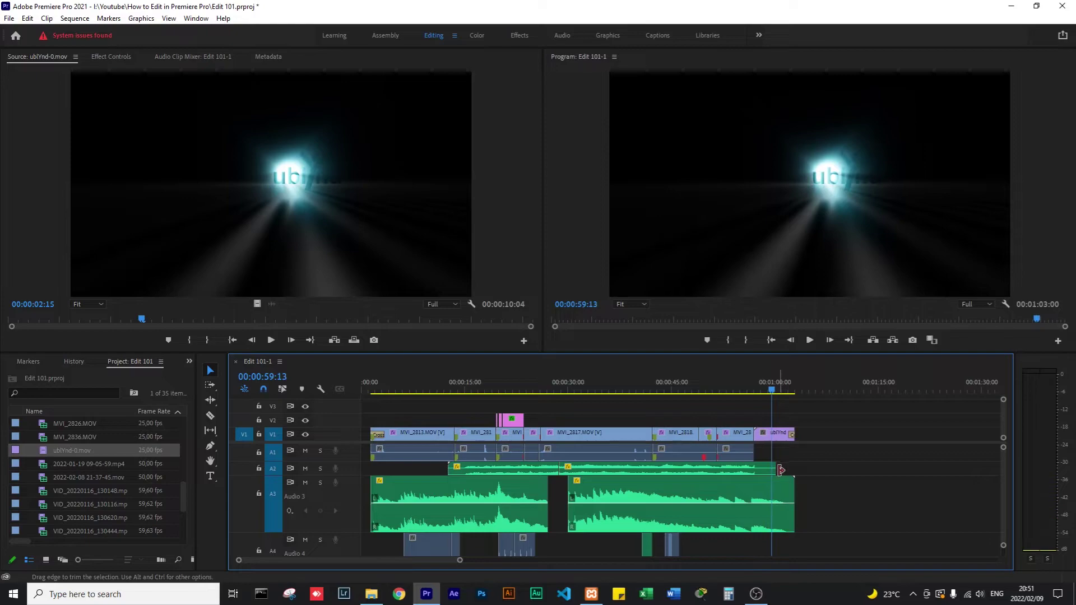
left_click(751, 386)
key("space")
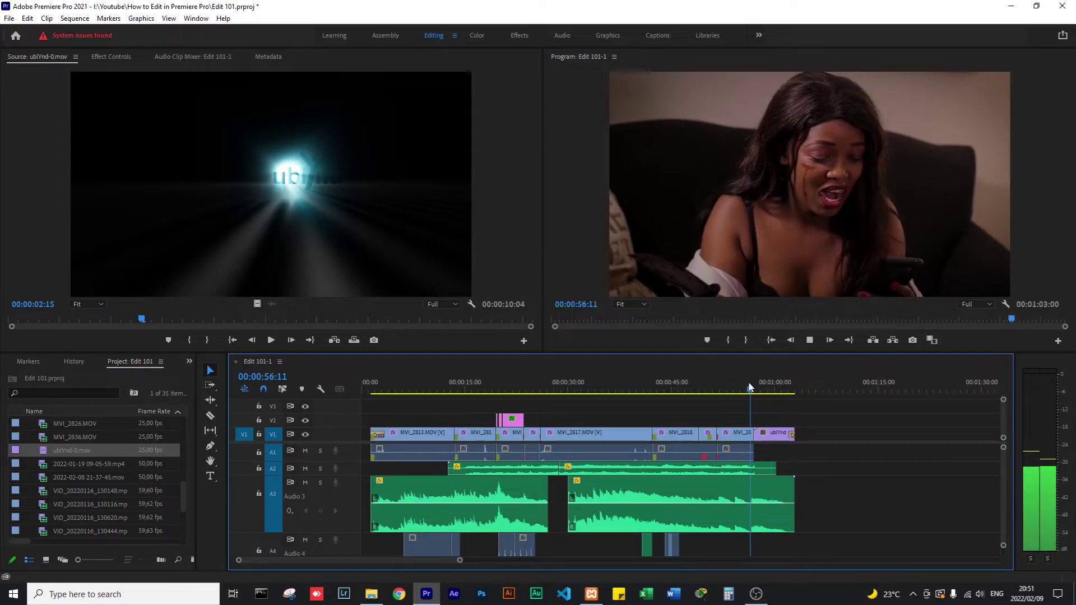
Shorten the A2 audio clip's end and give it a default Constant Power fade-out.
left_click_drag(776, 469, 757, 470)
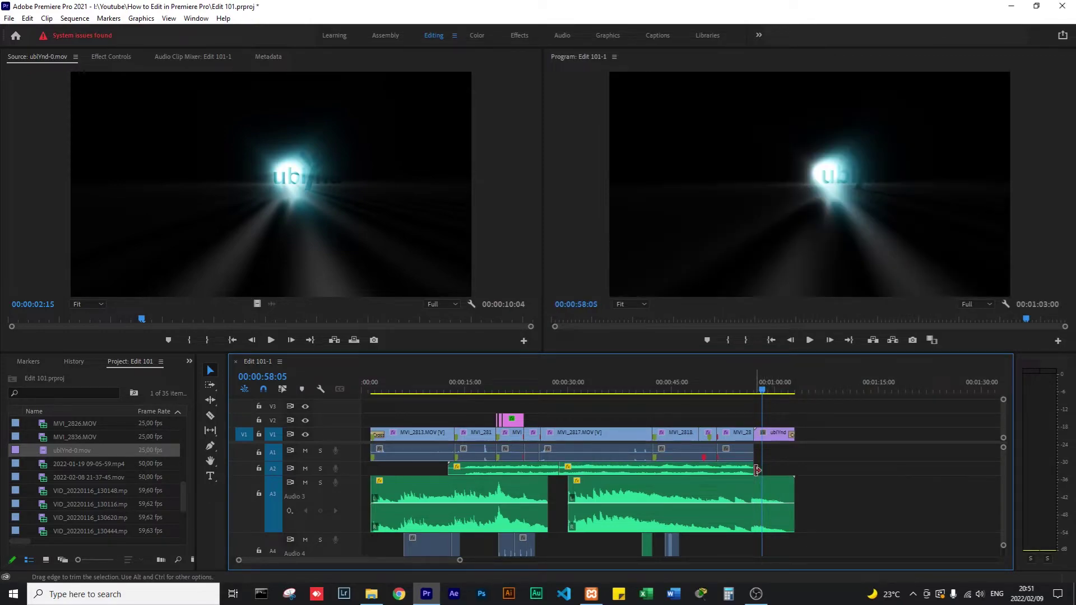
right_click(759, 470)
left_click(812, 543)
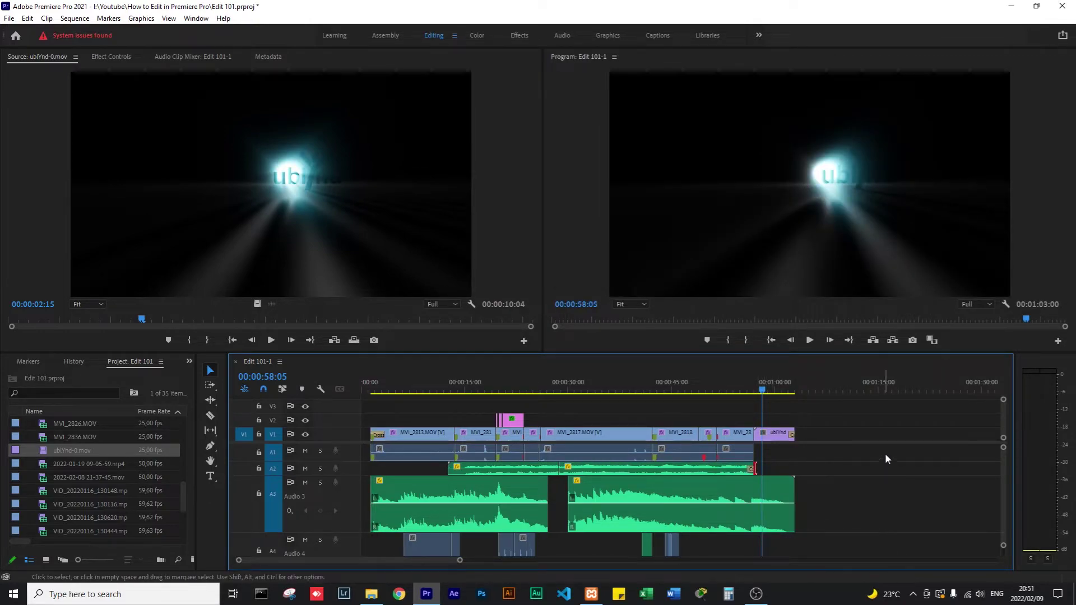
Adjust the A2 clip end again and replay the sequence from 00:00:54:08.
left_click(747, 391)
key("space")
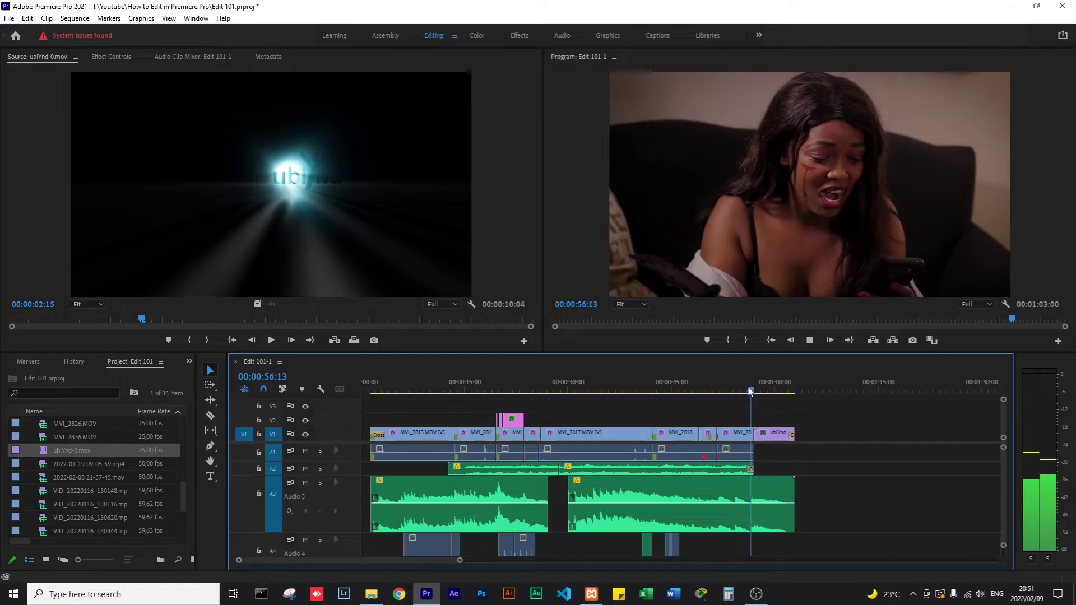
left_click(736, 387)
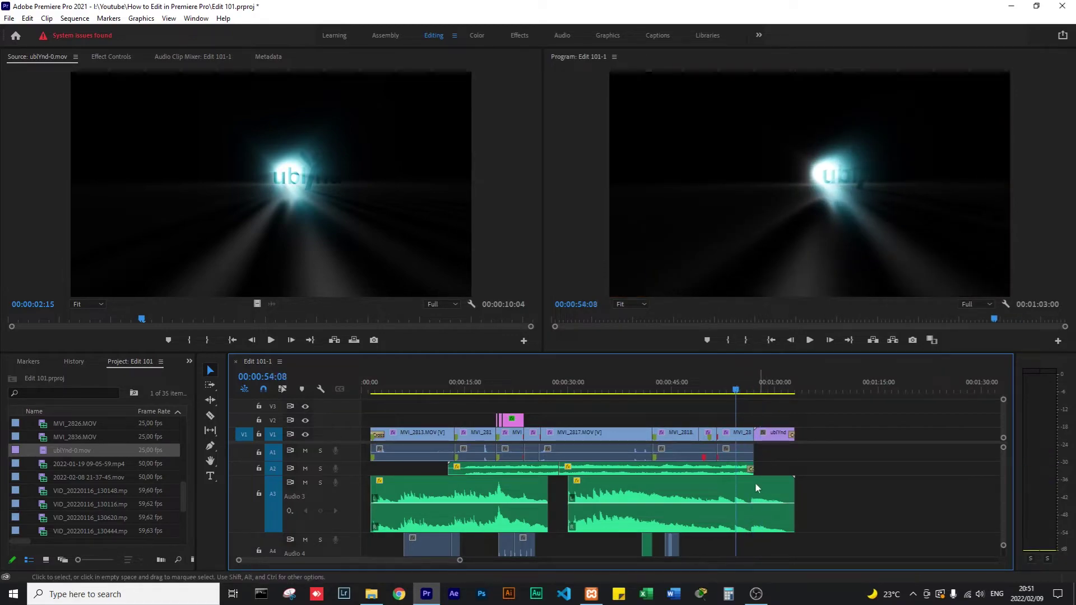
scroll(747, 468, "up", 5)
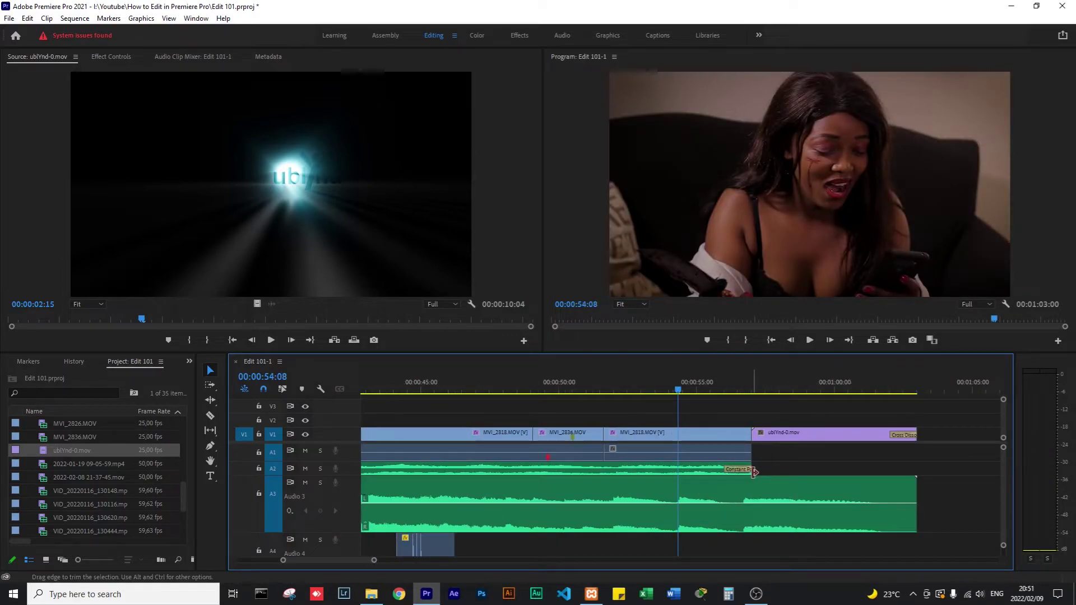
left_click_drag(753, 469, 719, 469)
key("minus")
key("minus")
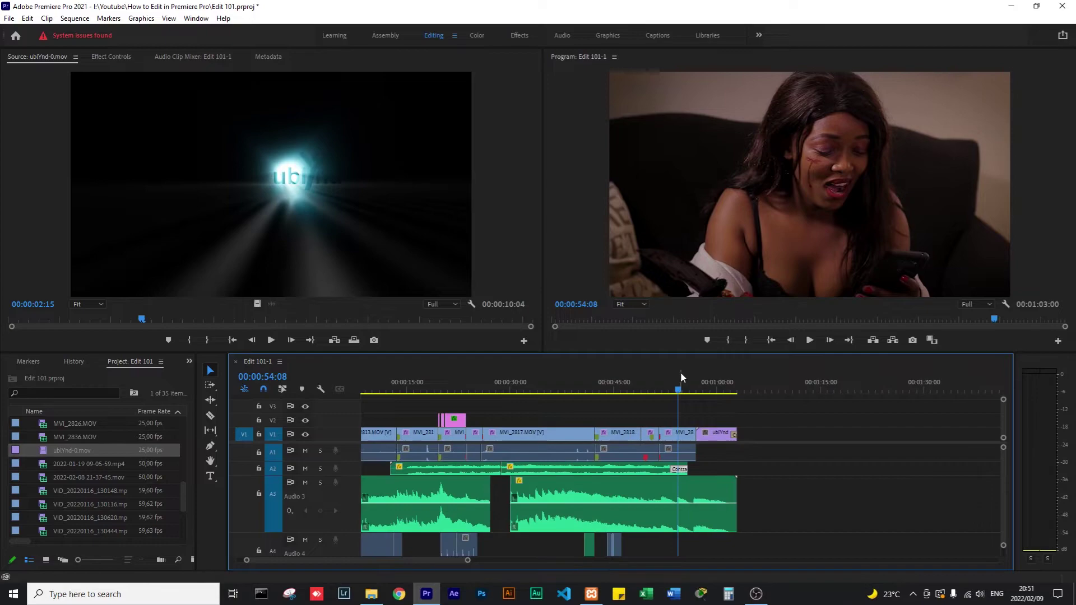
key("space")
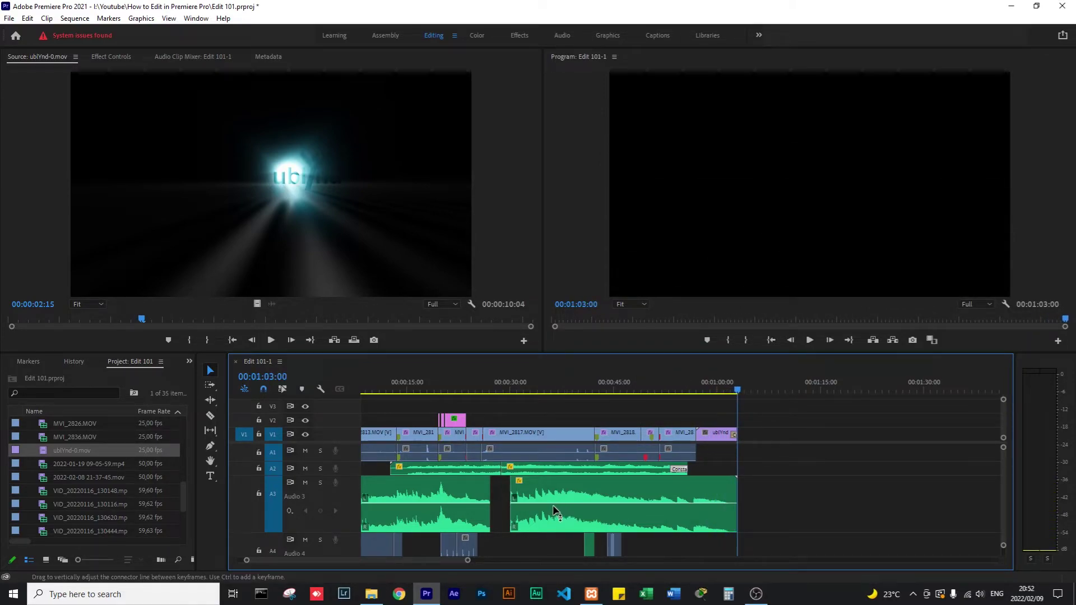
Extend the second music part earlier and apply a crossfade at the Audio 3 cut.
left_click_drag(509, 503, 490, 503)
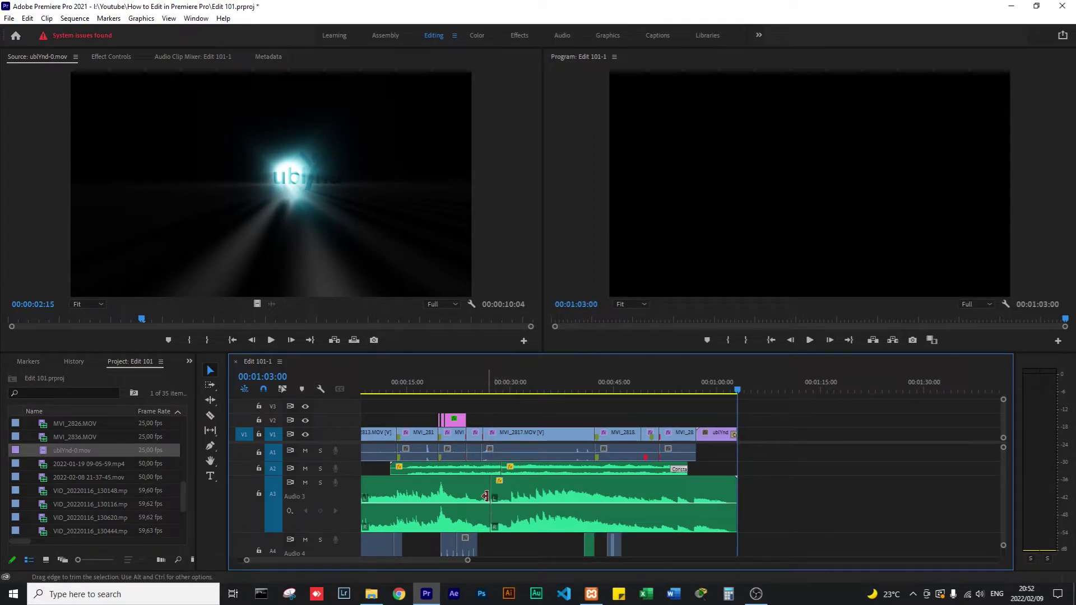
right_click(489, 492)
left_click(532, 469)
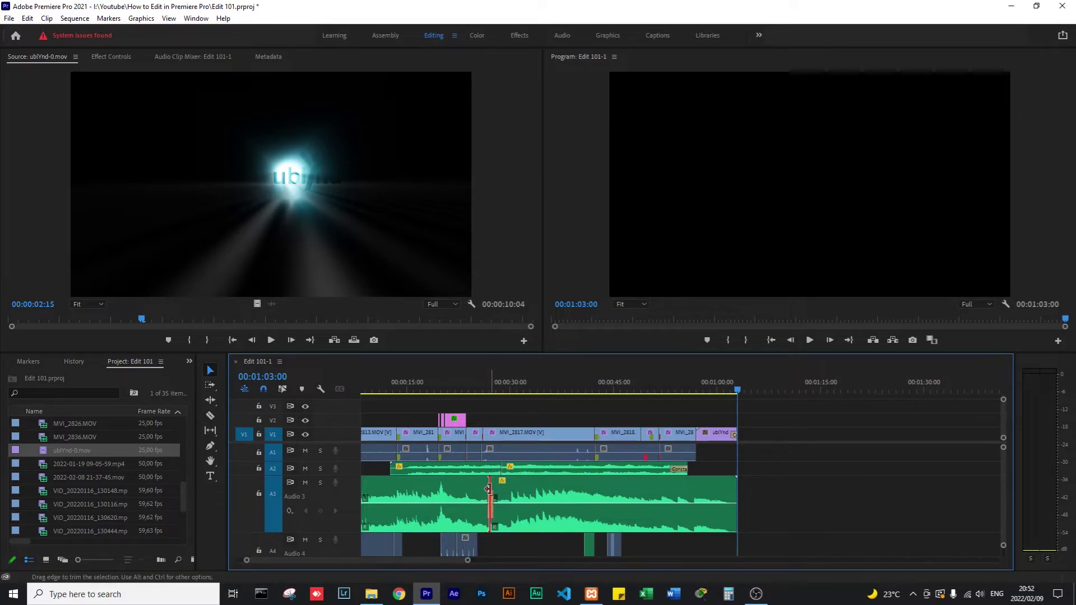
key("=")
key("minus")
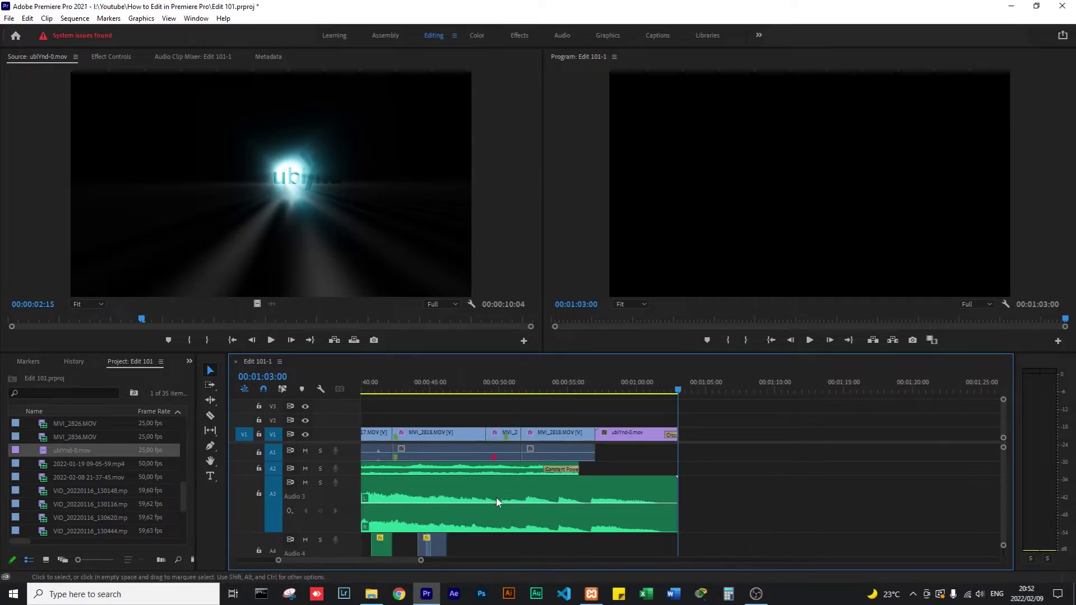
key("minus")
left_click(446, 385)
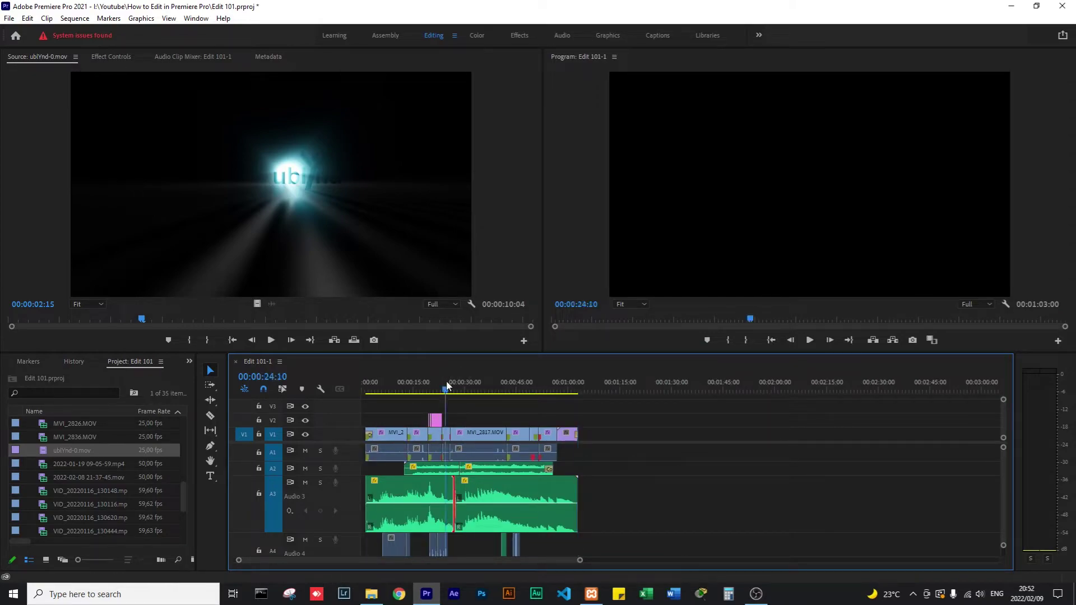
key("=")
key("=")
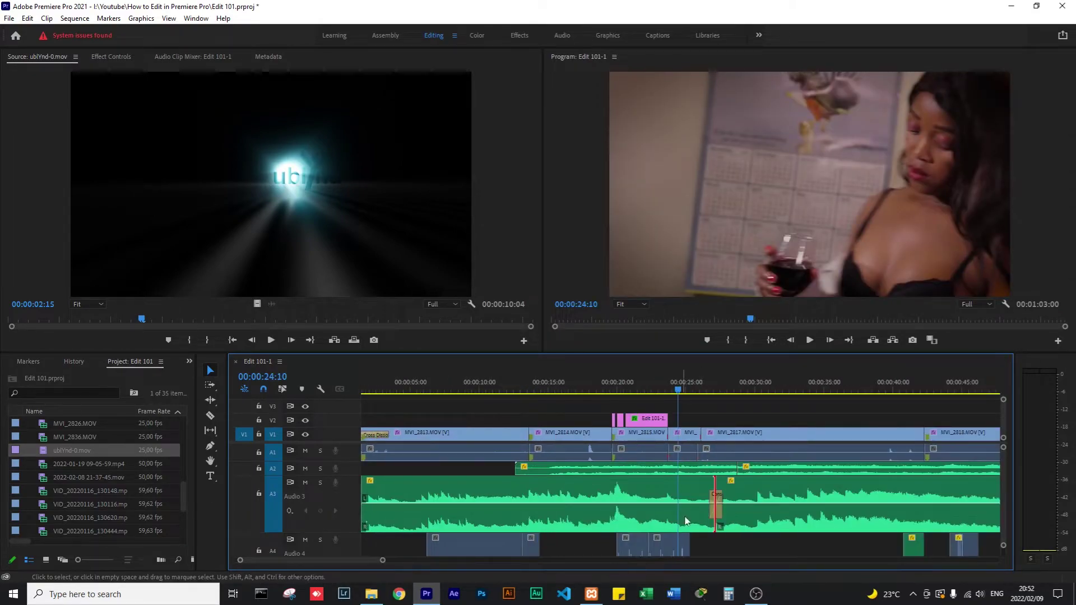
Select the later music clip and inspect the existing transition at the cut.
left_click(740, 503)
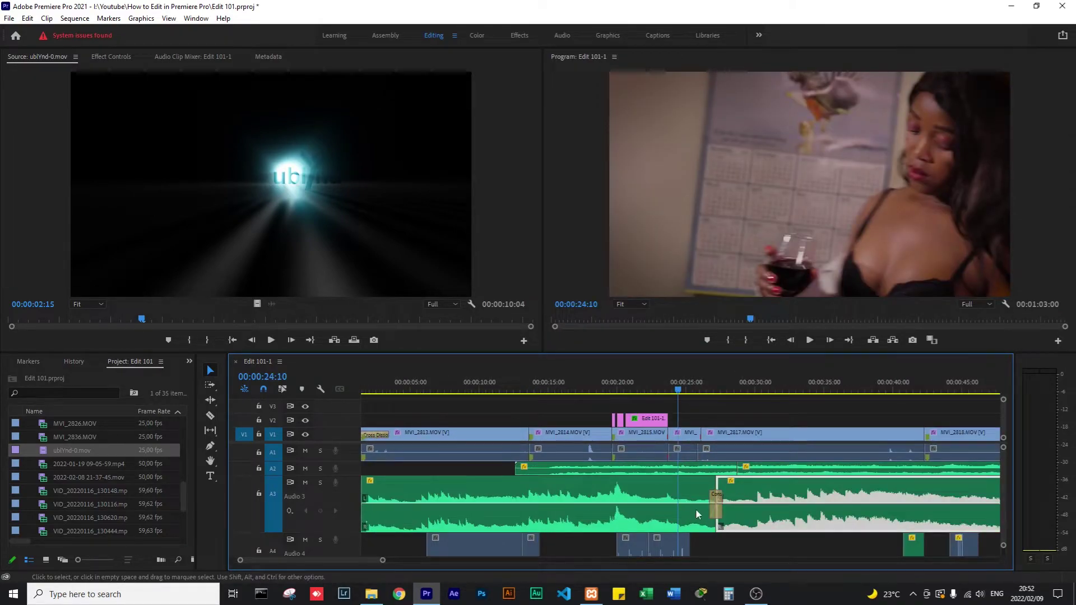
right_click(718, 487)
key("Escape")
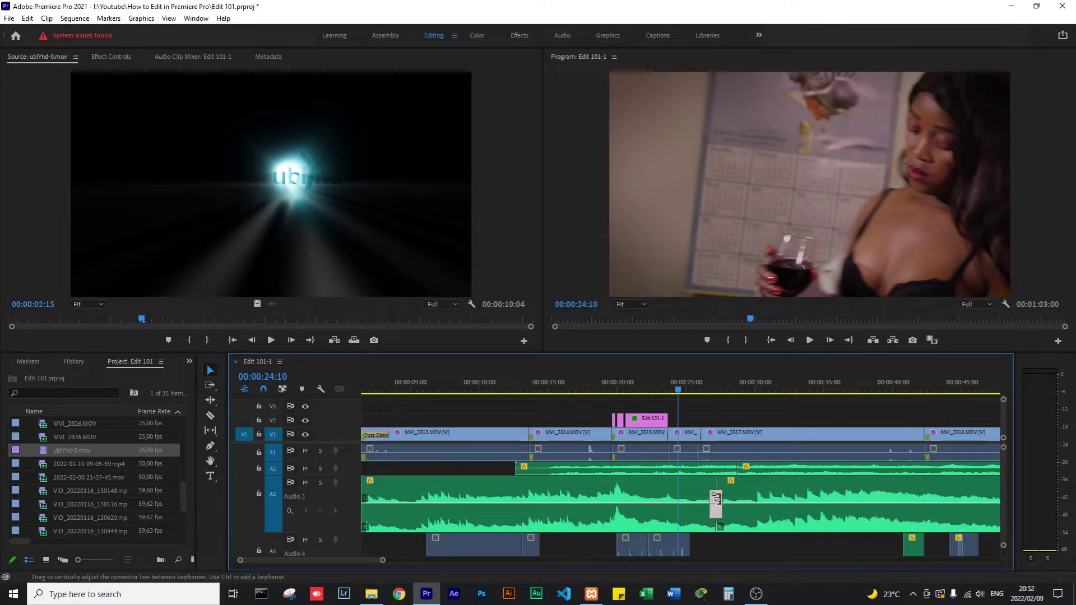
right_click(712, 485)
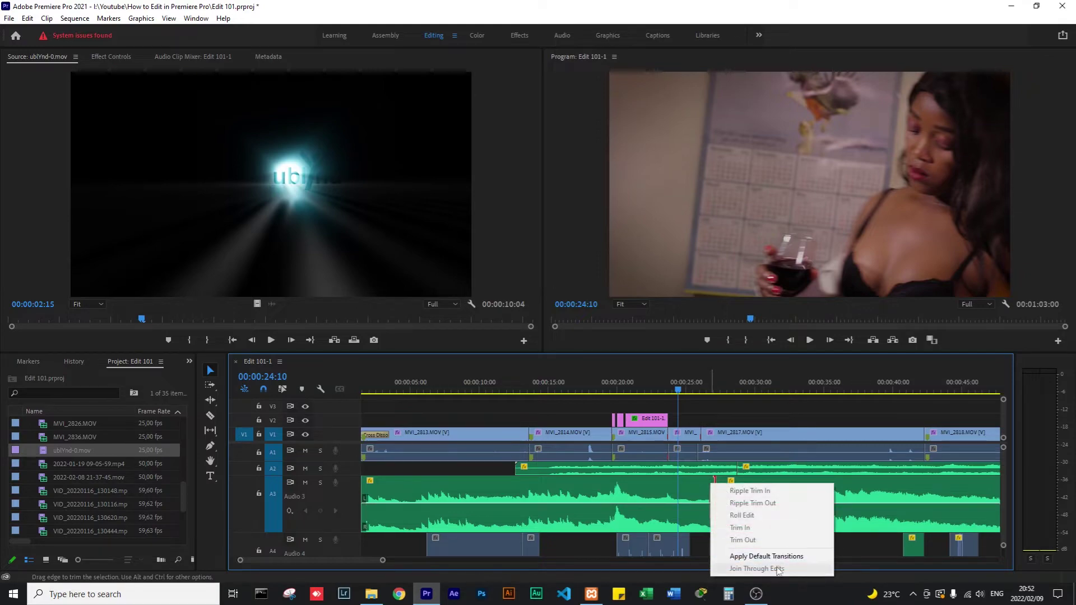
left_click(848, 497)
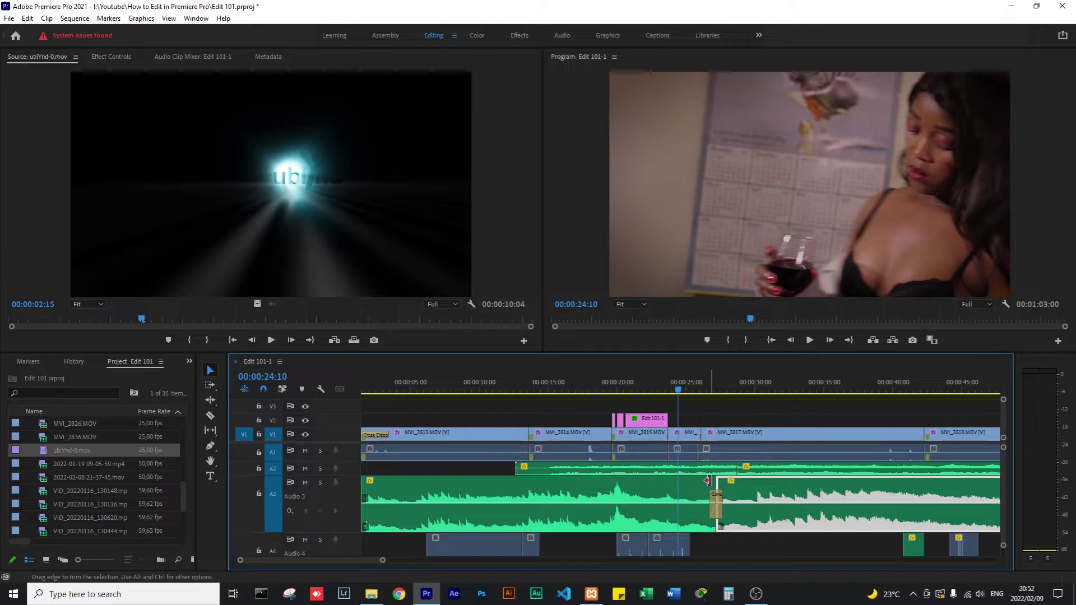
Retrim the music edge, reapply the default crossfade, and widen it to about four seconds.
mouse_move(708, 480)
left_mouse_down()
mouse_move(688, 483)
mouse_move(716, 485)
left_mouse_up()
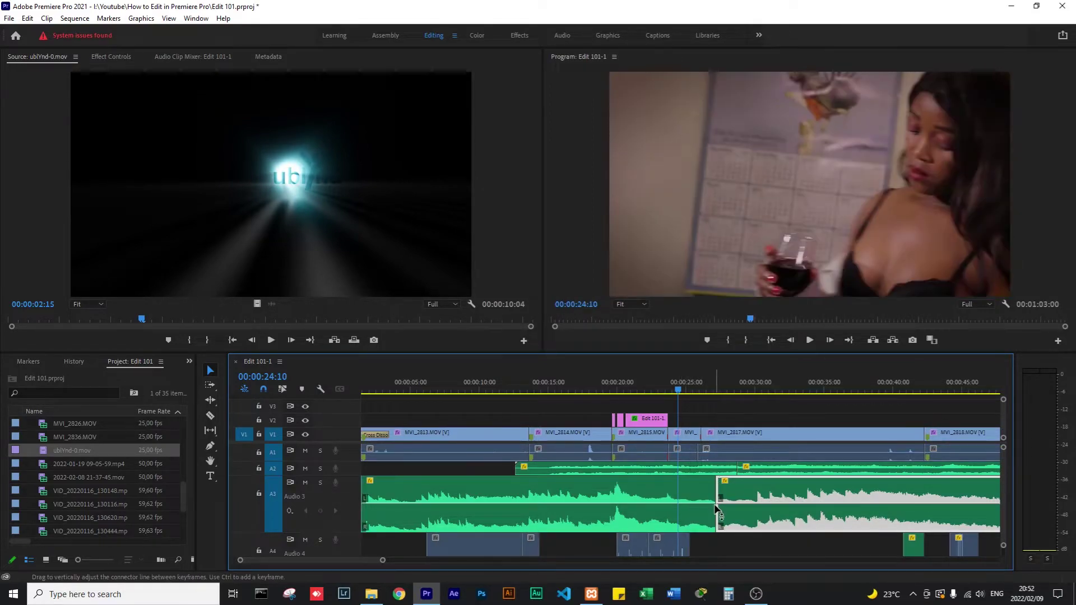
right_click(717, 489)
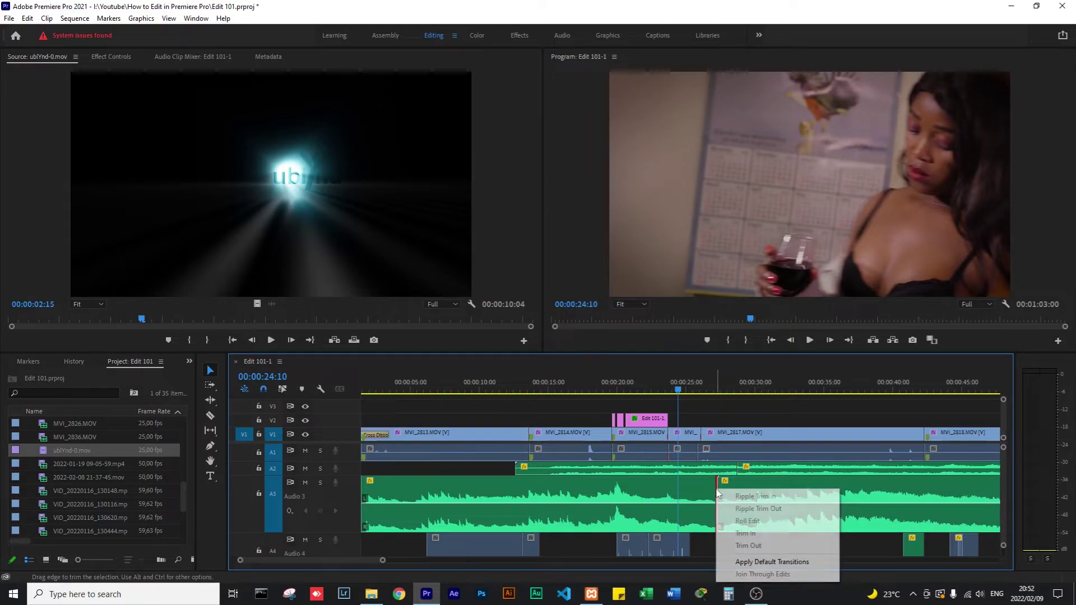
left_click(747, 562)
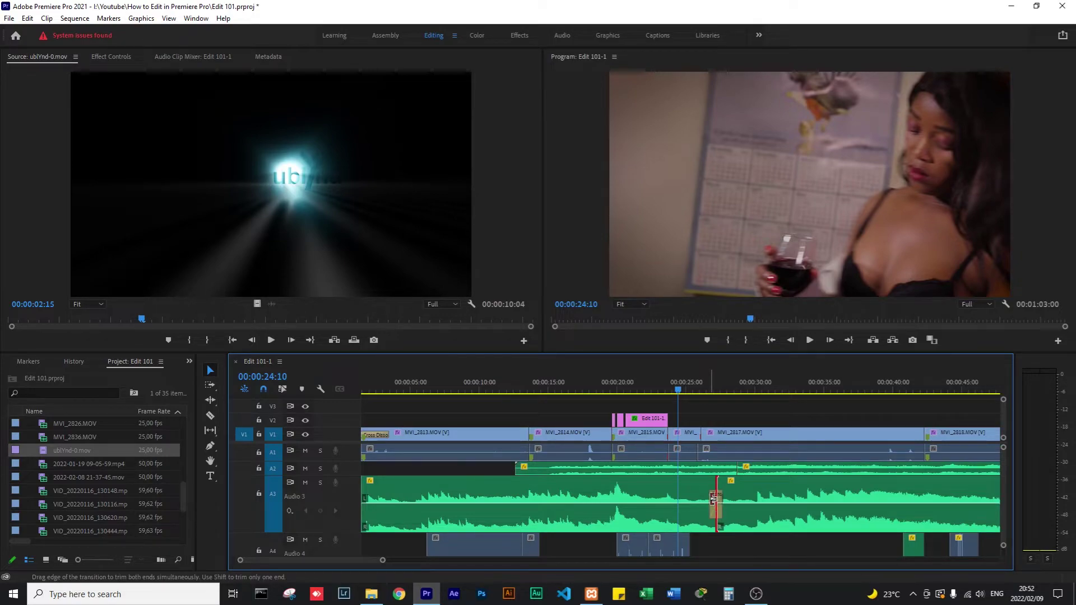
left_click_drag(713, 498, 689, 504)
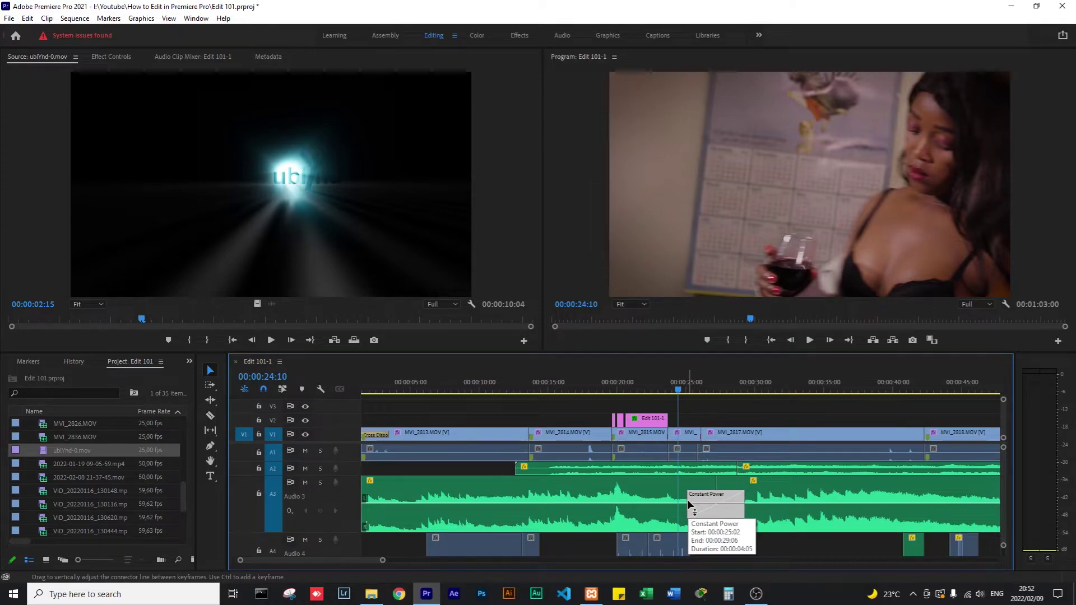
scroll(734, 426, "down", 5)
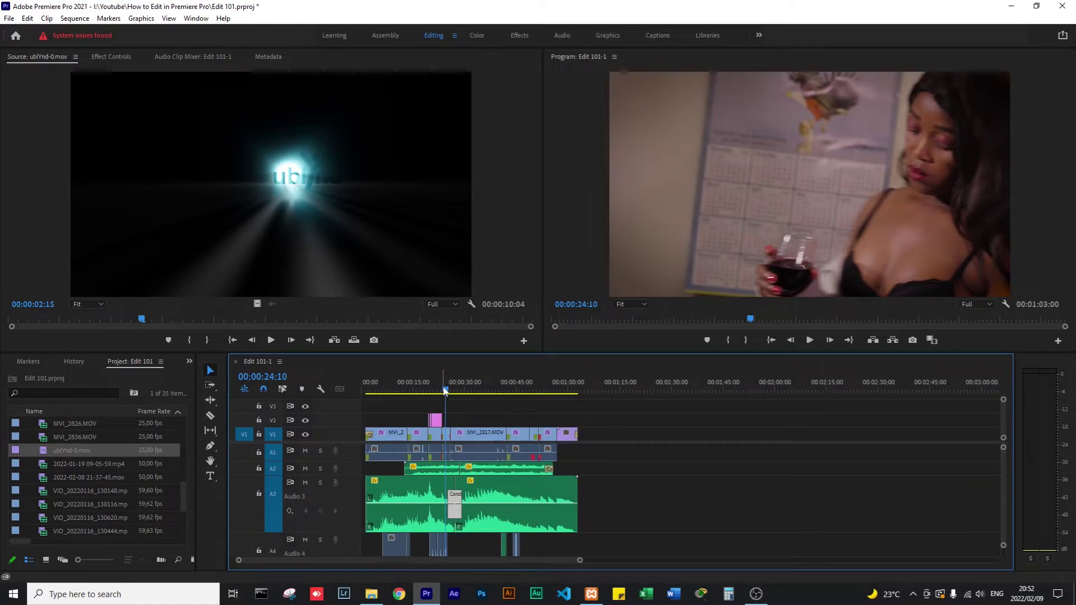
key("space")
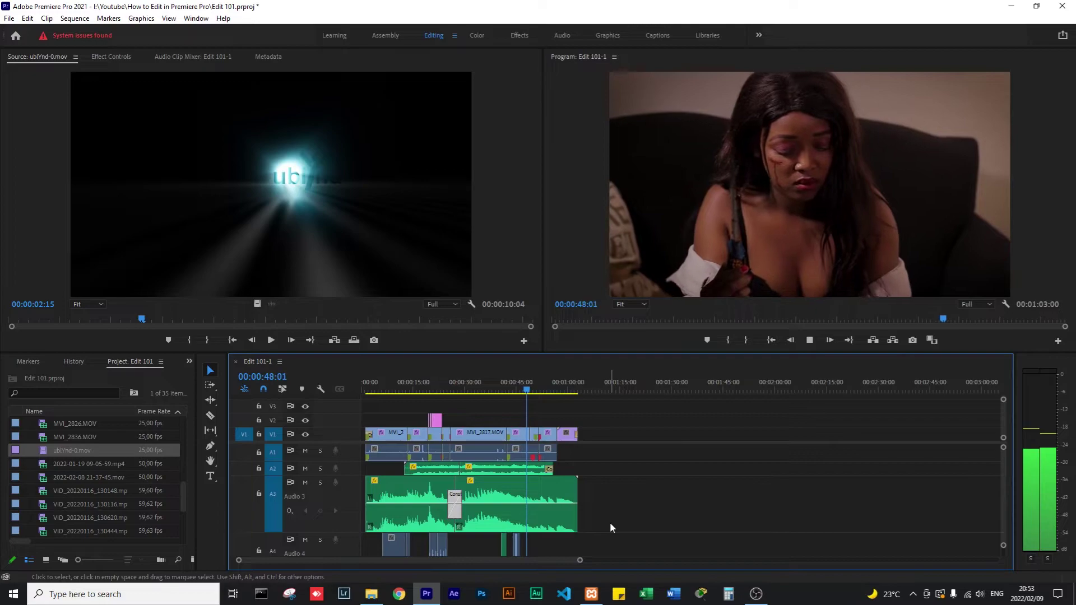
key("space")
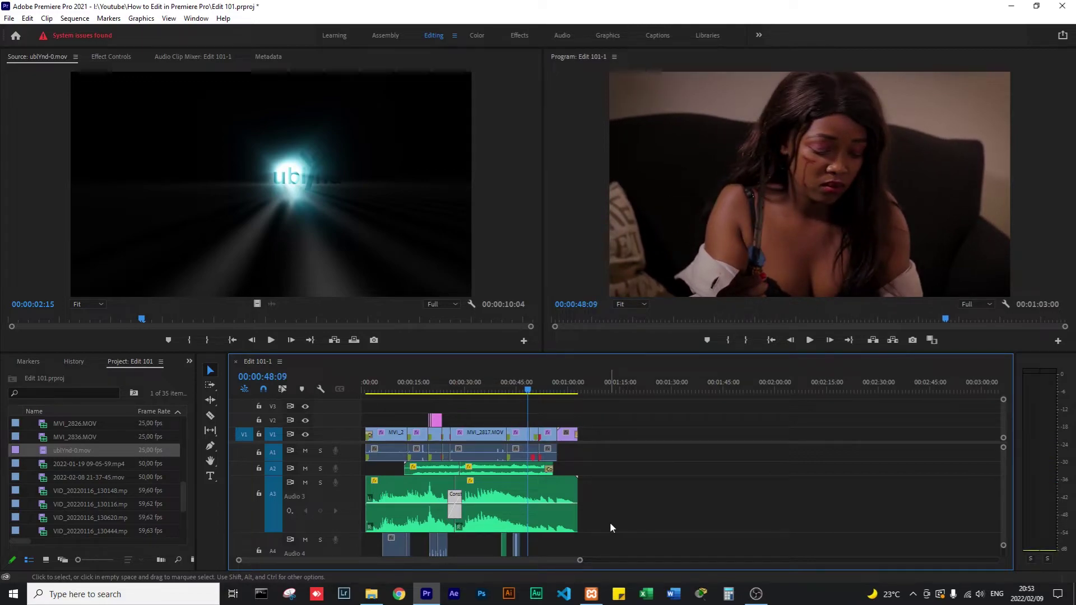
left_click(566, 388)
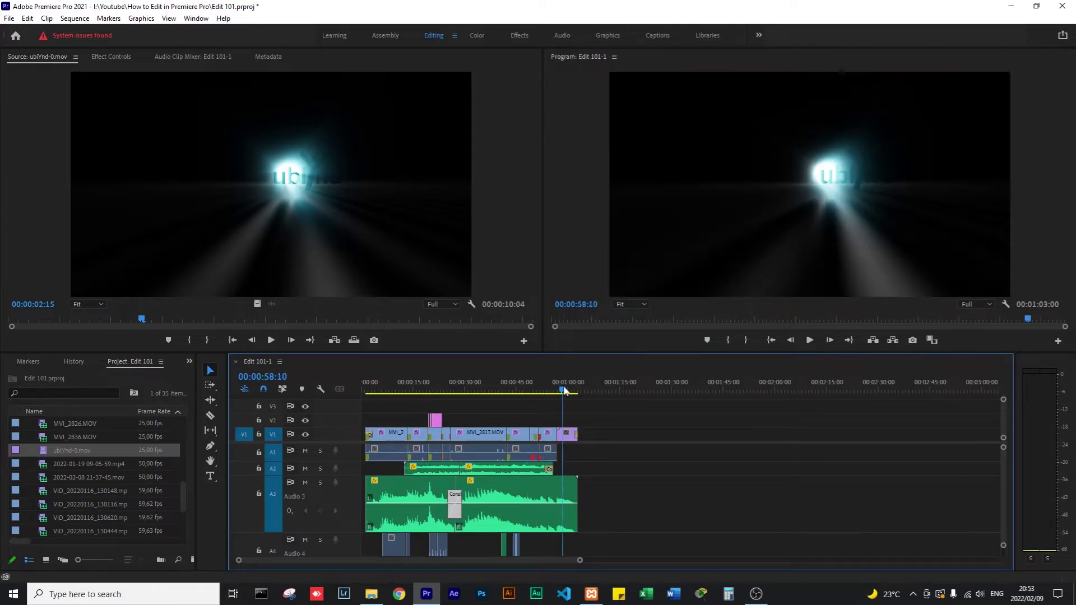
left_click_drag(568, 388, 347, 401)
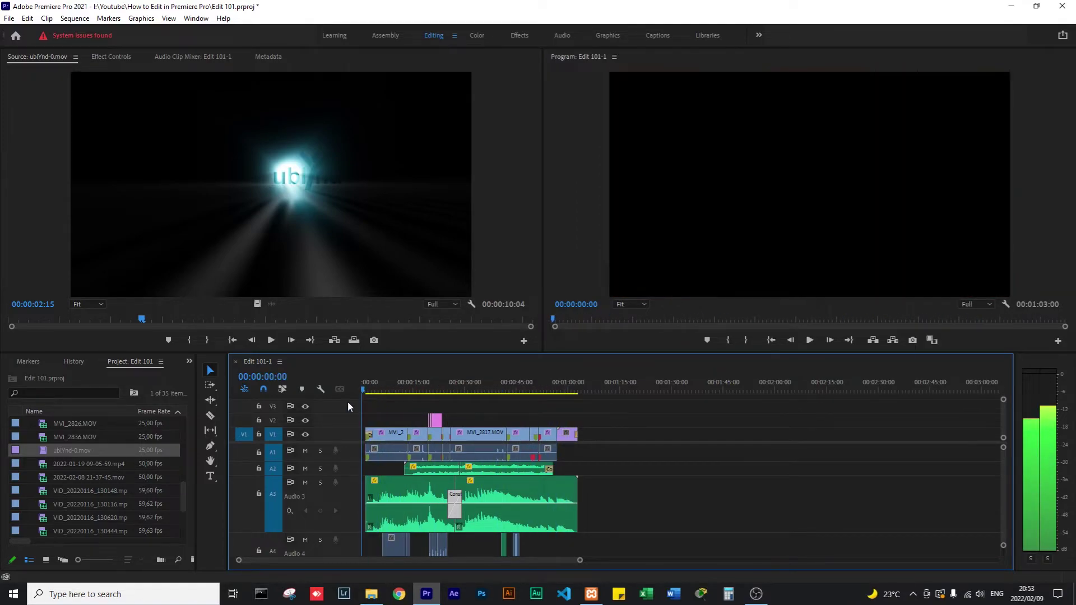
key("space")
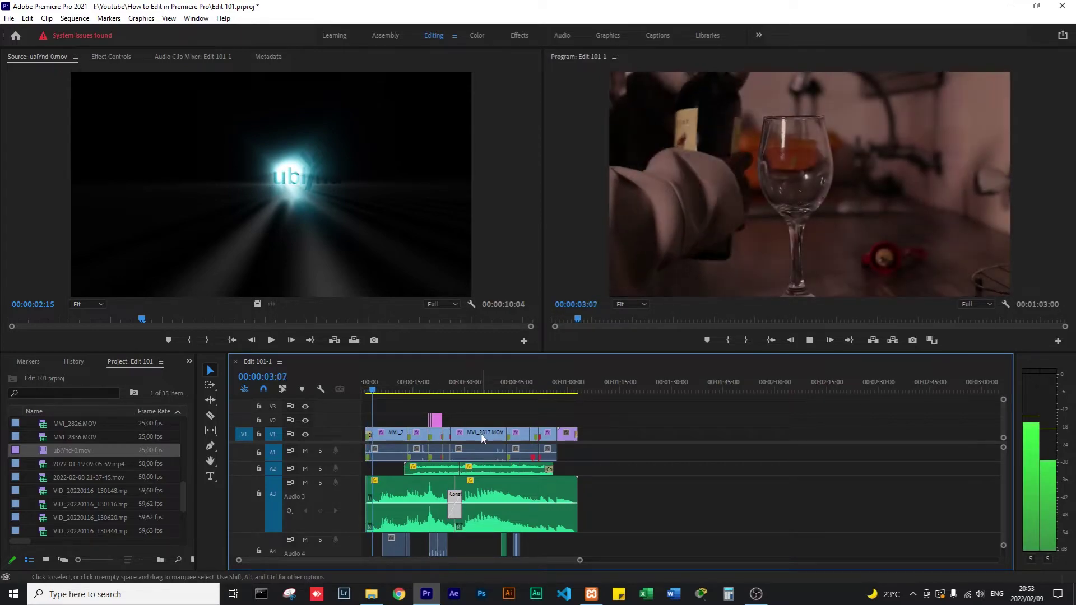
key("space")
key("equal")
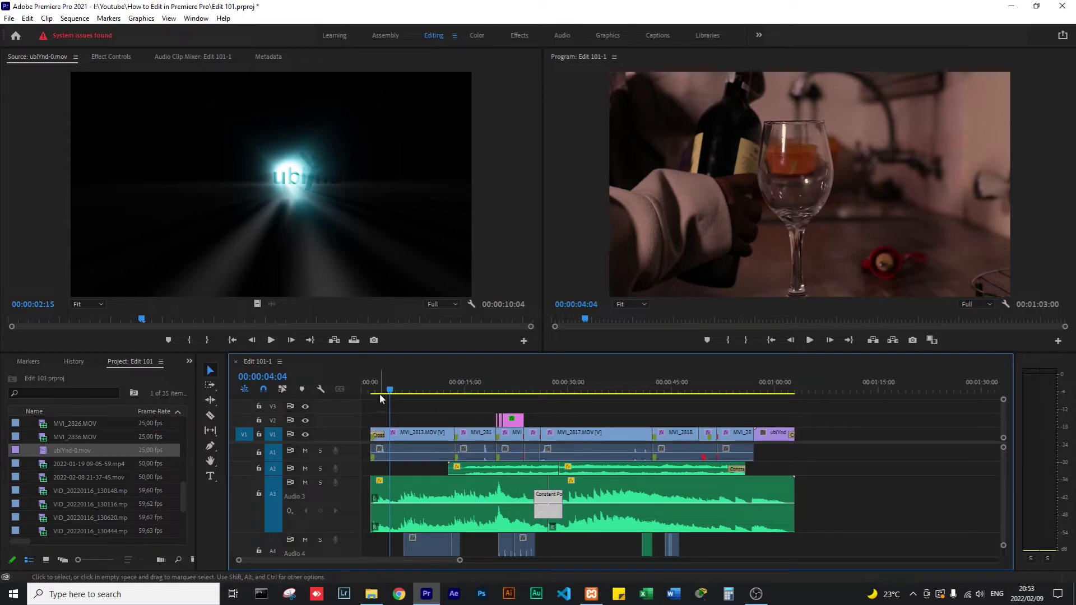
left_click_drag(390, 389, 408, 392)
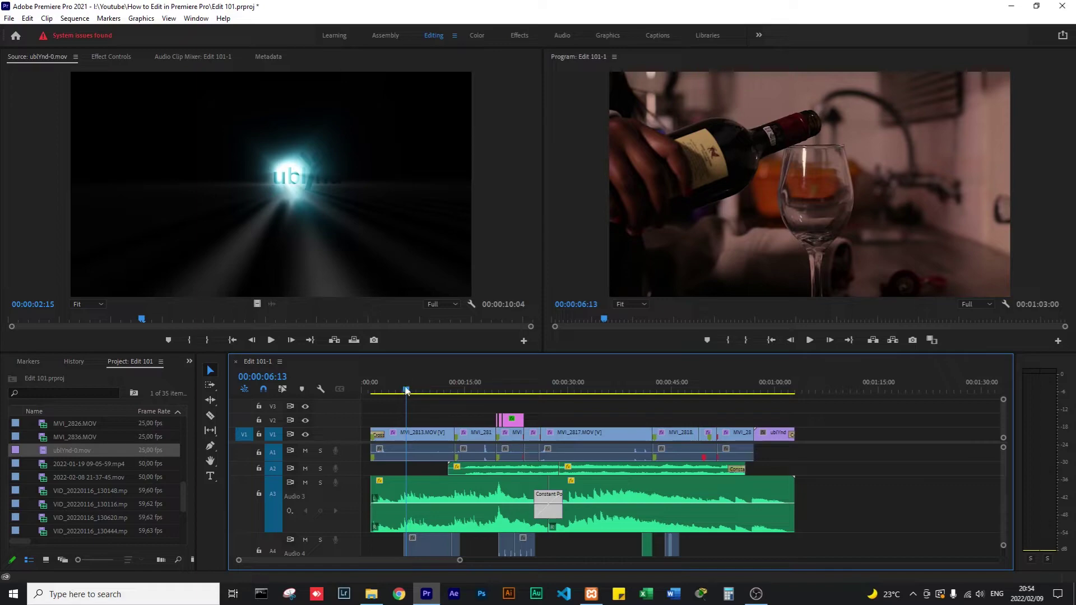
left_click_drag(406, 390, 404, 391)
left_click_drag(423, 386, 407, 387)
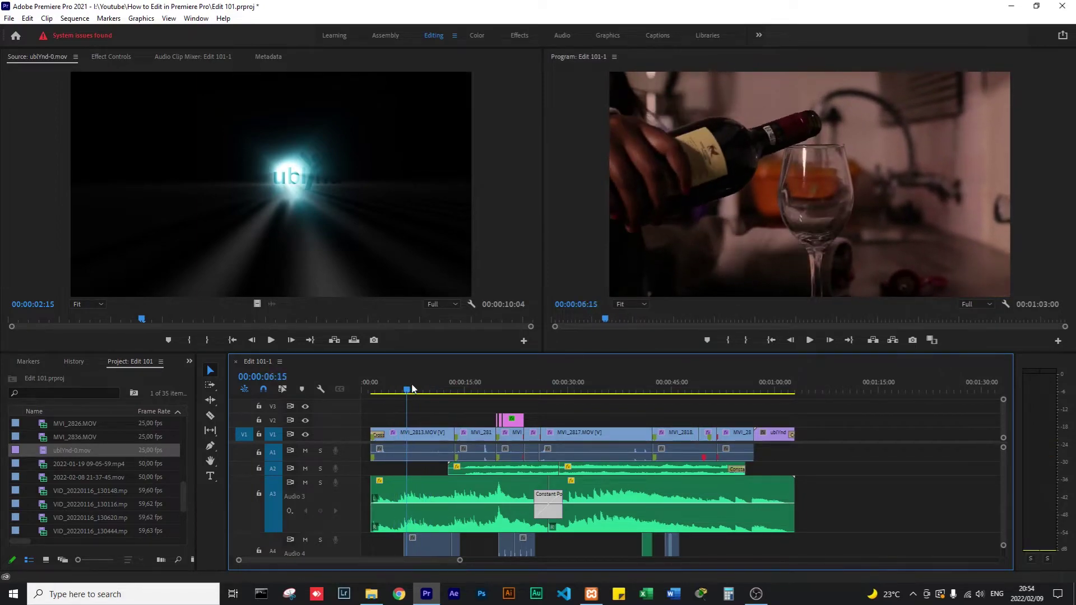
left_click(425, 420)
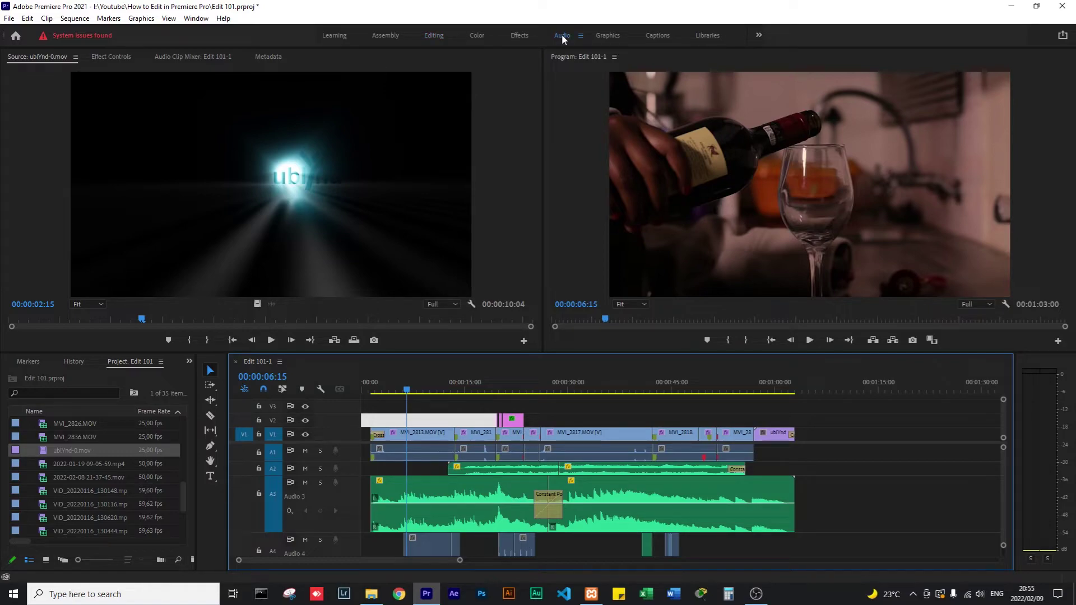
Cycle through the Audio, Effects, Graphics and Captions workspaces, briefly expanding the Effects Presets folder.
left_click(562, 35)
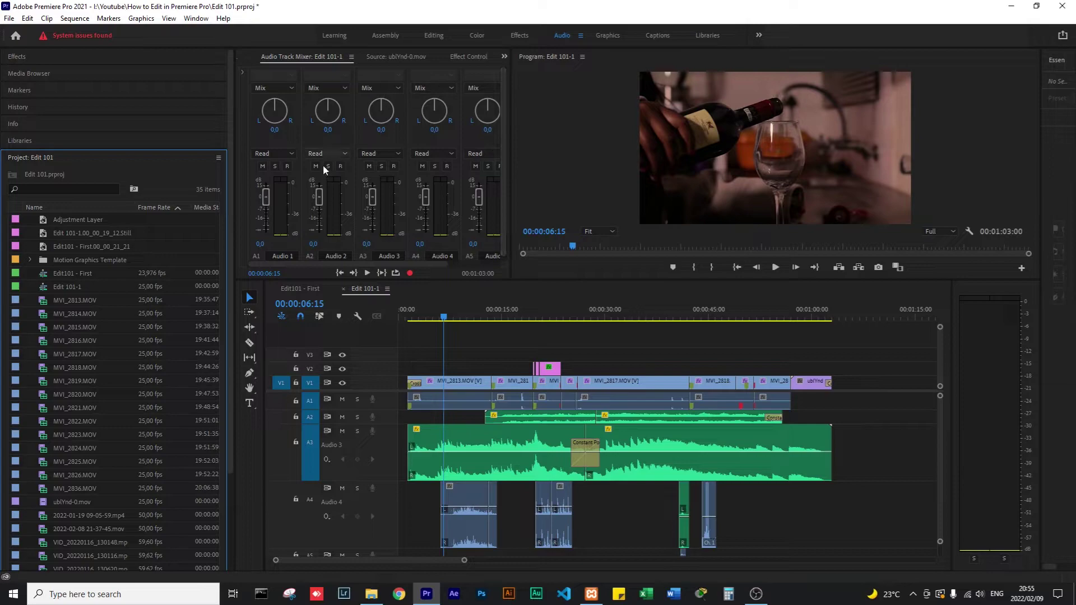
left_click(518, 35)
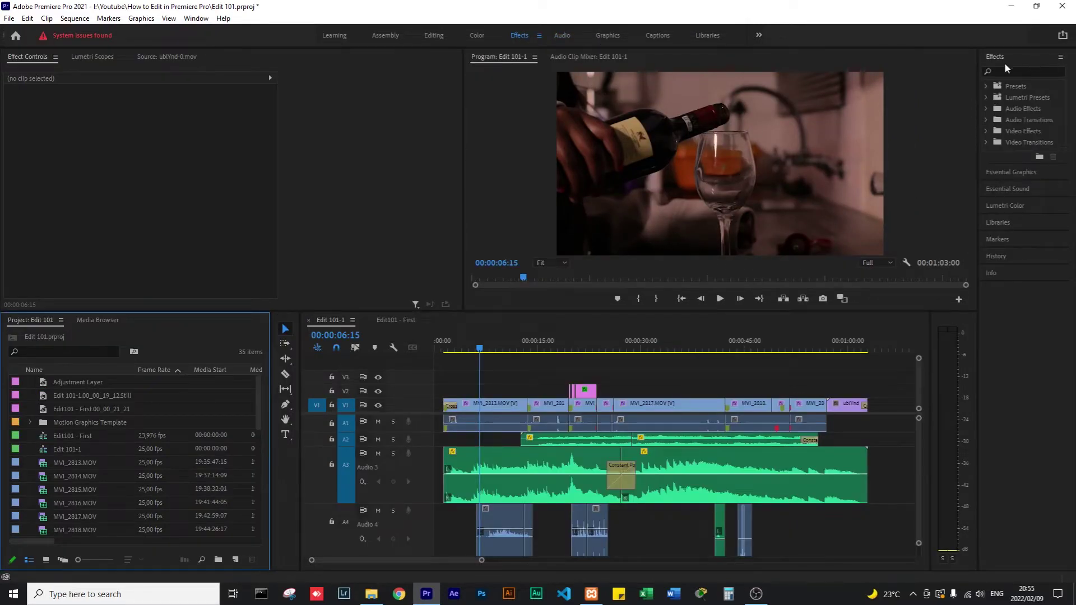
left_click(1014, 69)
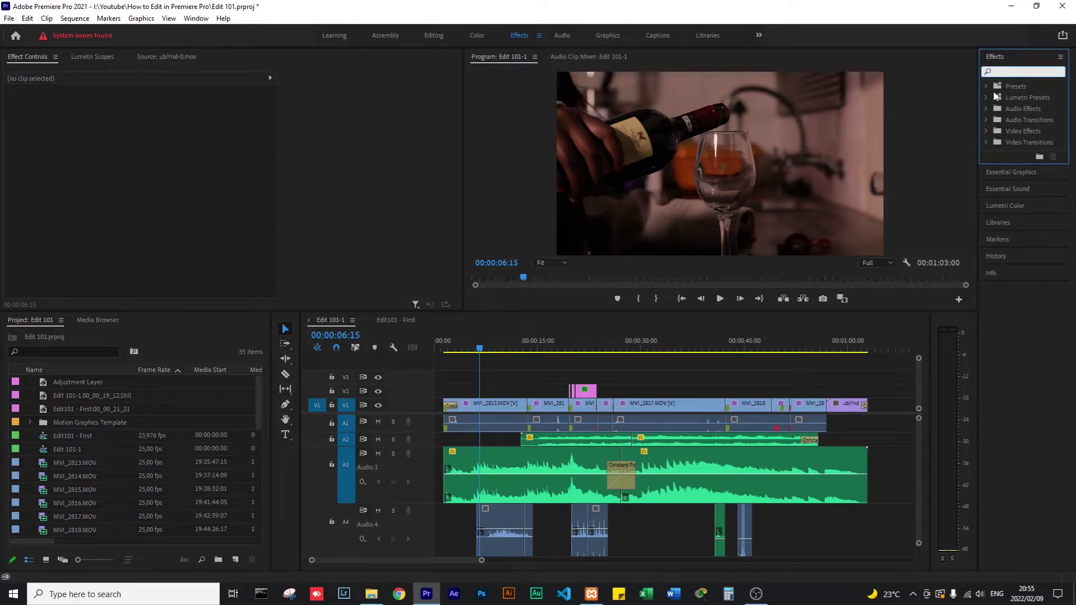
left_click(986, 87)
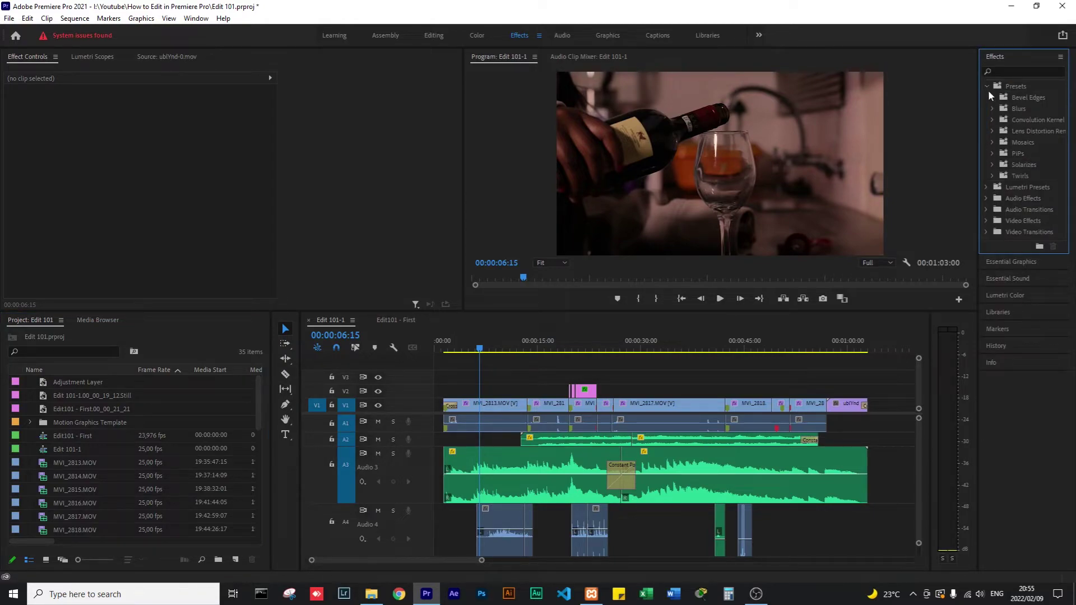
left_click(986, 86)
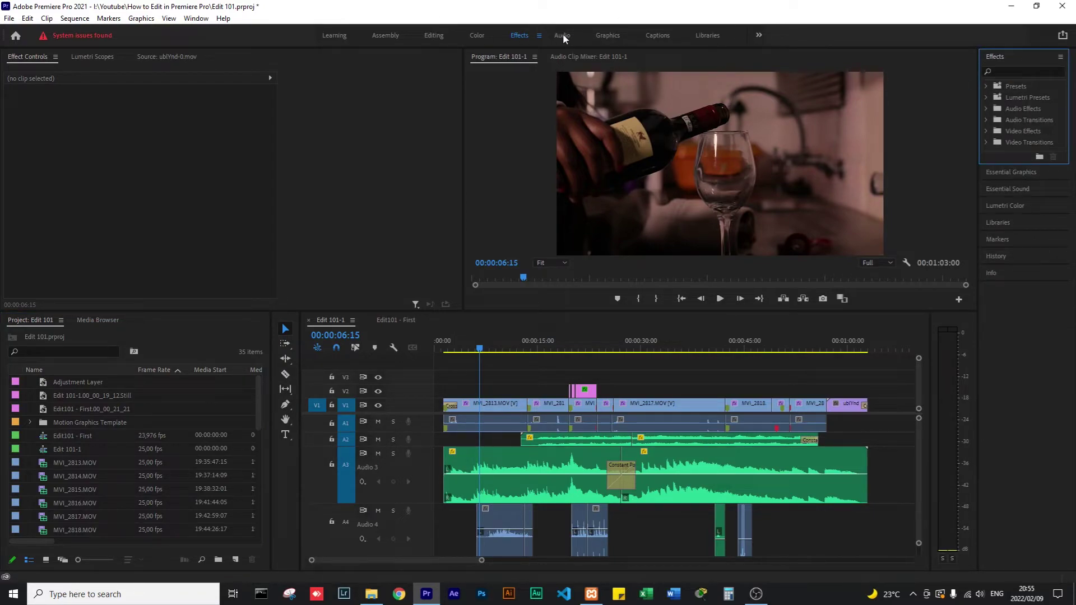
left_click(608, 35)
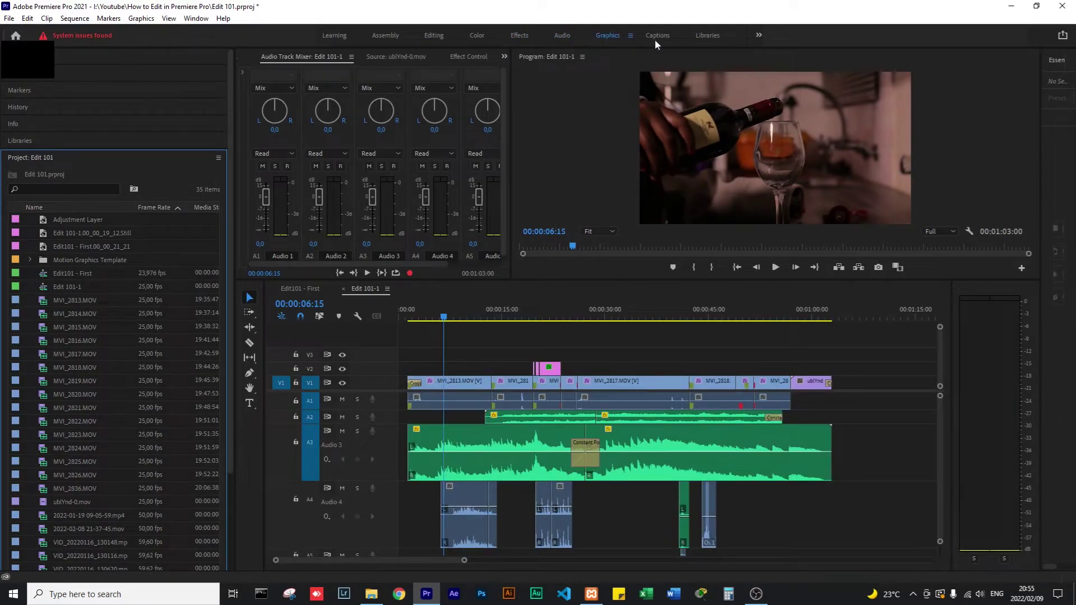
left_click(657, 35)
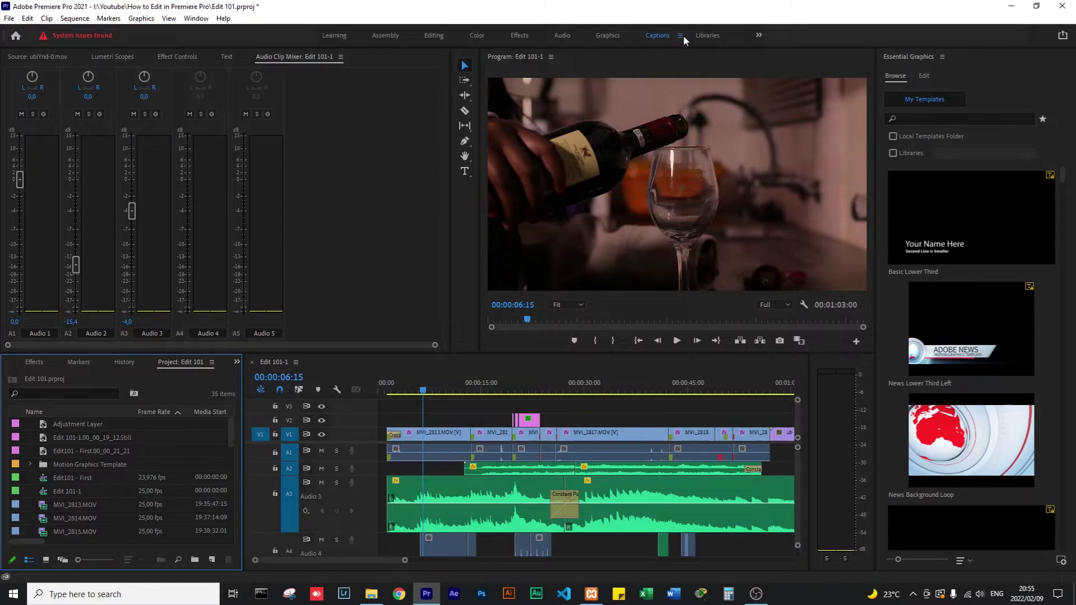
Return to the Graphics workspace, review the lower-third templates, and choose the text tool.
scroll(953, 378, "down", 10)
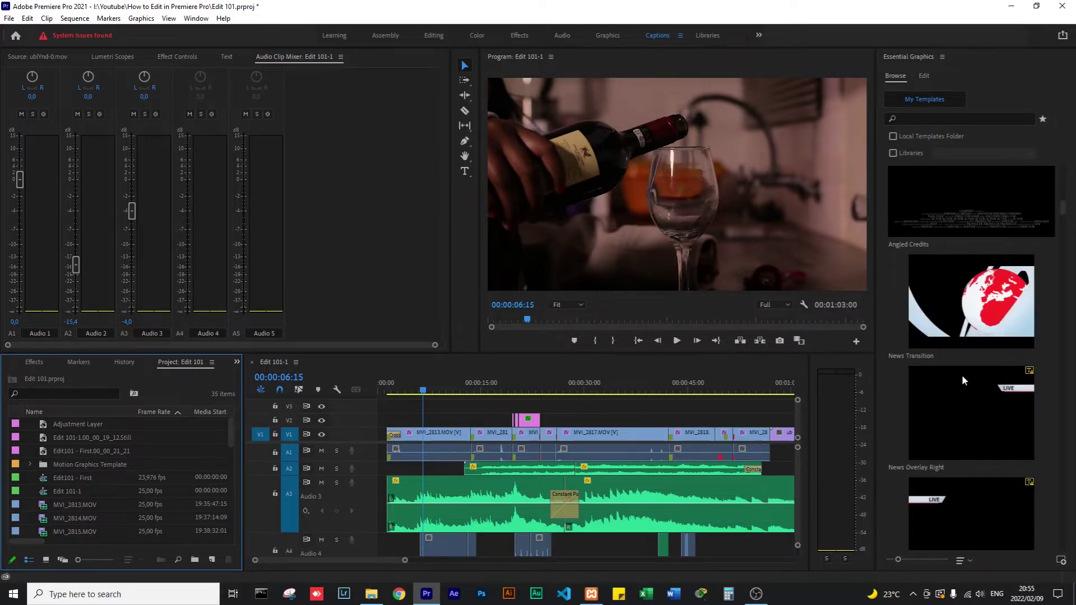
scroll(962, 374, "up", 8)
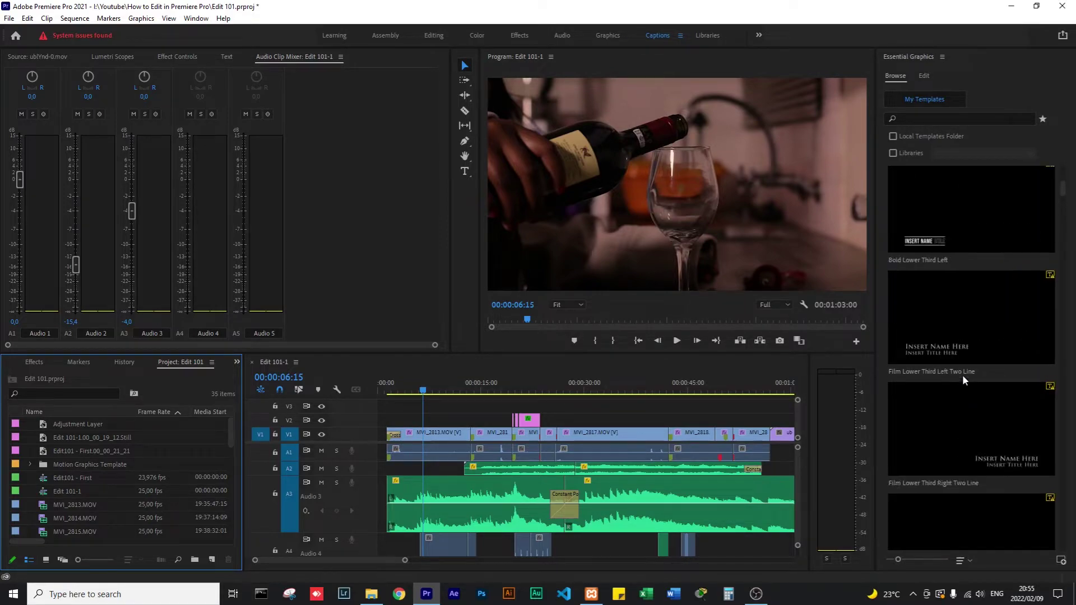
left_click(602, 36)
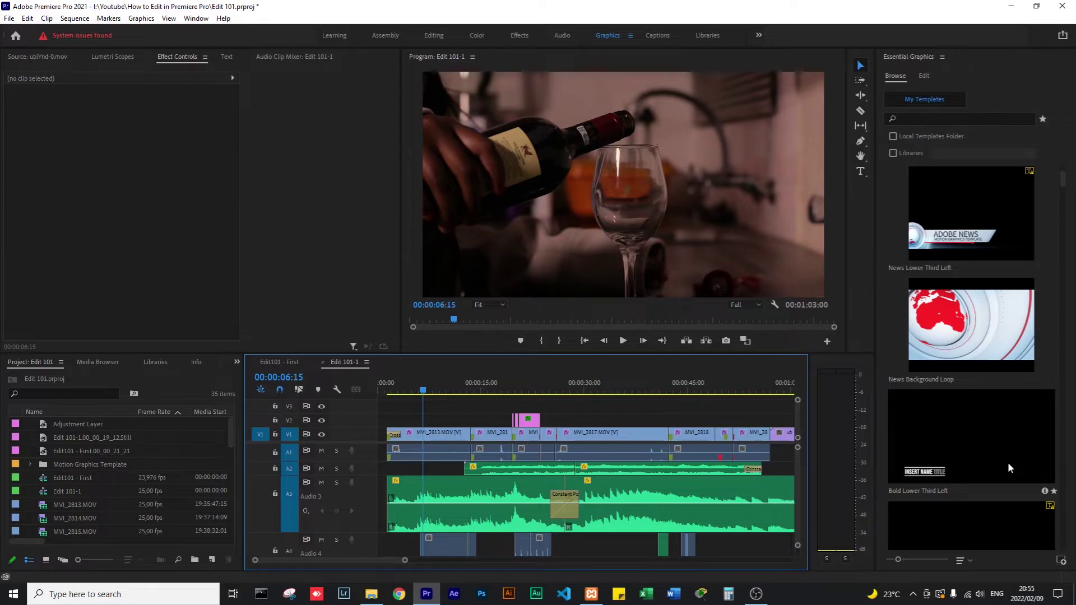
scroll(974, 449, "down", 5)
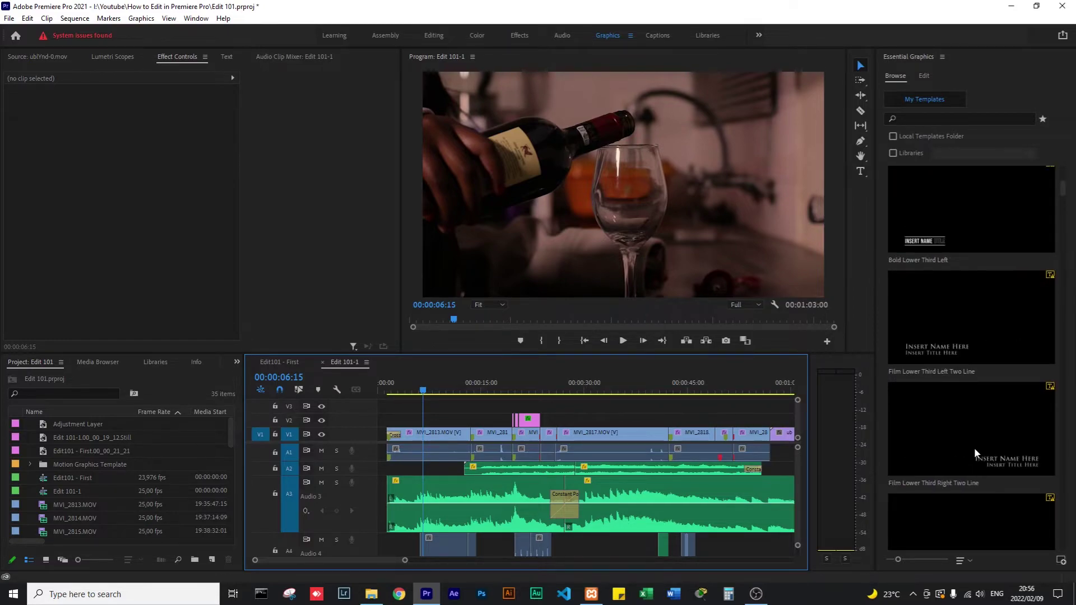
scroll(940, 200, "up", 2)
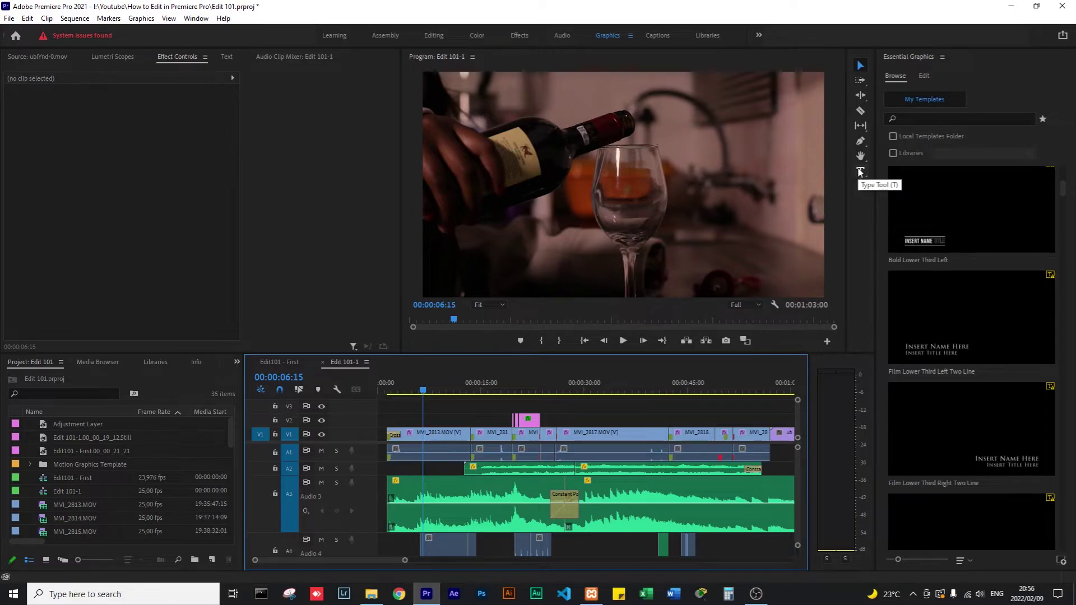
left_click(861, 172)
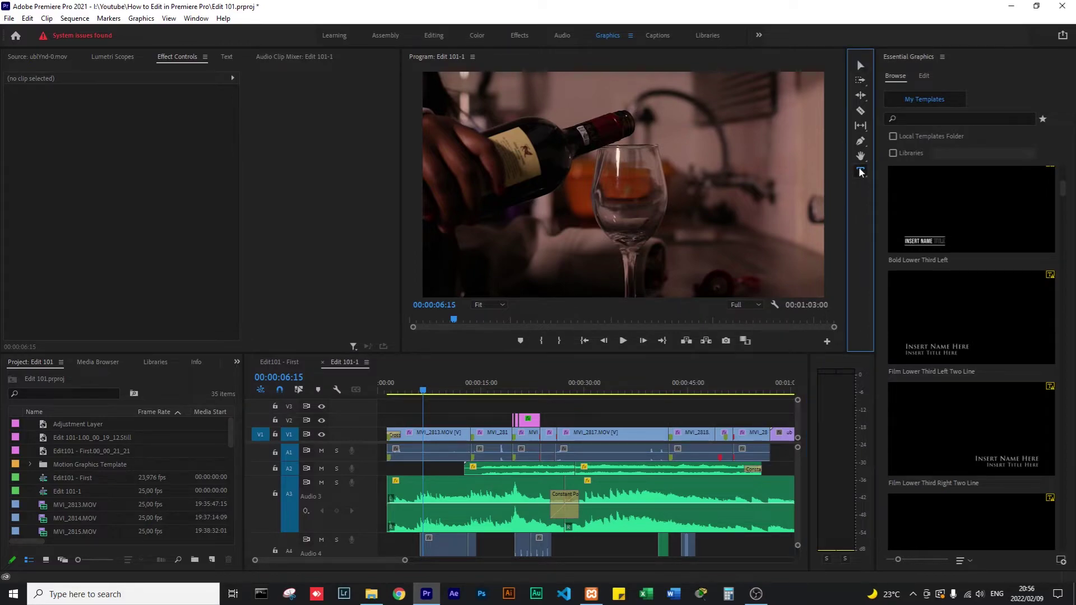
left_click(597, 167)
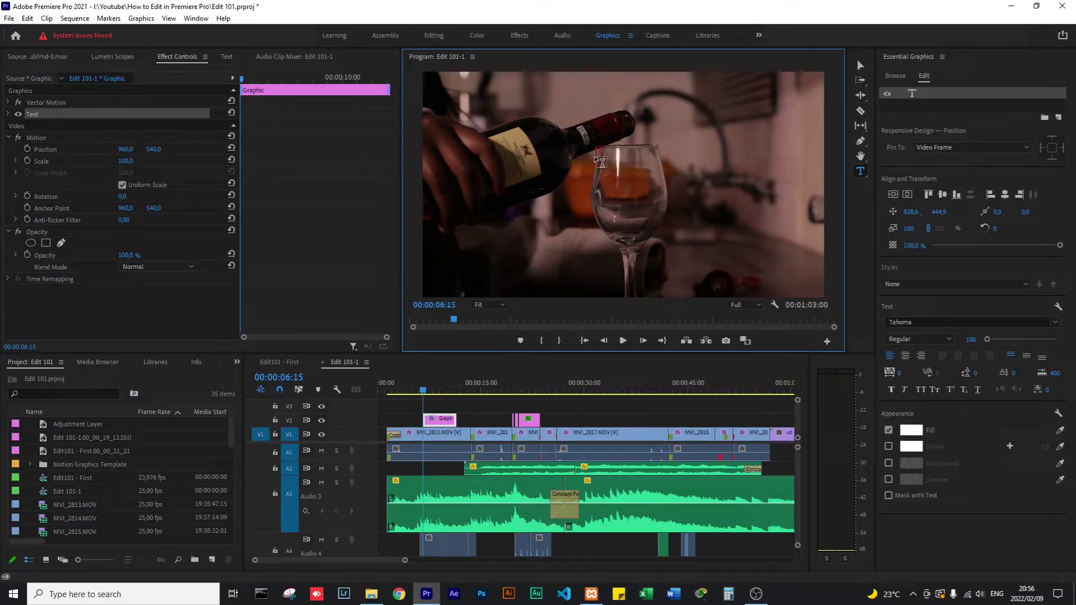
type("The k,mmkljzx[")
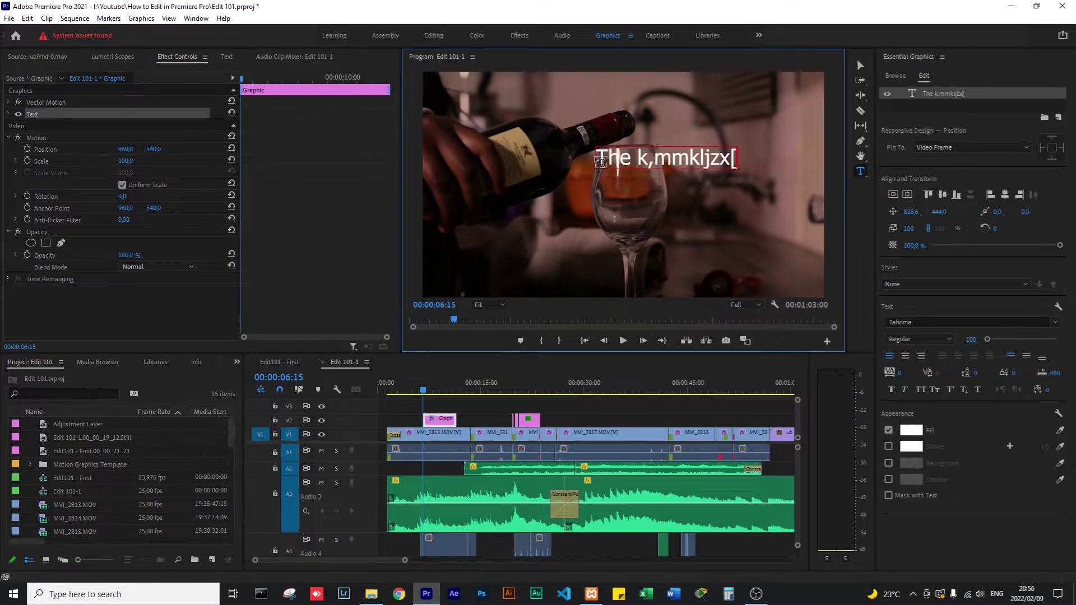
type("K")
key("ctrl+s")
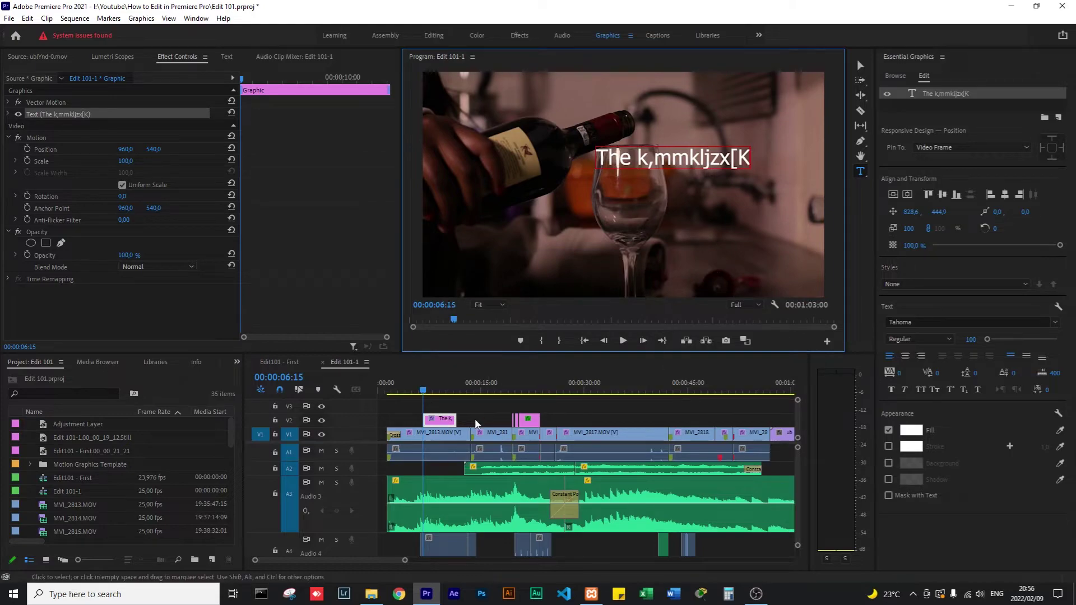
left_click(443, 423)
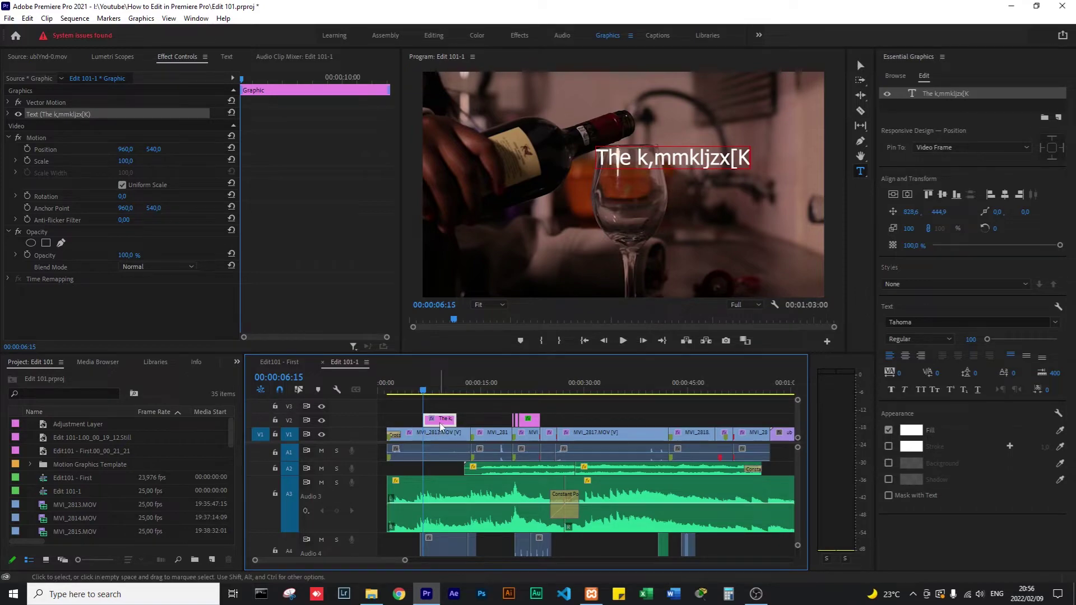
key("Delete")
left_click(424, 390)
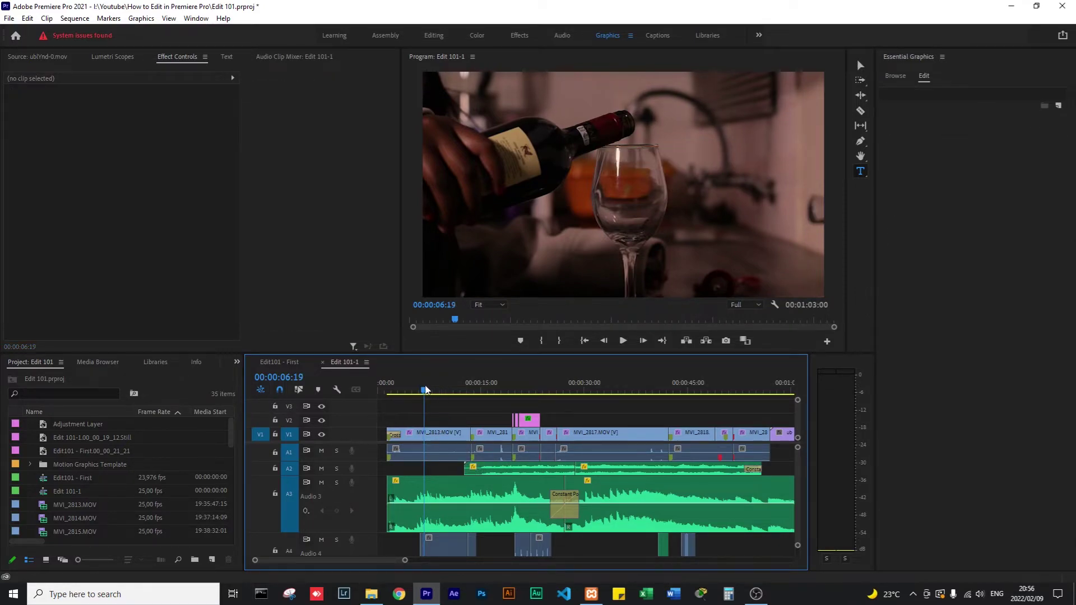
Move the playhead to the opening clip and browse the Essential Graphics lower-third templates.
left_click_drag(425, 389, 422, 390)
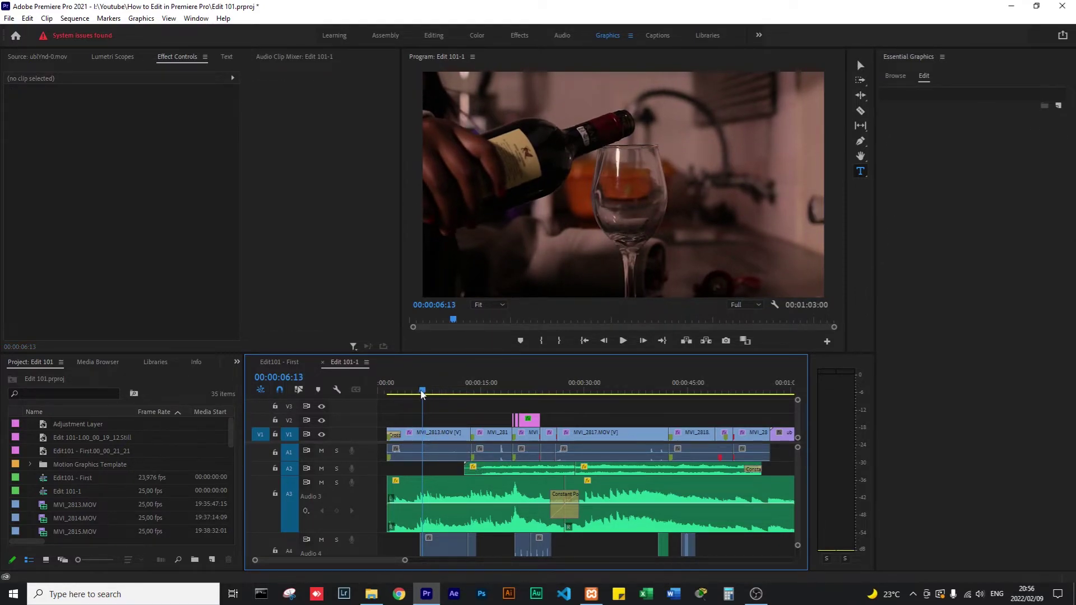
left_click(896, 76)
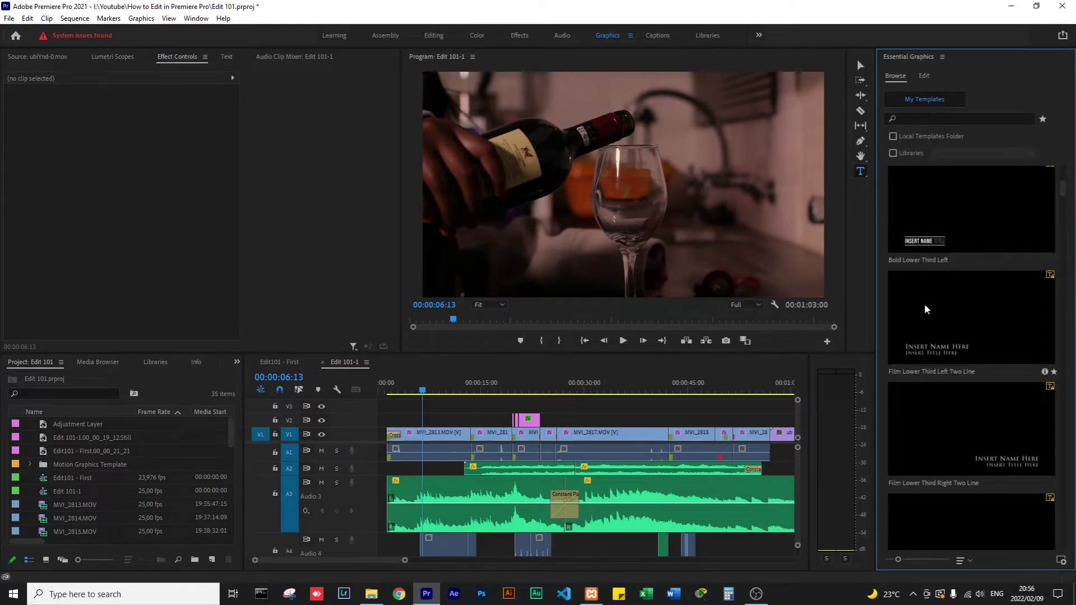
scroll(951, 409, "down", 5)
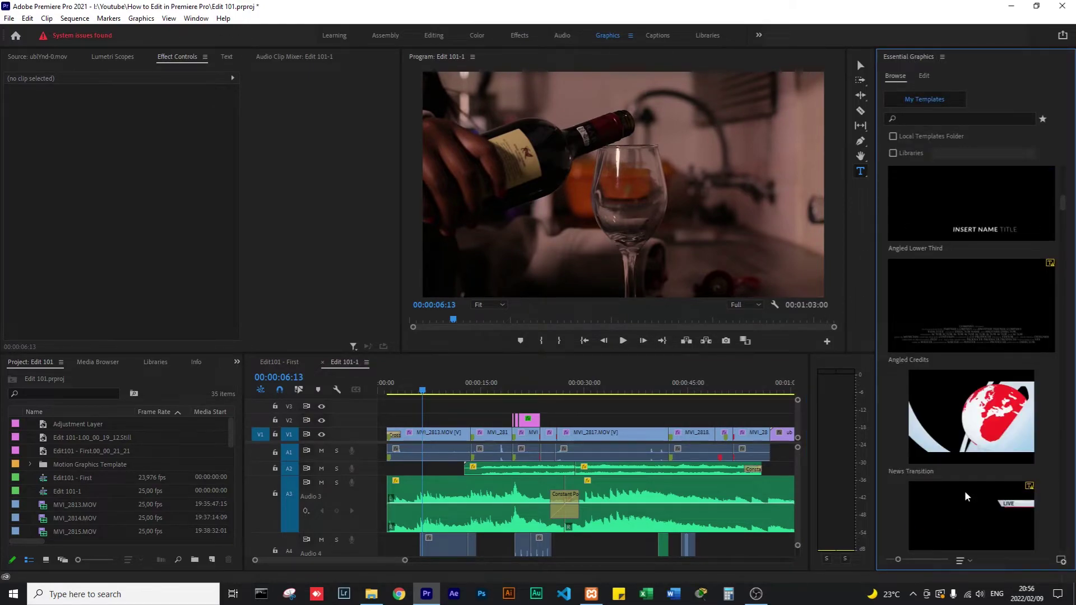
scroll(964, 496, "up", 3)
scroll(968, 496, "down", 10)
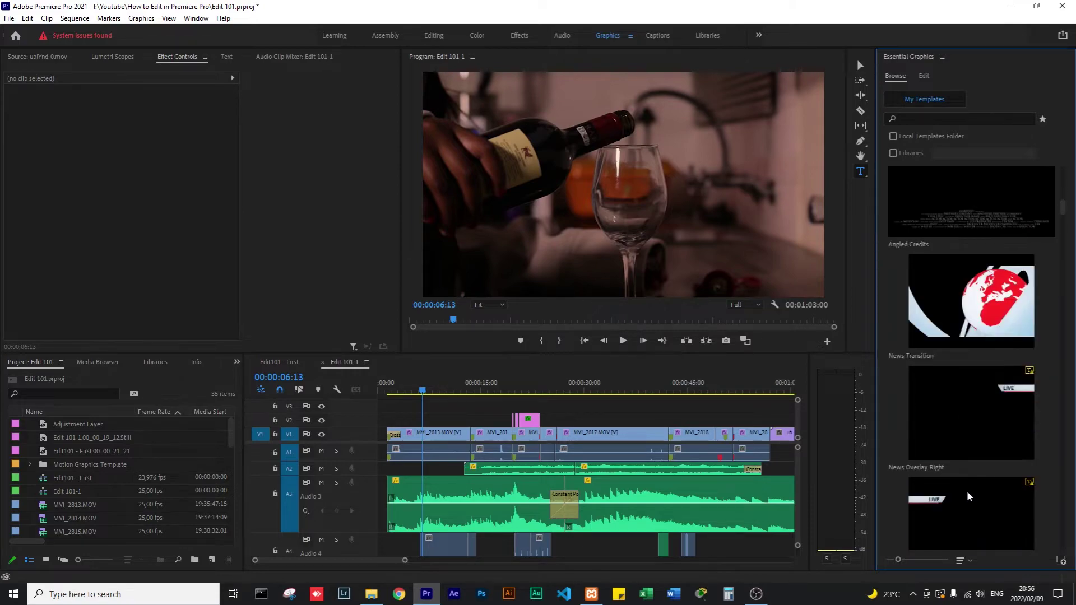
scroll(969, 496, "down", 5)
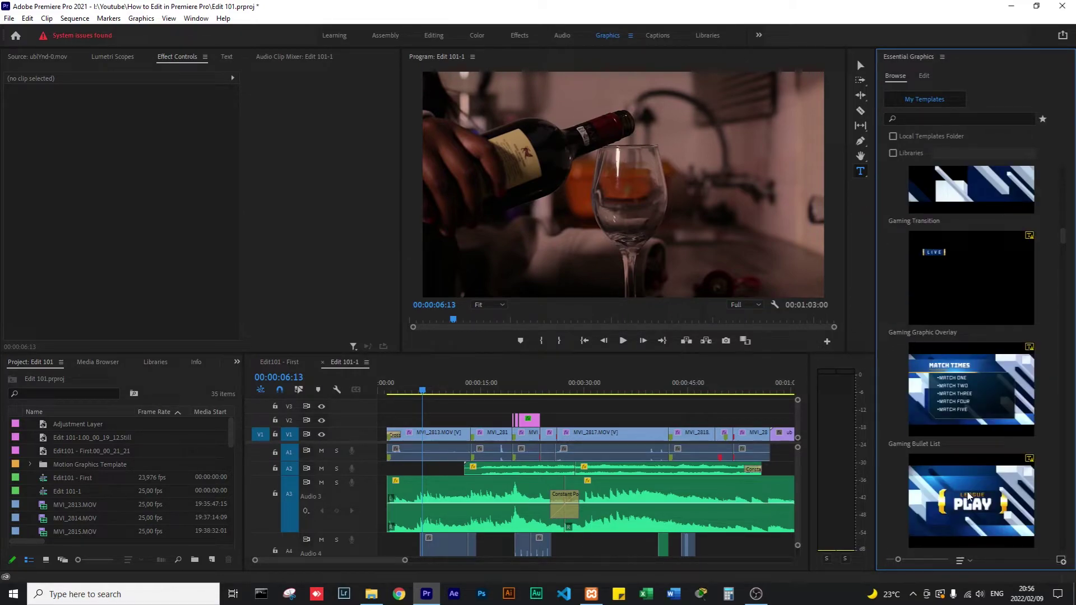
scroll(987, 482, "down", 3)
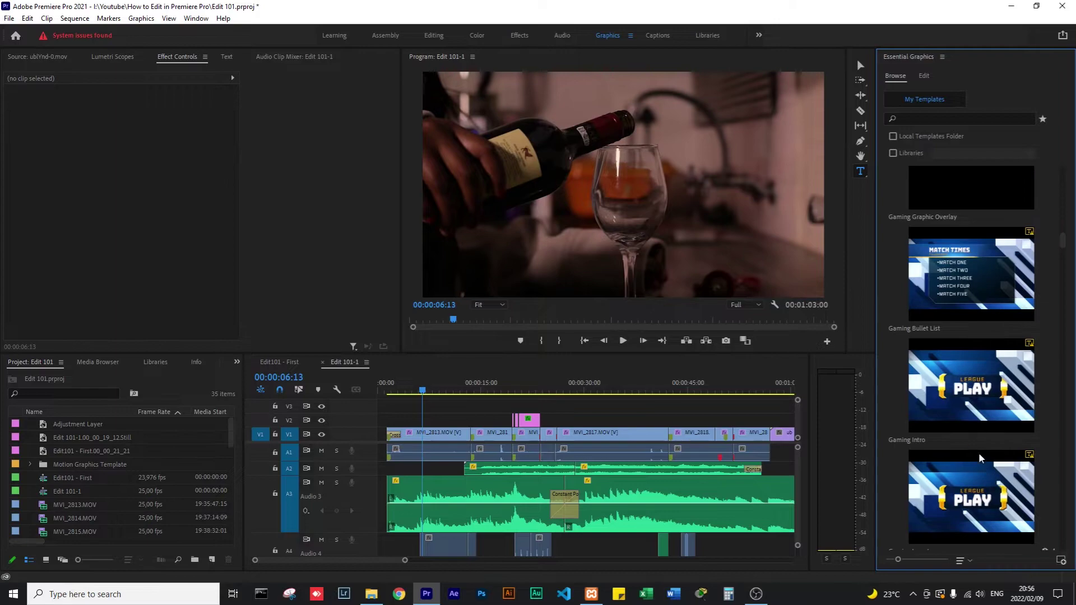
scroll(976, 452, "up", 5)
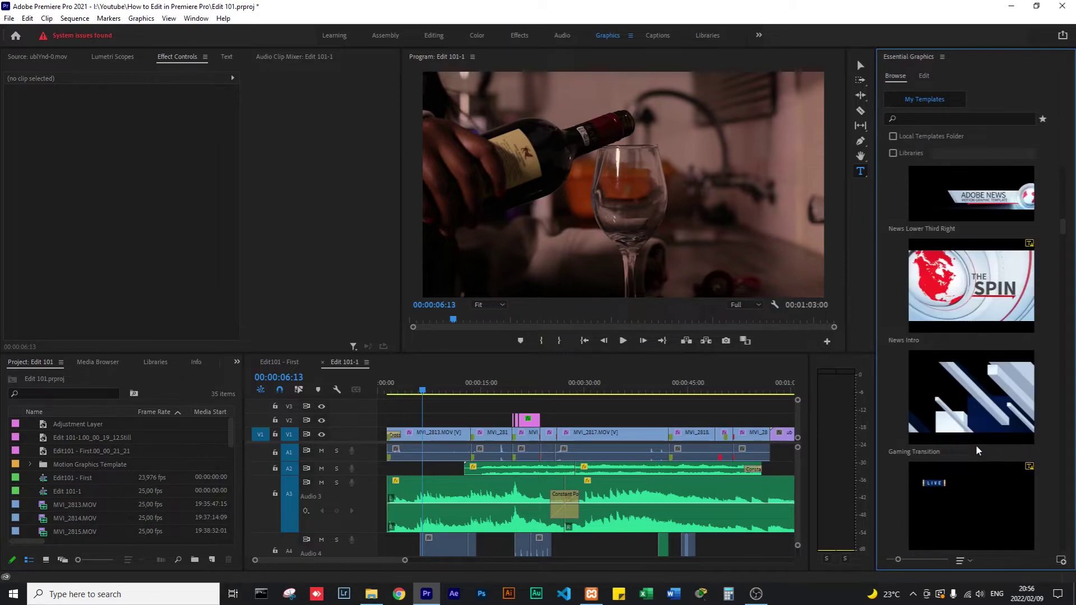
scroll(976, 451, "up", 5)
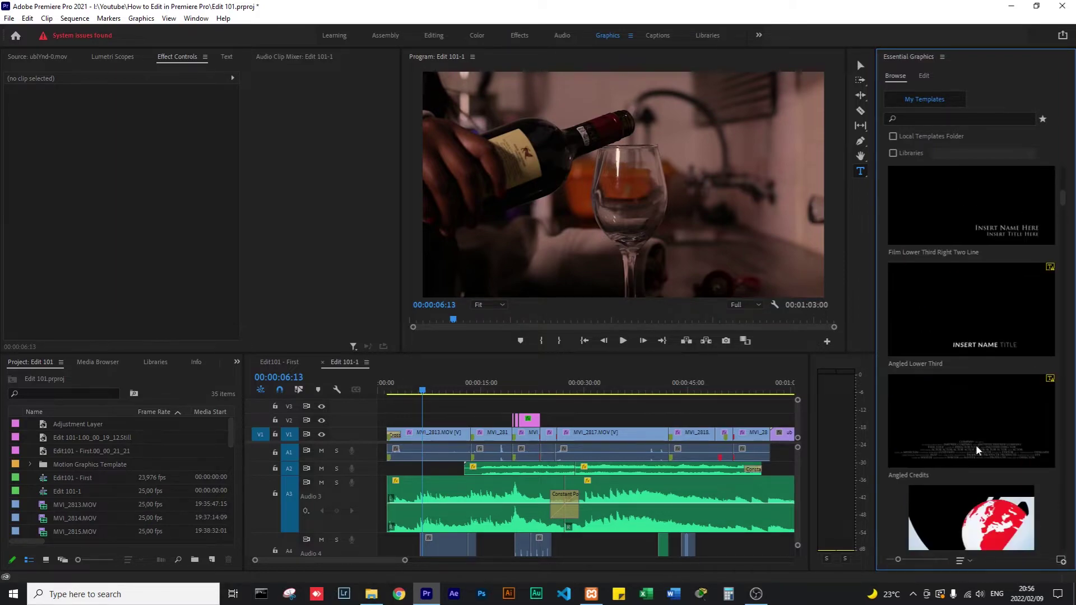
scroll(977, 452, "up", 4)
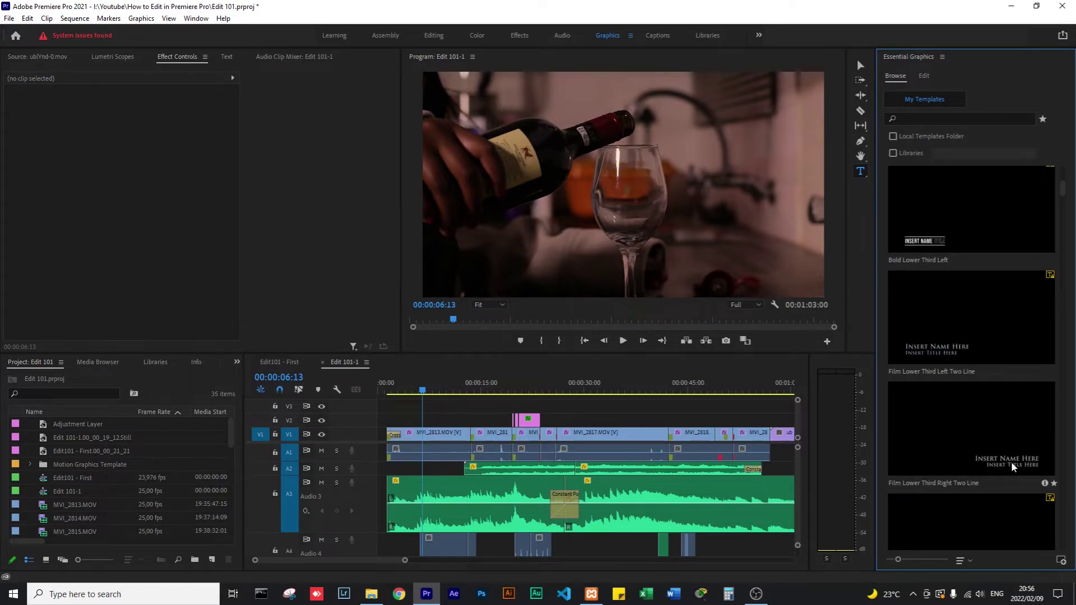
Place Film Lower Third Left Two Line on V2 over the opening clip, dismissing Resolve Fonts.
left_click(948, 344)
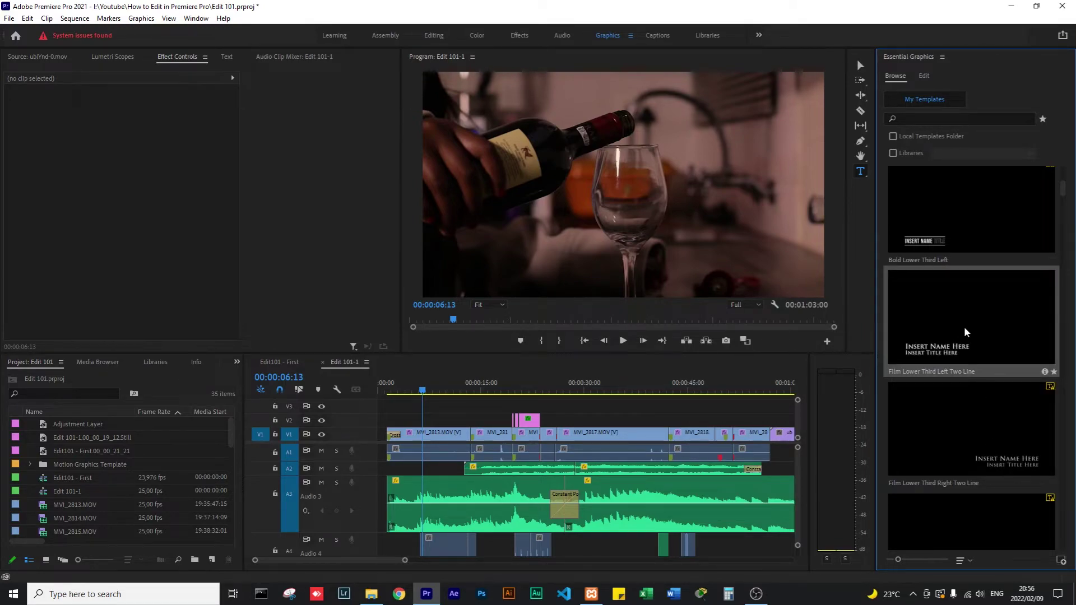
left_click_drag(968, 315, 427, 418)
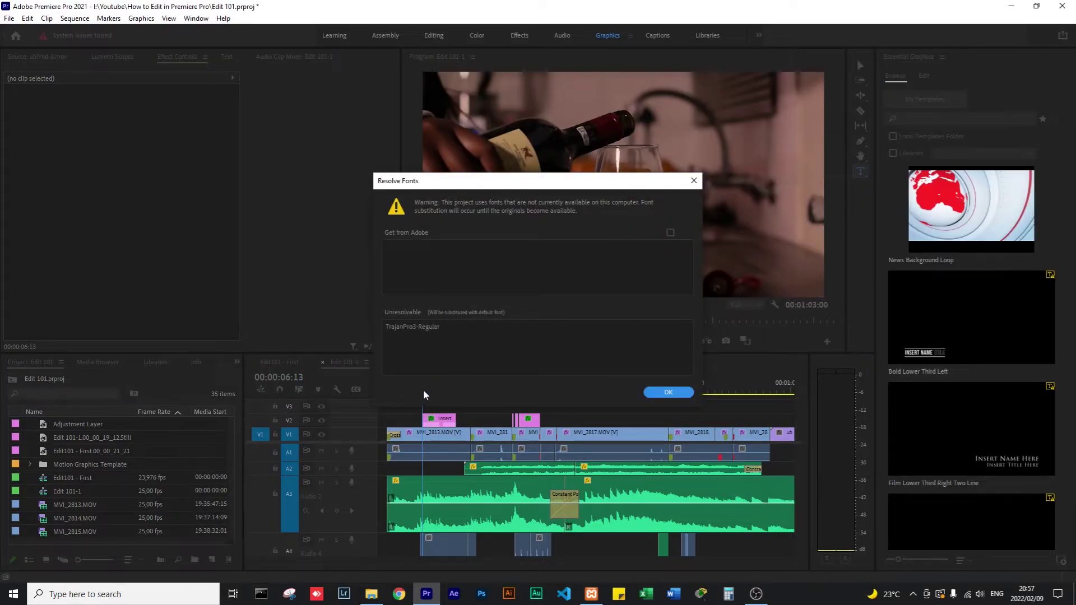
left_click(668, 392)
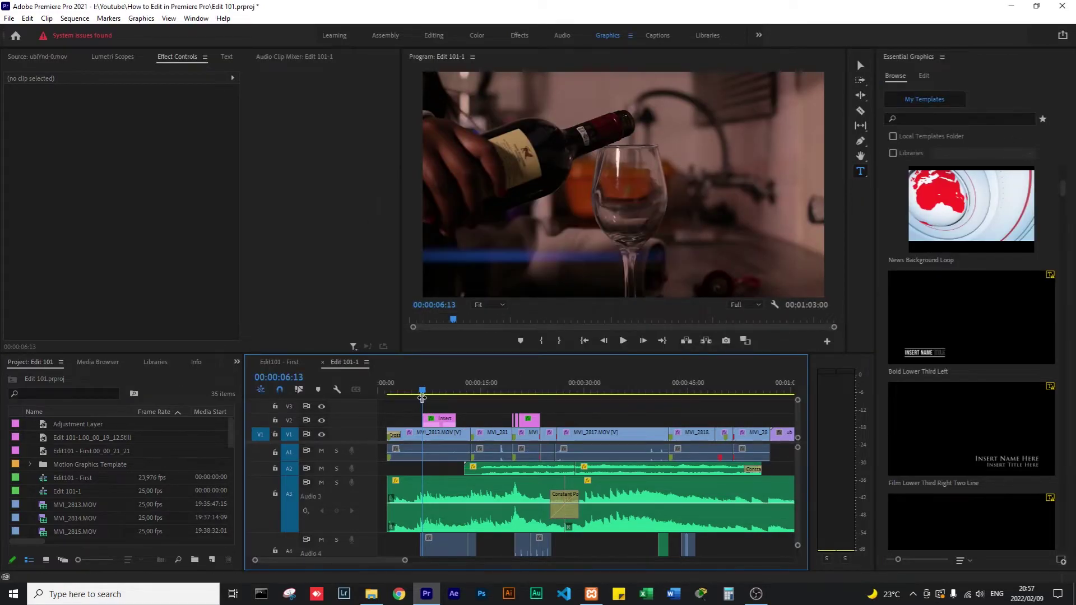
left_click(440, 391)
left_click_drag(440, 391, 434, 390)
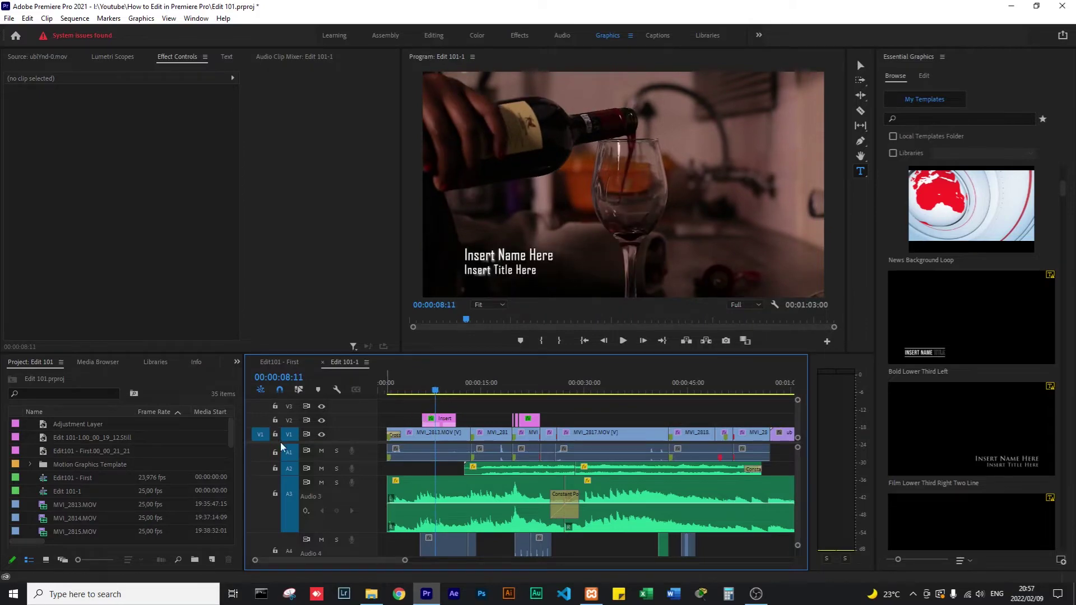
Scrub through the new title, lengthen its end slightly, and play it back.
left_click(442, 390)
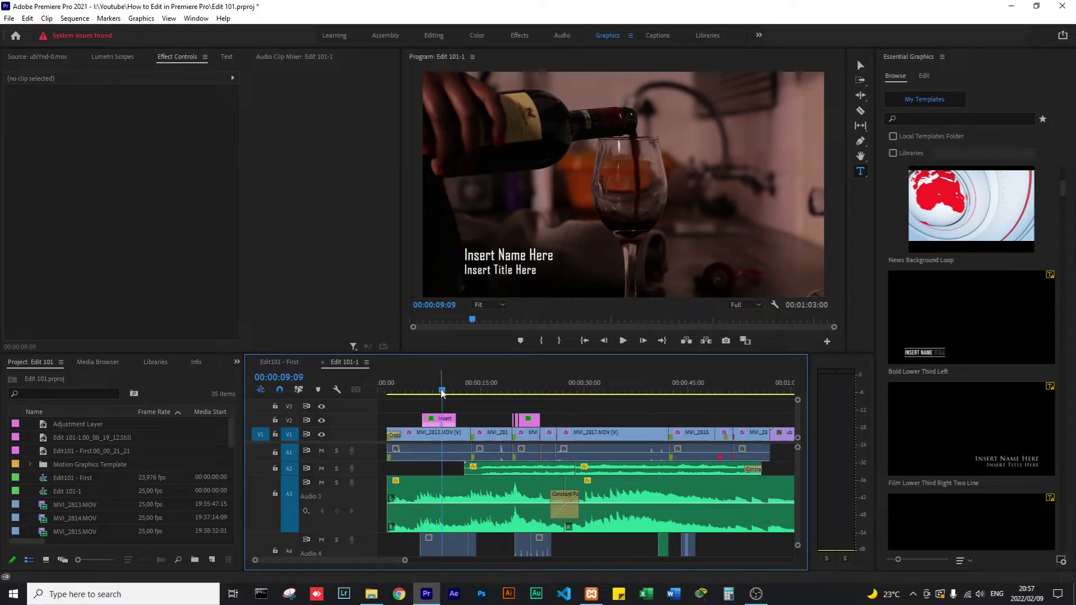
left_click_drag(442, 392, 401, 419)
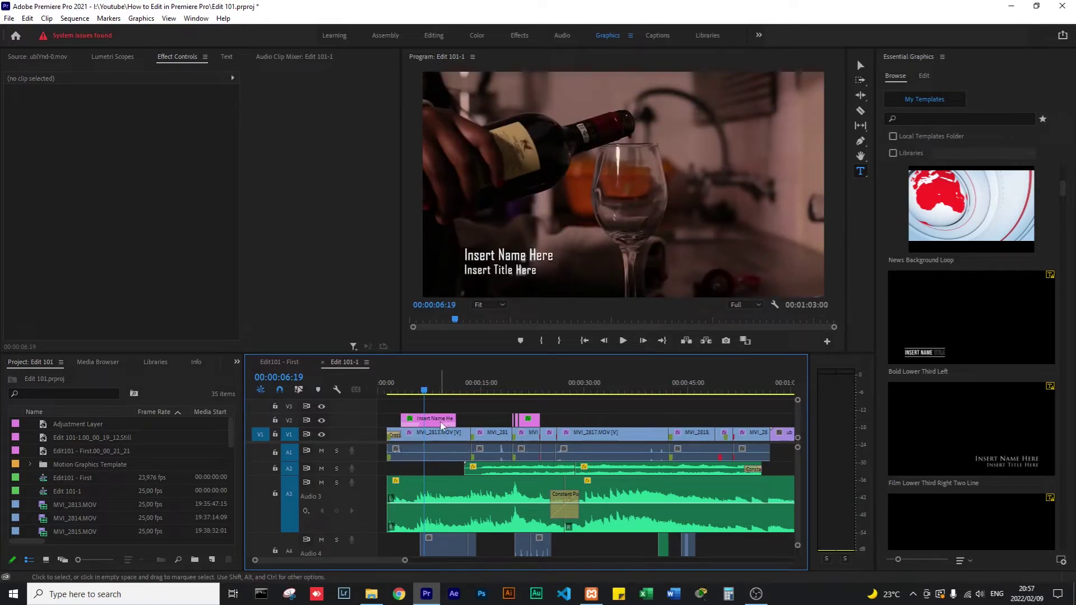
left_click(459, 419)
left_click_drag(459, 420, 406, 399)
key("space")
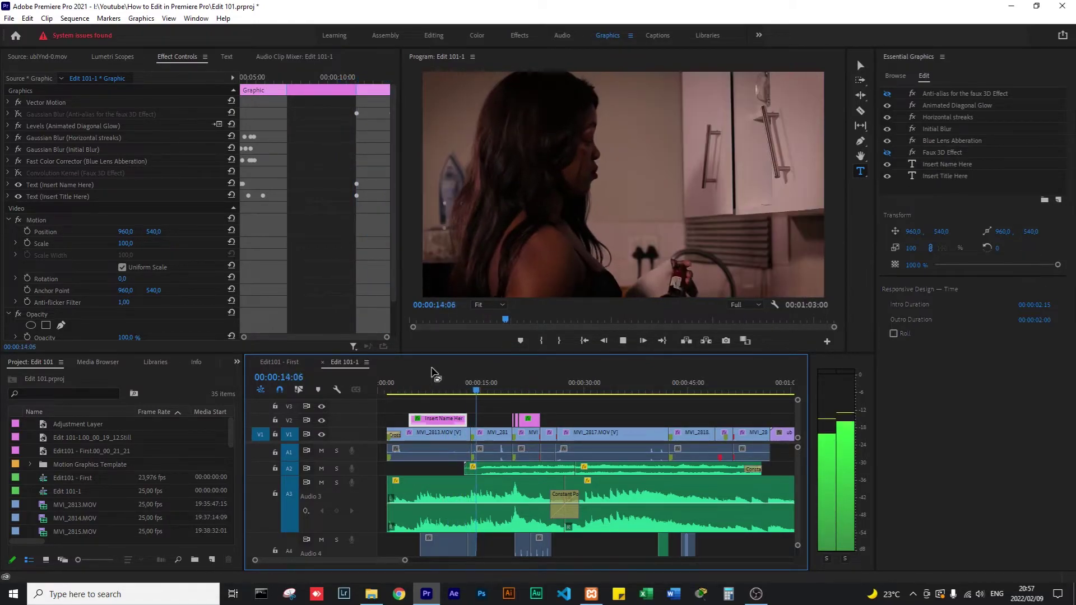
Change the title's top line to 'A Film by' and replace the second line with the filmmaker's name.
left_click(434, 388)
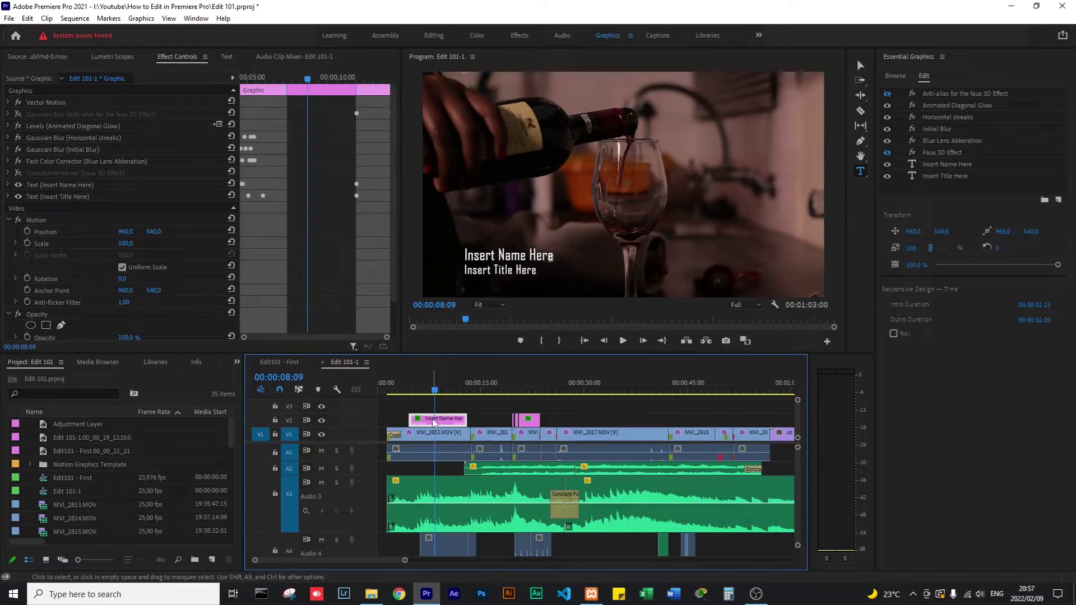
left_click(500, 256)
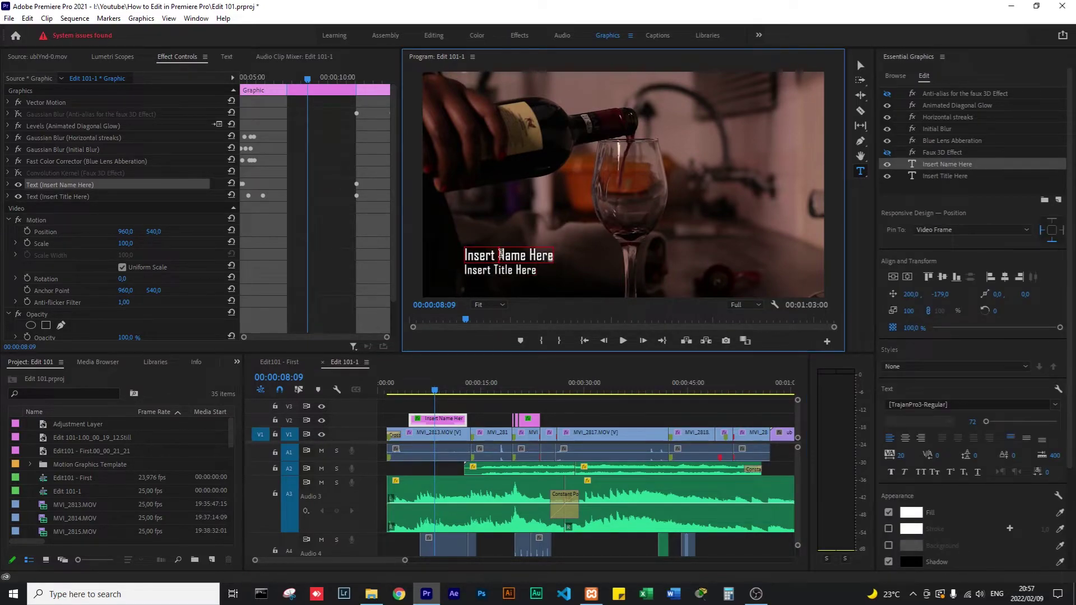
key("Delete")
key("Delete")
key("Delete")
key("Delete")
key("Delete")
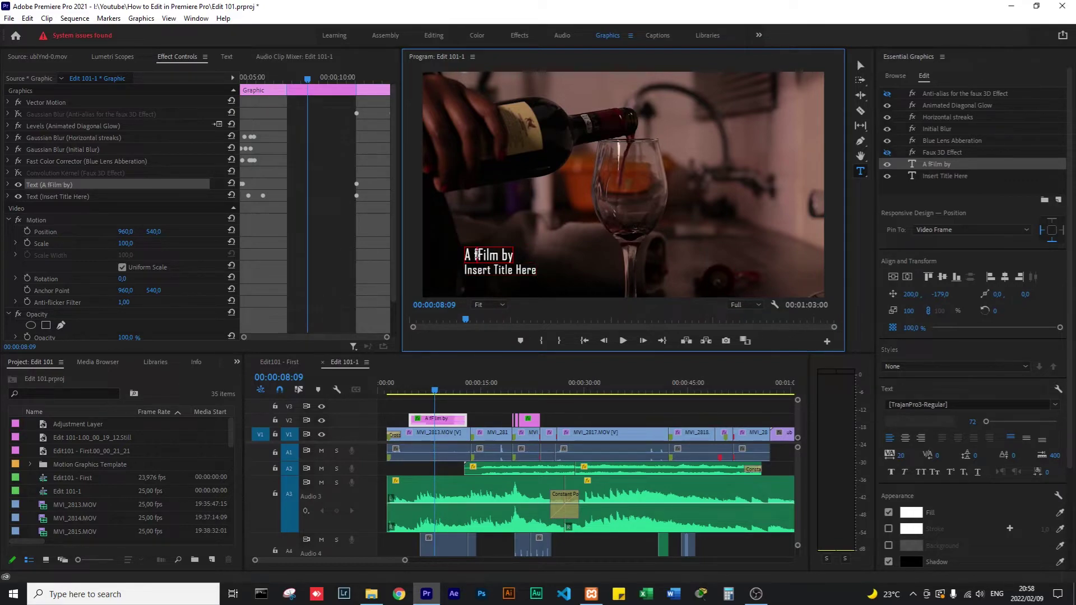
key("BackSpace")
left_click(475, 271)
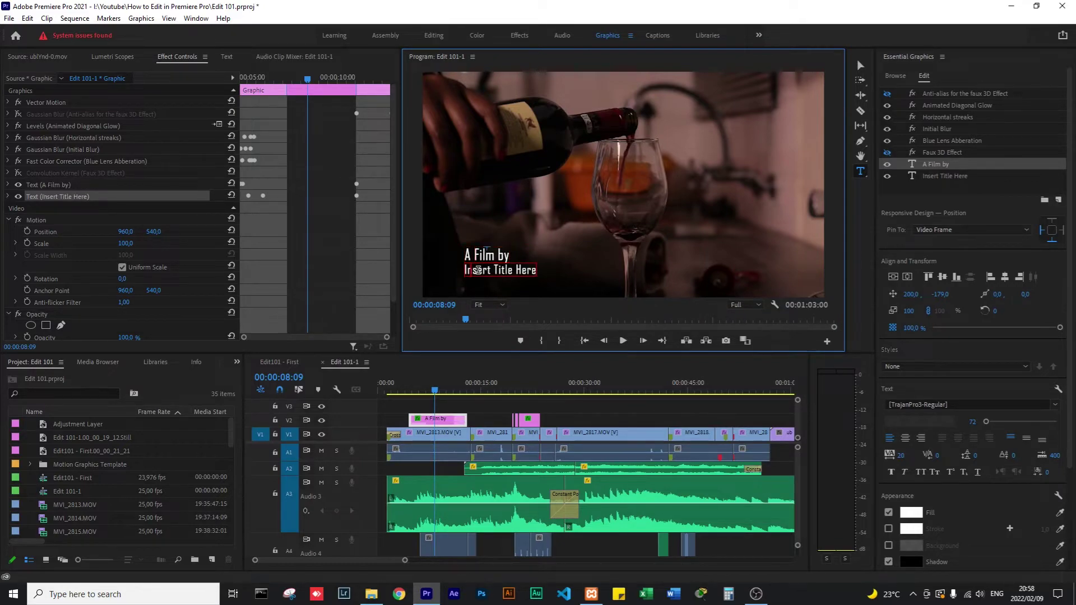
triple_click(476, 271)
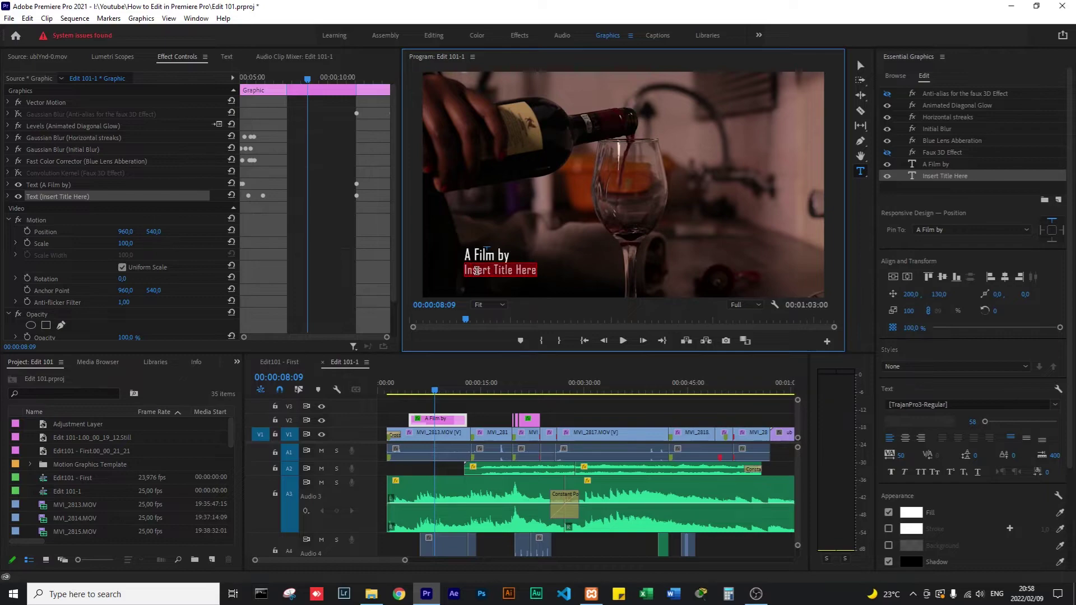
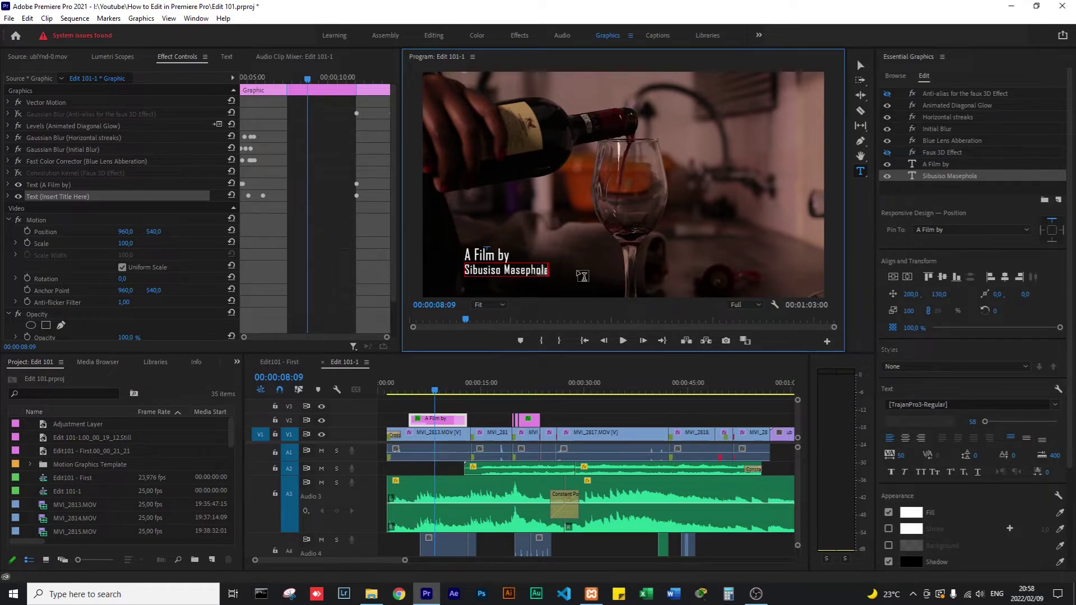
Scrub back to the start of the sequence and play it to review the title.
left_click(542, 379)
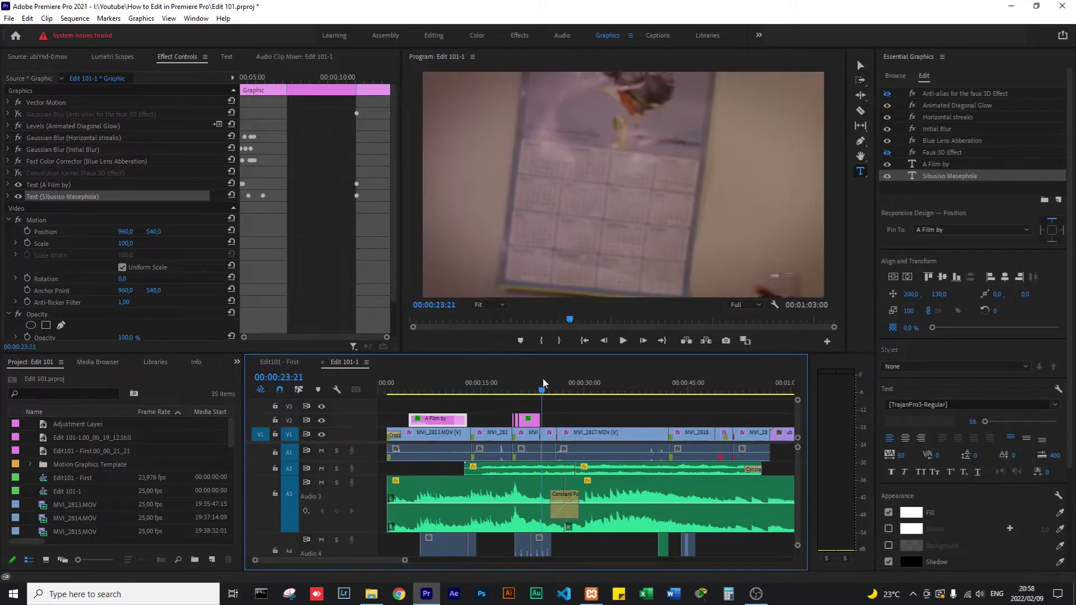
left_click(443, 386)
left_click_drag(443, 387, 371, 392)
left_click(498, 418)
key("space")
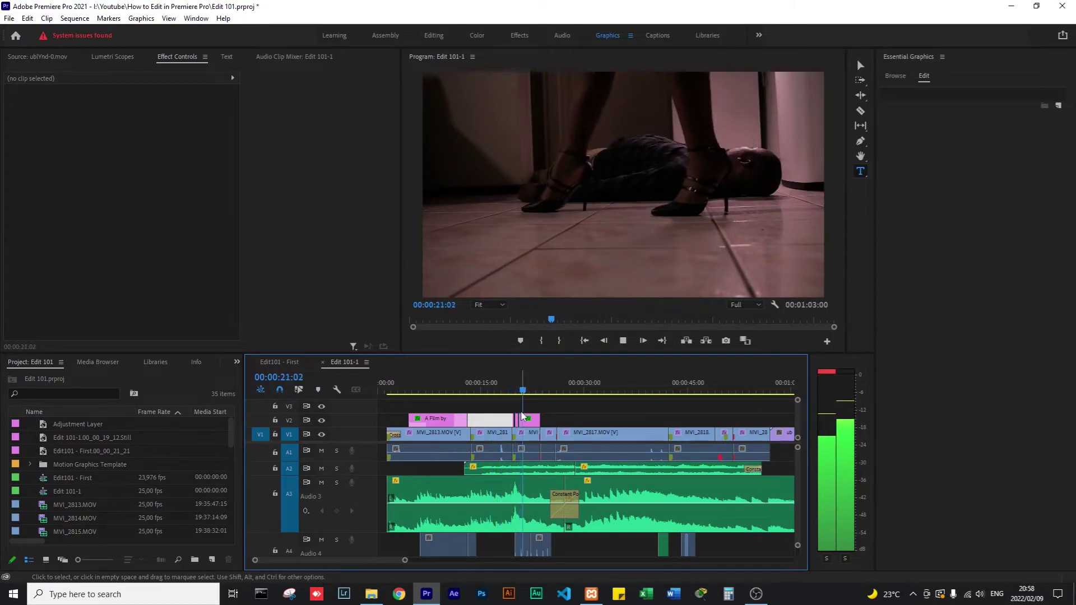
Delete the white clip after the V2 title and drag Film Lower Third Right Two Line onto V3.
key("space")
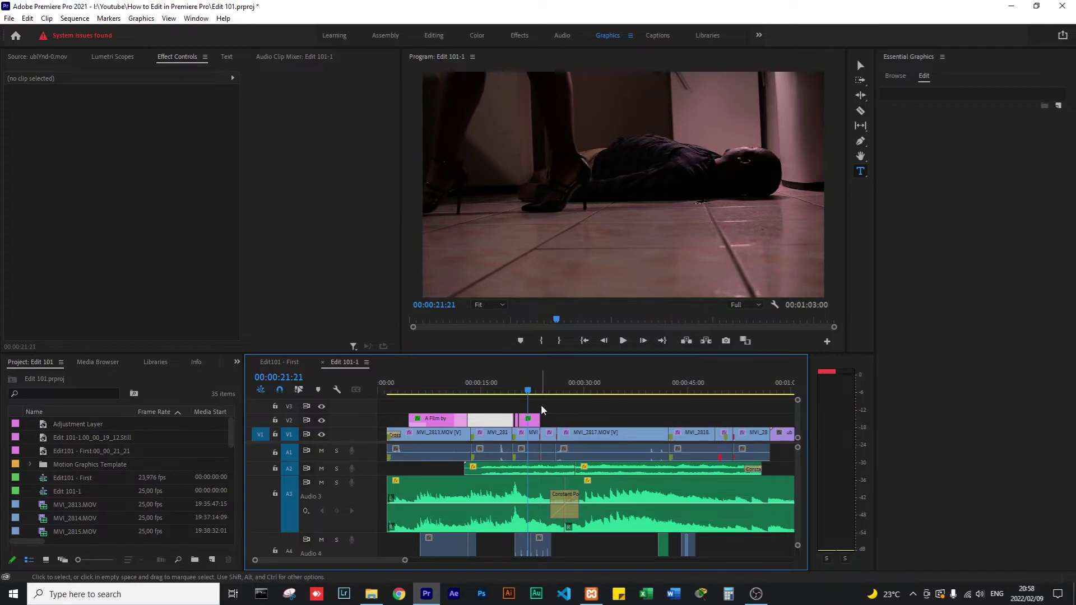
key("Delete")
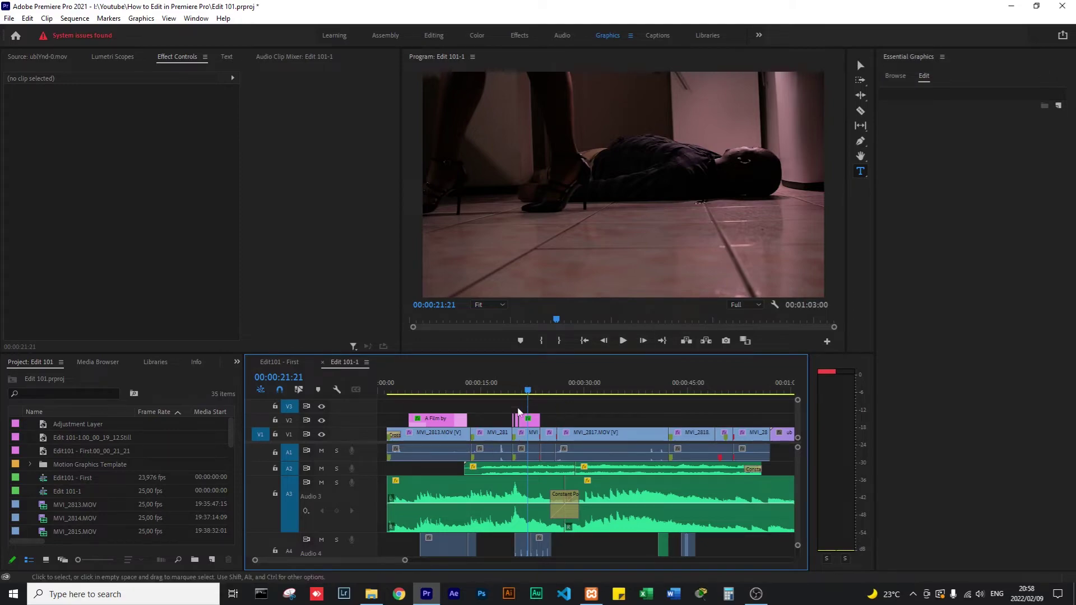
left_click(895, 76)
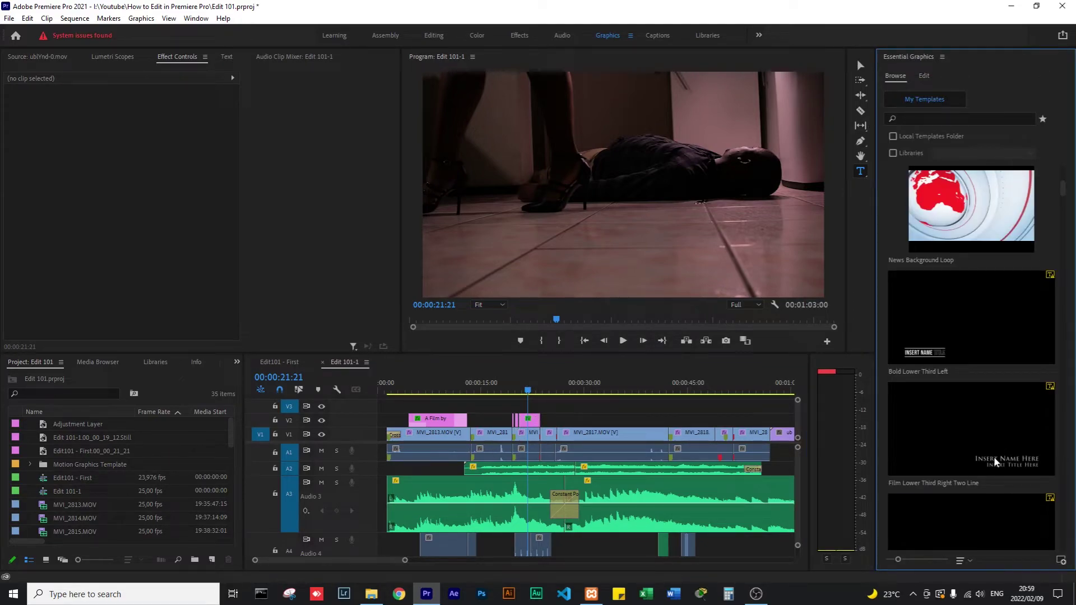
mouse_move(994, 456)
scroll(993, 456, "down", 2)
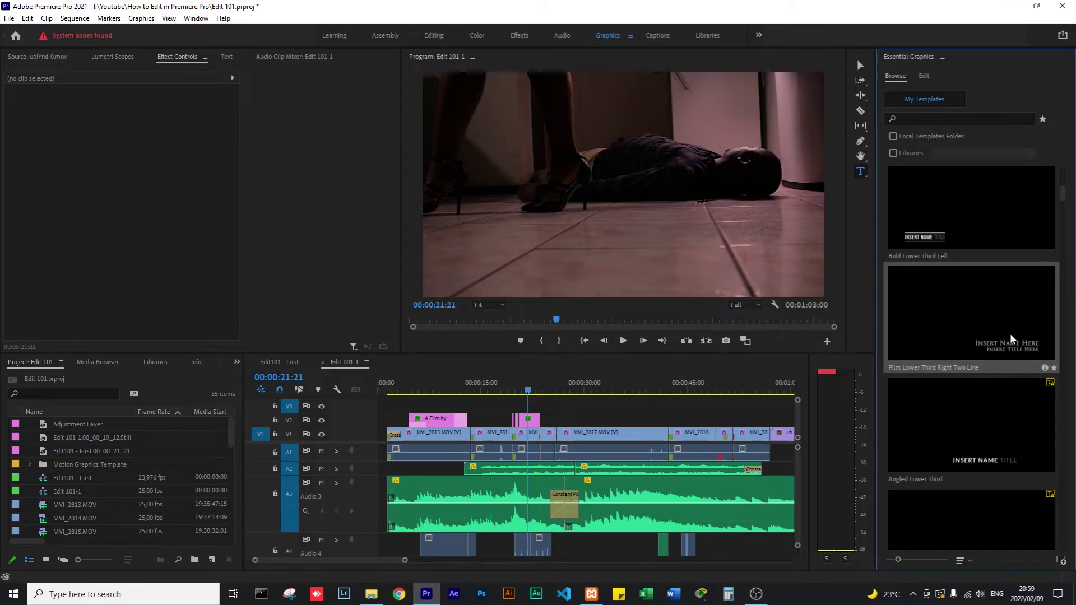
left_click_drag(1010, 328, 517, 414)
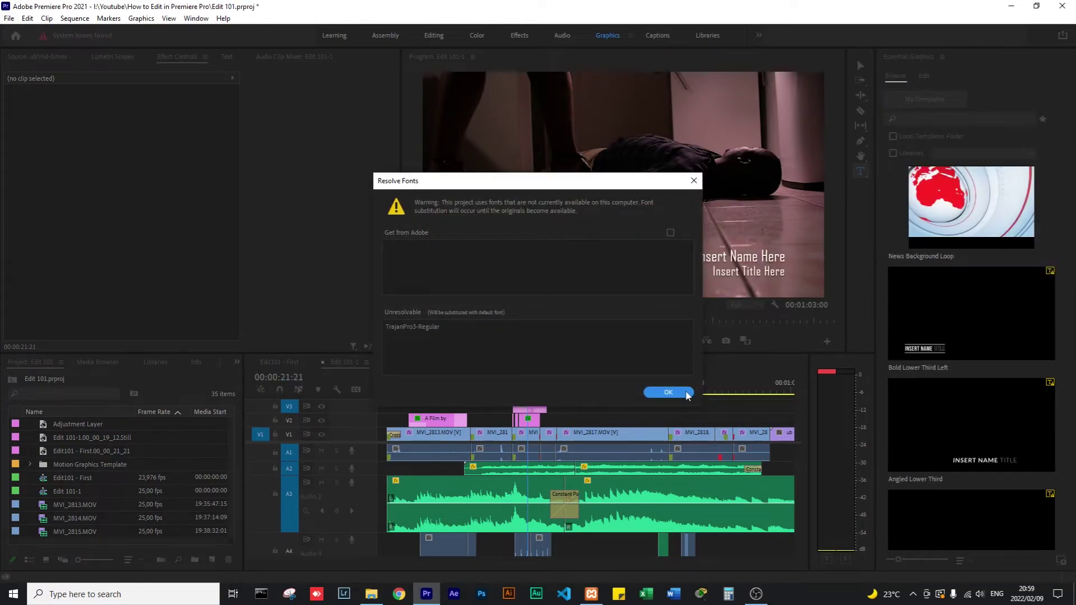
Dismiss the font warning, trim the V3 title to about 4 seconds, and preview it zoomed in.
left_click(686, 392)
left_click_drag(553, 406, 517, 394)
left_click(535, 391)
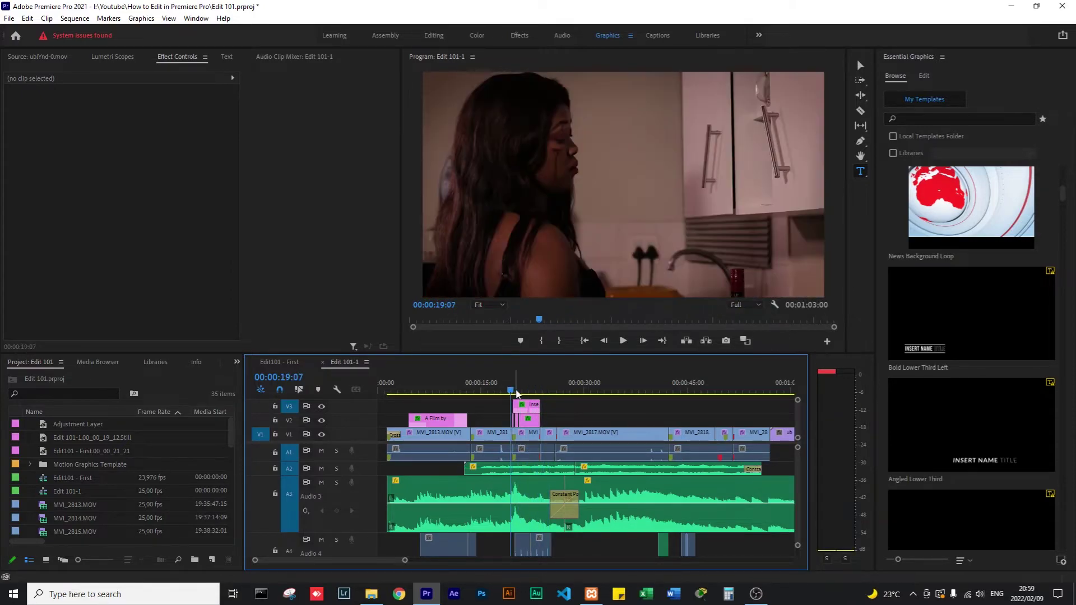
key("=")
key("=")
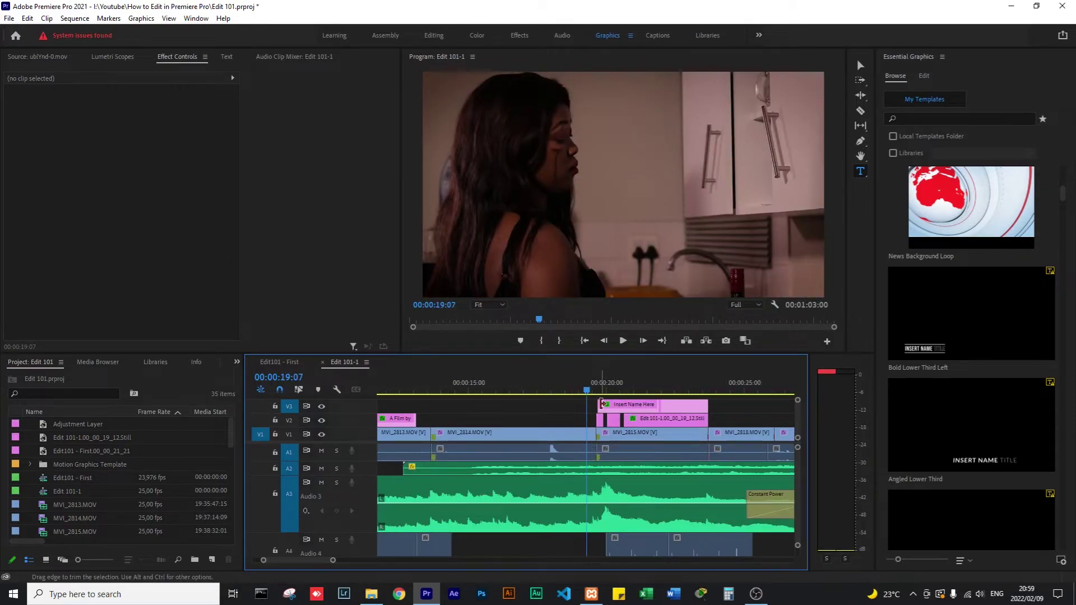
key("space")
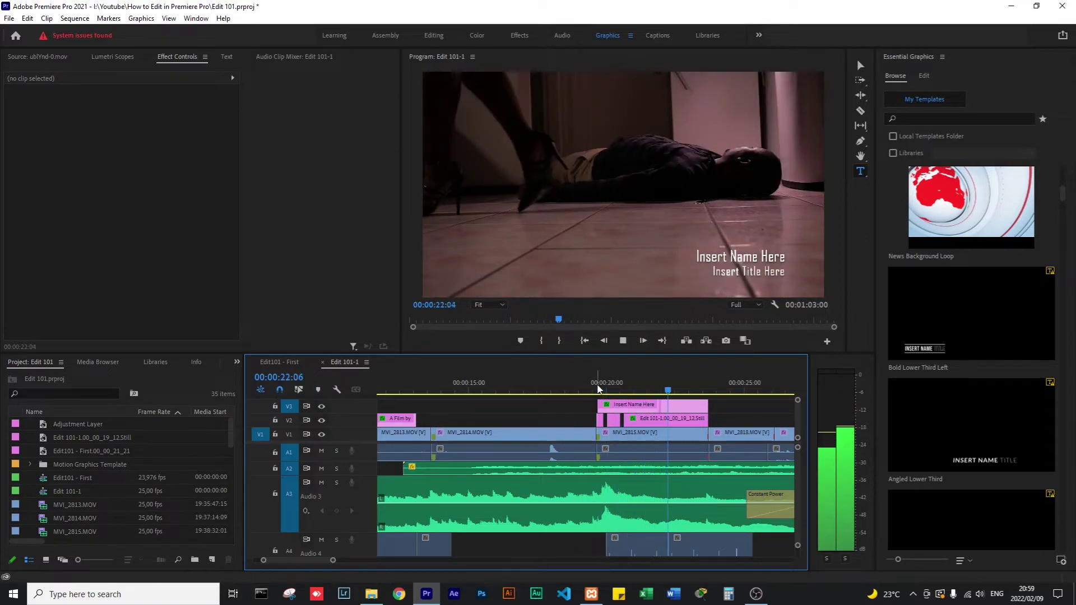
left_click(718, 277)
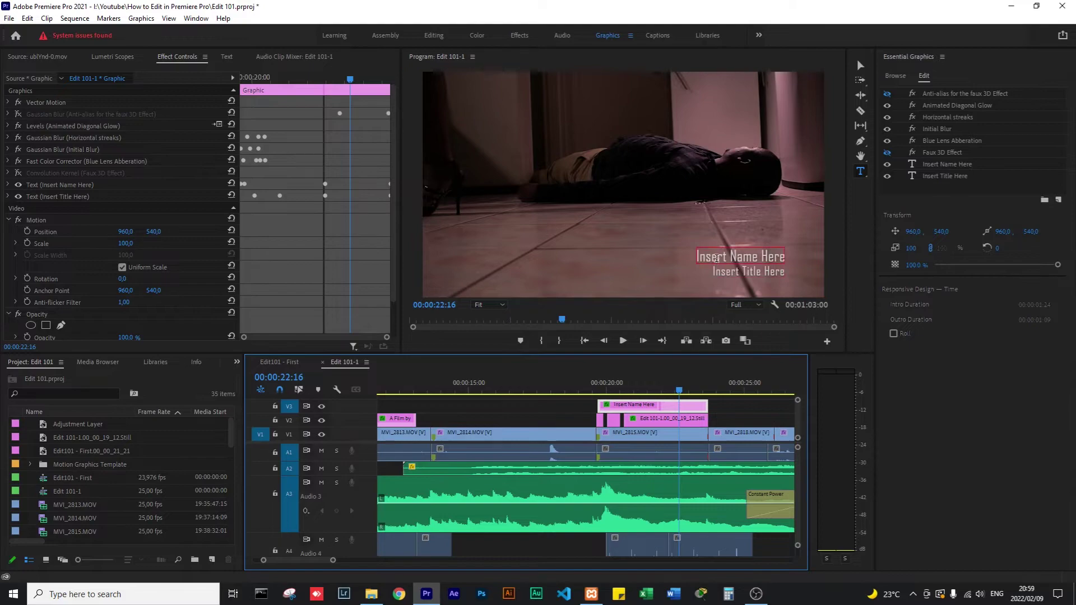
Rewrite the V3 title as 'Starring' over the actor's name, then scrub back to review it.
left_click(715, 256)
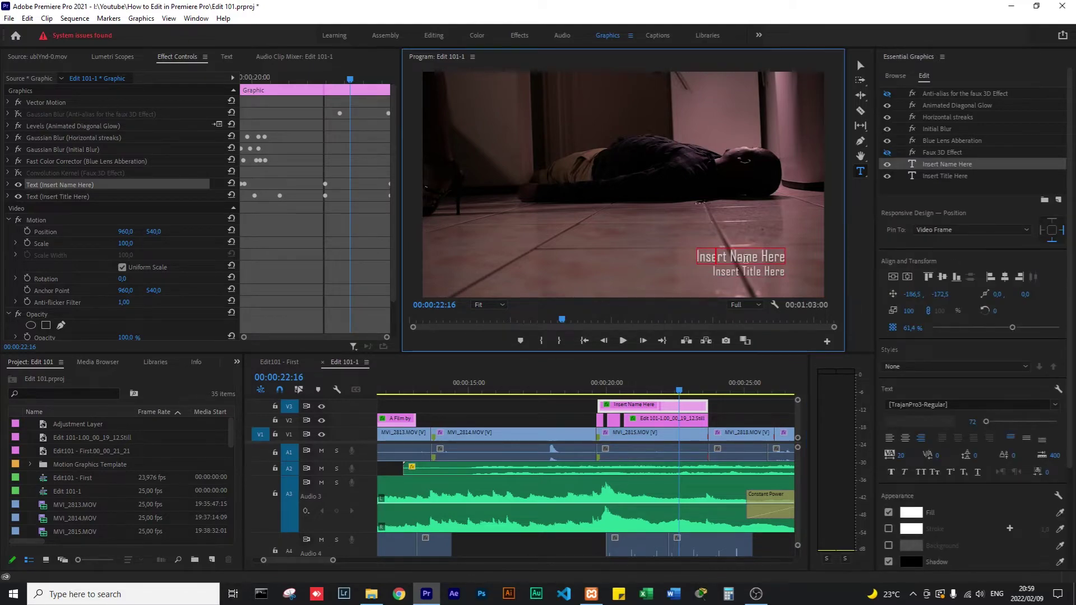
key("ctrl+a")
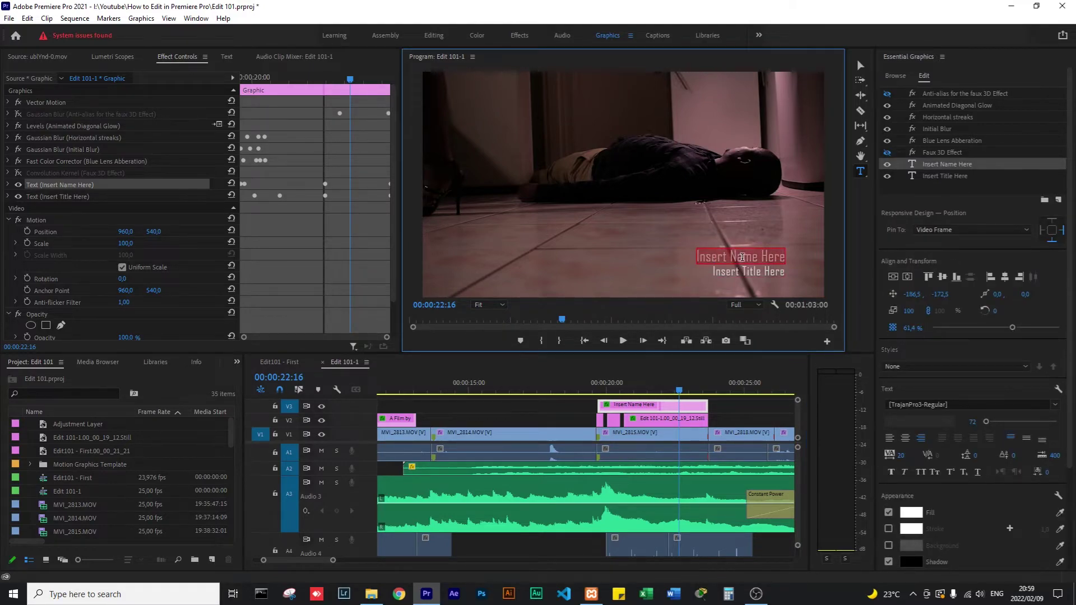
type("Starring")
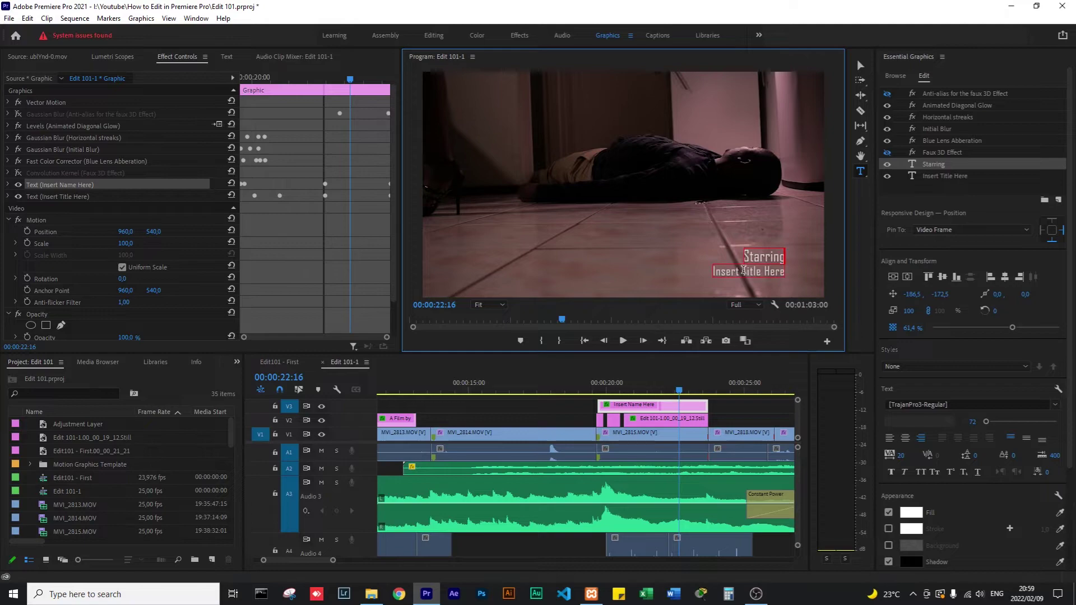
left_click(743, 272)
key("ctrl+a")
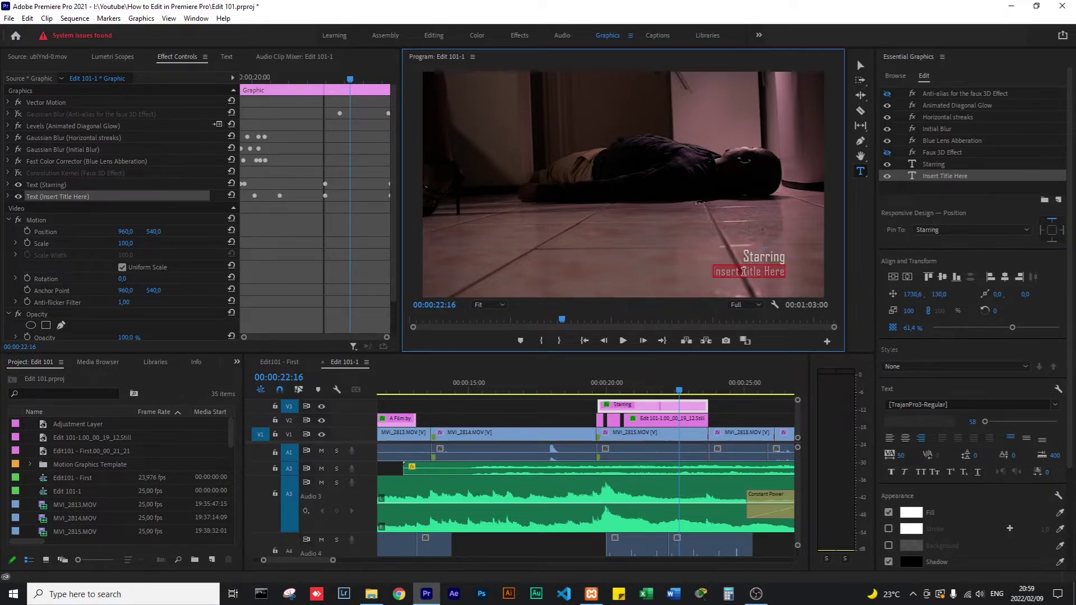
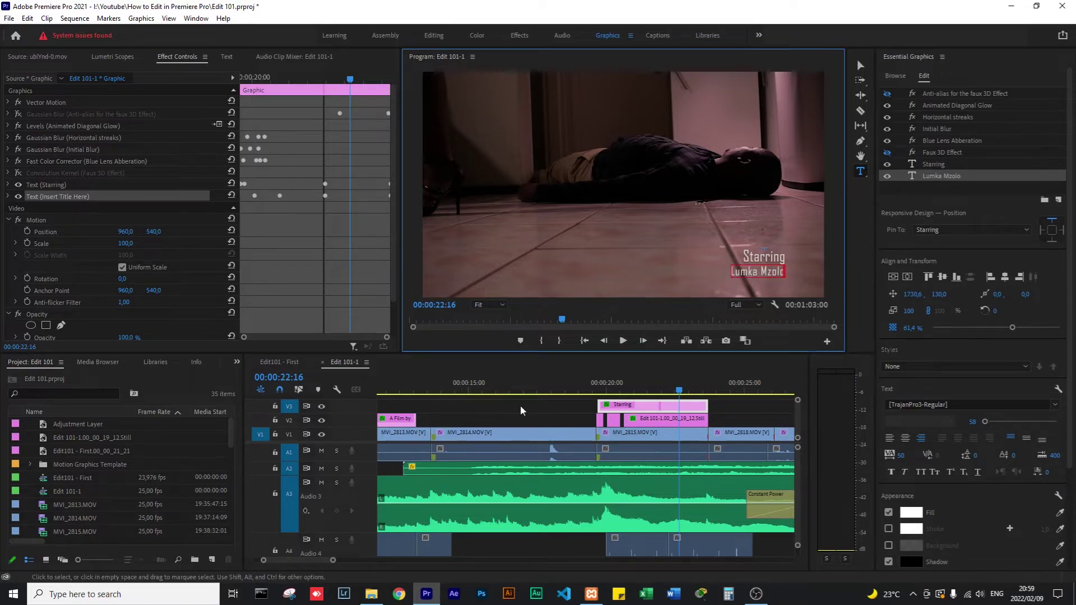
left_click_drag(658, 388, 643, 391)
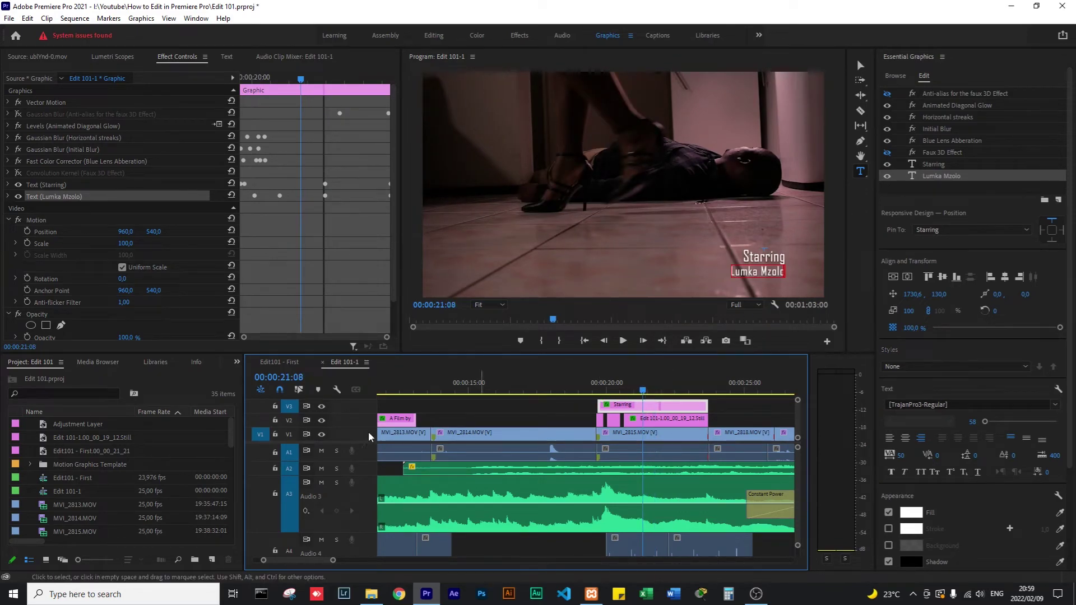
left_click_drag(334, 562, 402, 562)
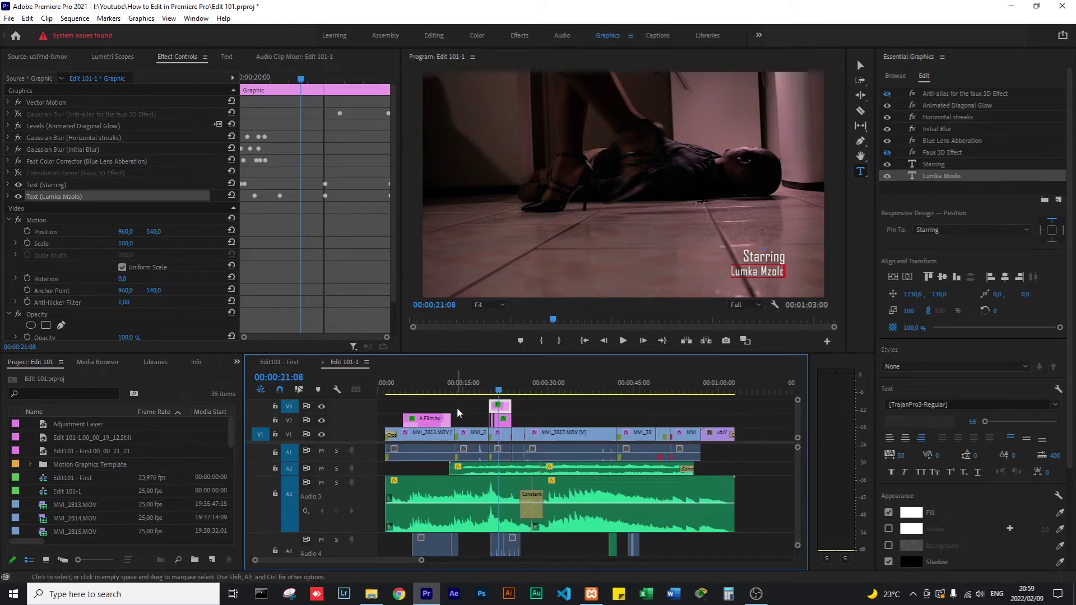
left_click(393, 389)
left_click_drag(392, 396, 351, 401)
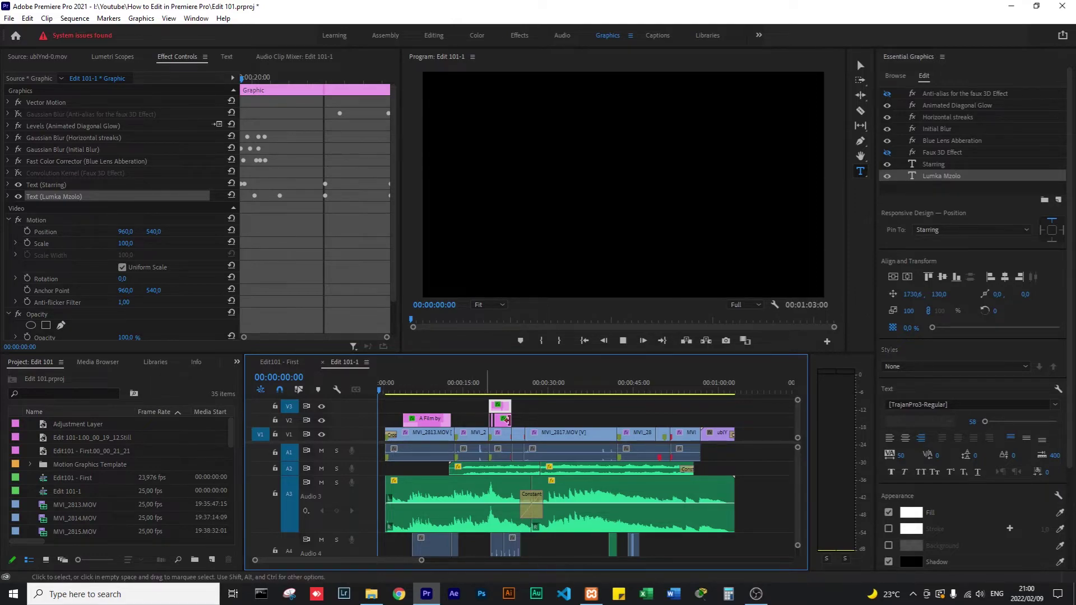
key("space")
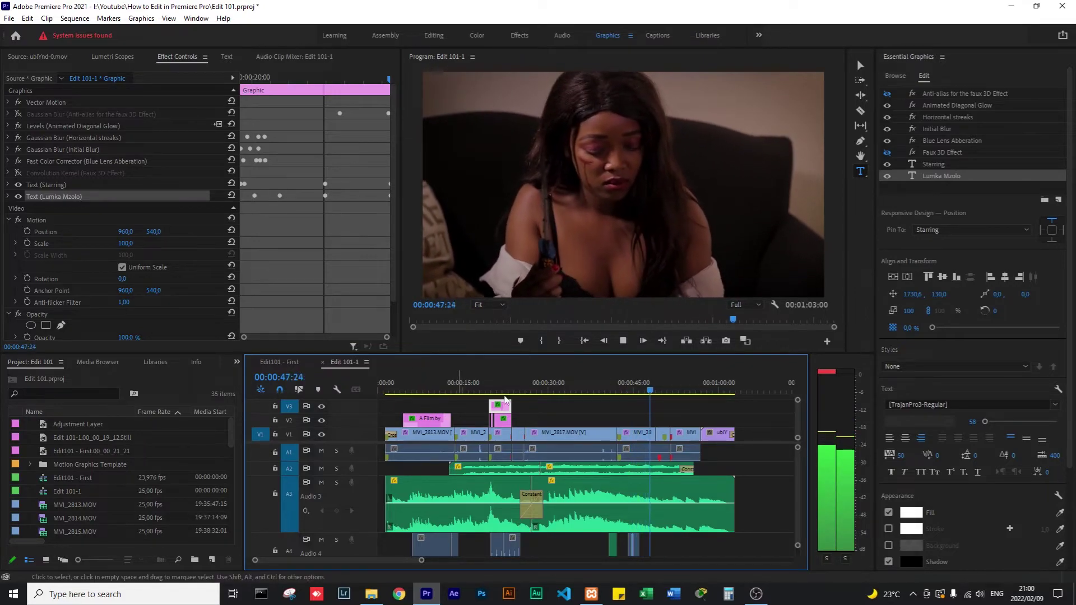
left_click(622, 340)
left_click(605, 390)
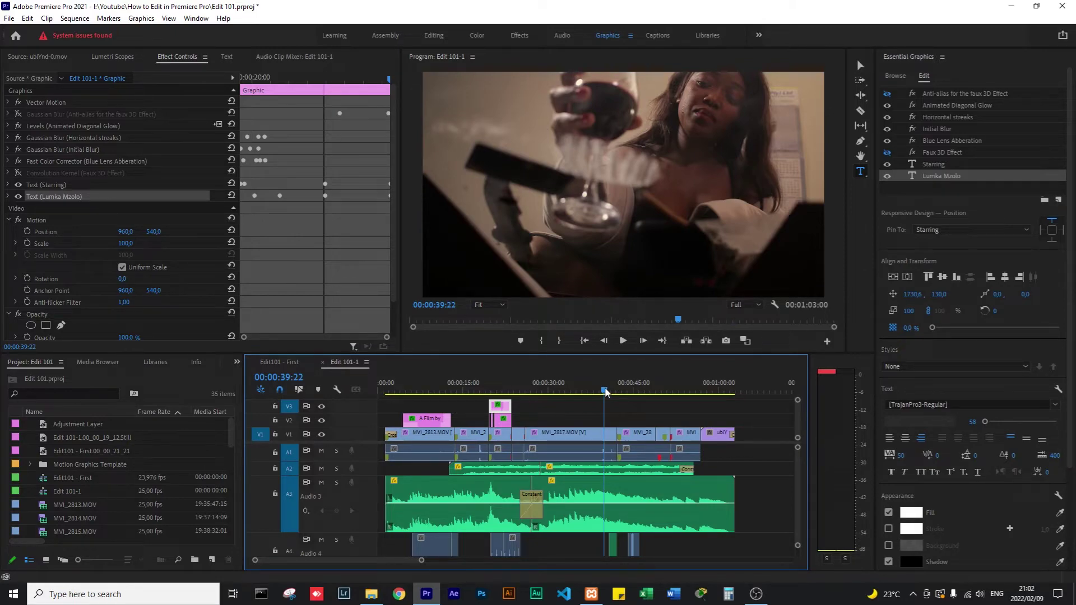
left_click(567, 390)
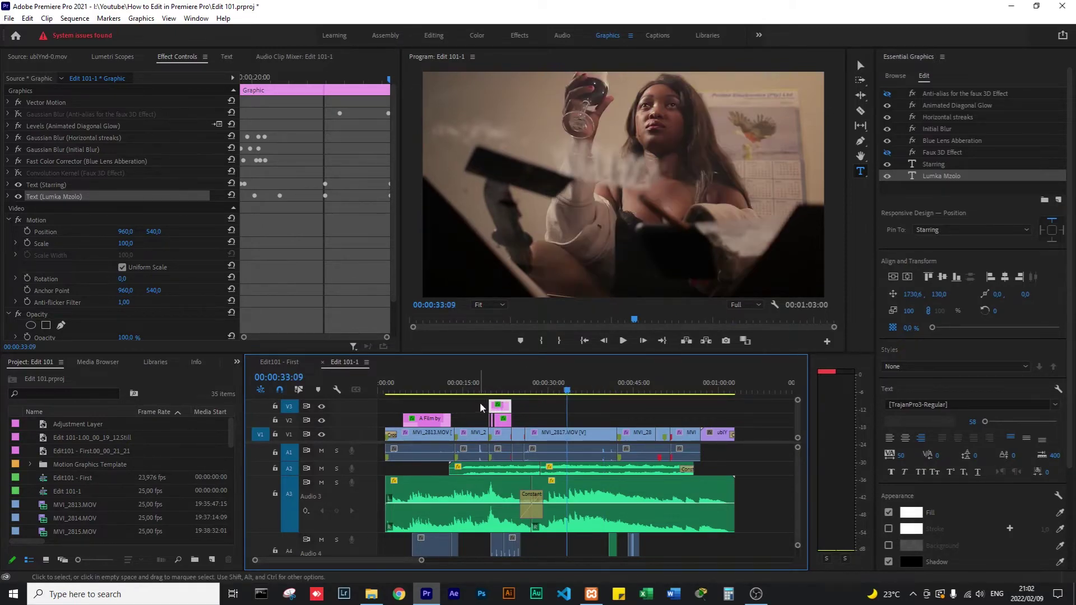
mouse_move(489, 391)
left_mouse_down()
mouse_move(466, 389)
mouse_move(502, 380)
left_mouse_up()
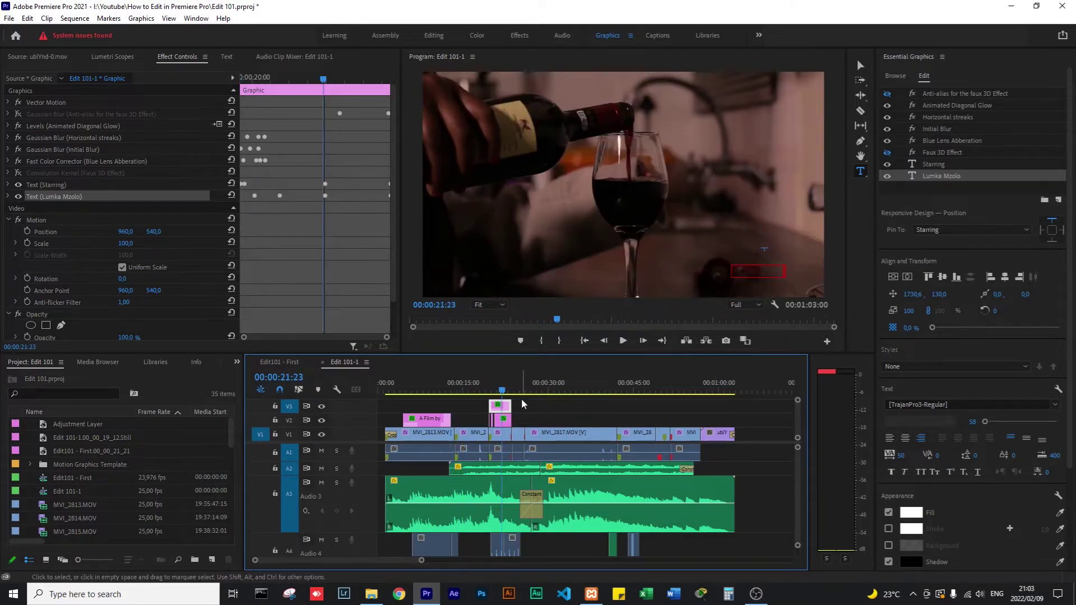
left_click(525, 401)
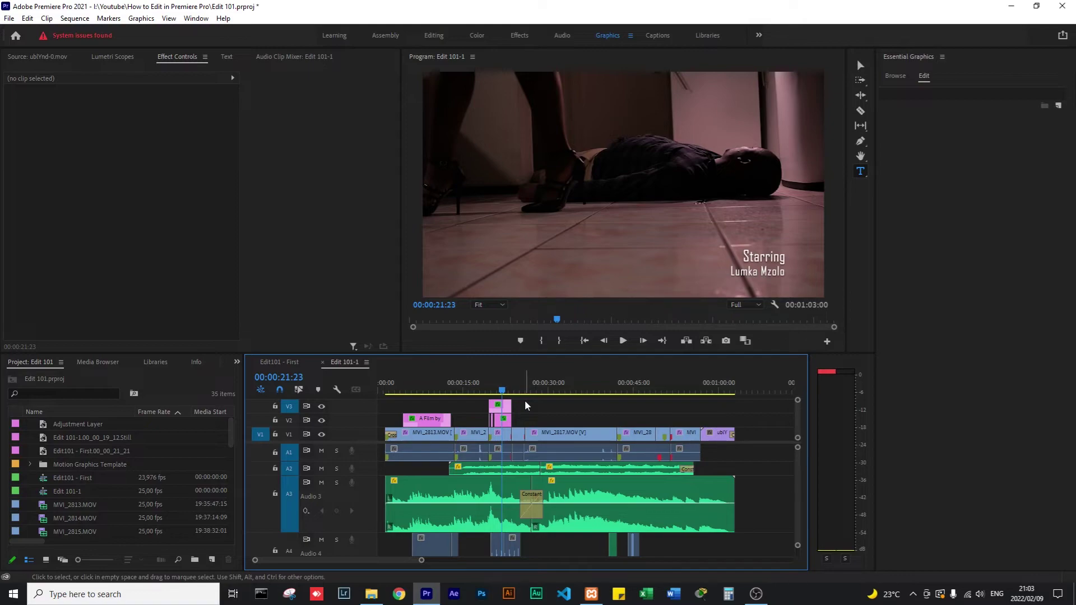
Rewind the playhead to 00:00:08:07 on the 'A Film by' title and open the File menu.
left_click(470, 391)
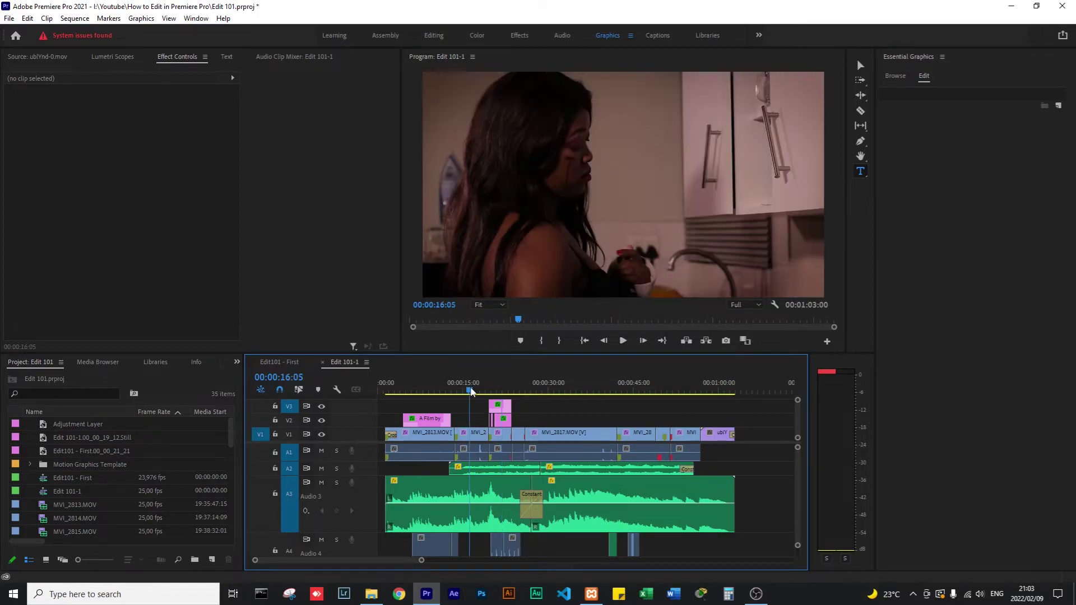
left_click_drag(471, 390, 428, 391)
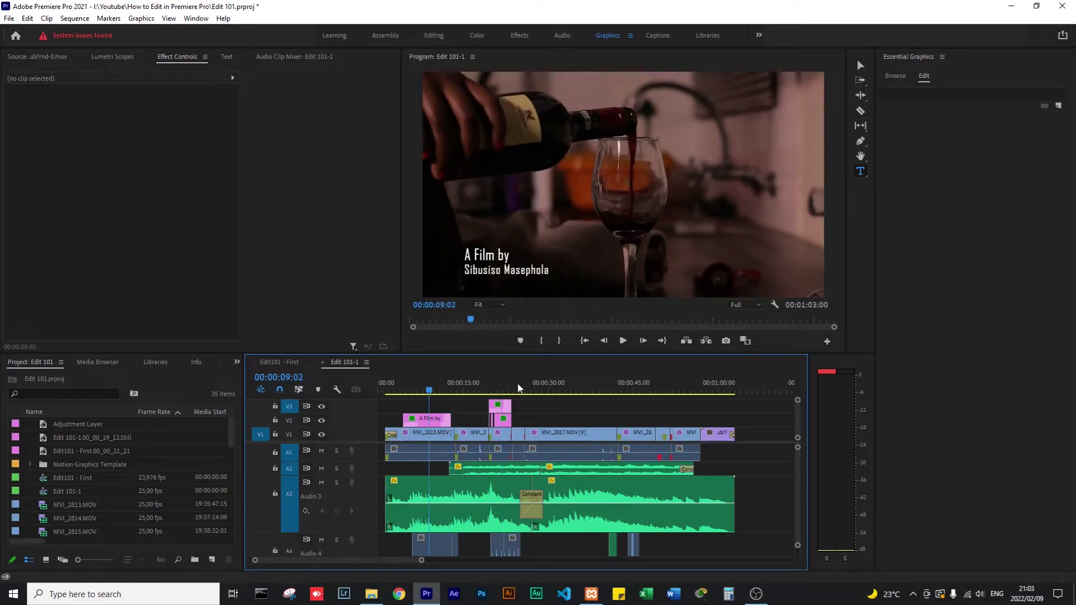
left_click_drag(431, 390, 424, 392)
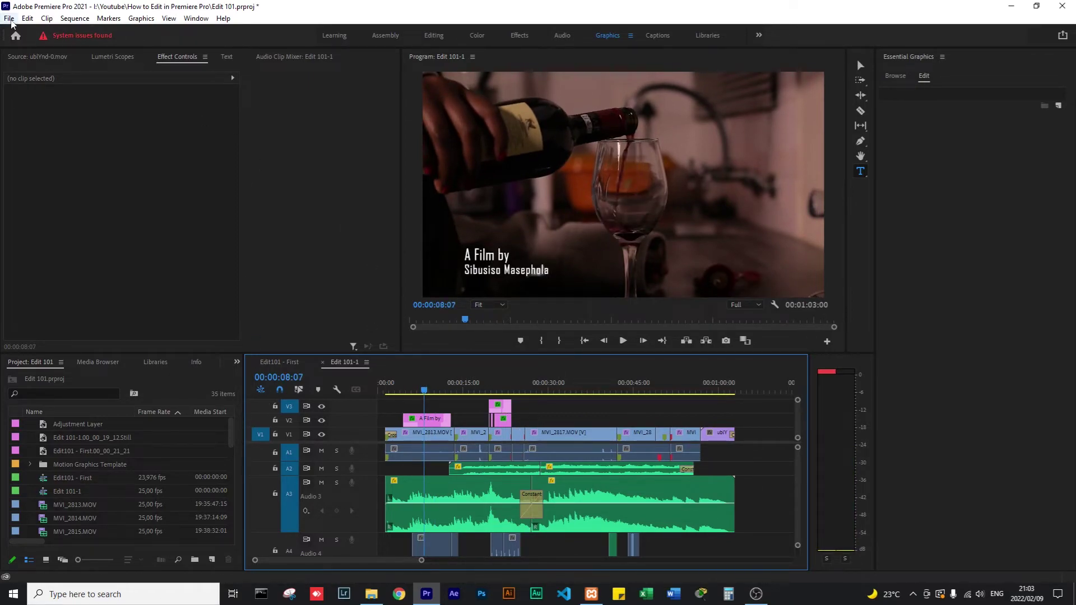
left_click(10, 19)
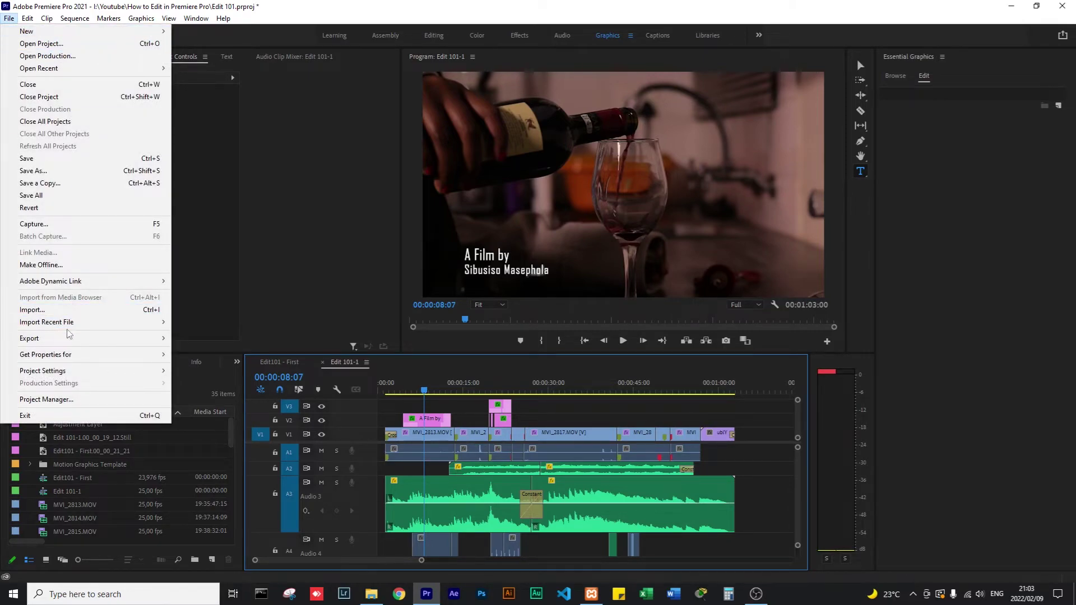
Open Export Settings for Edit 101-1 via File > Export > Media (H.264, Match Source - High).
mouse_move(30, 341)
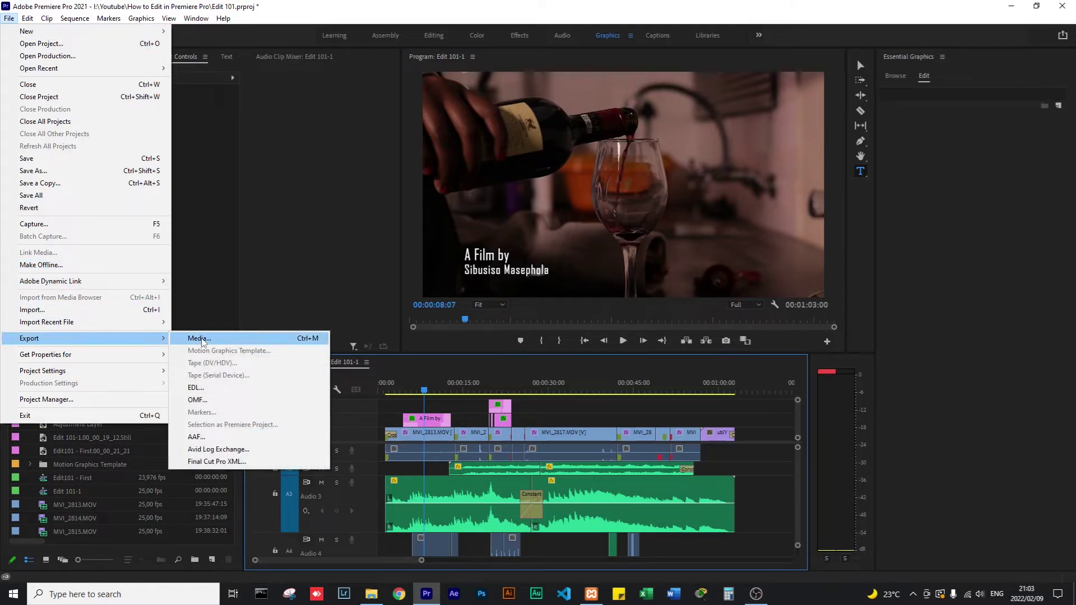
left_click(199, 338)
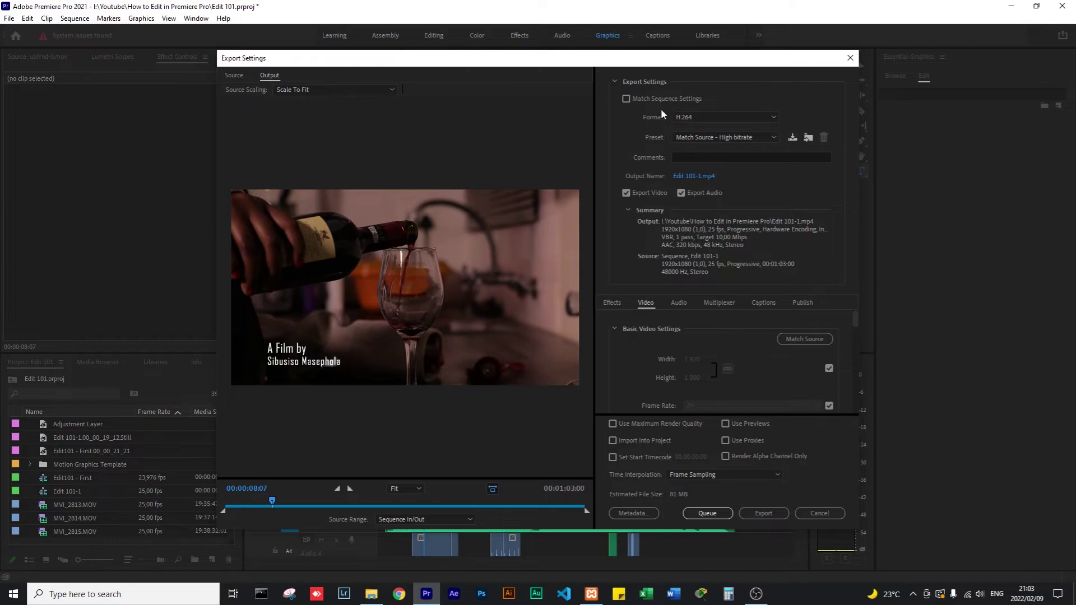
Try QuickTime as the export format, browse its presets, then switch the format back to H.264.
left_click(695, 116)
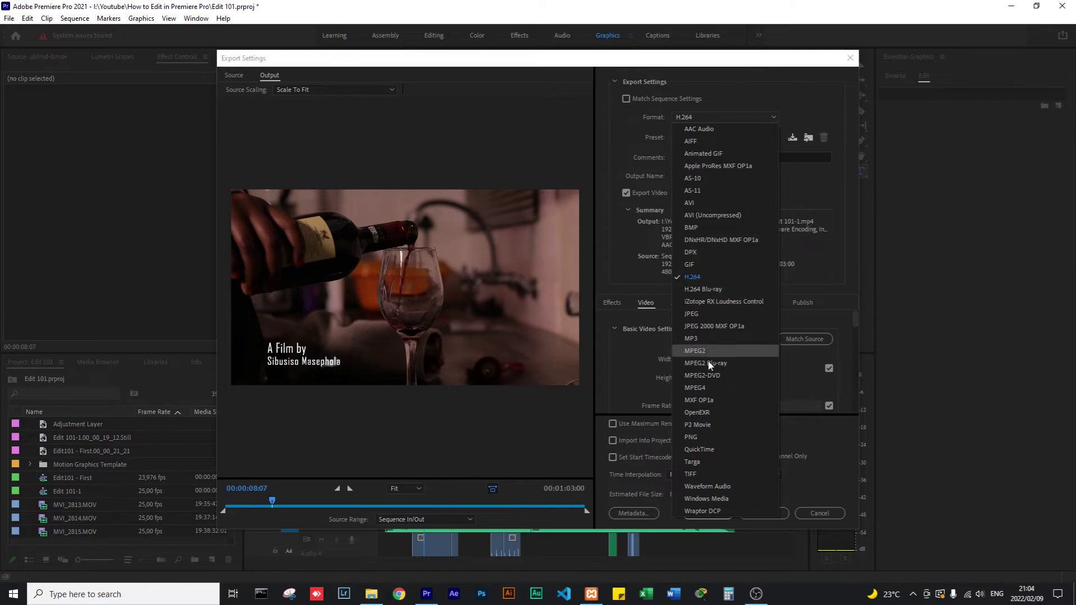
left_click(700, 447)
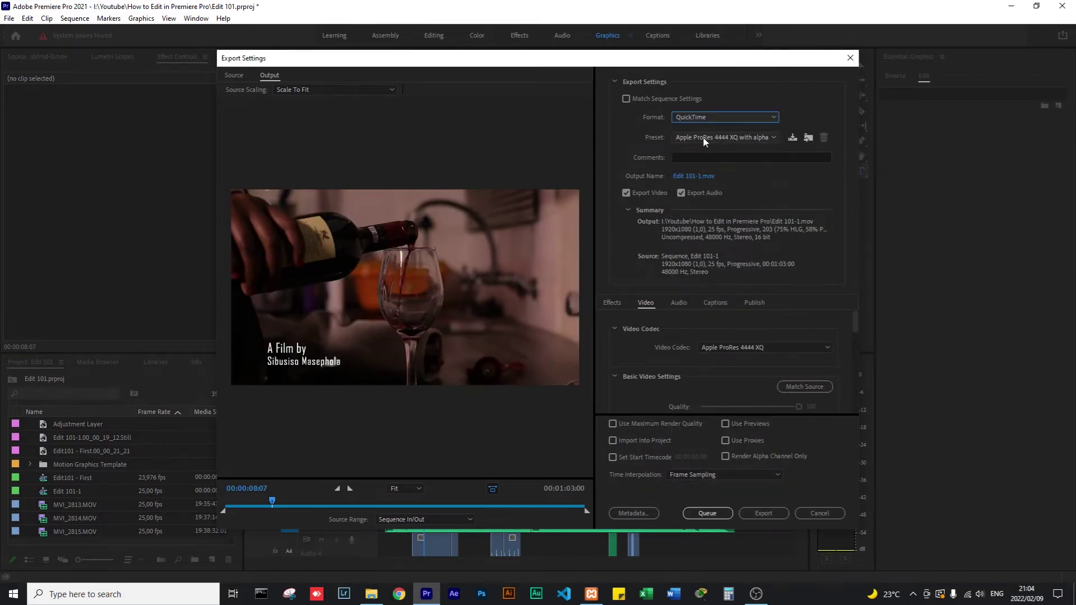
left_click(702, 136)
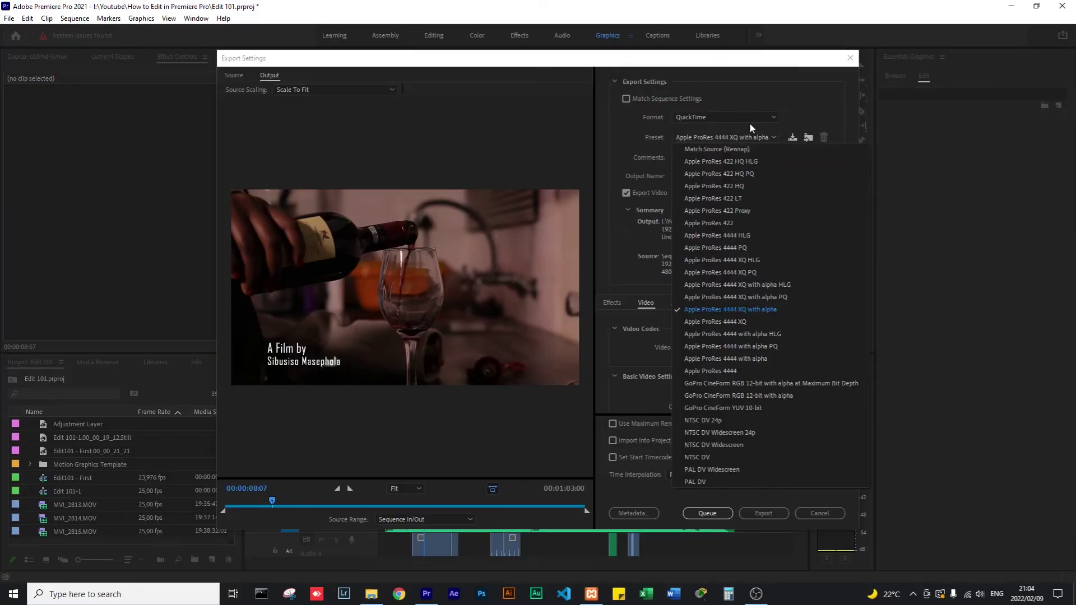
left_click(794, 105)
left_click(719, 116)
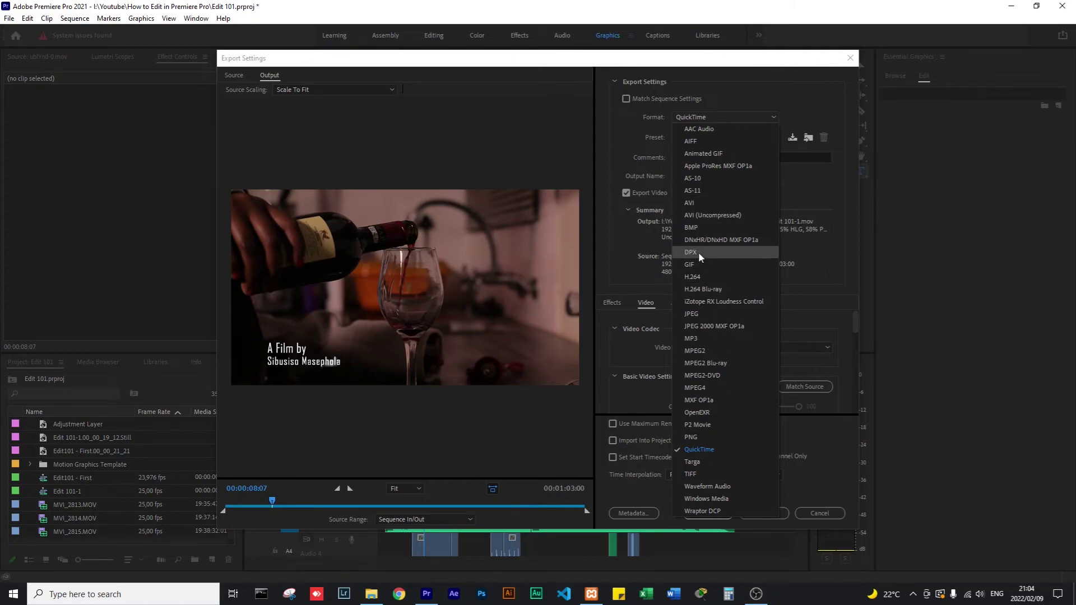
left_click(702, 274)
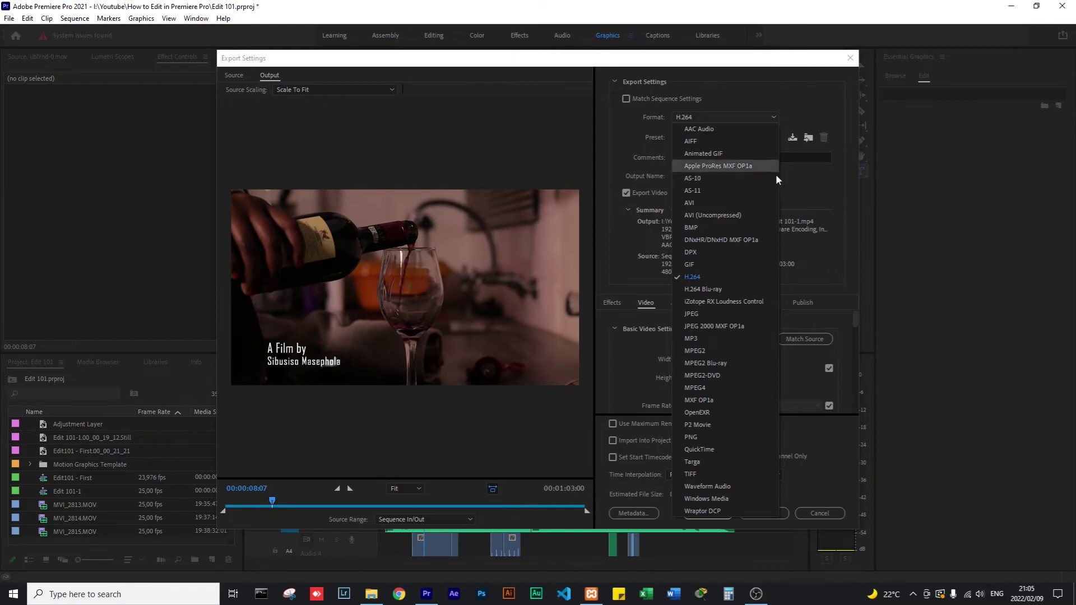
Keep the H.264 format with the Match Source - High bitrate preset.
left_click(794, 186)
left_click(709, 137)
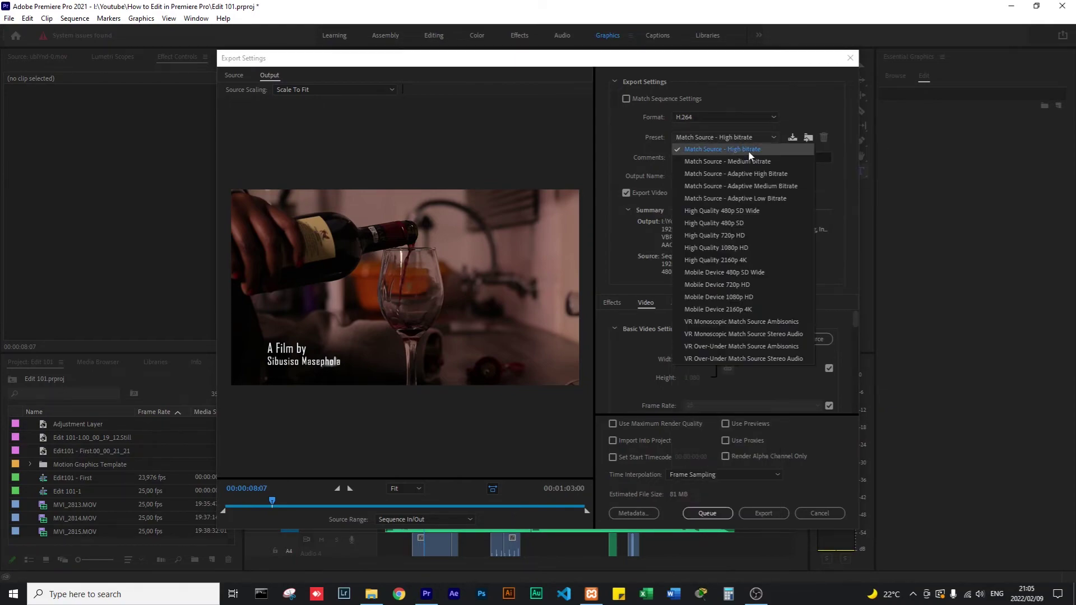
left_click(825, 189)
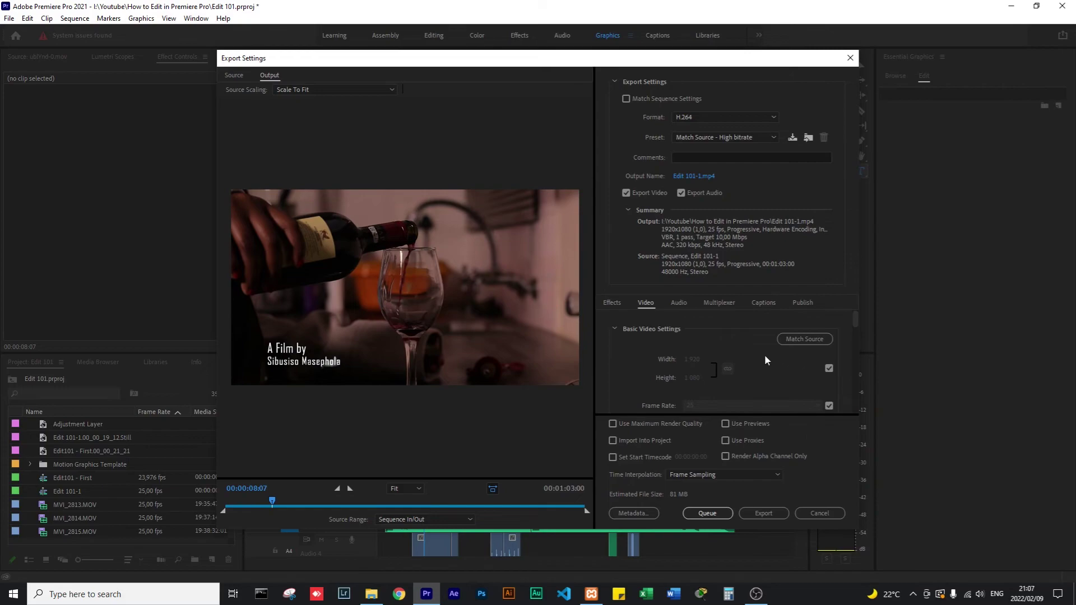
Match the video frame size to the 1920x1080 source, turning the preset to Custom.
left_click(795, 343)
left_click(828, 369)
left_click_drag(690, 362, 765, 362)
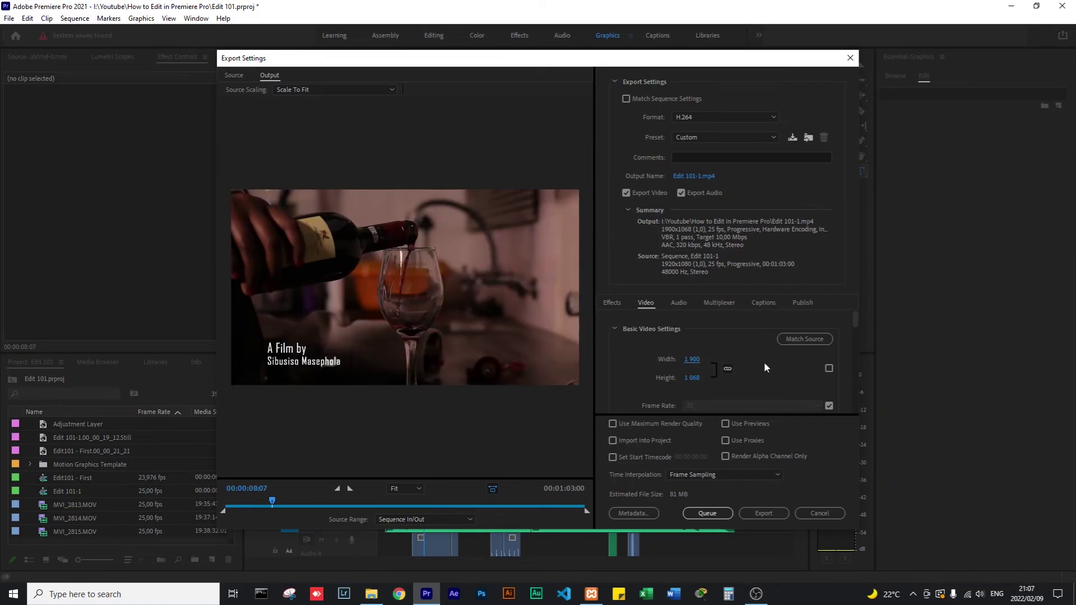
left_click(793, 342)
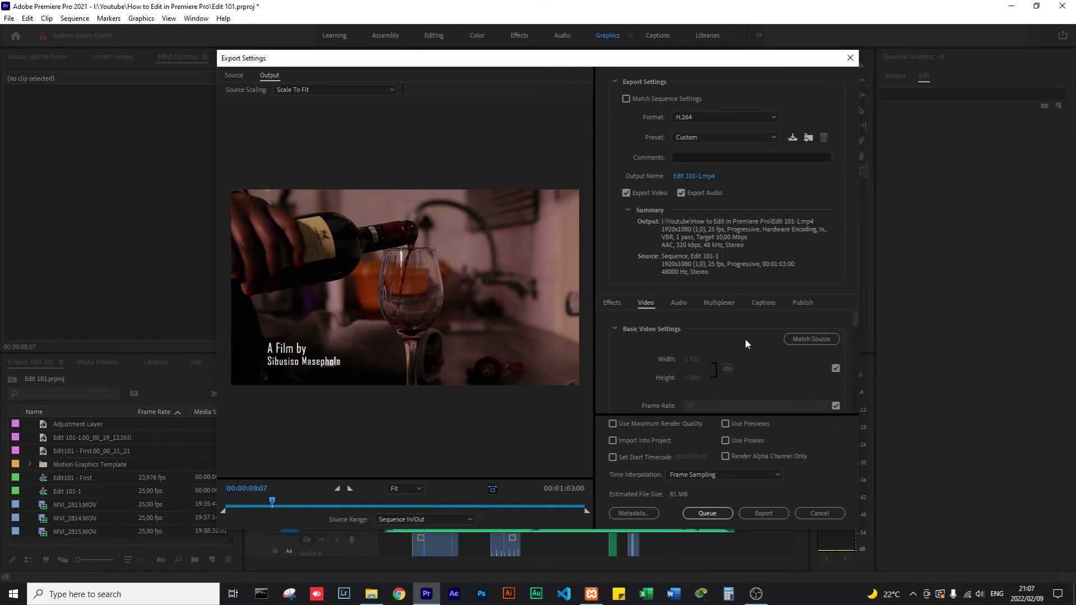
scroll(747, 362, "down", 2)
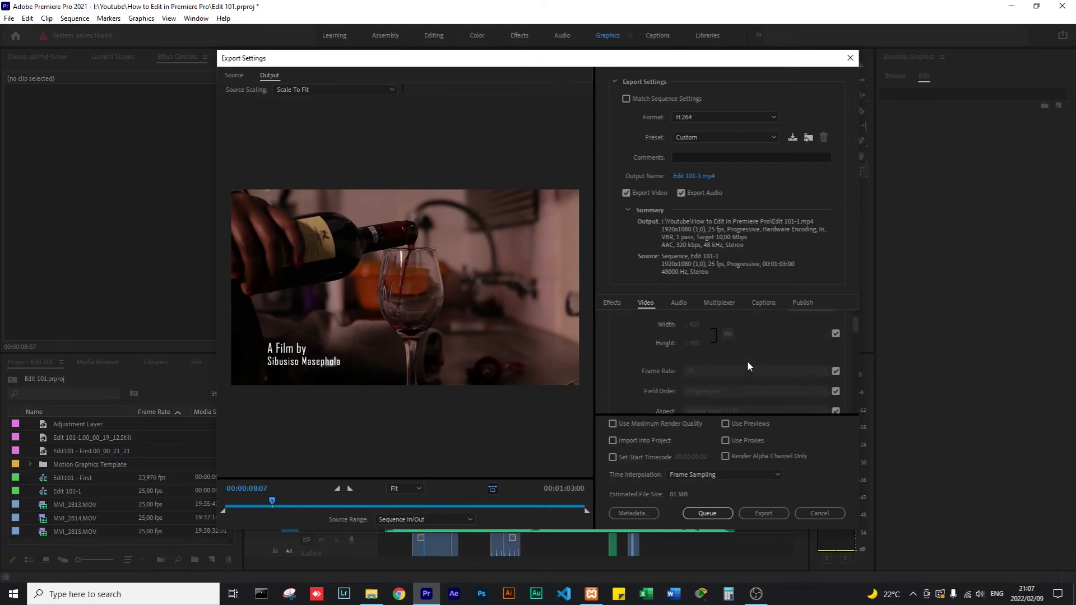
scroll(748, 366, "down", 6)
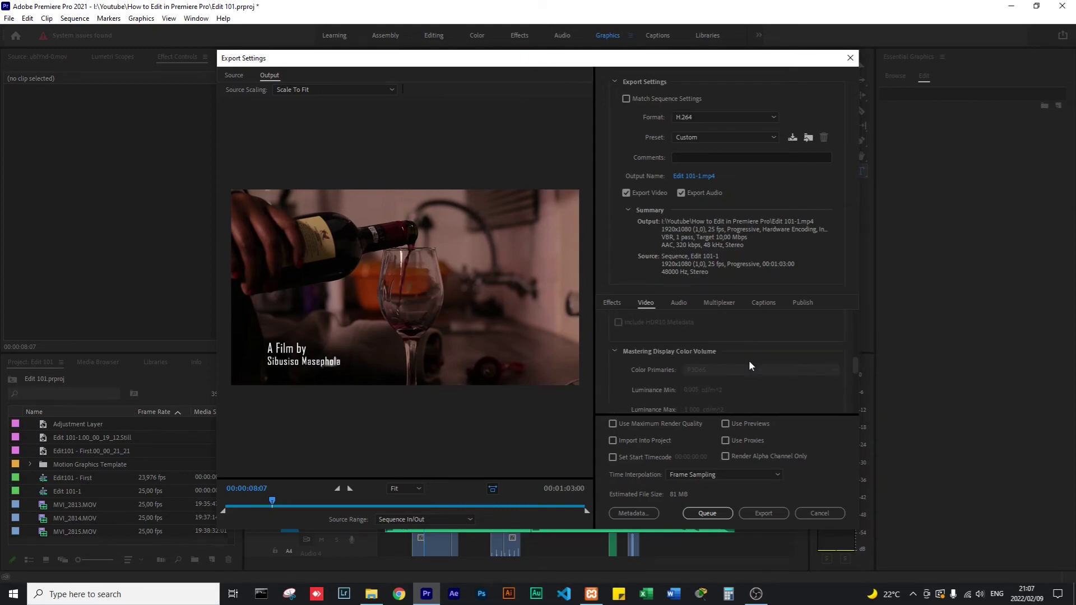
scroll(751, 366, "down", 4)
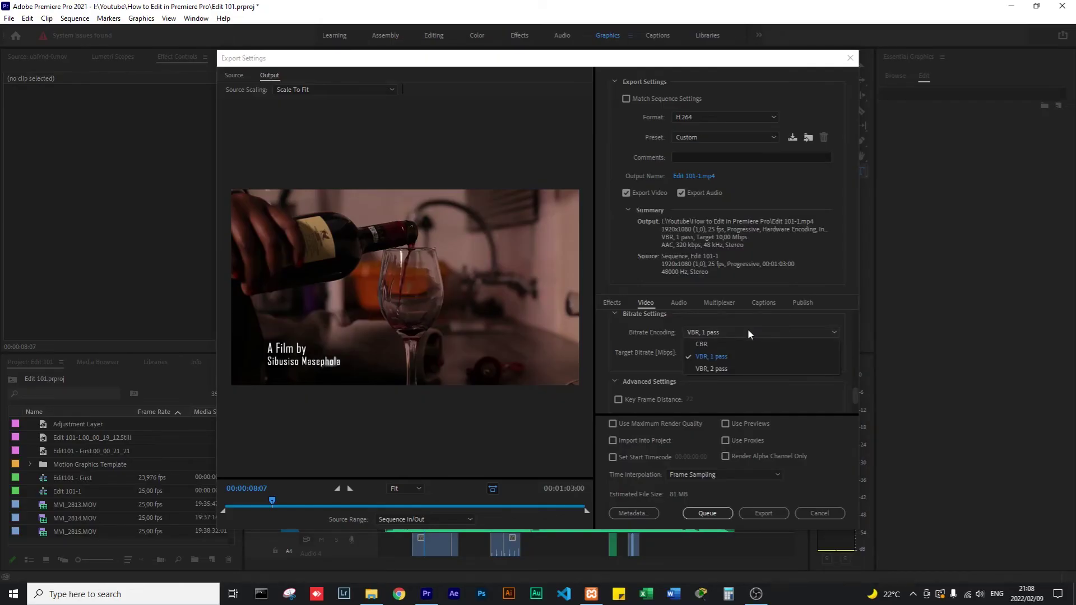
Set the bitrate encoding to VBR, 2 pass.
left_click(704, 368)
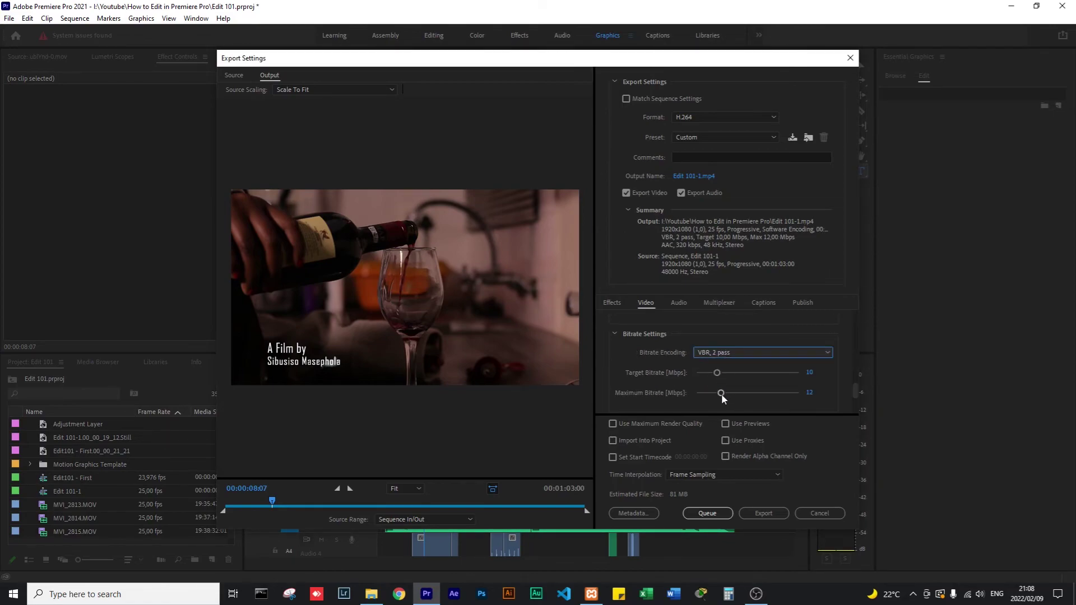
Set target bitrate to 7.54 Mbps and maximum to 33.62 Mbps, then start the export.
left_click_drag(722, 393, 765, 396)
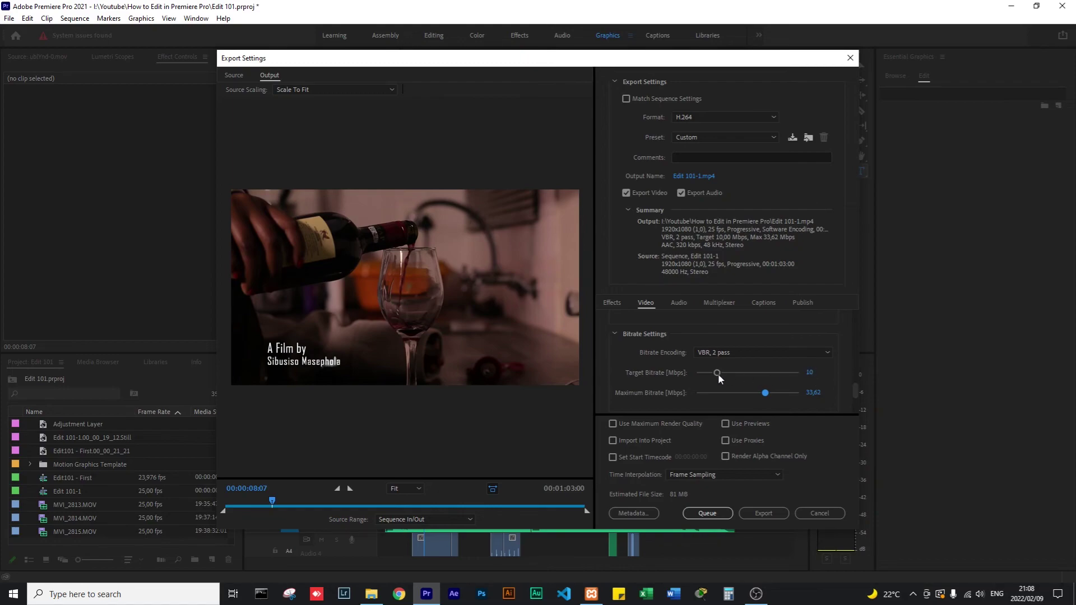
mouse_move(716, 373)
left_mouse_down()
mouse_move(734, 374)
mouse_move(716, 374)
left_mouse_up()
left_click_drag(717, 374, 711, 376)
left_click_drag(712, 372, 712, 380)
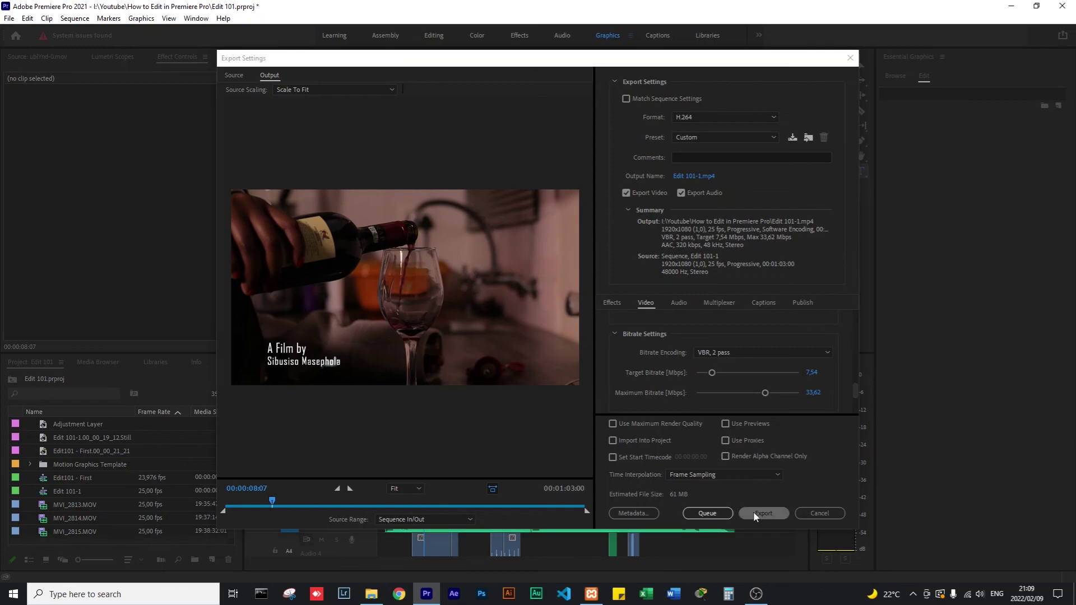
left_click(753, 512)
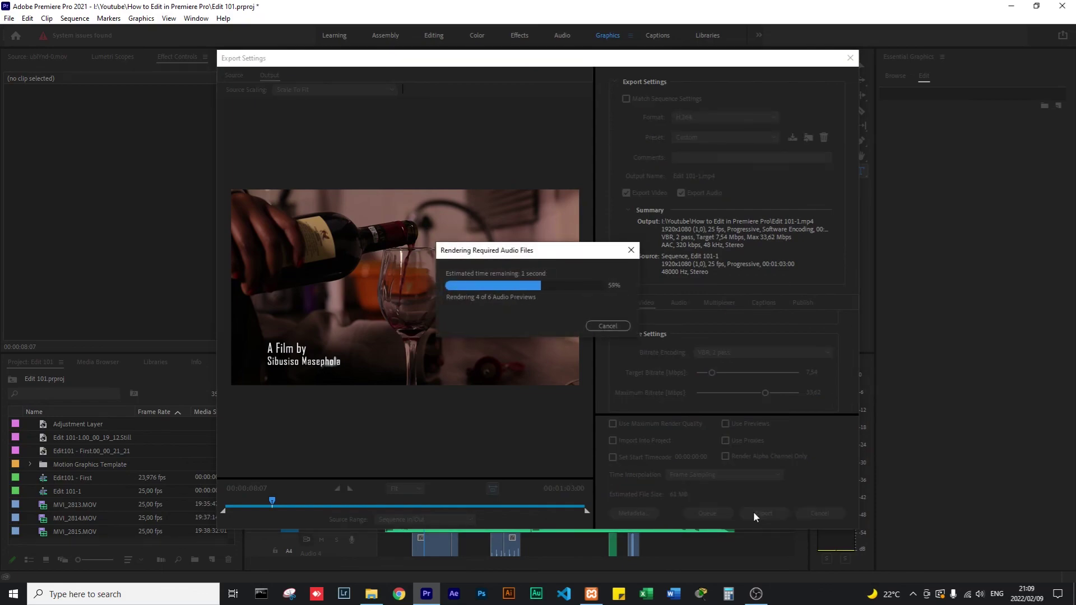